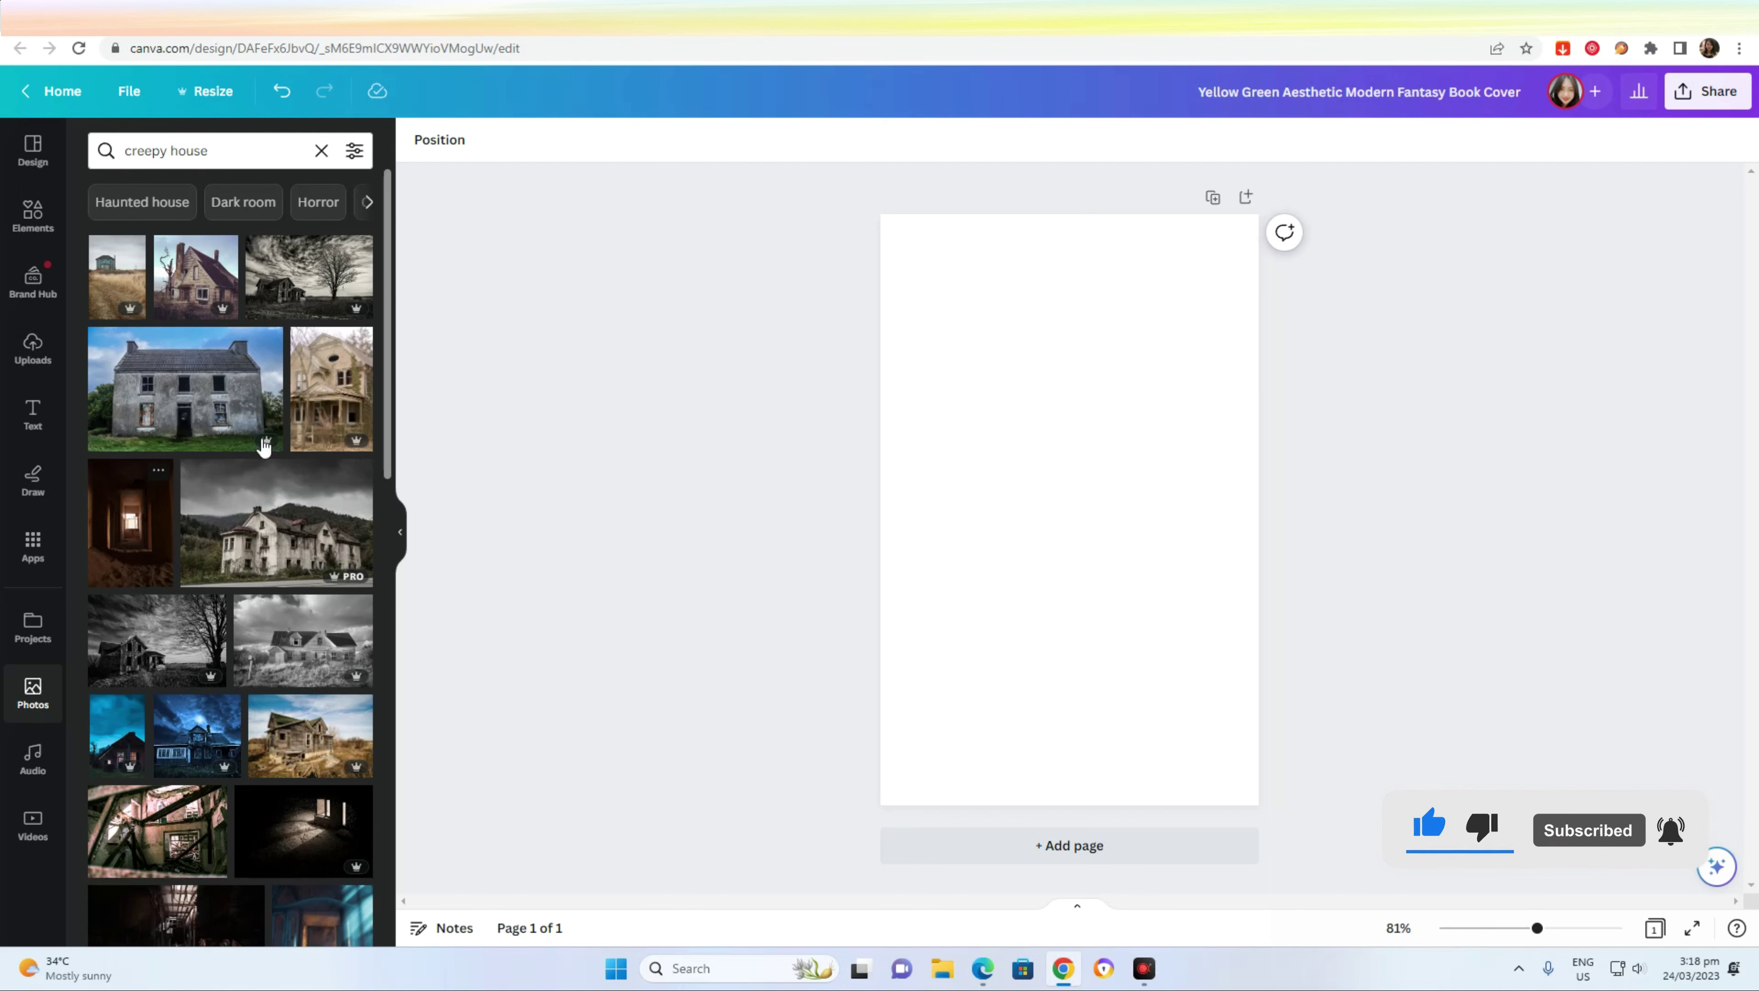
- Try a black-and-white house photo, then remove it and the street-house photo from the page
left_click(309, 278)
key("Delete")
scroll(282, 677, "down", 8)
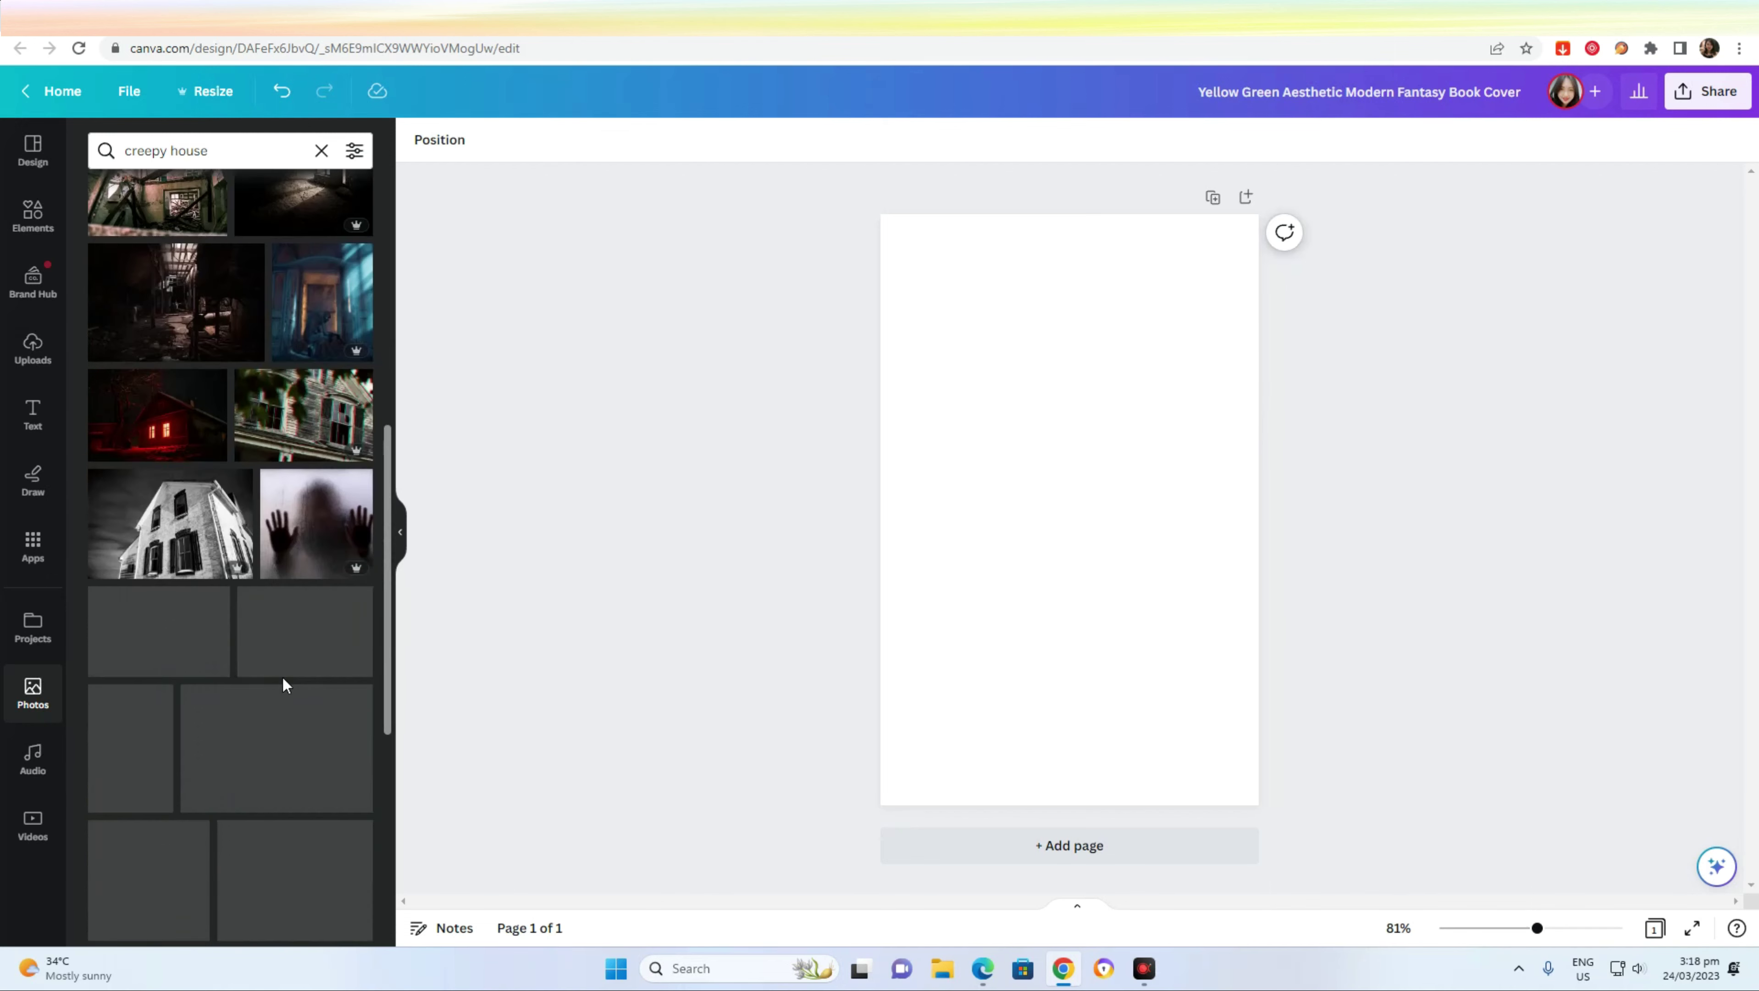
scroll(283, 678, "down", 10)
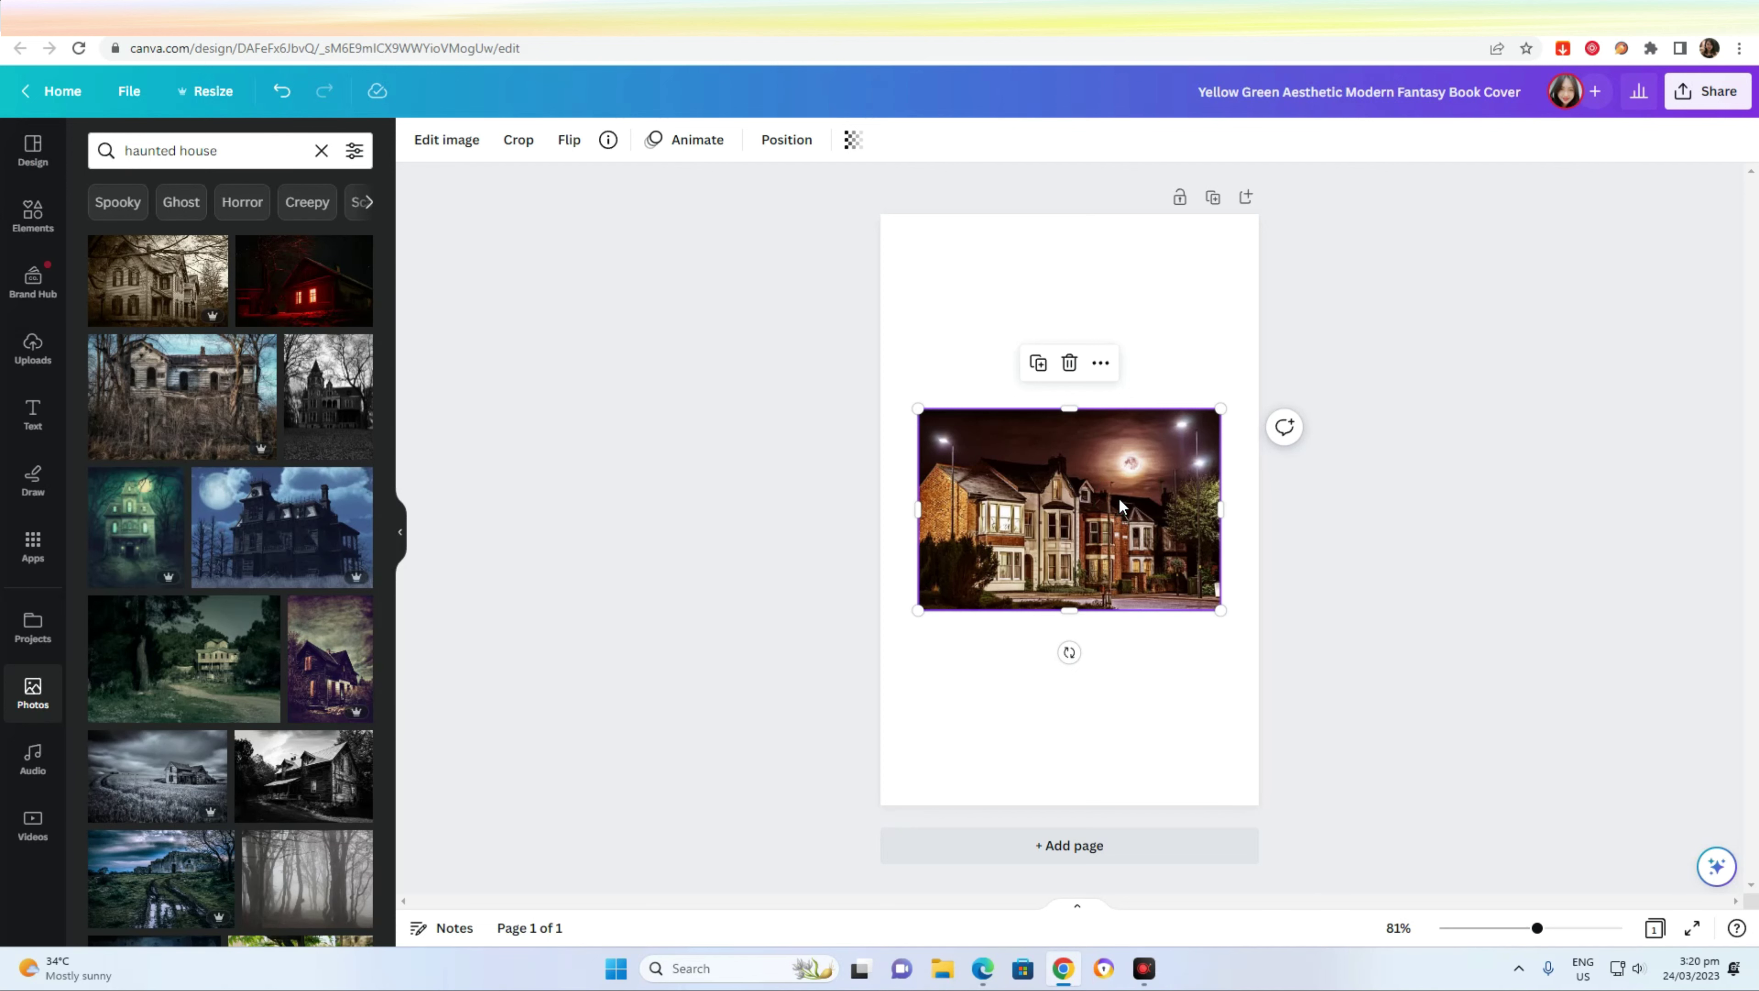
key("Delete")
- Add the green haunted-house photo and enlarge it to cover the whole page
left_click(131, 533)
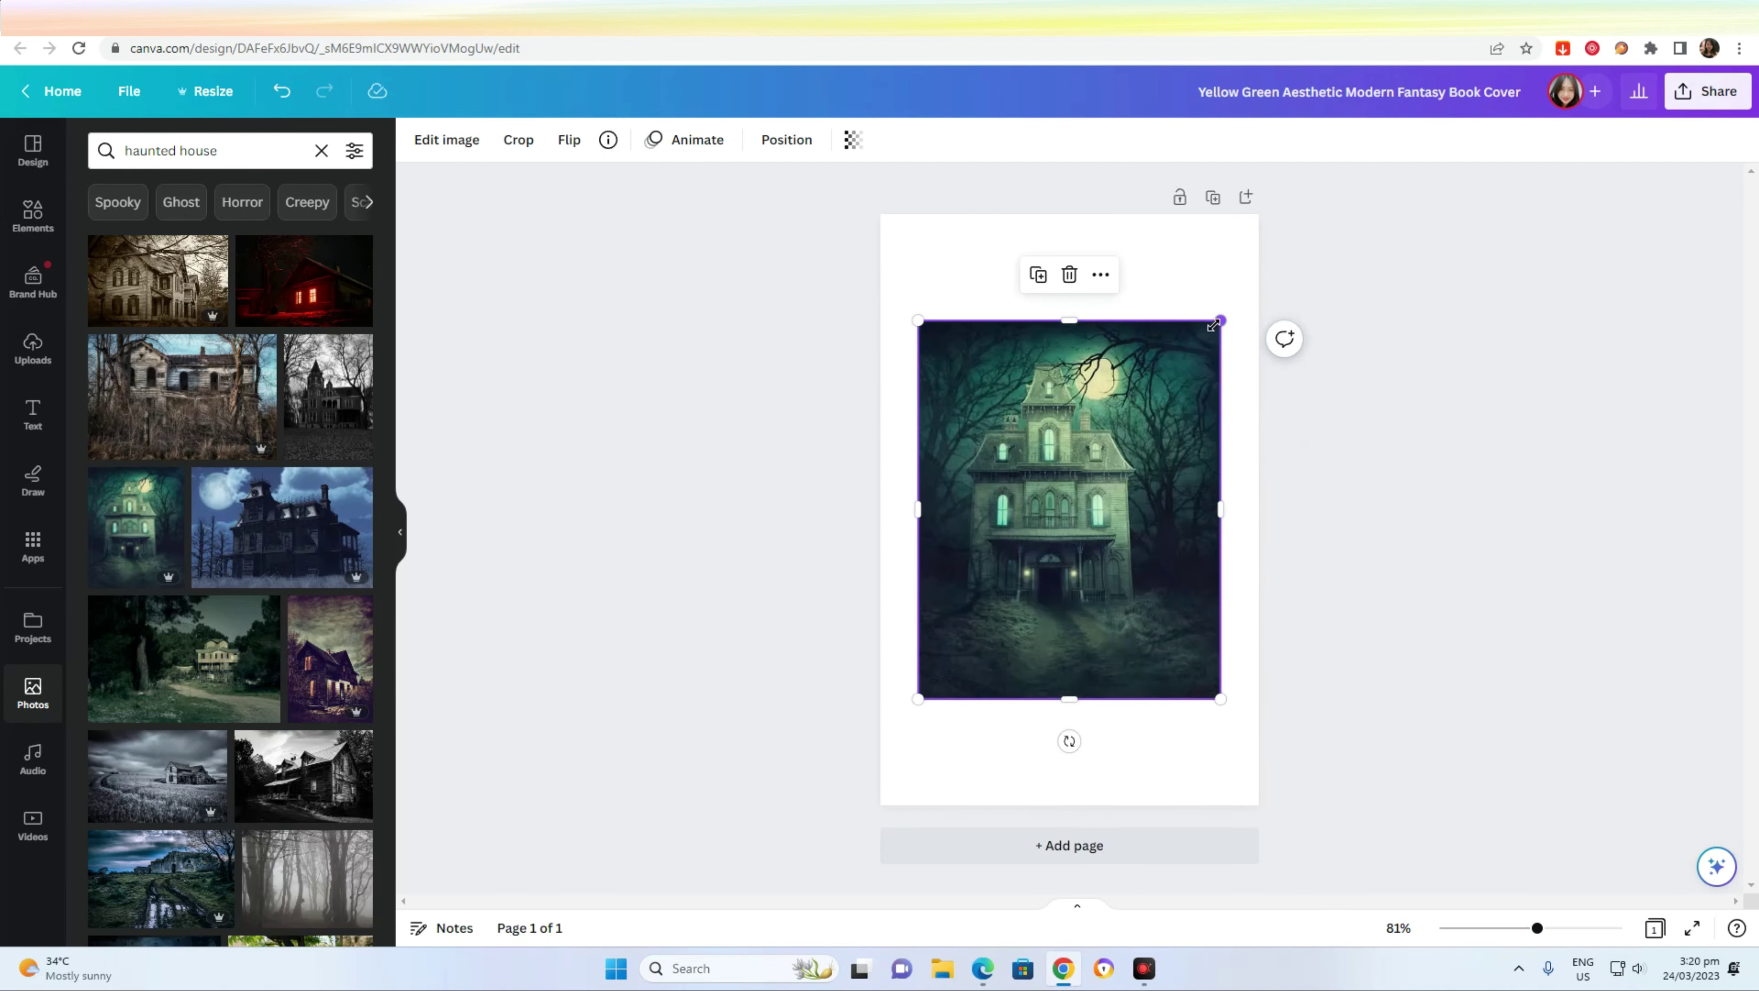
left_click_drag(1213, 326, 1350, 236)
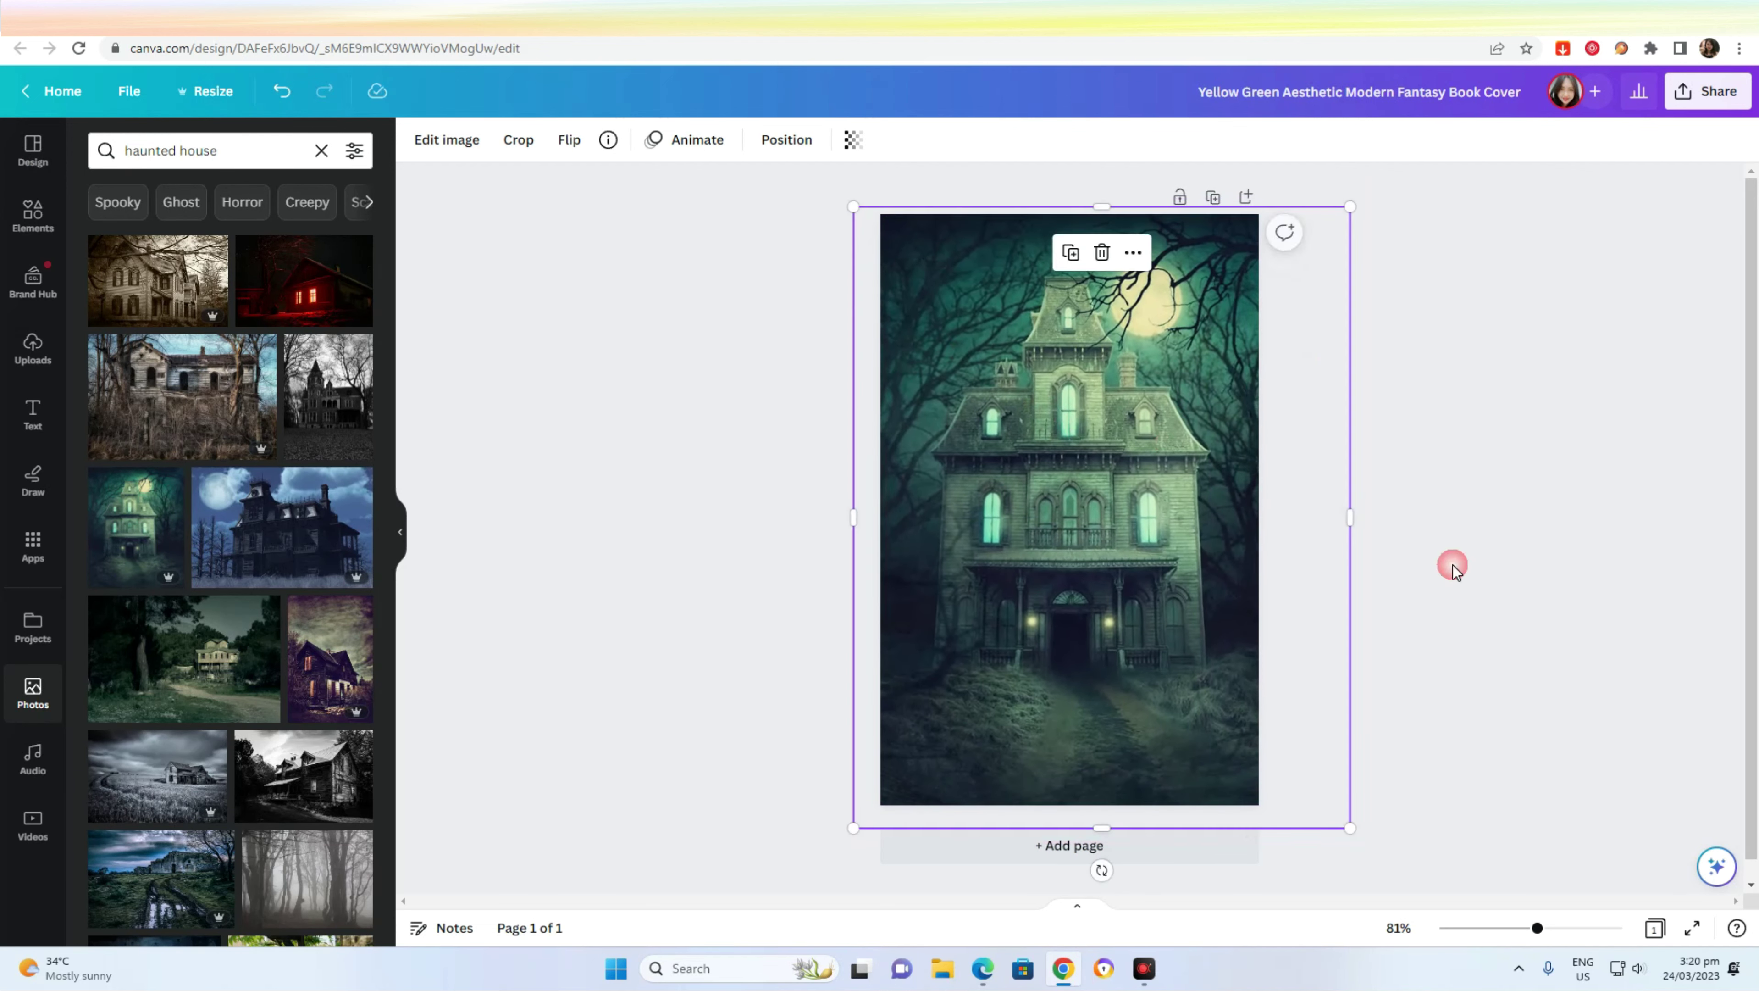
left_click(1452, 567)
left_click(1068, 520)
- Darken the photo's adjustments to brightness -16, contrast 10, saturation -10
left_click(485, 141)
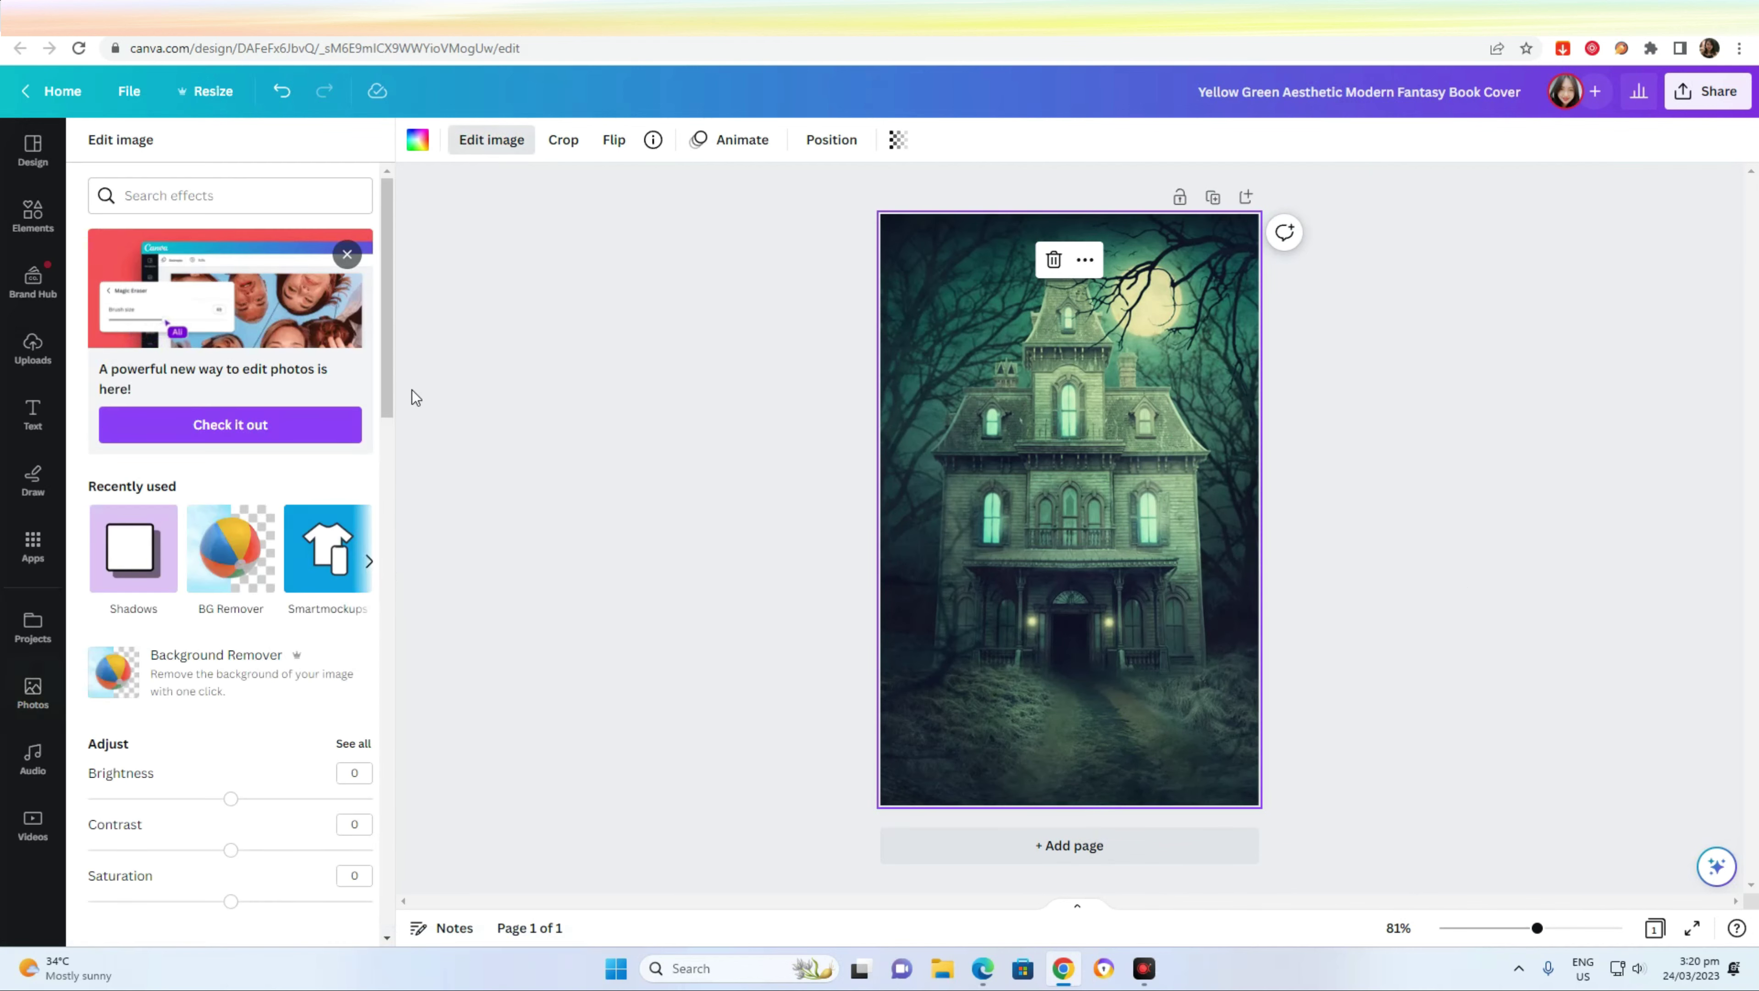
scroll(242, 649, "down", 3)
left_click_drag(231, 615, 204, 716)
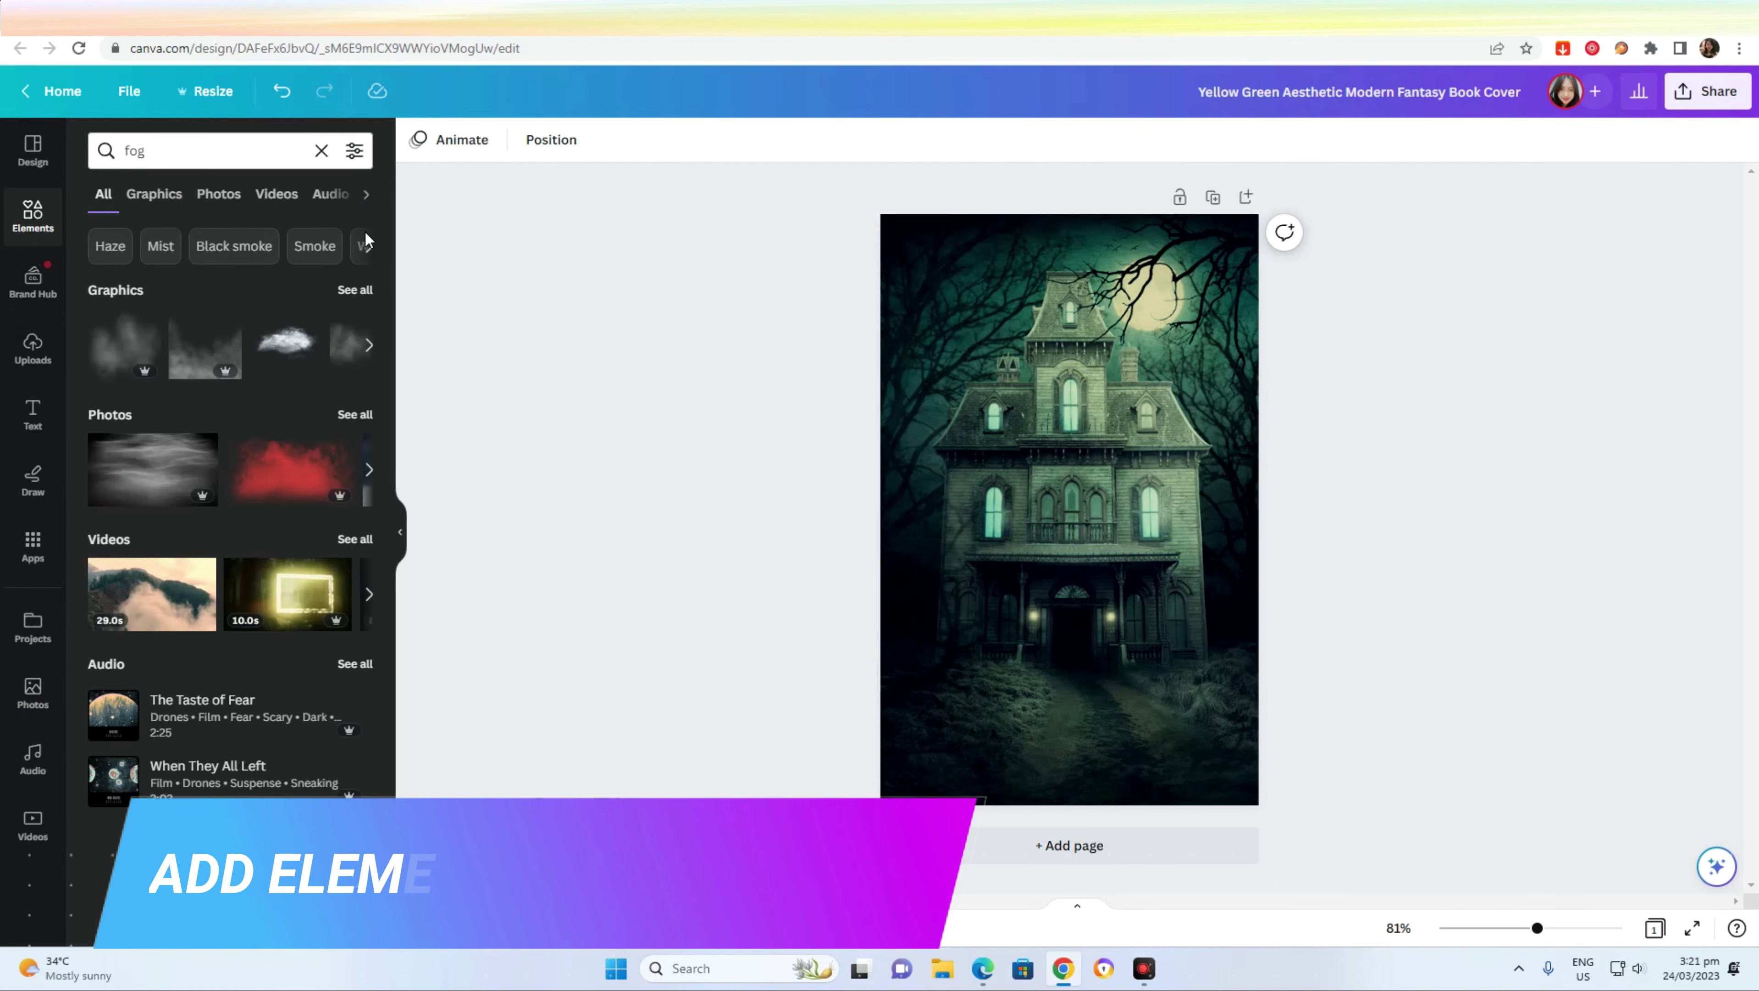
- Add a grey fog graphic across the lower page and lower its transparency
left_click(166, 195)
scroll(228, 486, "down", 4)
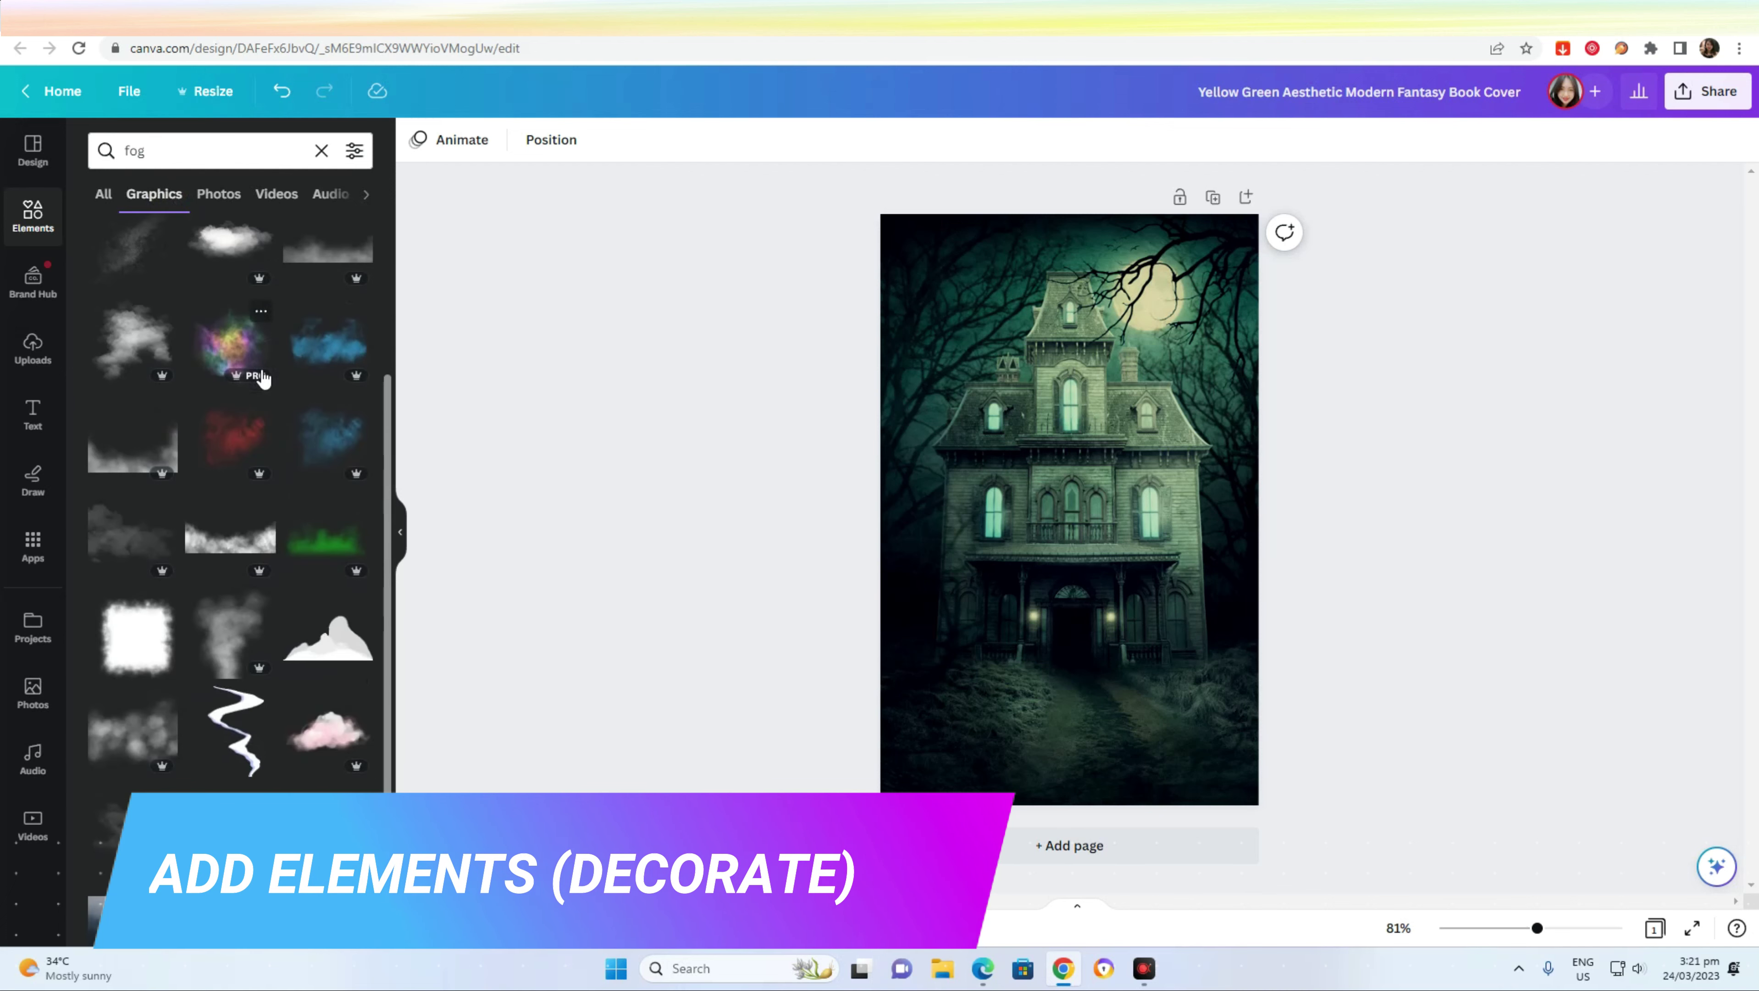
left_click(133, 444)
left_click_drag(1145, 482, 1087, 667)
left_click_drag(1160, 578, 1271, 494)
left_click(854, 139)
left_click_drag(877, 220, 804, 215)
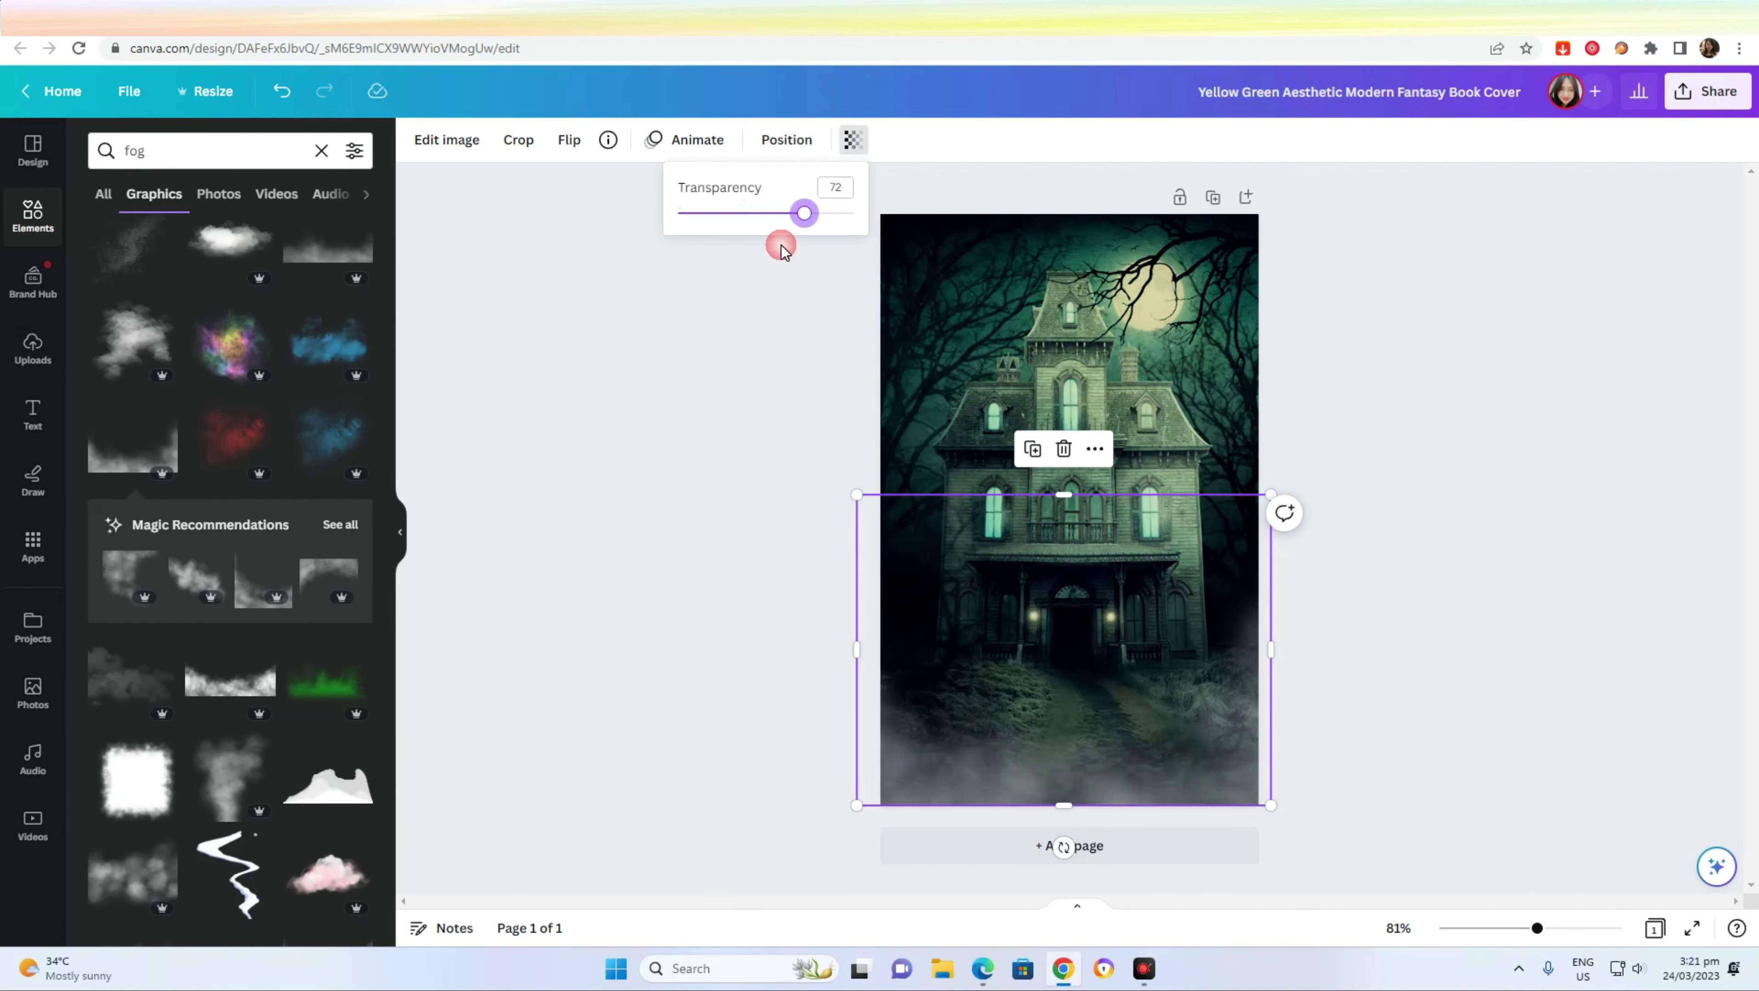
- Add a second fog stretched to the page bottom at transparency 59
scroll(208, 404, "down", 5)
scroll(209, 405, "down", 6)
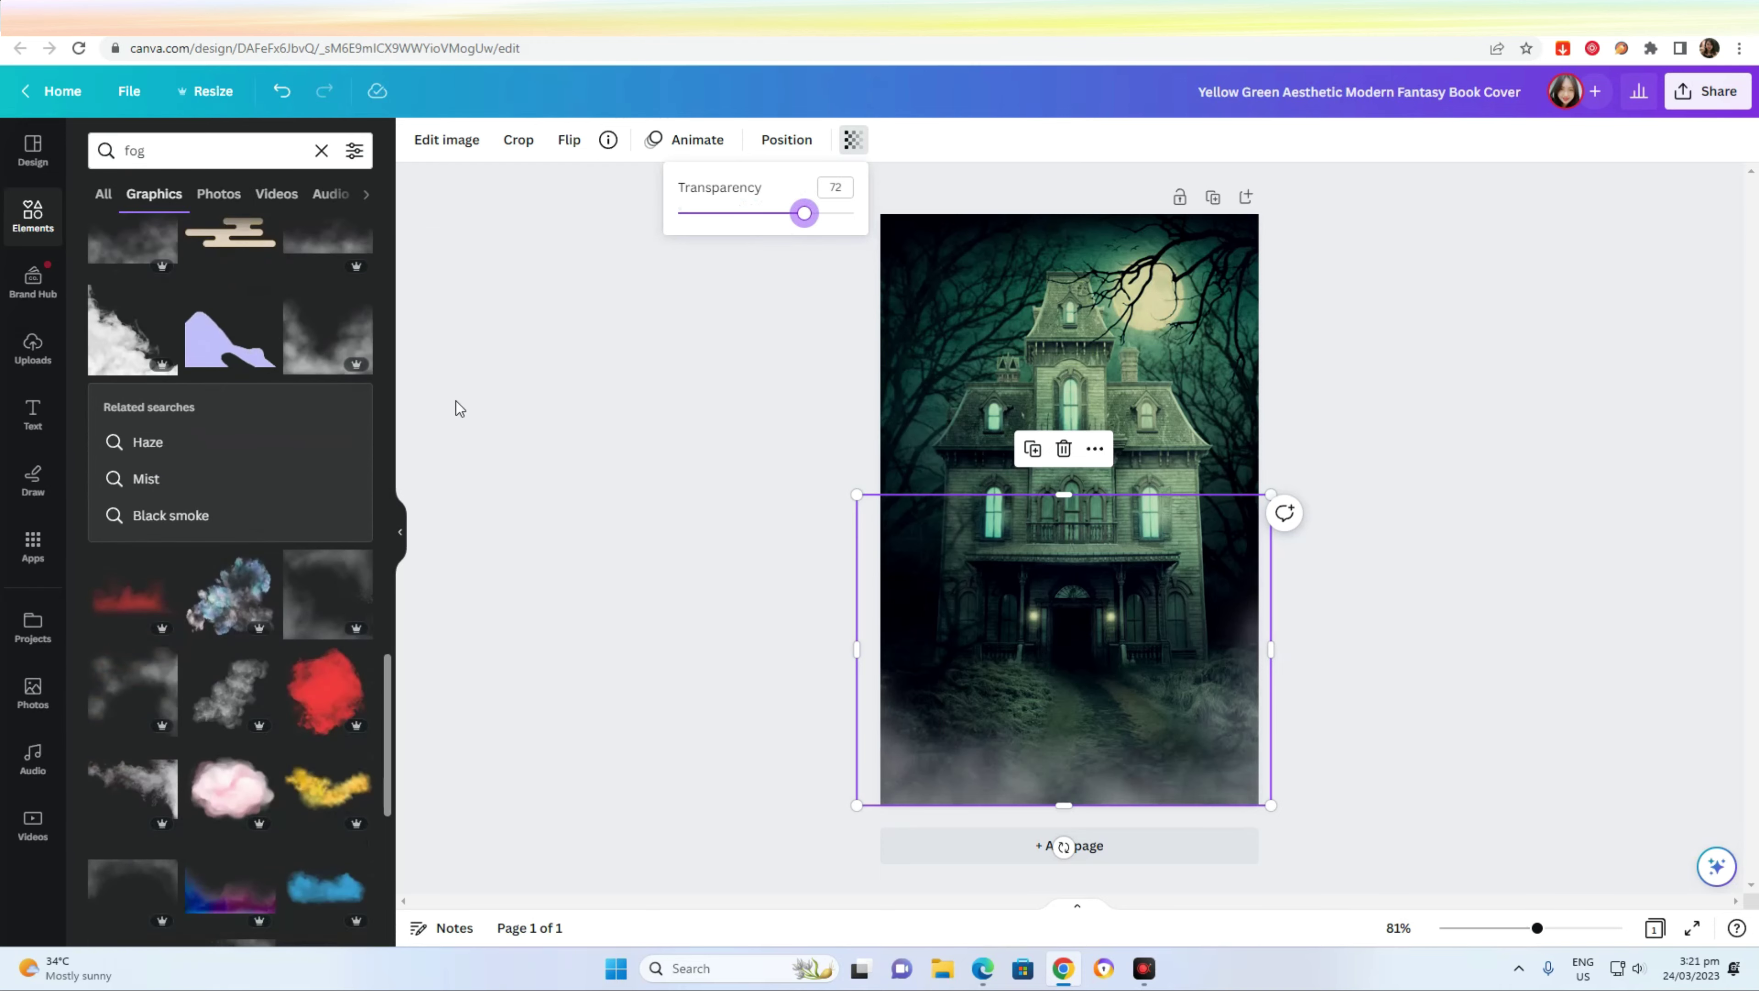
left_click(229, 333)
left_click_drag(922, 361, 726, 228)
left_click_drag(972, 430, 1053, 444)
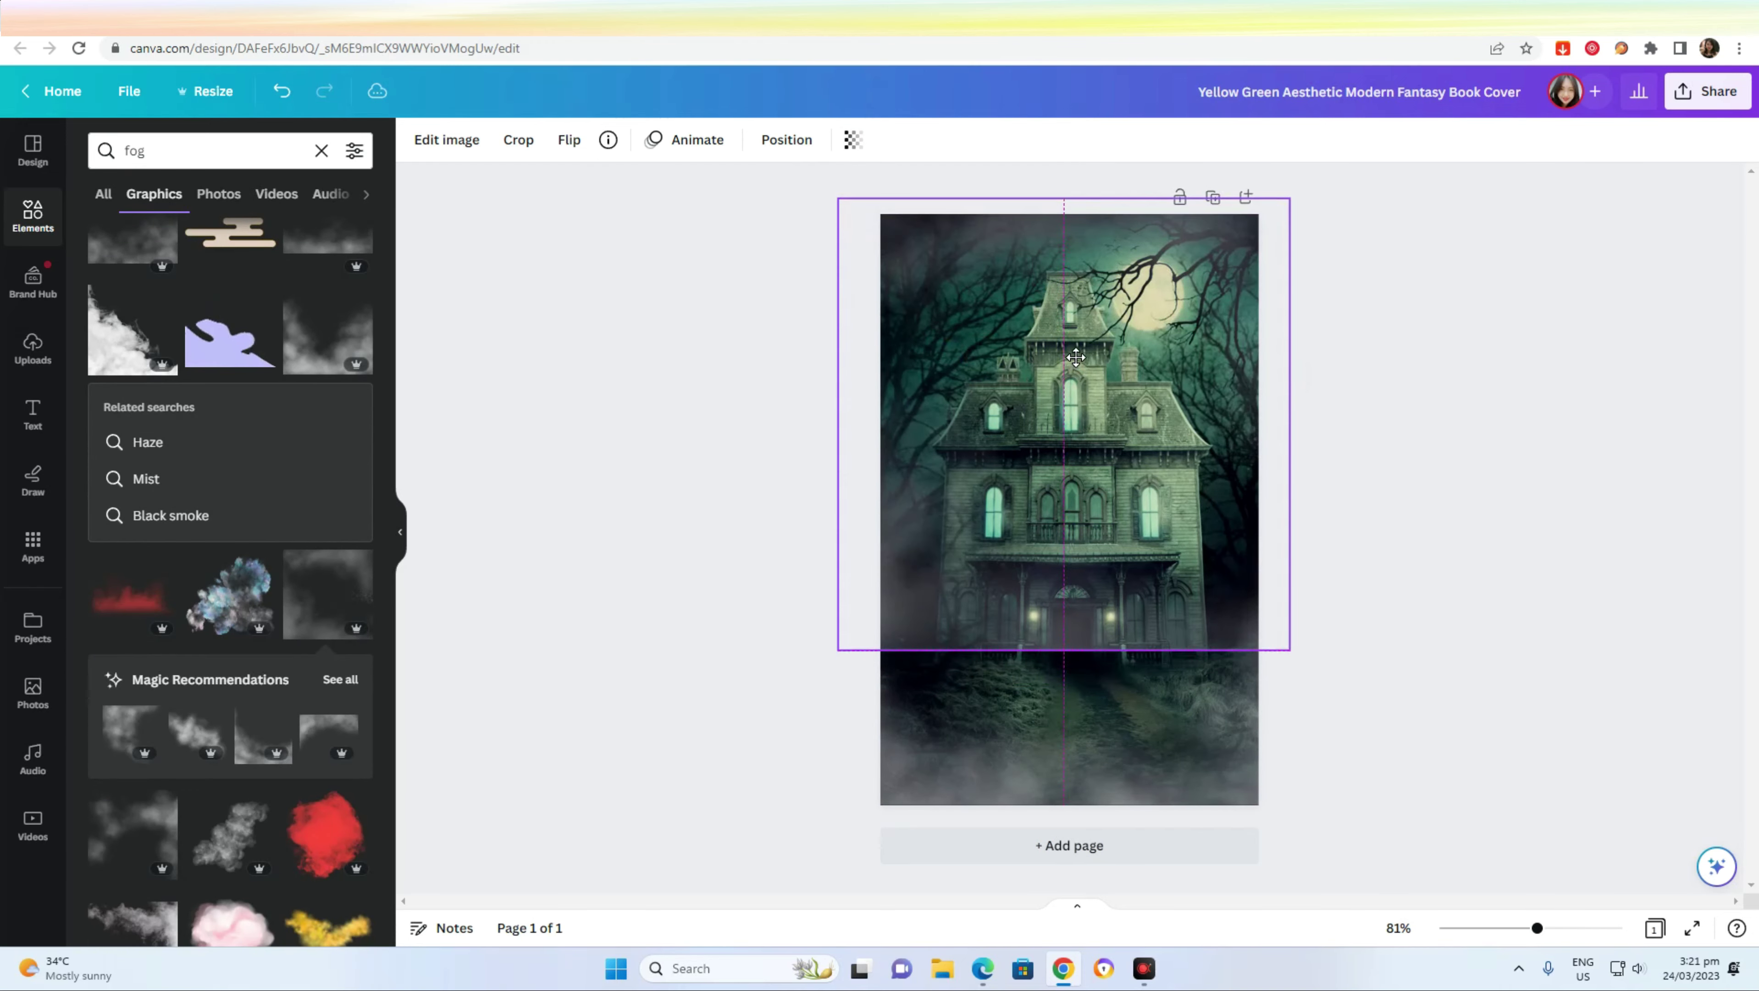
left_click_drag(1274, 685, 1229, 767)
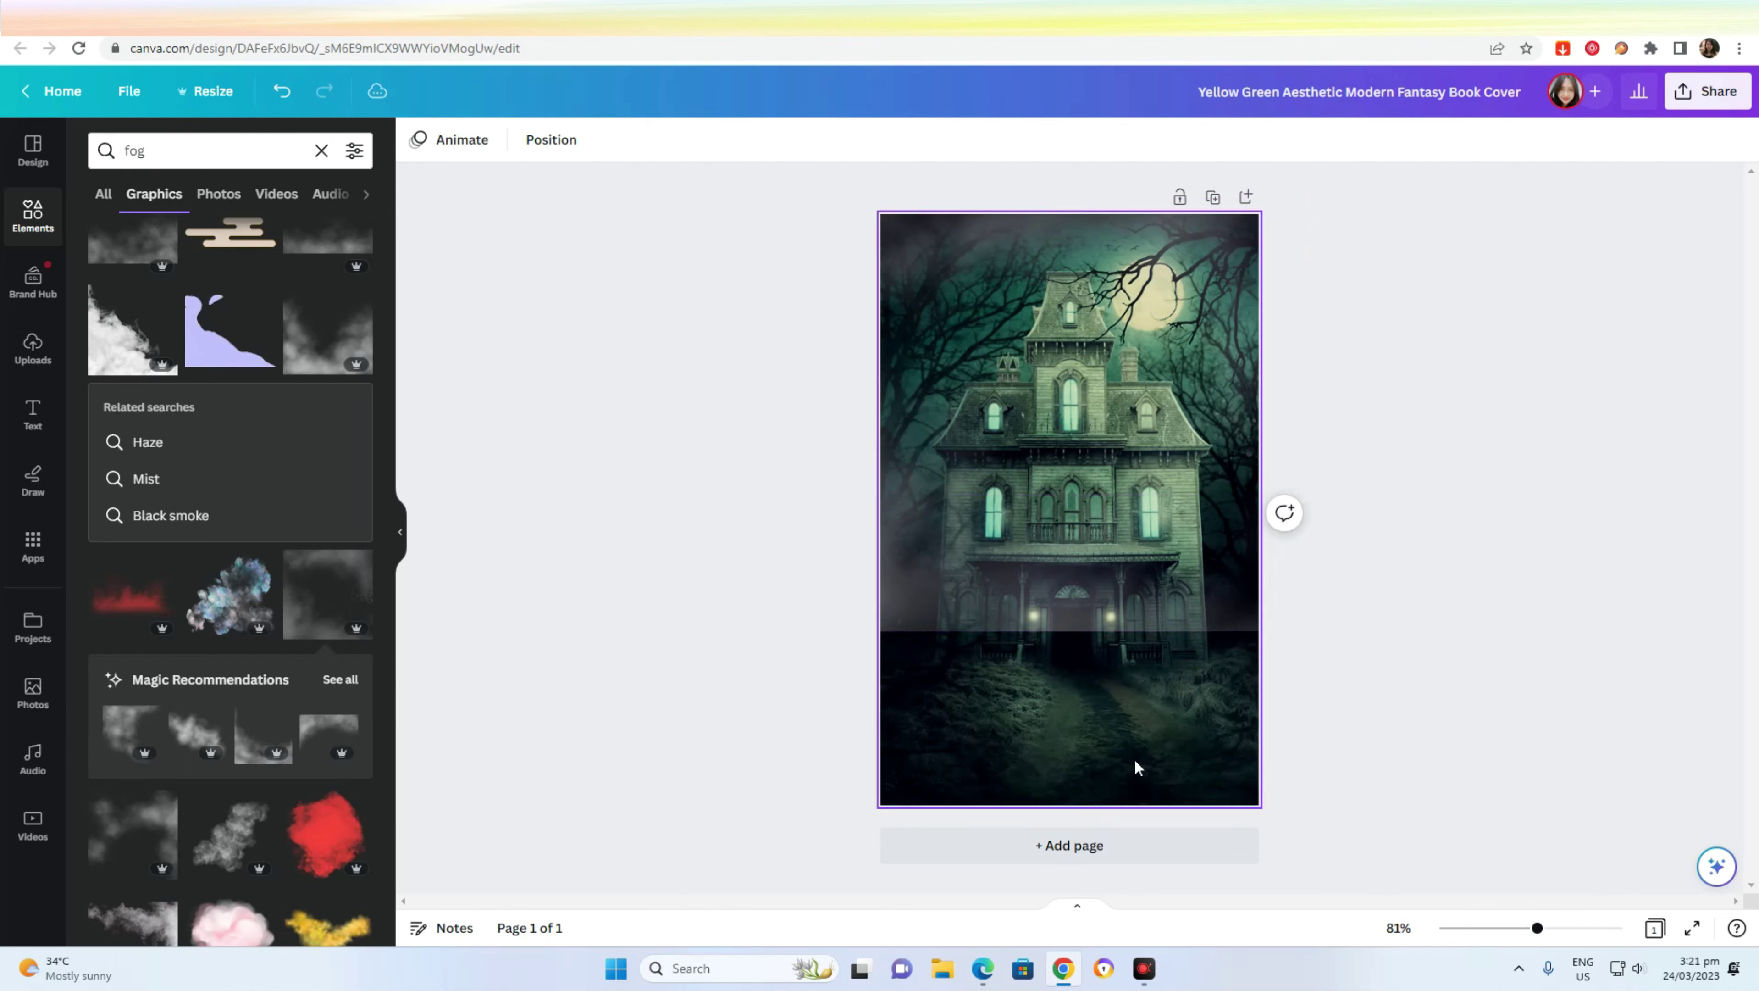
key("ctrl+z")
left_click_drag(1055, 632, 1053, 822)
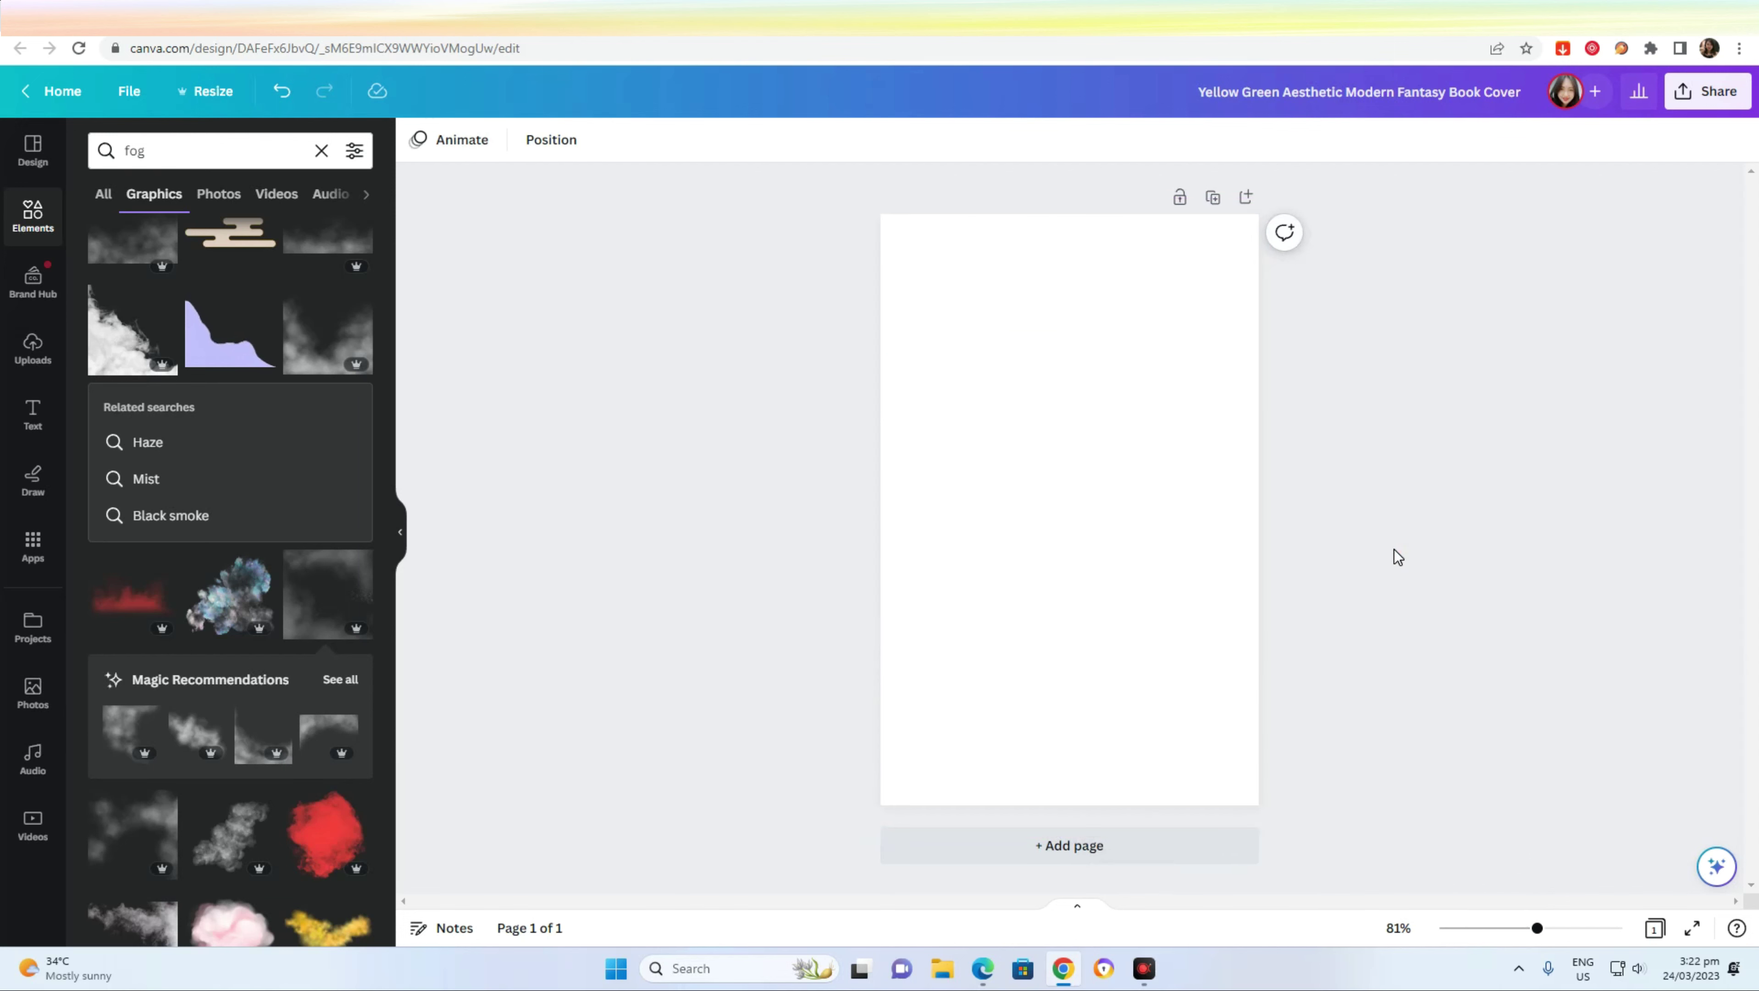
left_click(853, 139)
left_click_drag(853, 214, 782, 215)
left_click(1399, 443)
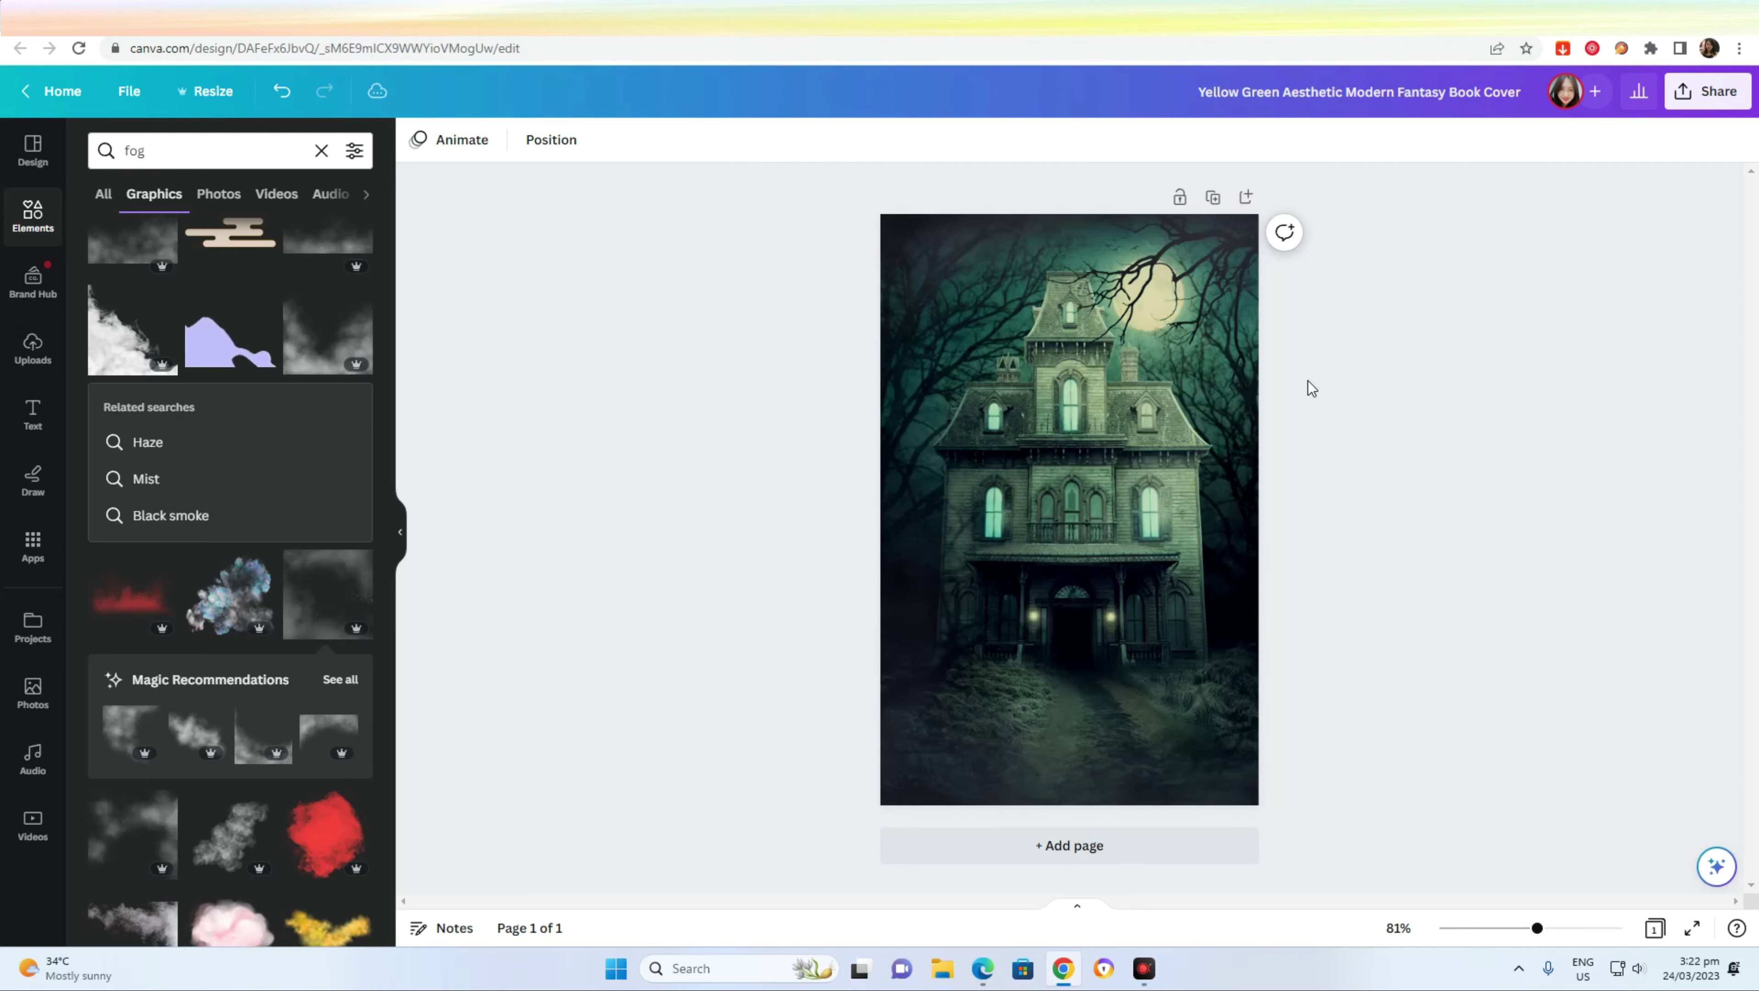
- Add a red fog graphic, flip it vertically and move it to the top of the page
scroll(229, 486, "down", 5)
left_click(128, 234)
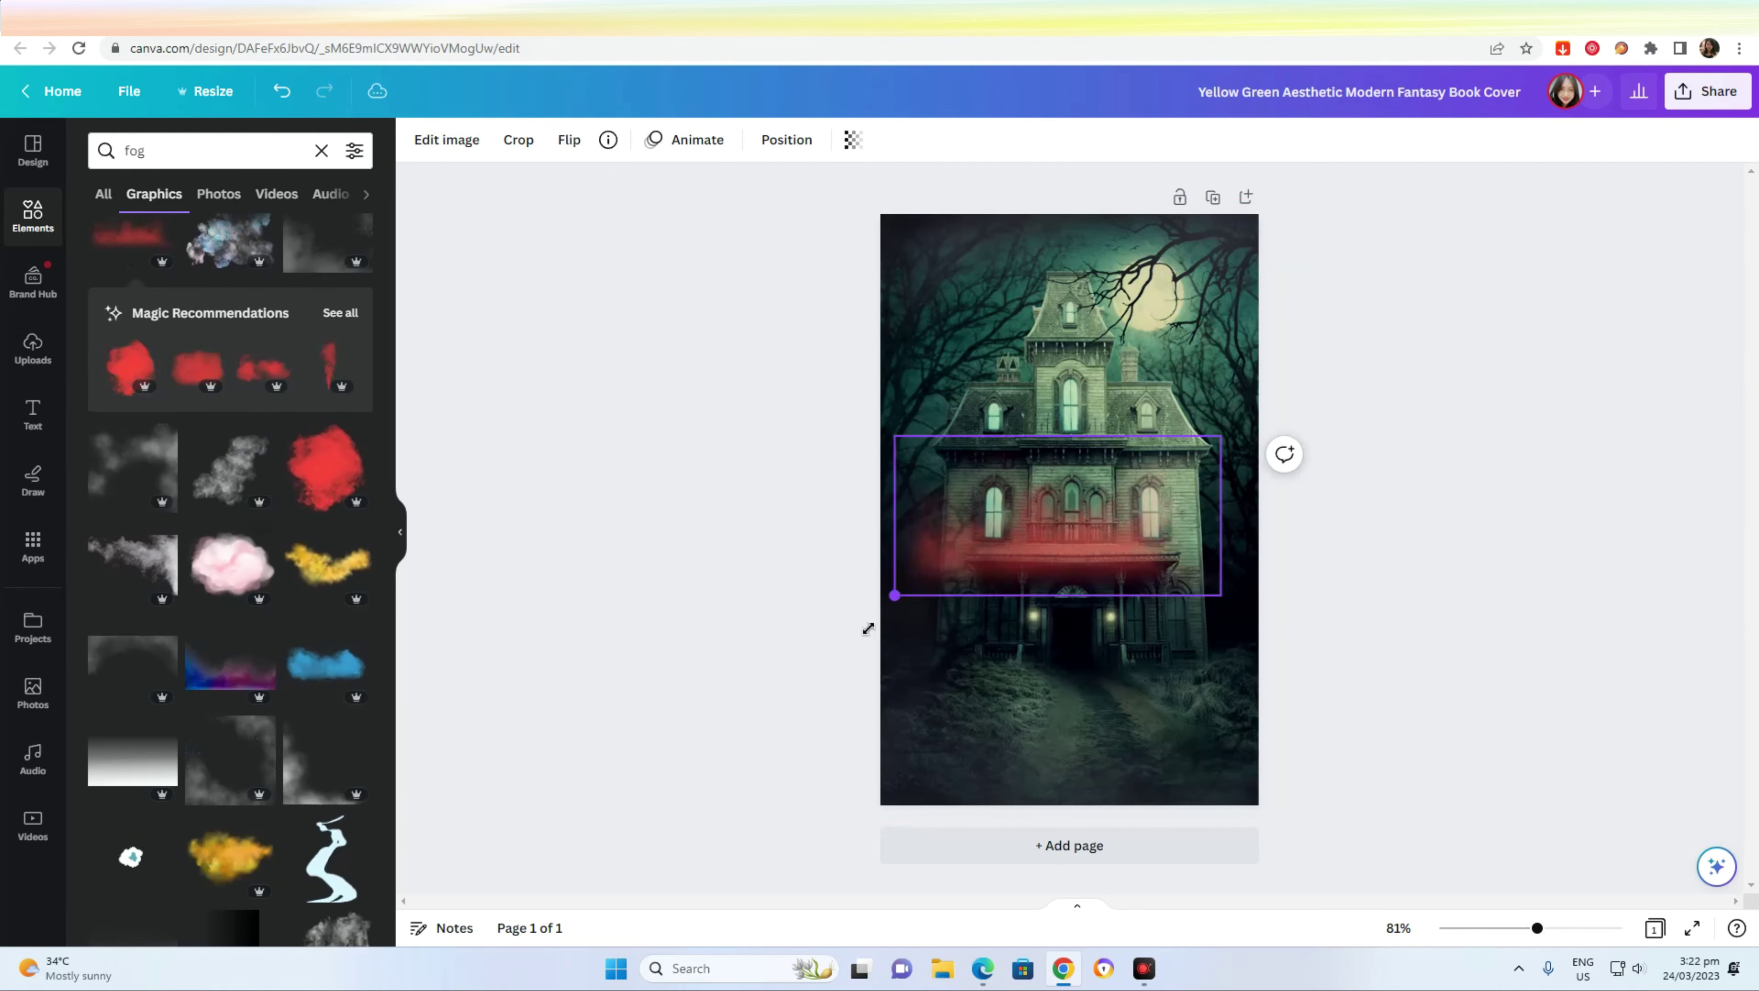
left_click_drag(867, 624, 690, 784)
left_click_drag(1218, 537, 1087, 601)
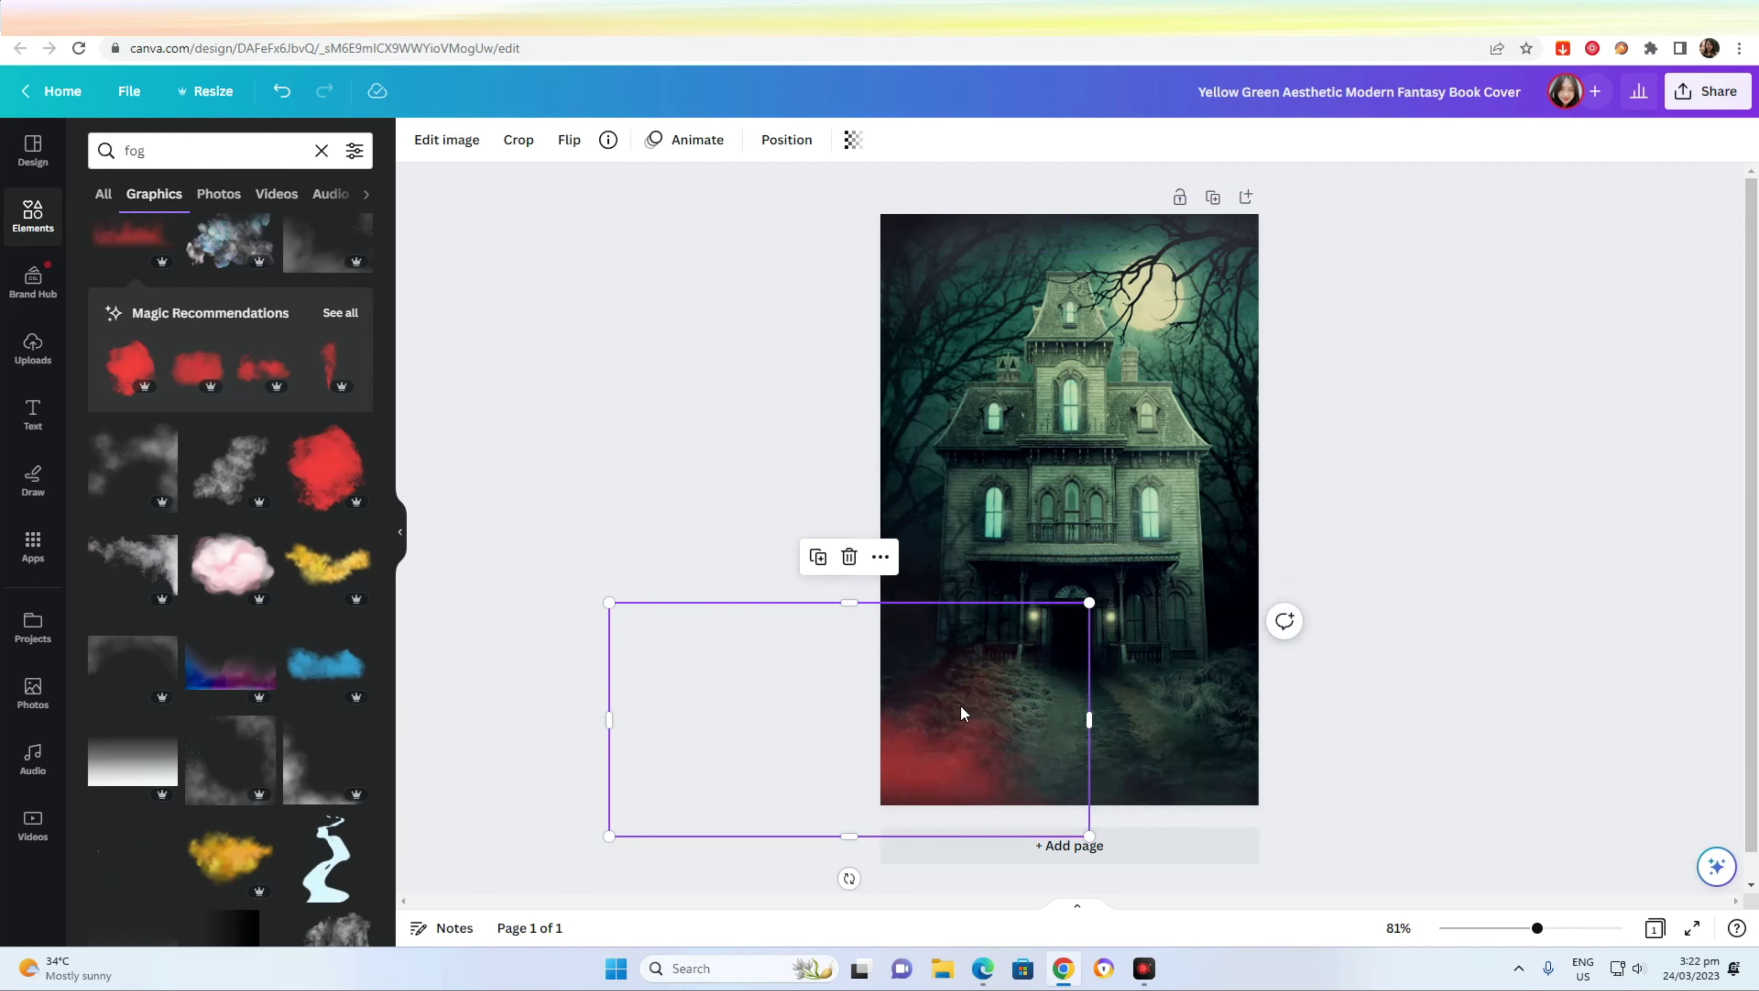
left_click_drag(971, 694, 1177, 314)
left_click(569, 139)
left_click(583, 224)
left_click_drag(1048, 235, 1054, 240)
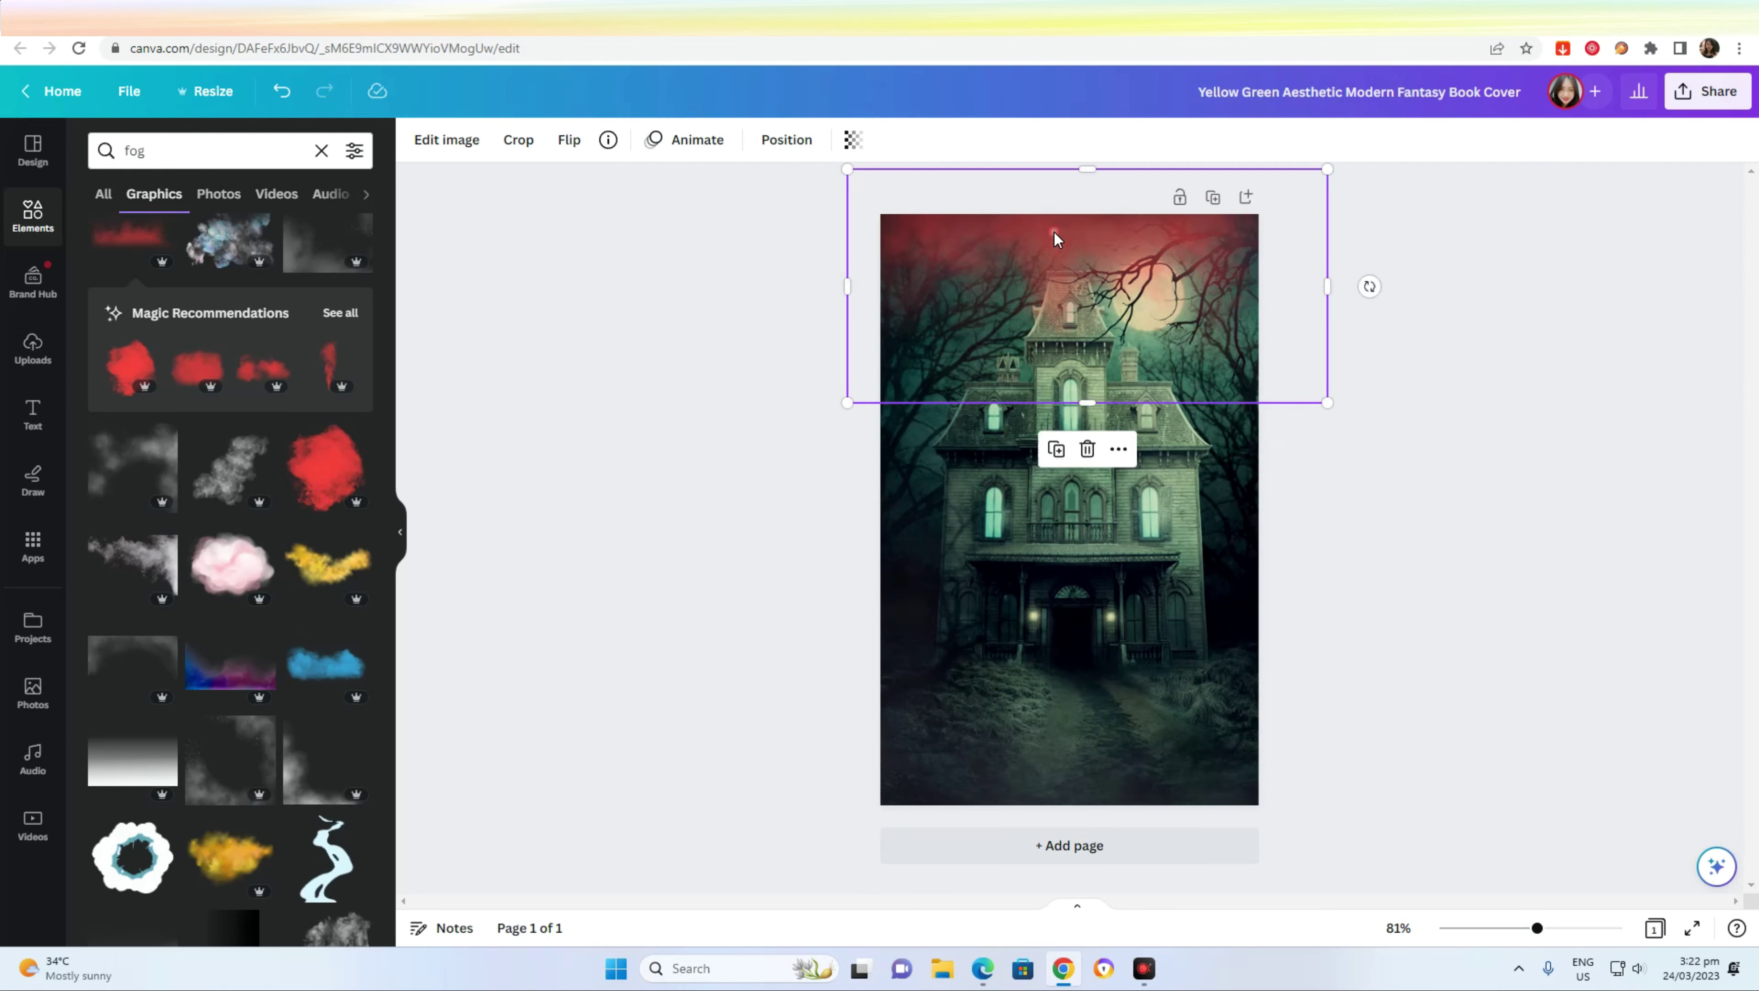
- Try another red fog on the lower page, delete it, and browse all recommended fog graphics
left_click(324, 371)
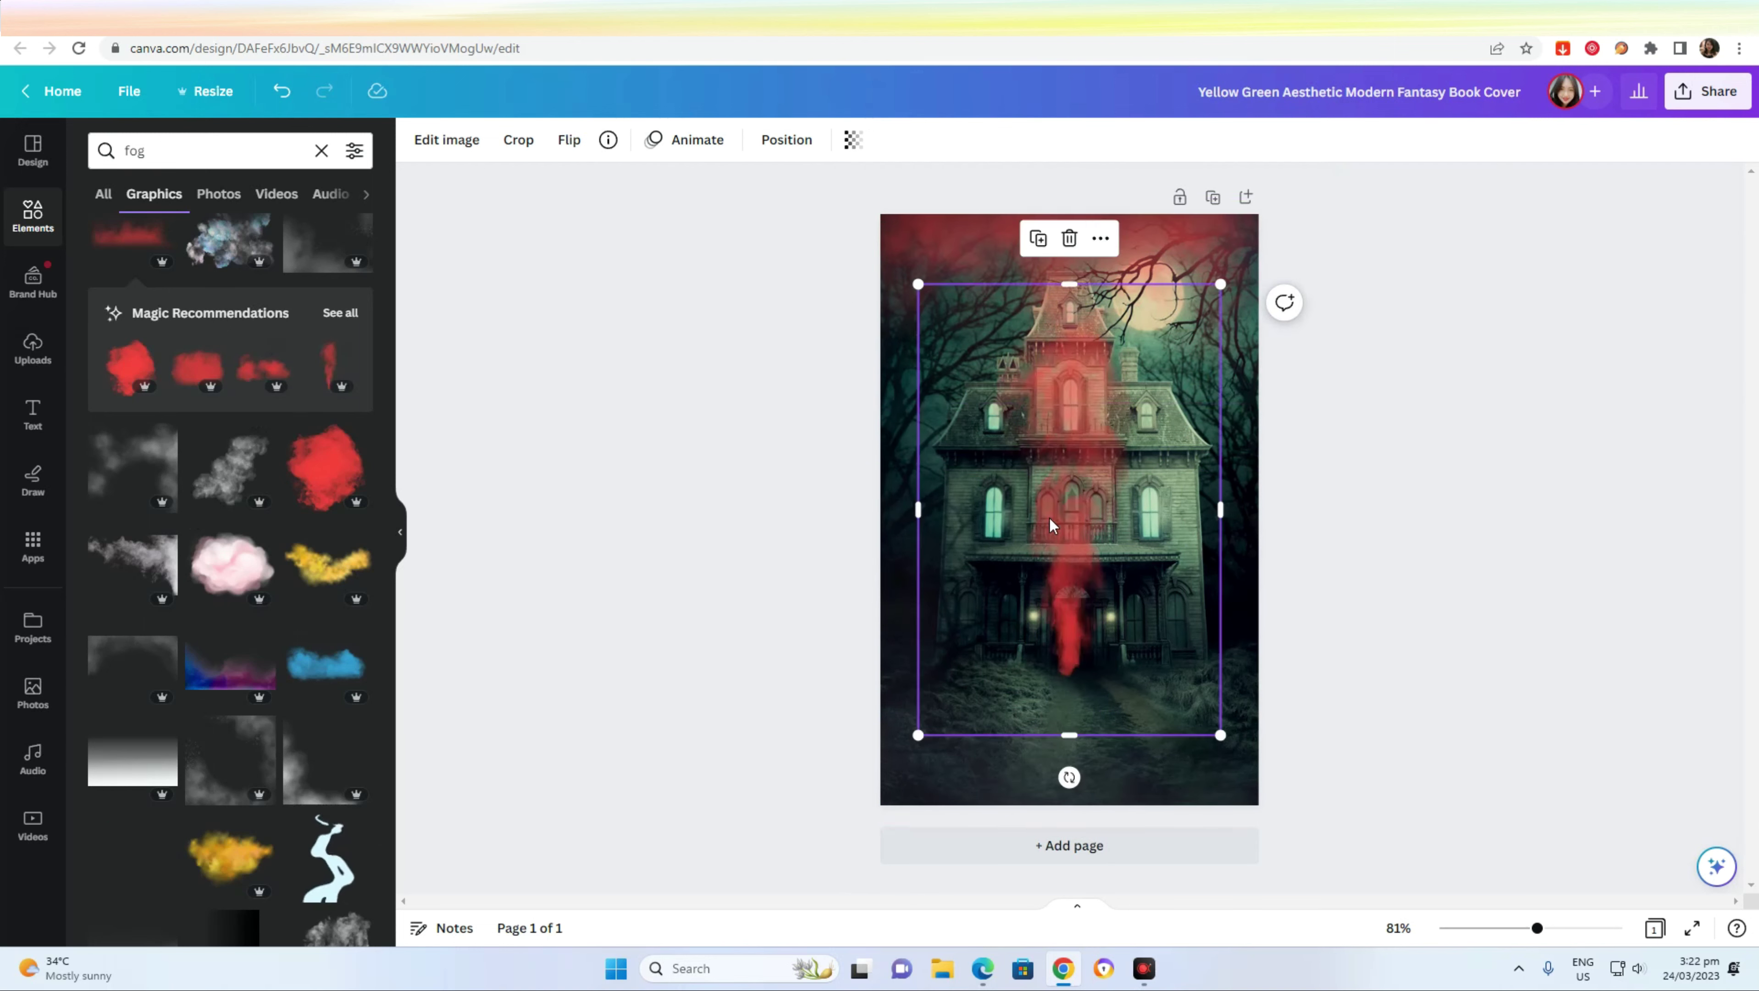
left_click_drag(1070, 503, 1194, 777)
left_click_drag(1379, 789, 1379, 707)
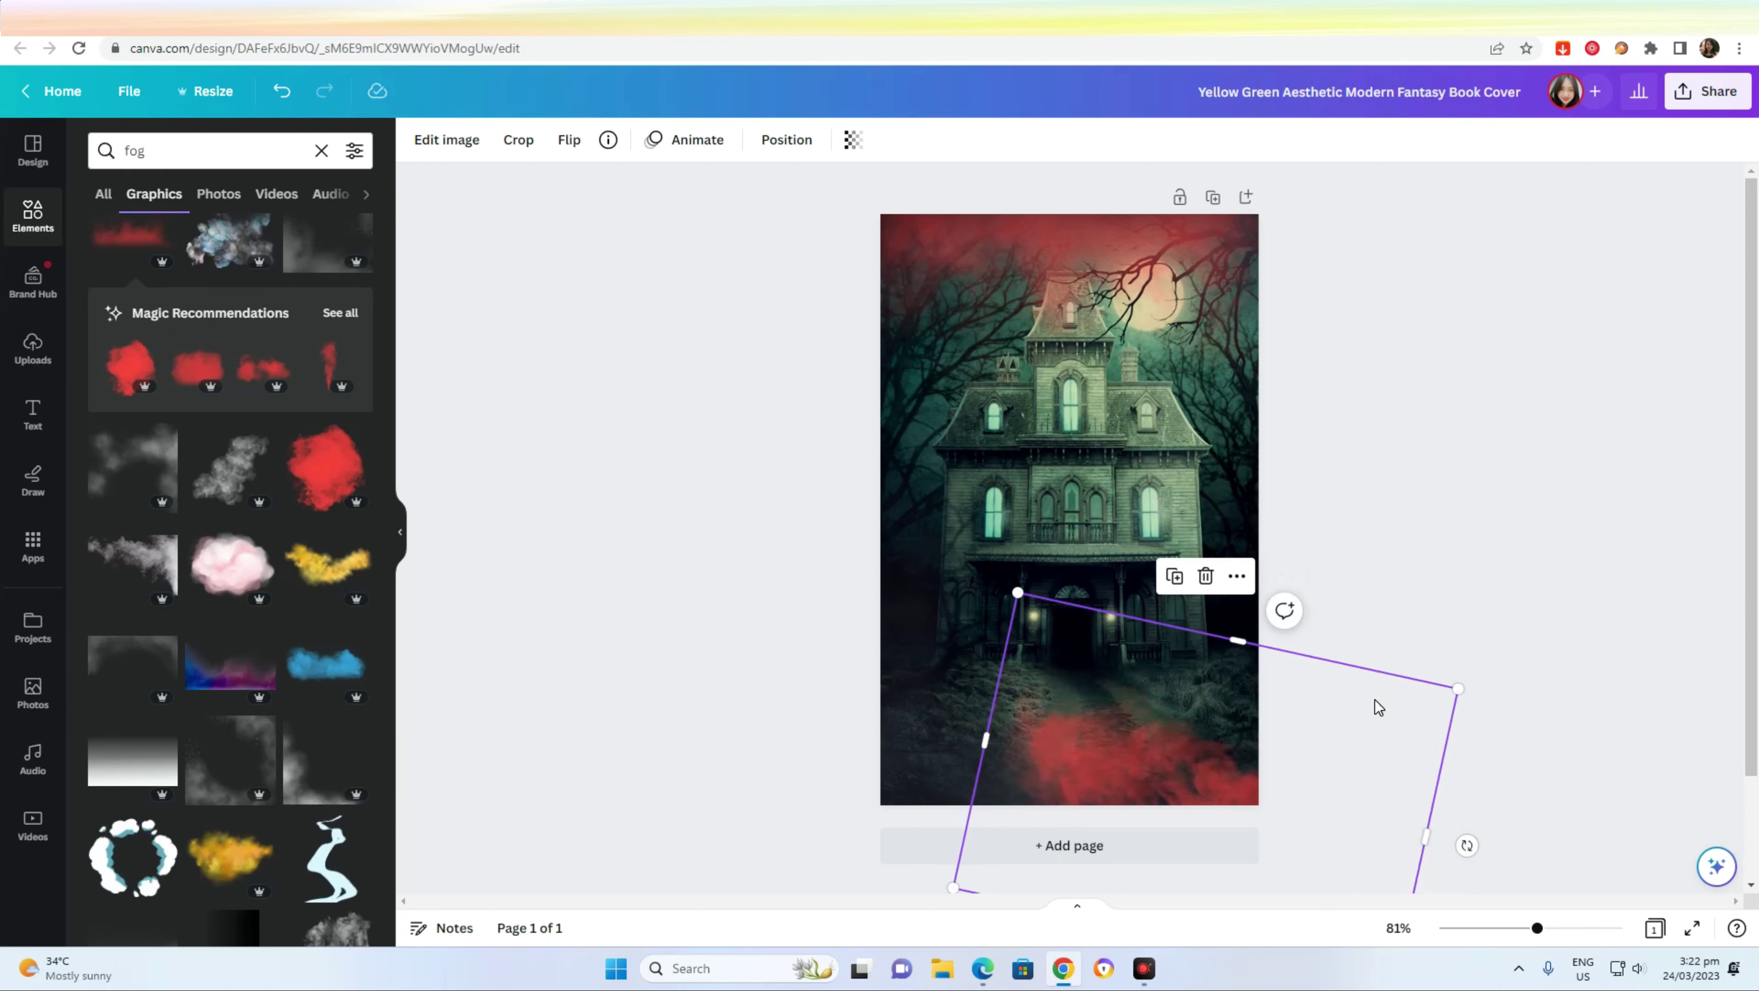
key("Delete")
left_click(345, 311)
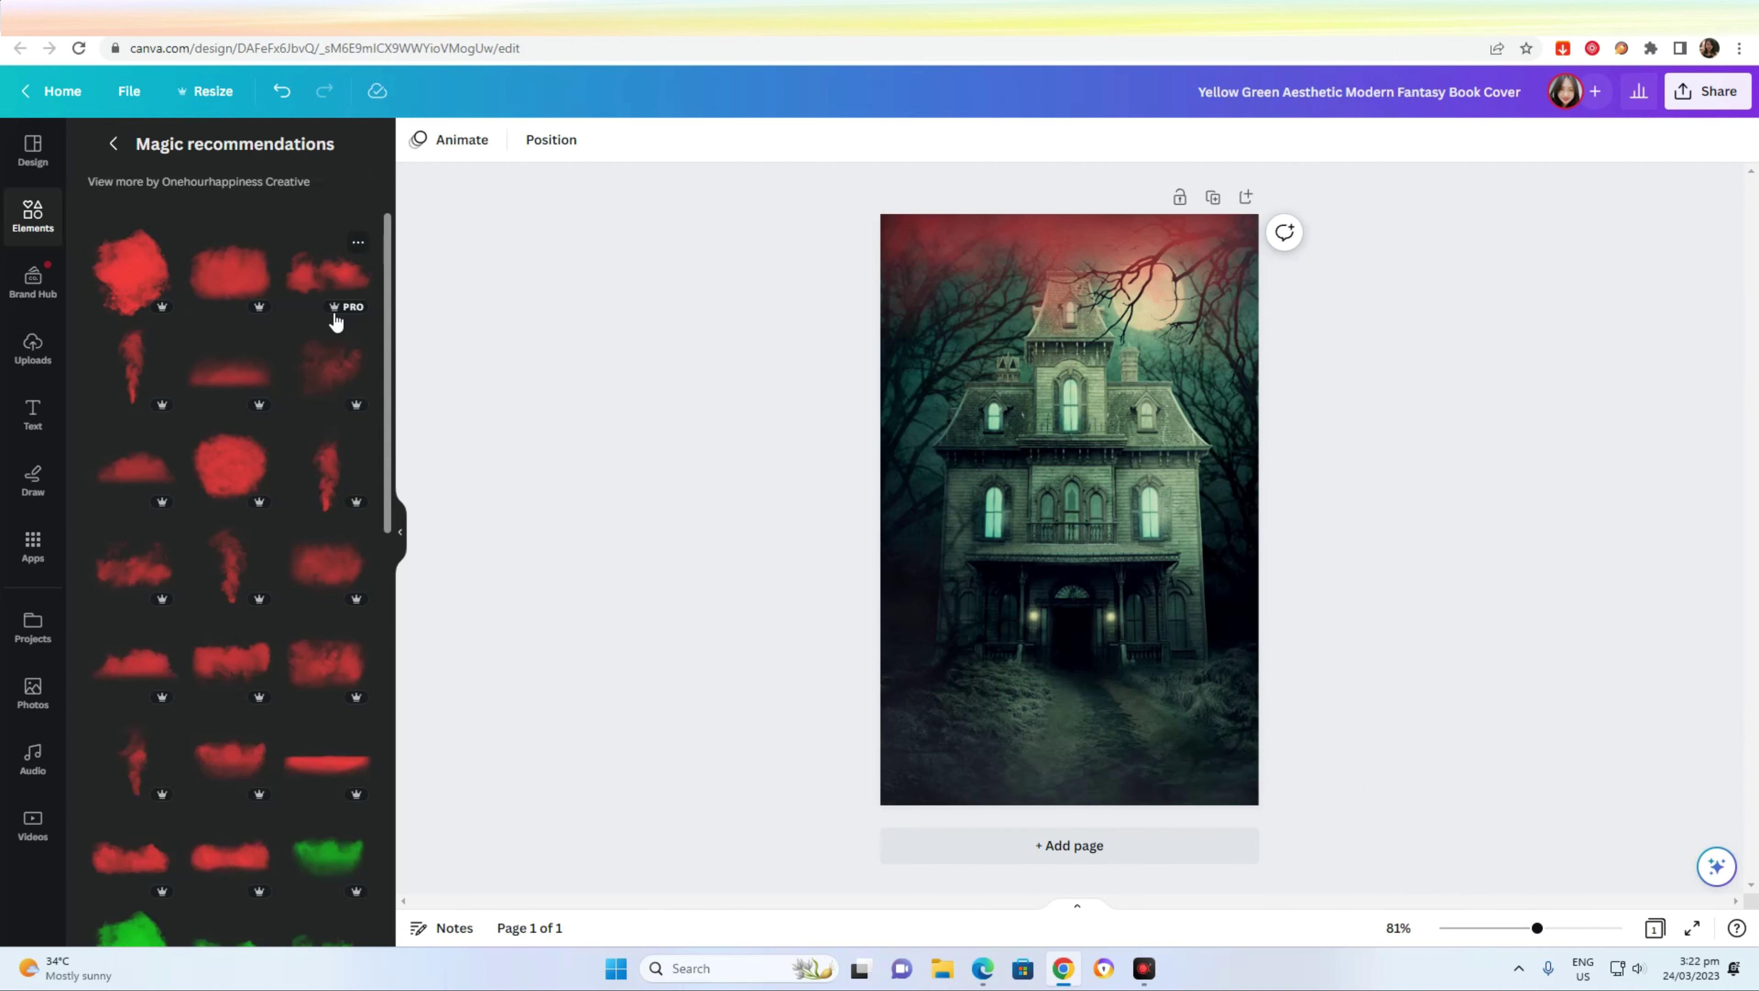
scroll(305, 436, "down", 10)
scroll(307, 442, "down", 3)
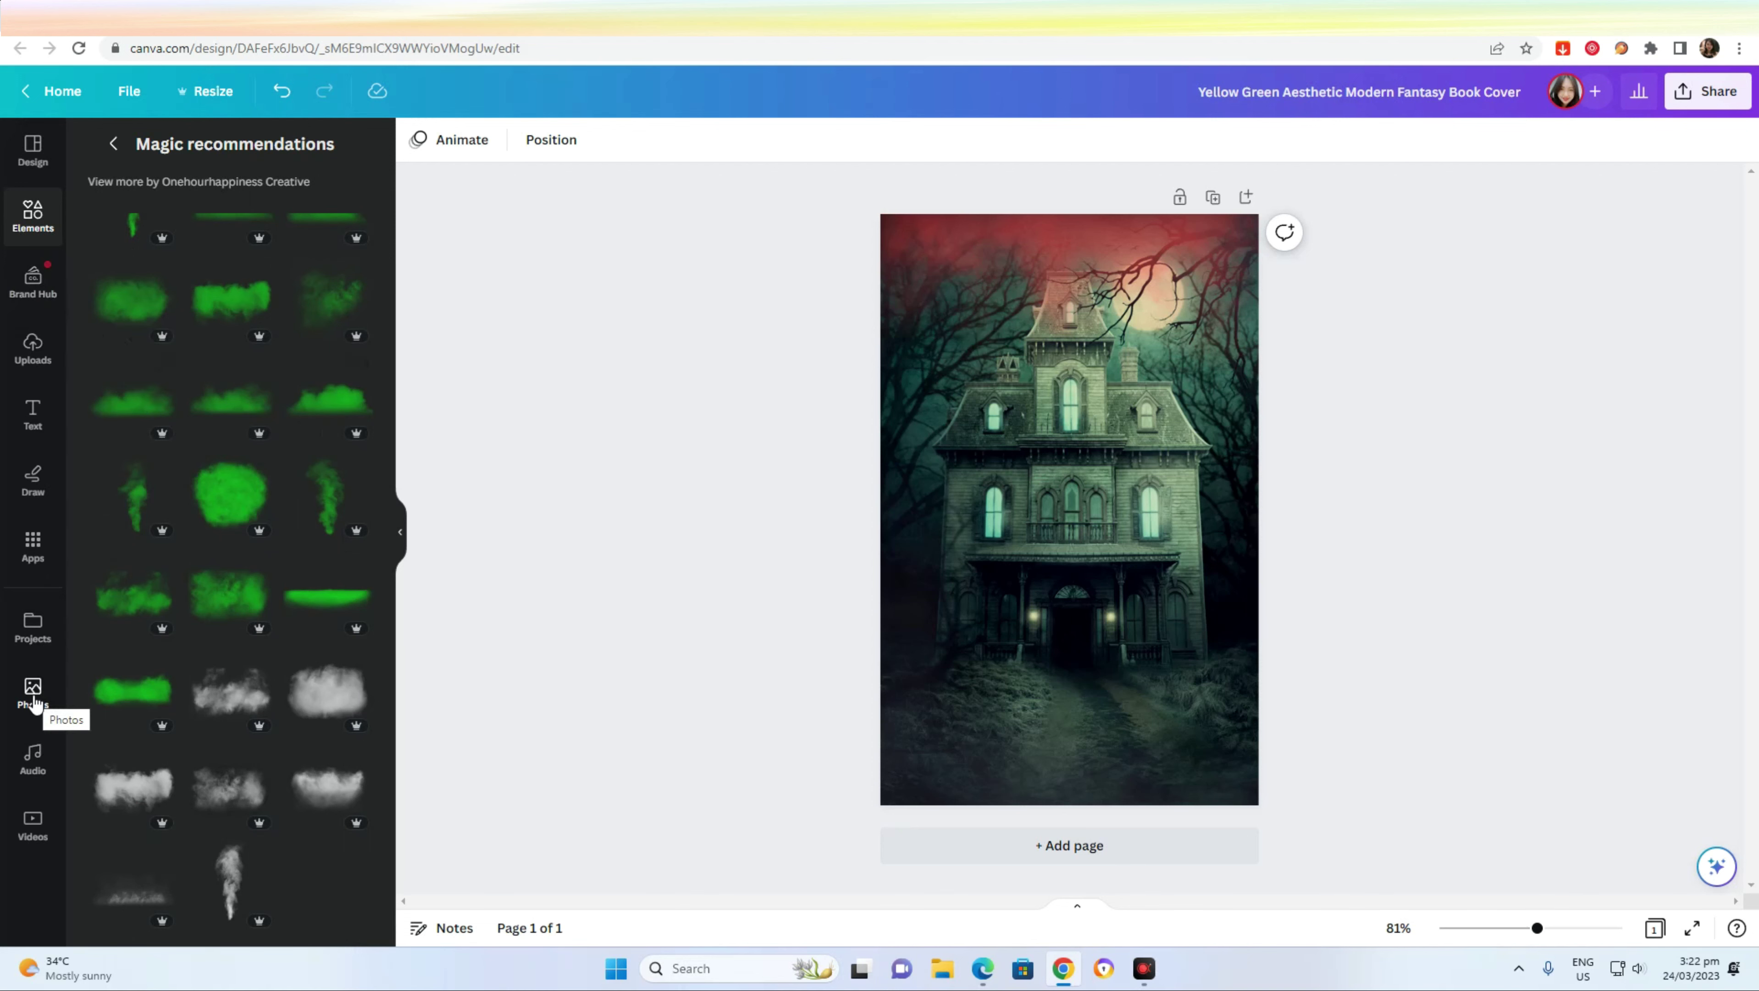
- Search the graphics for 'woman walking'
left_click(113, 143)
left_click(132, 151)
type("woman walking")
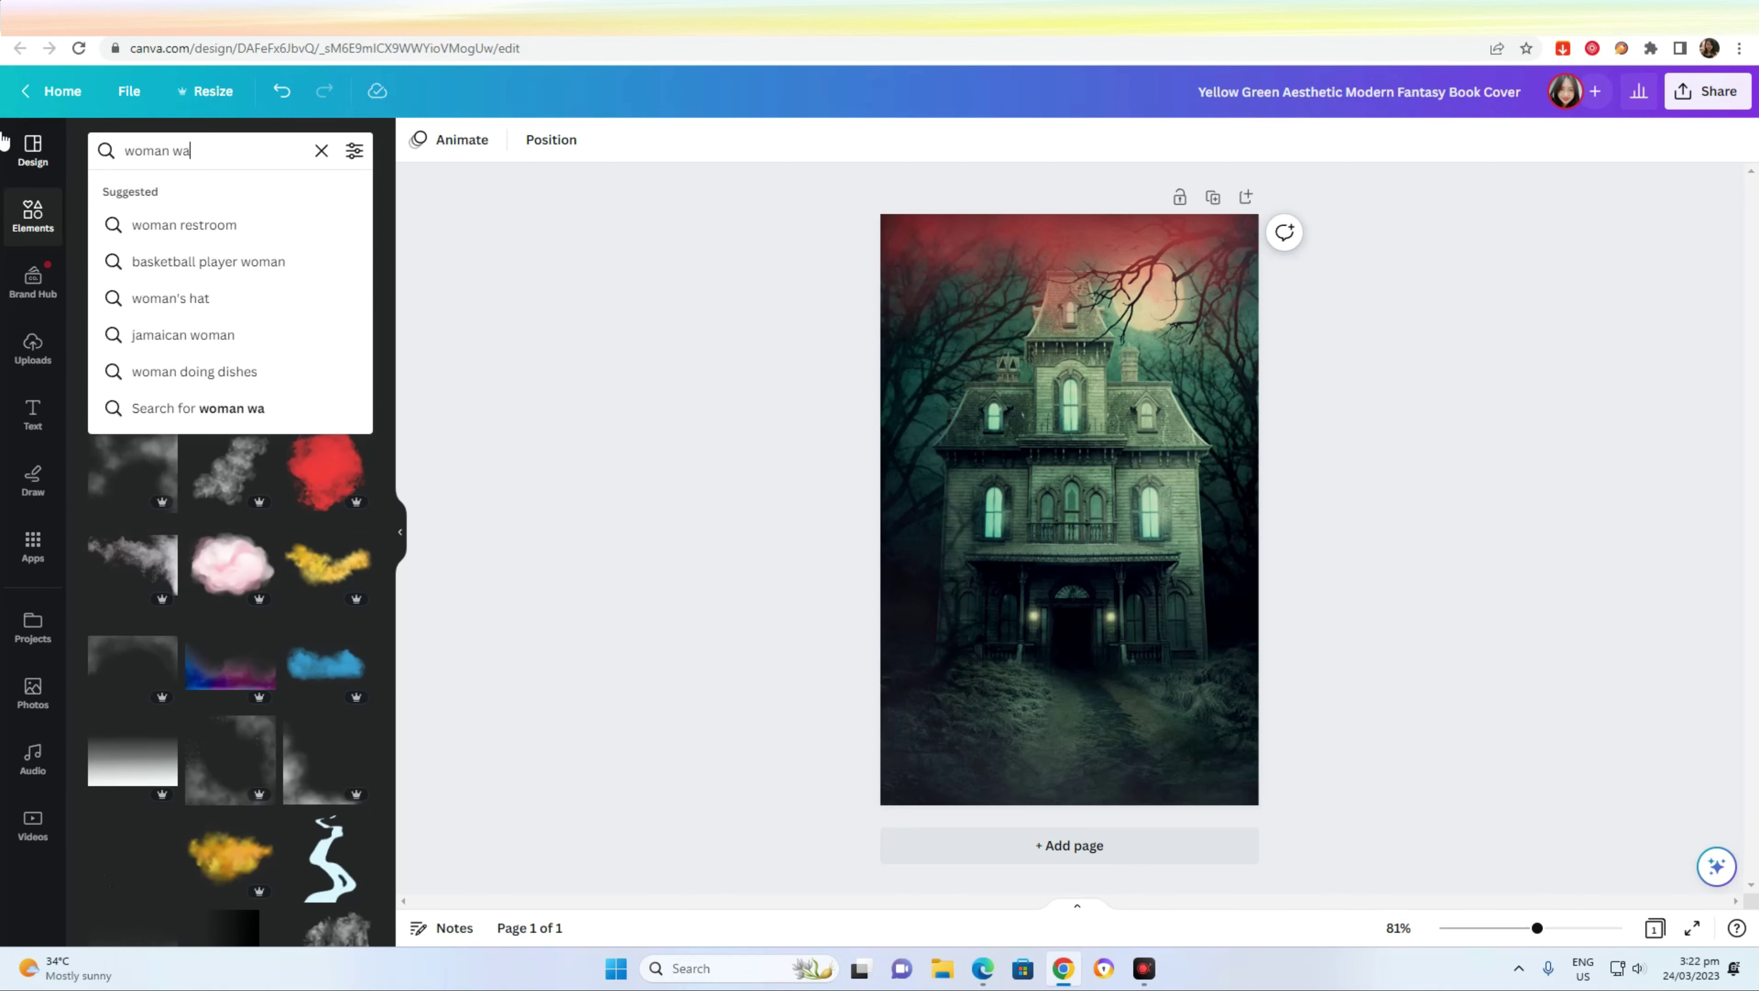
key("Return")
scroll(209, 569, "down", 15)
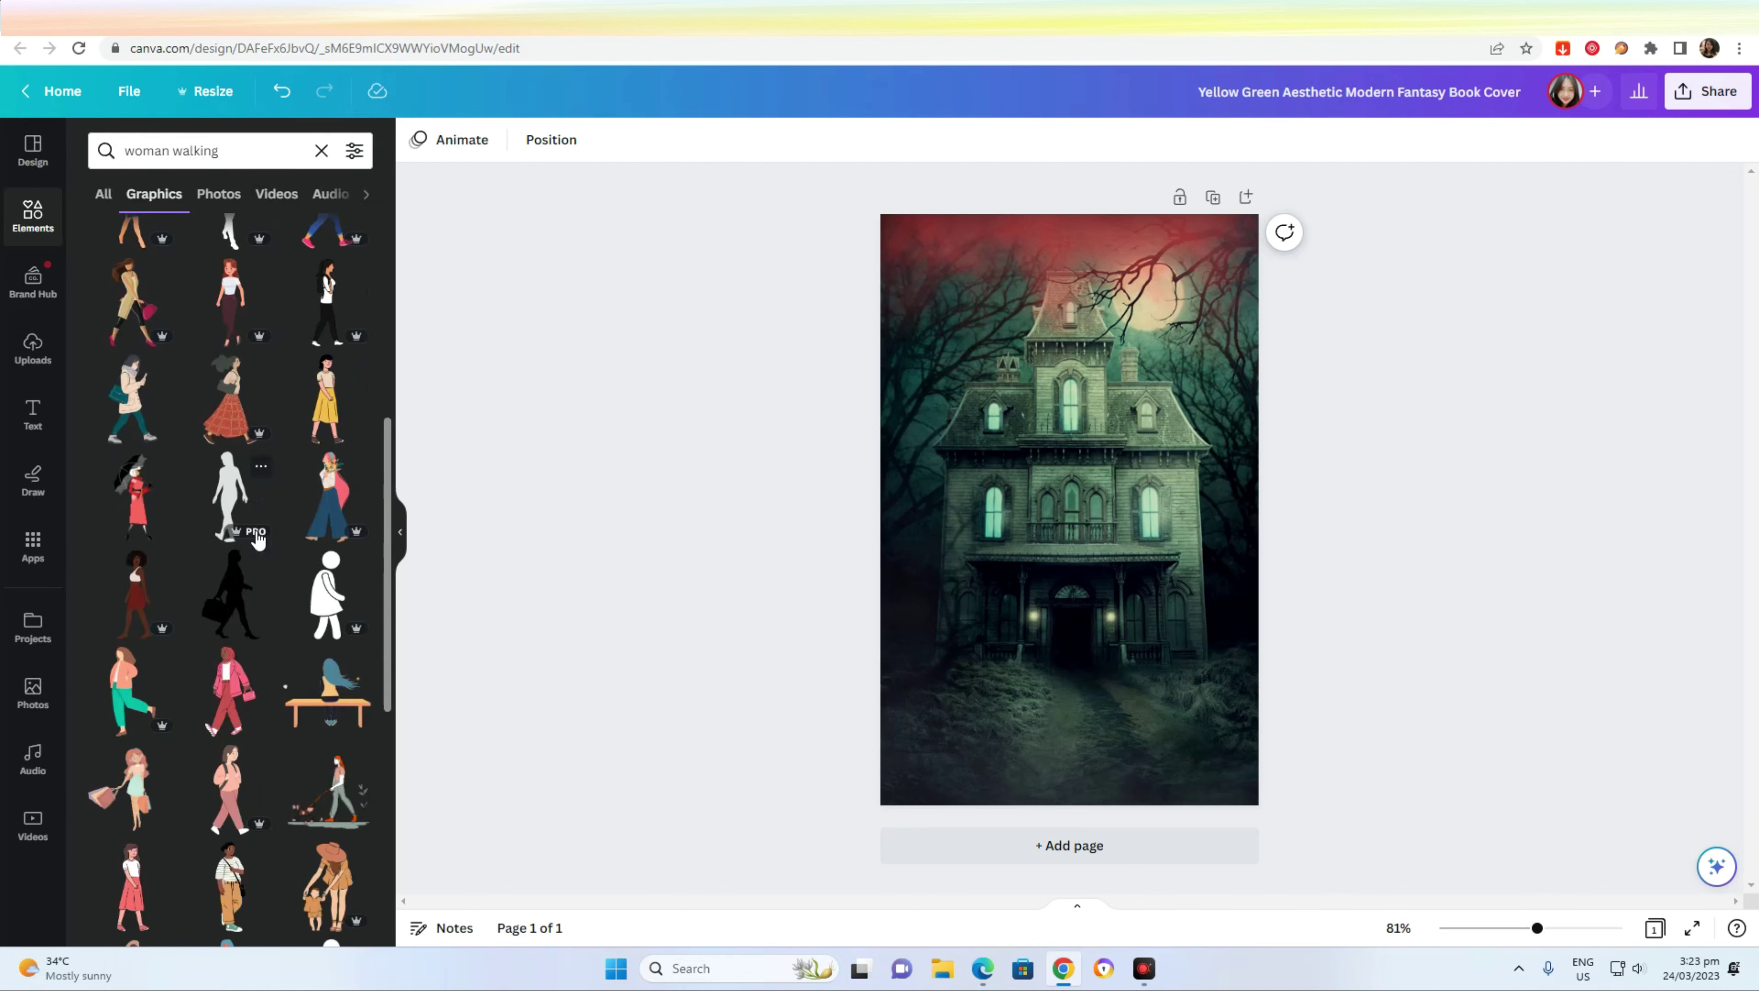
scroll(257, 538, "down", 5)
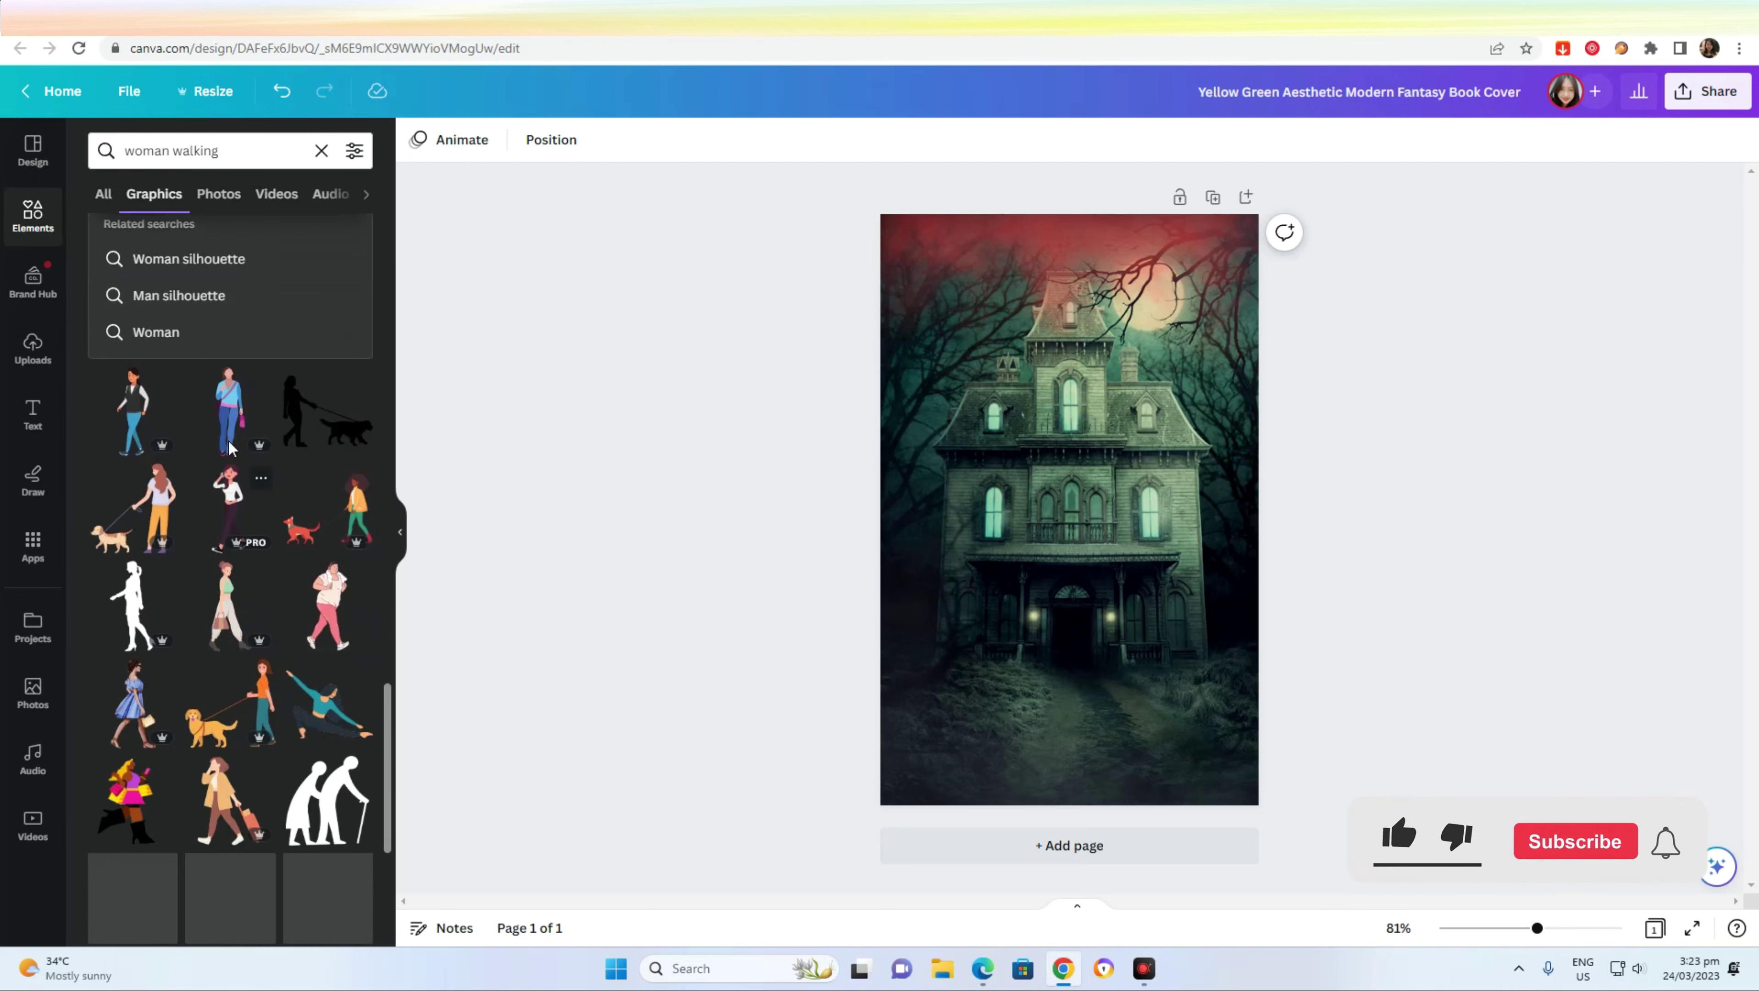
- Search photos for 'women walking at the back' and add the person-on-a-road photo
left_click(33, 692)
type("women walkin")
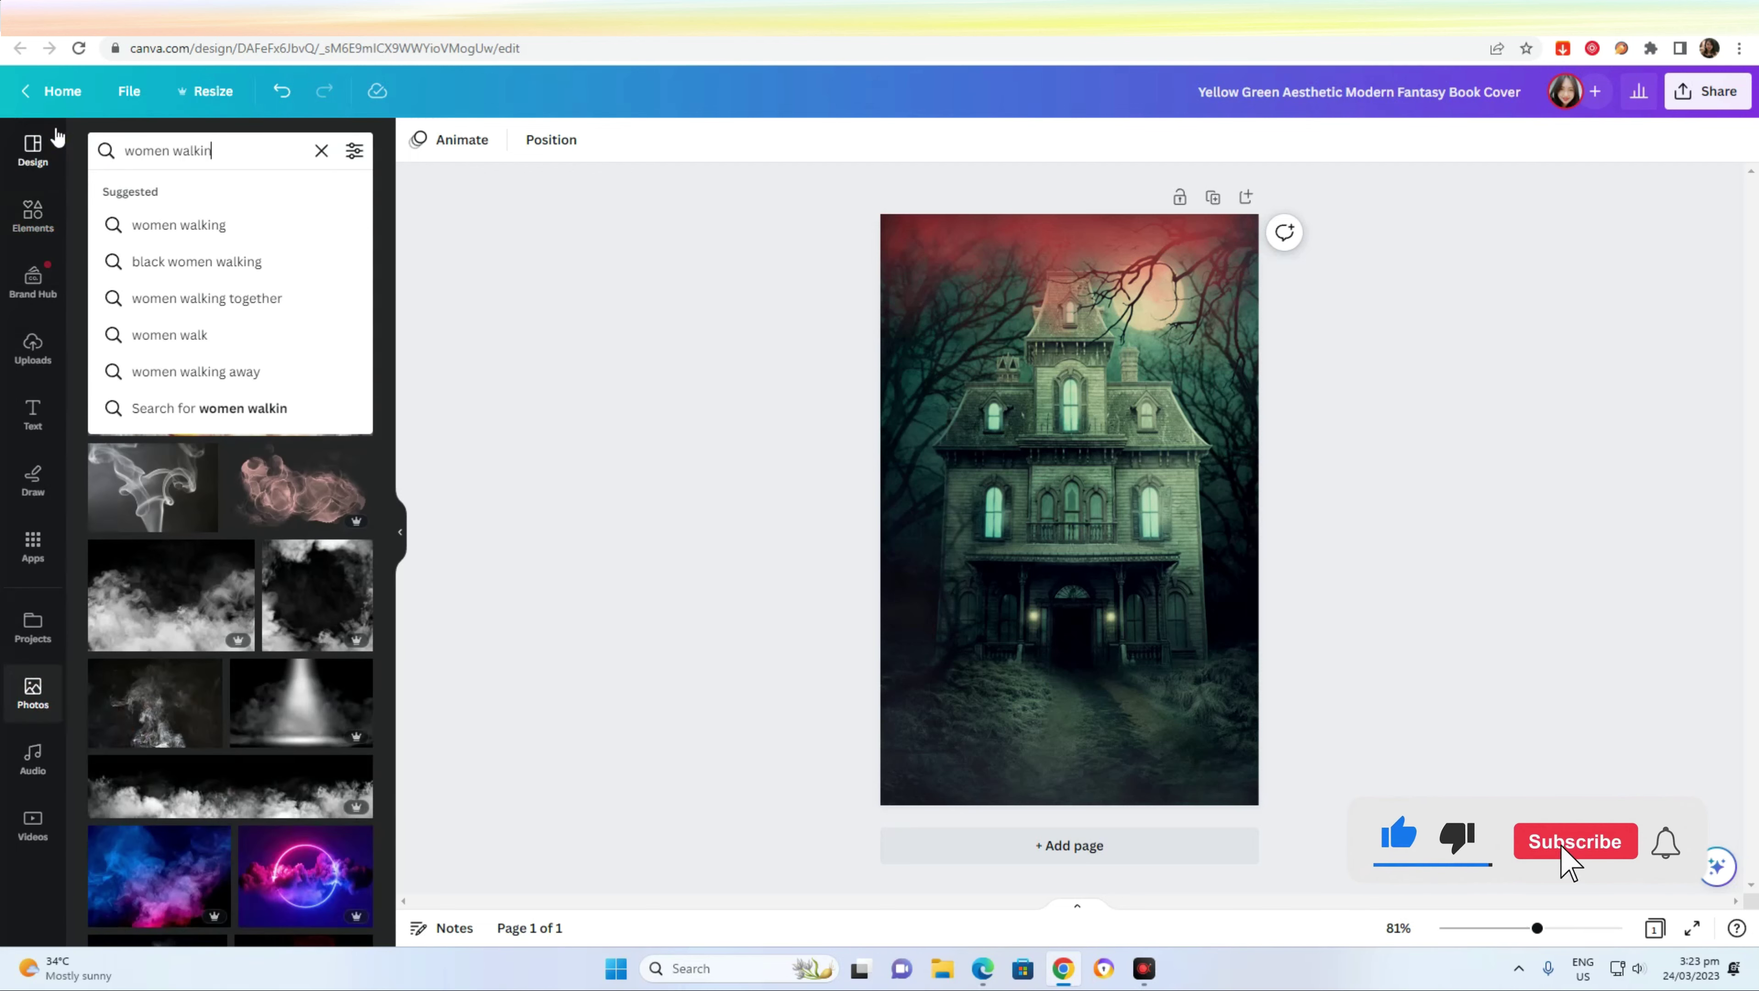
type("g at the back")
key("Return")
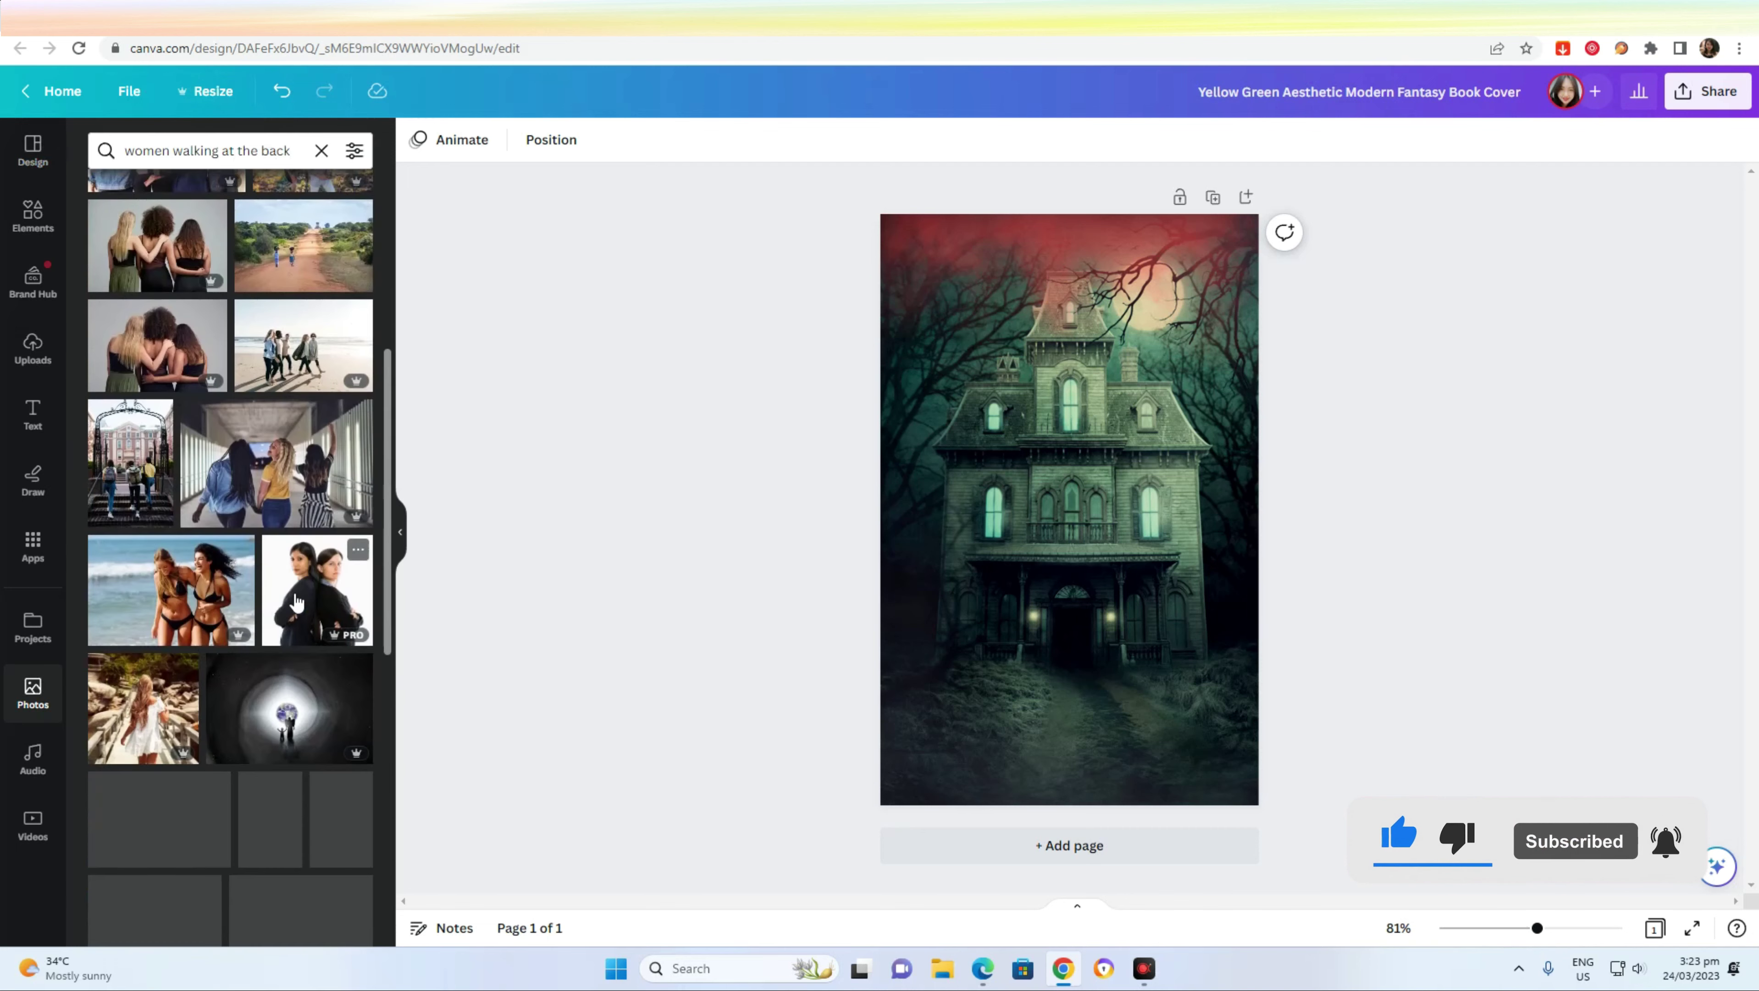
scroll(378, 750, "down", 10)
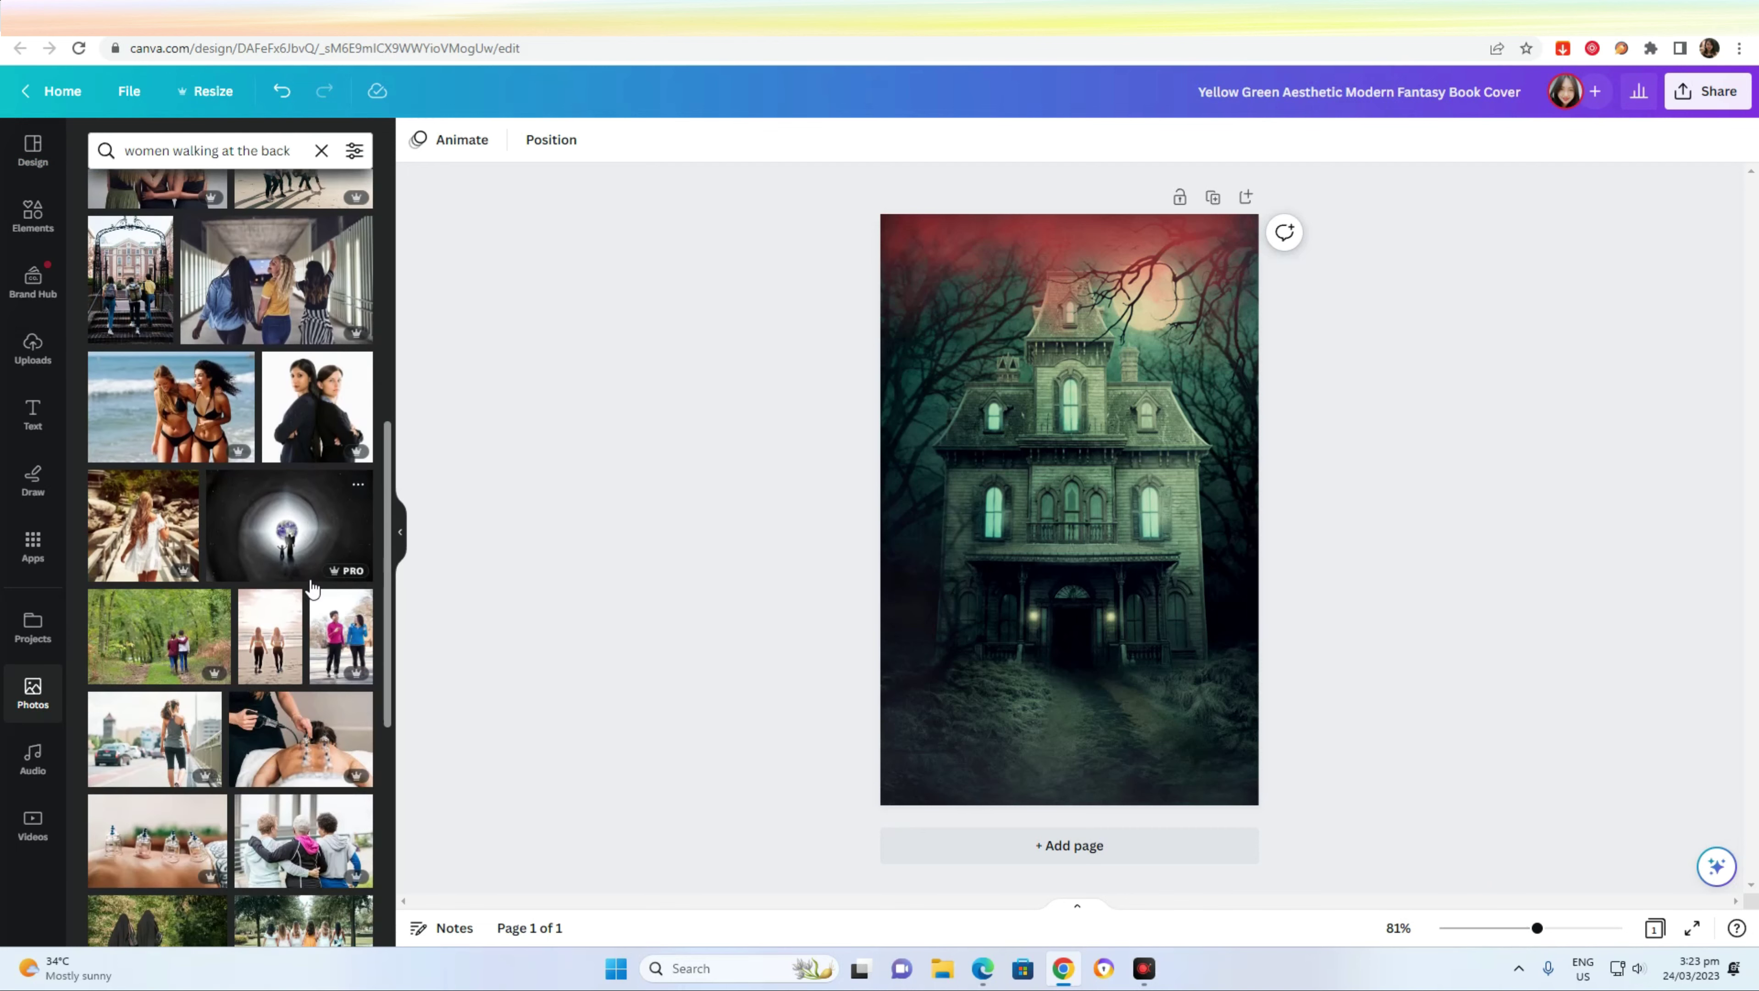
left_click(268, 599)
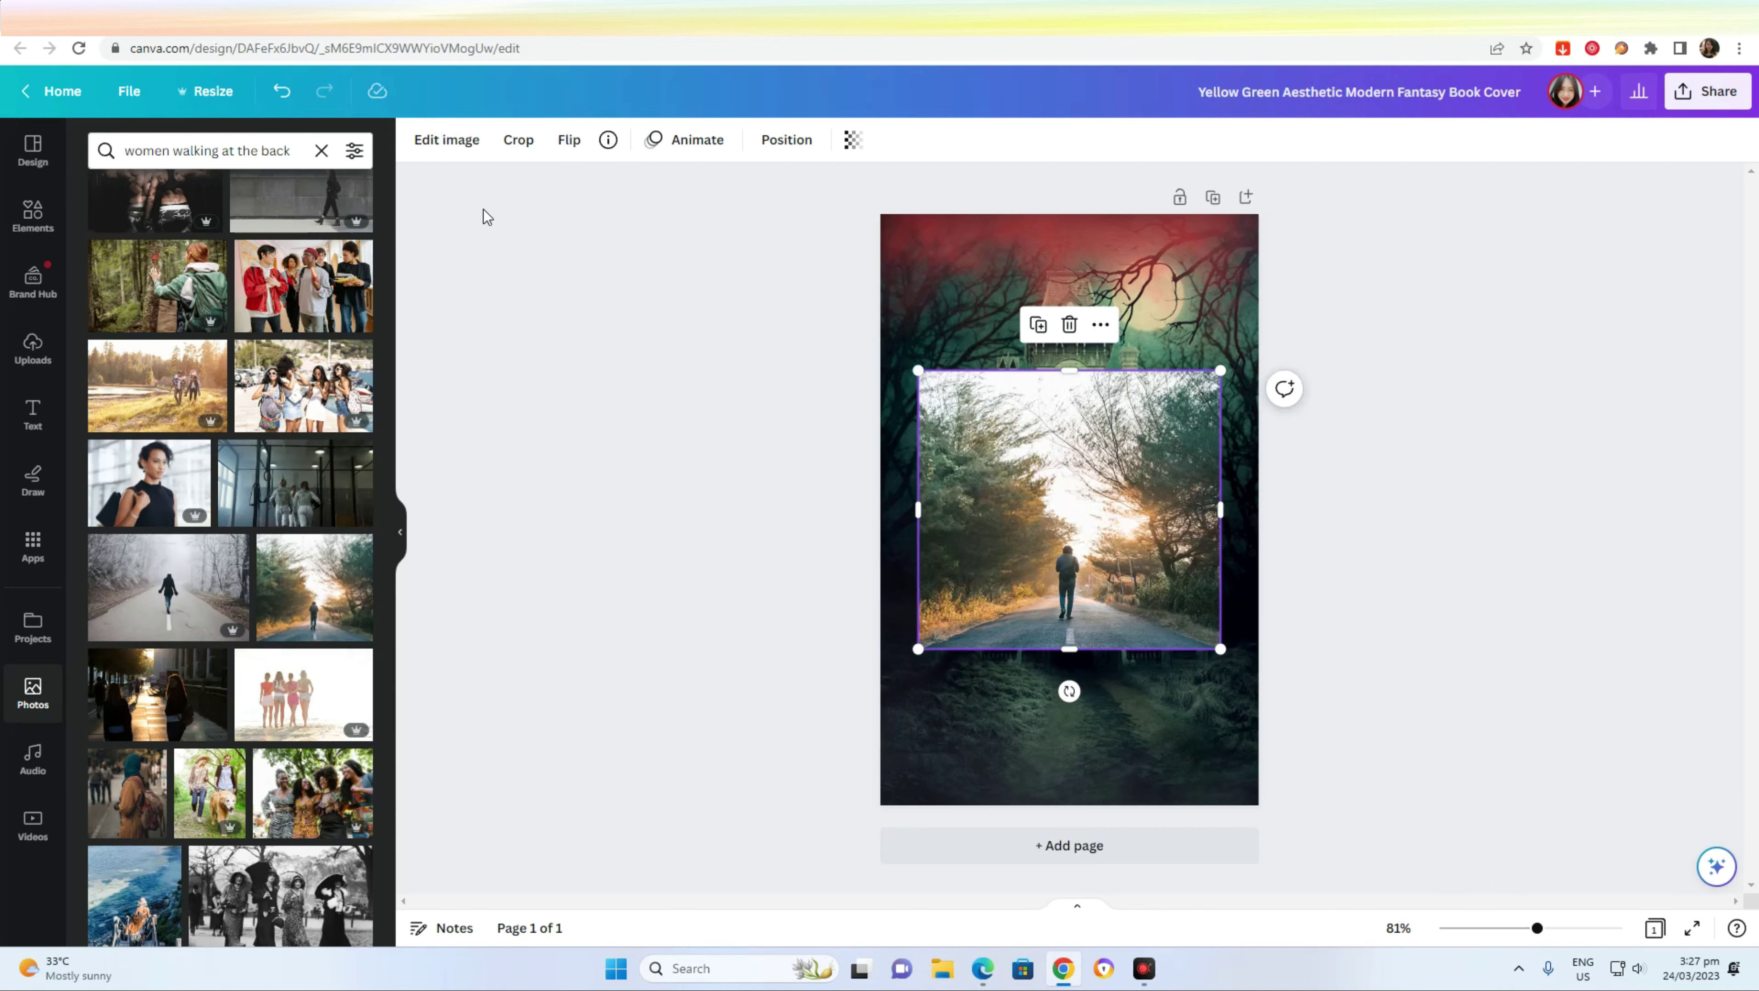
- Remove the photo's background, then enlarge the cut-out figure and centre it on the path
left_click(446, 140)
left_click(187, 659)
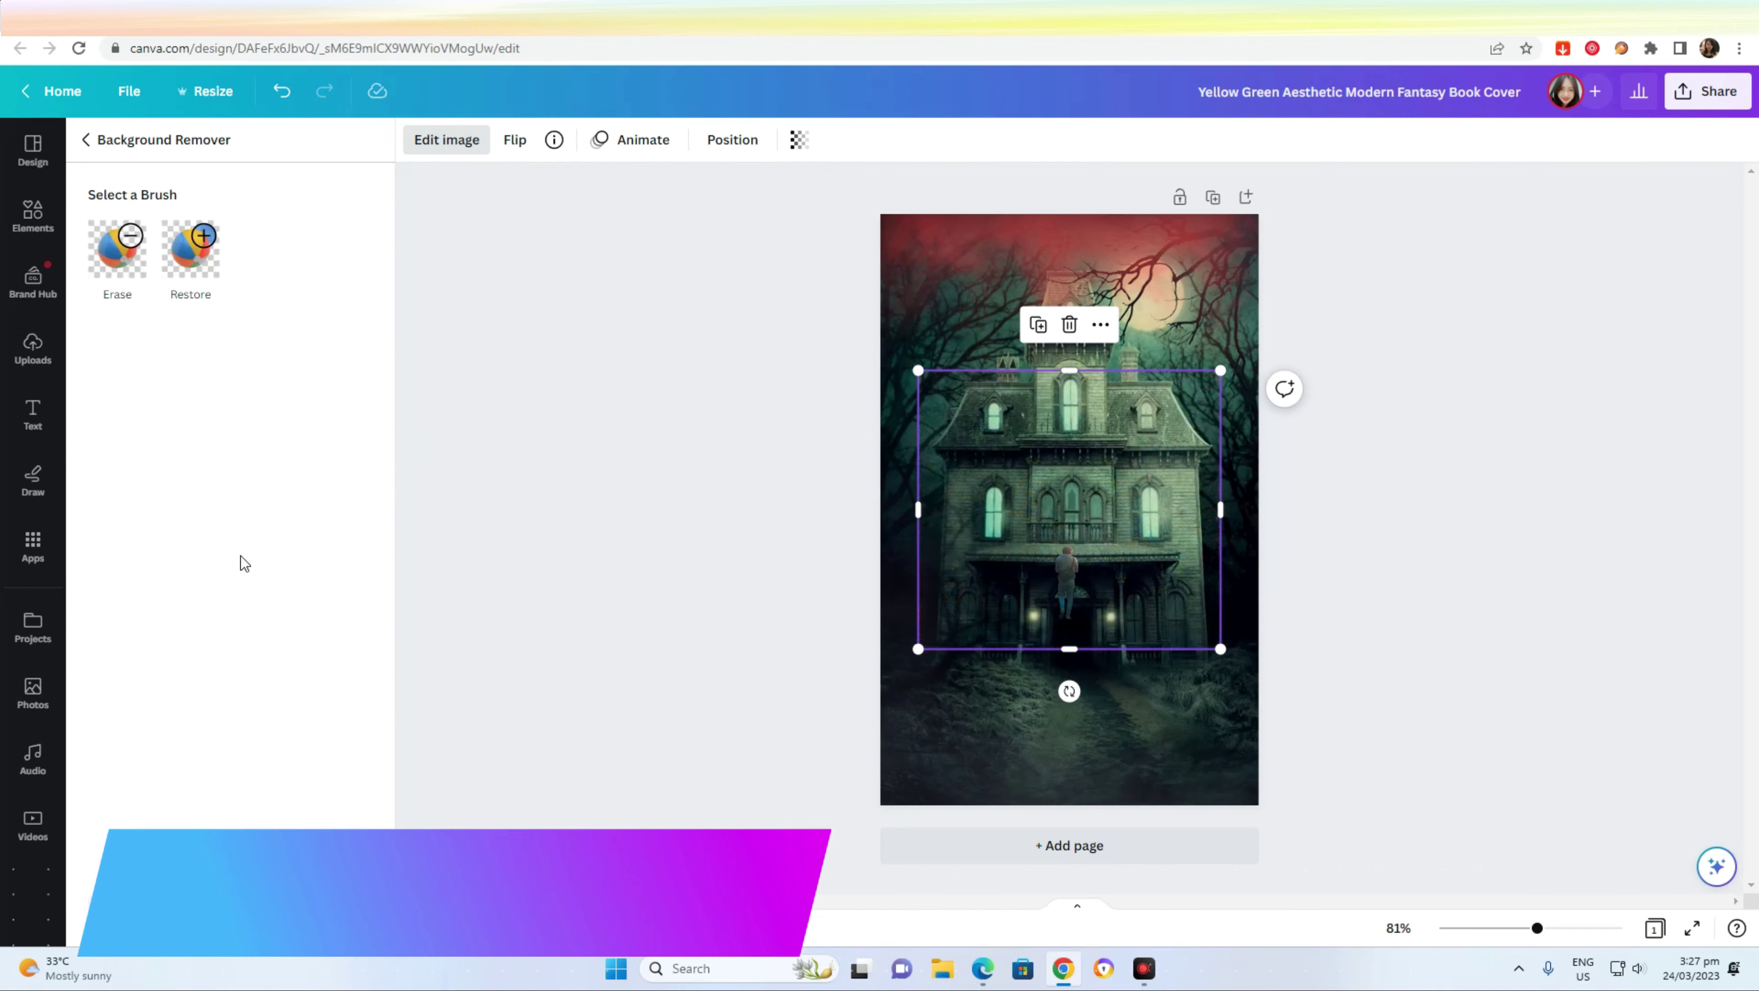
left_click_drag(918, 369, 582, 216)
left_click_drag(1016, 531, 1155, 671)
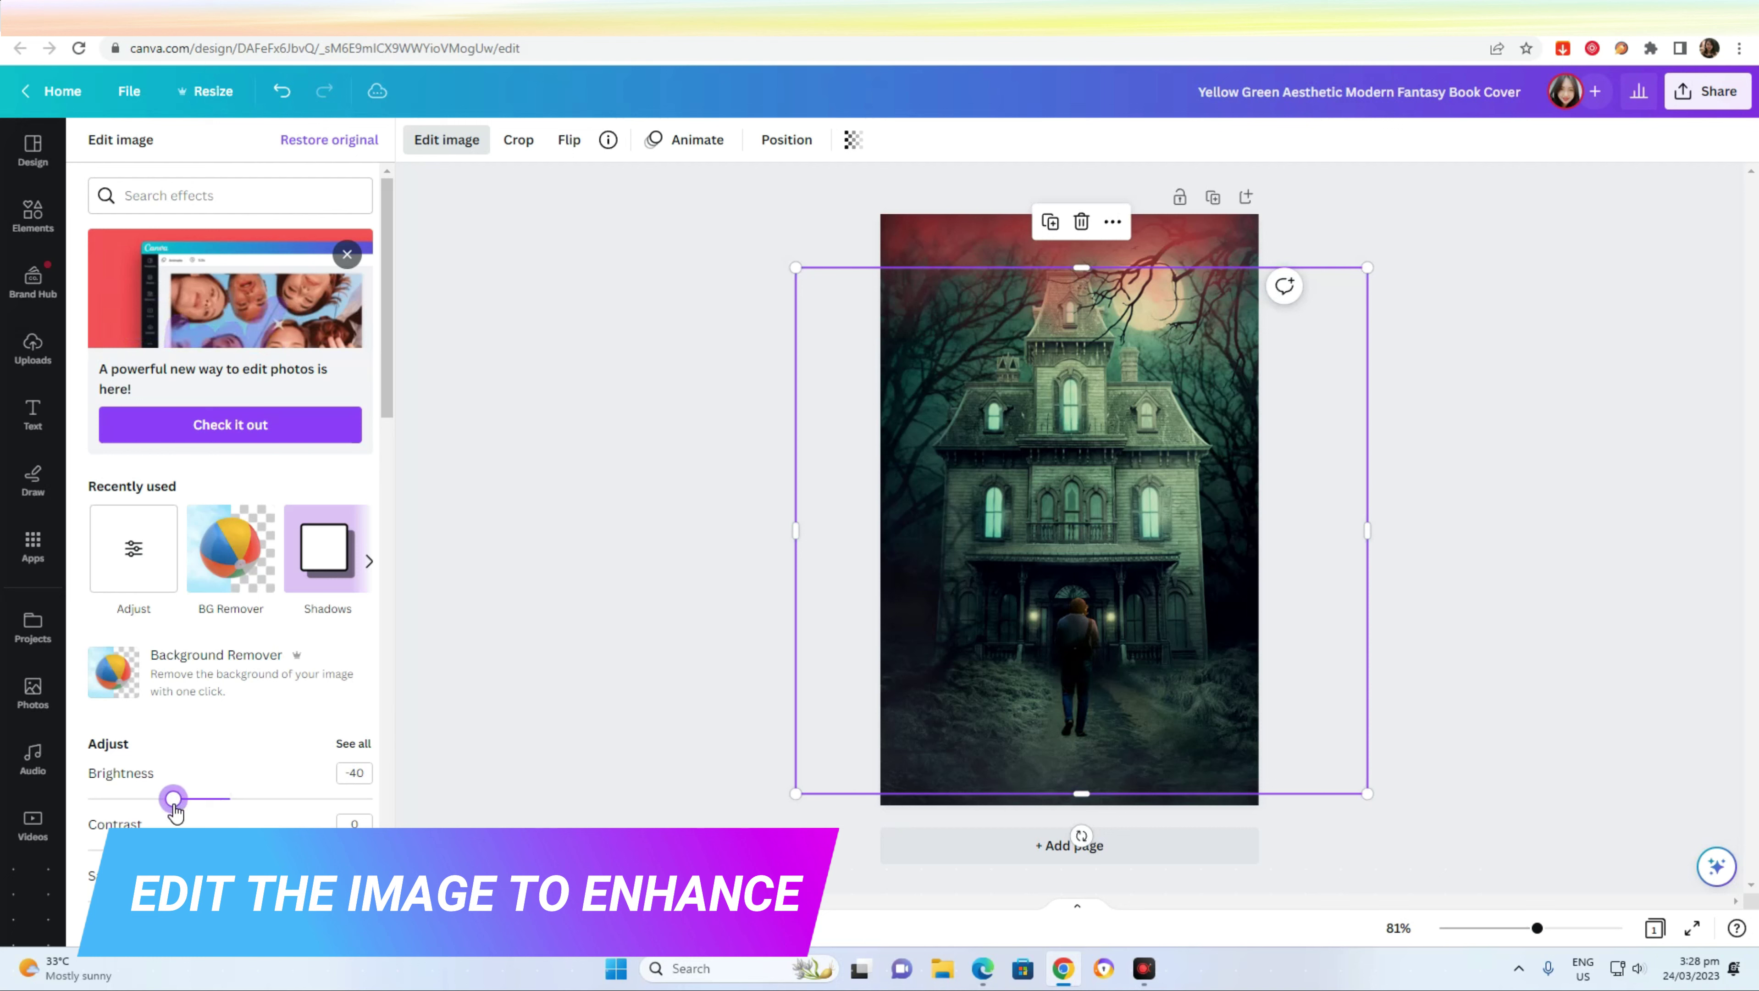
- Tone the figure to brightness -23, contrast 27 and saturation -100
left_click_drag(130, 849, 286, 850)
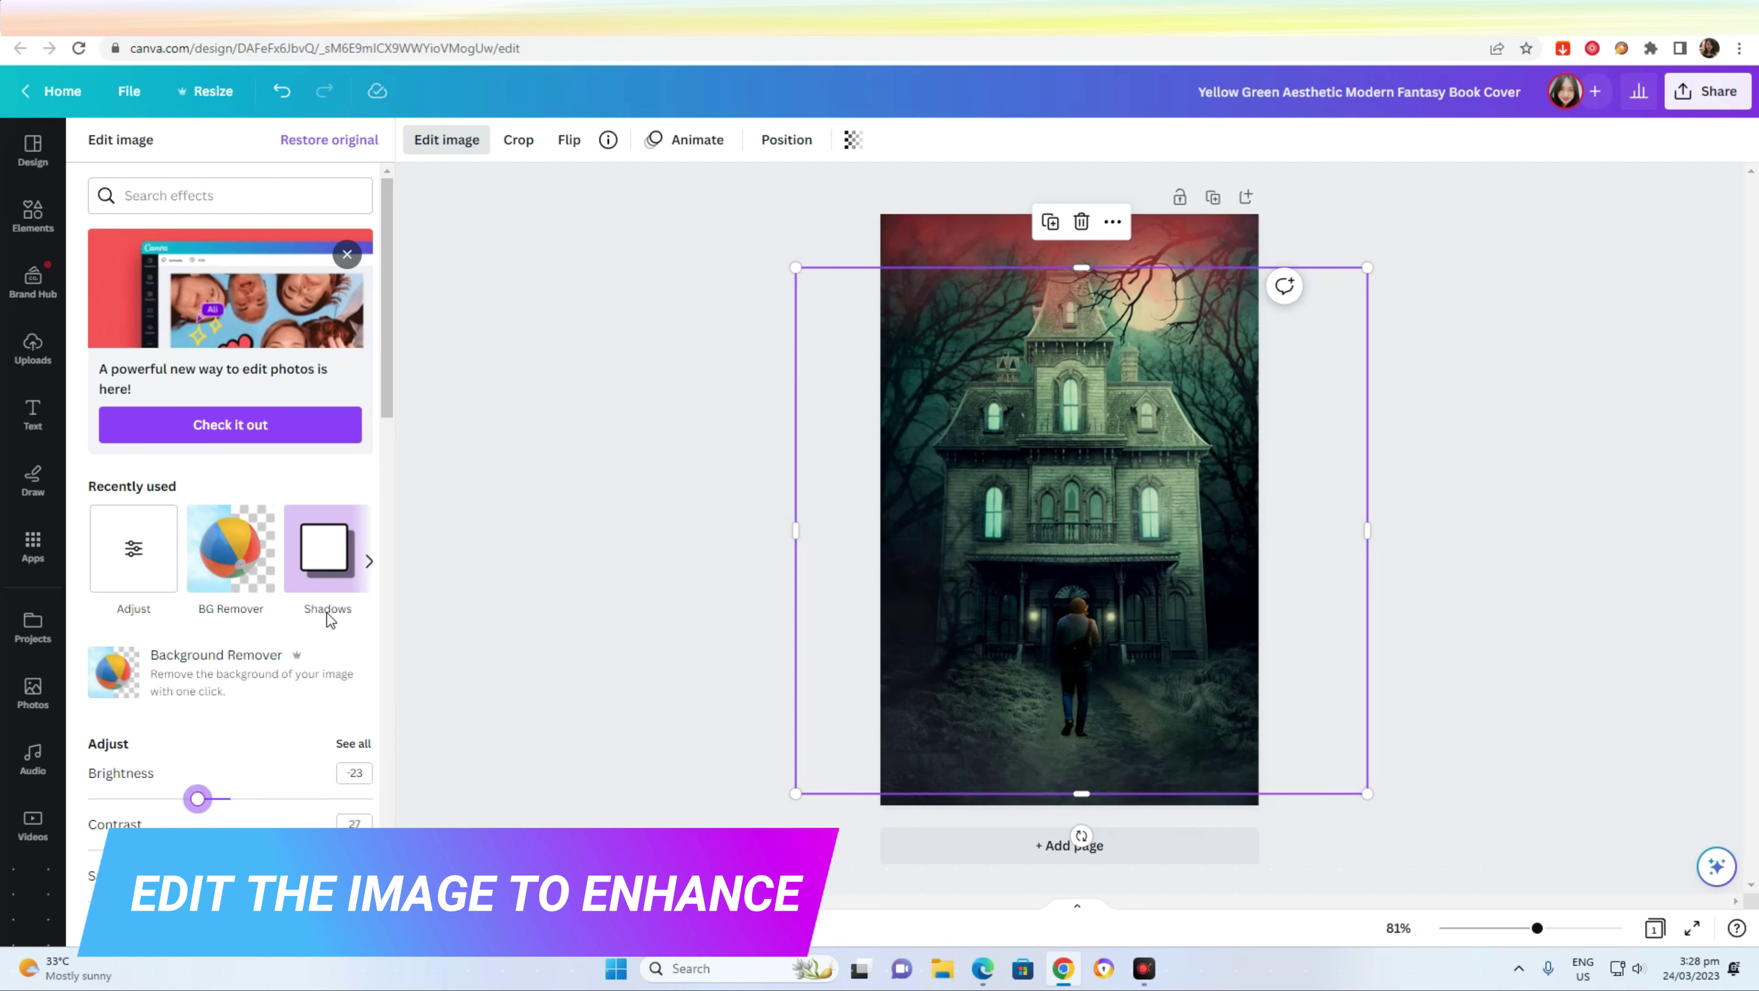
scroll(328, 611, "down", 3)
left_click_drag(231, 721, 200, 721)
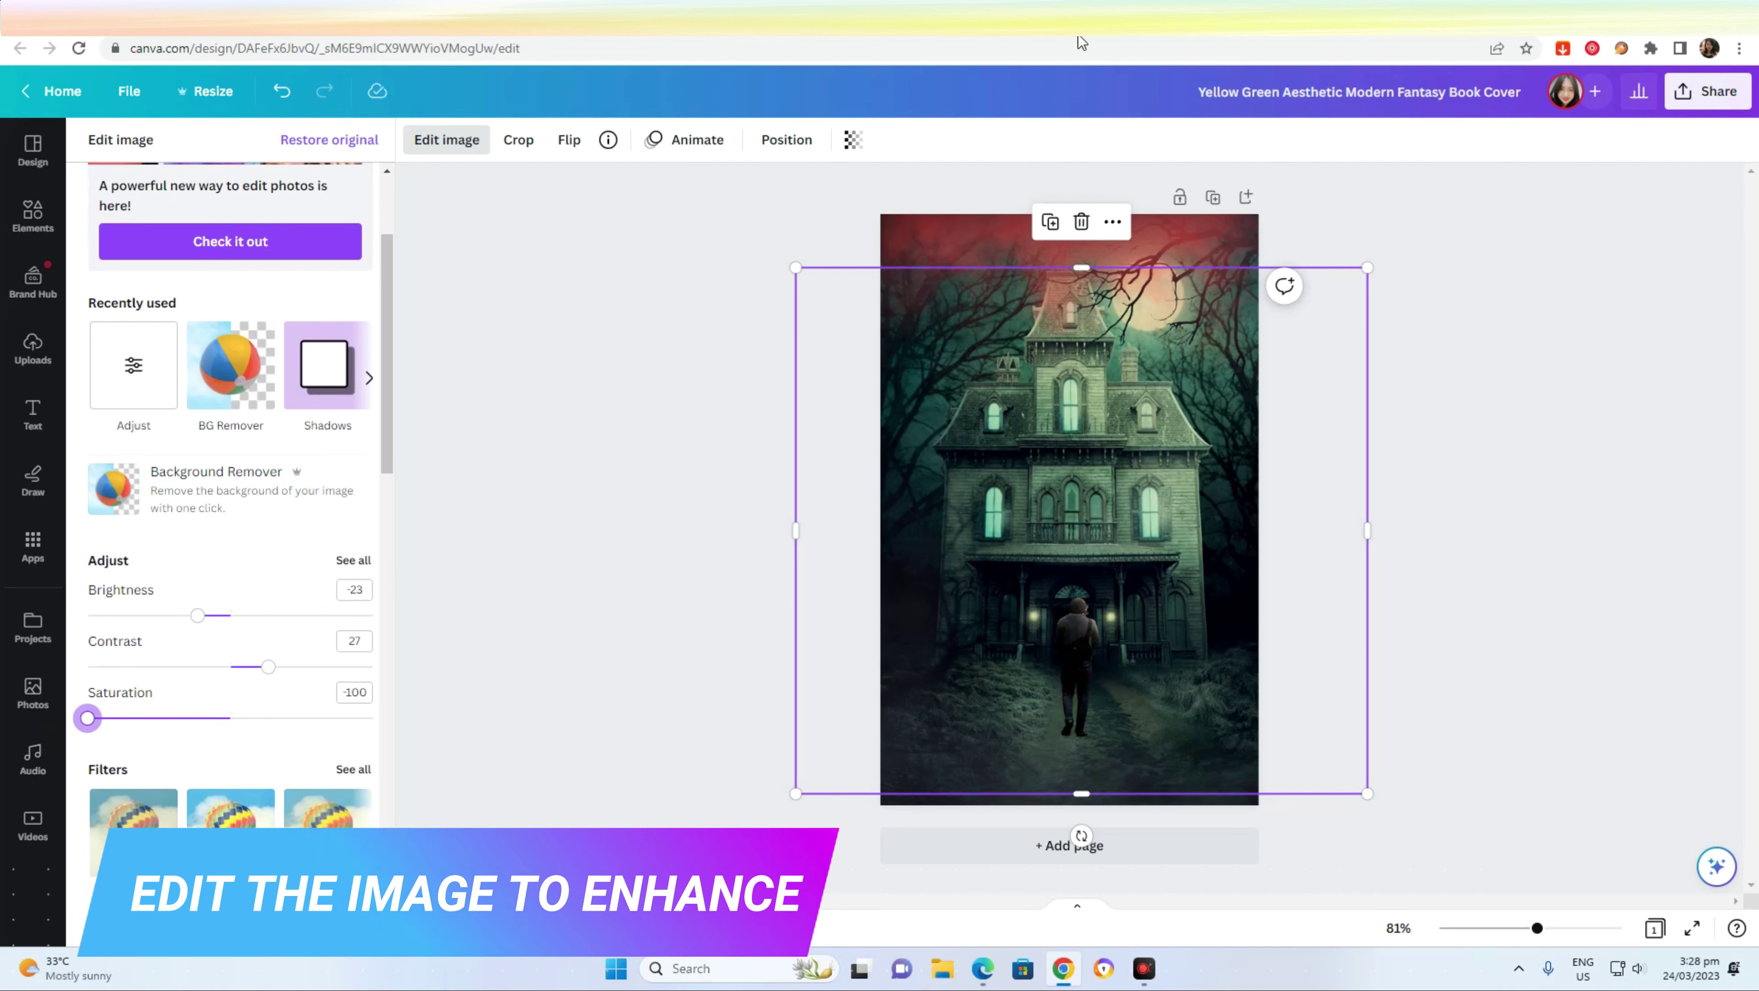
- Crop the figure's image box from both sides down to the person
left_click(1297, 616)
left_click_drag(1372, 670, 1131, 670)
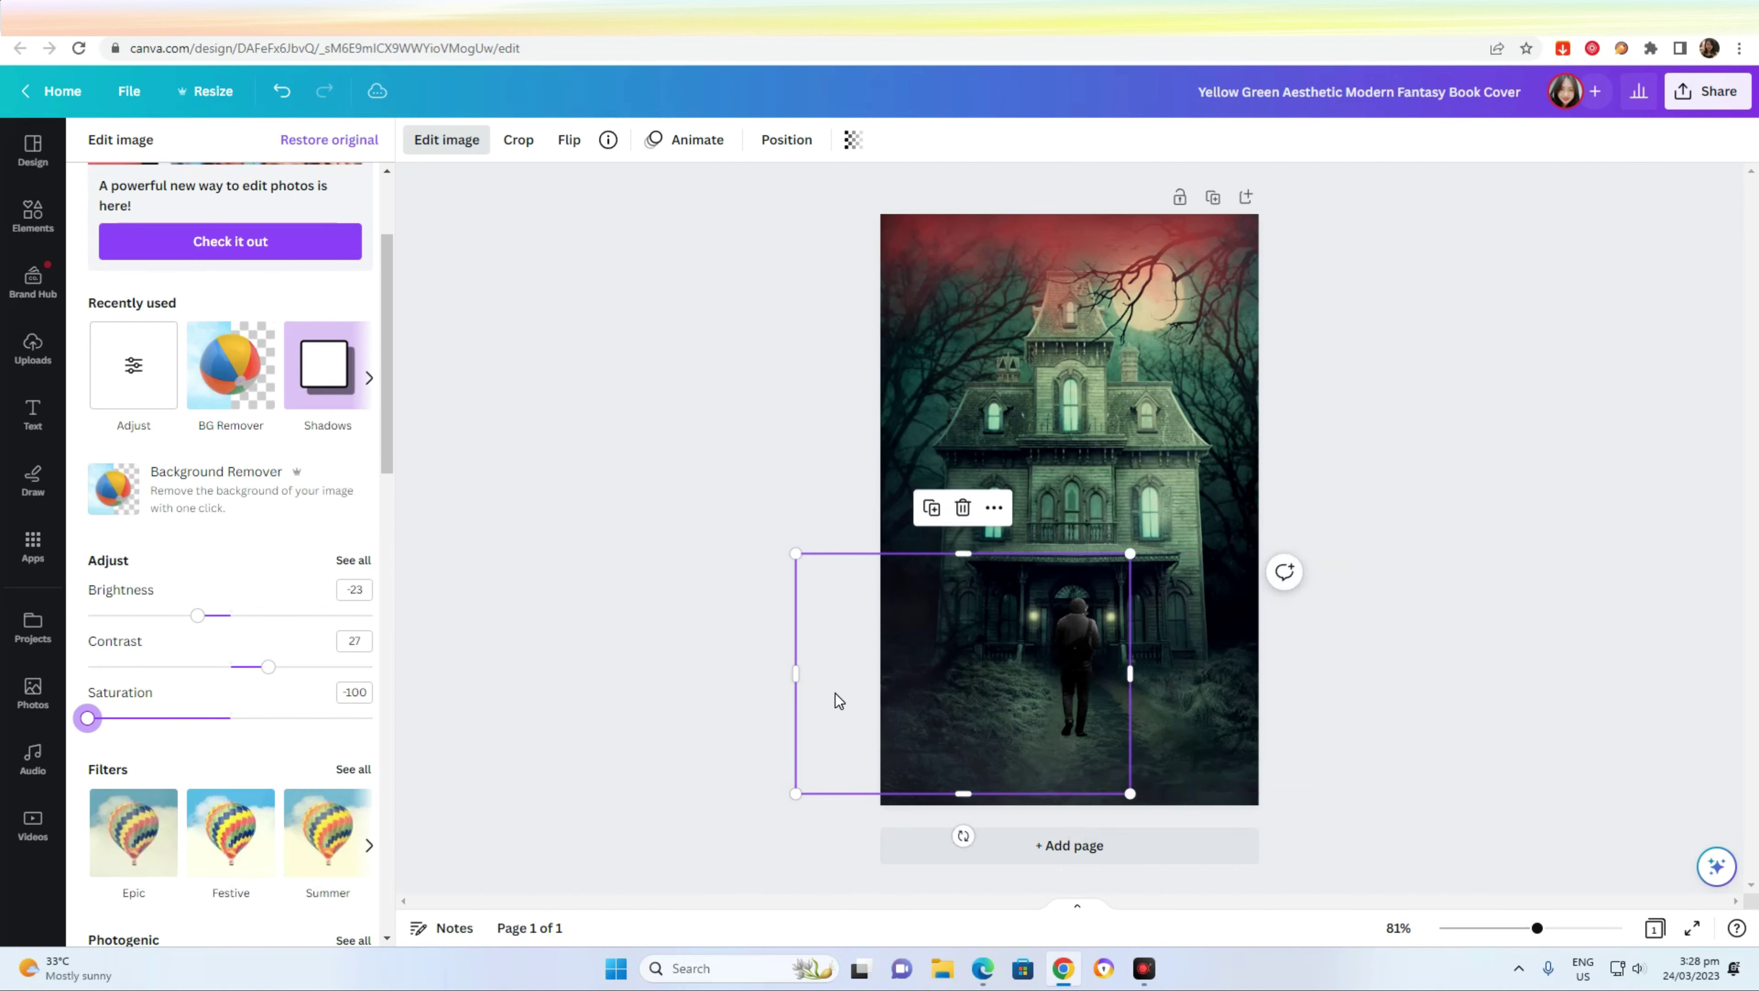
left_click_drag(796, 672, 1008, 672)
left_click(1215, 469)
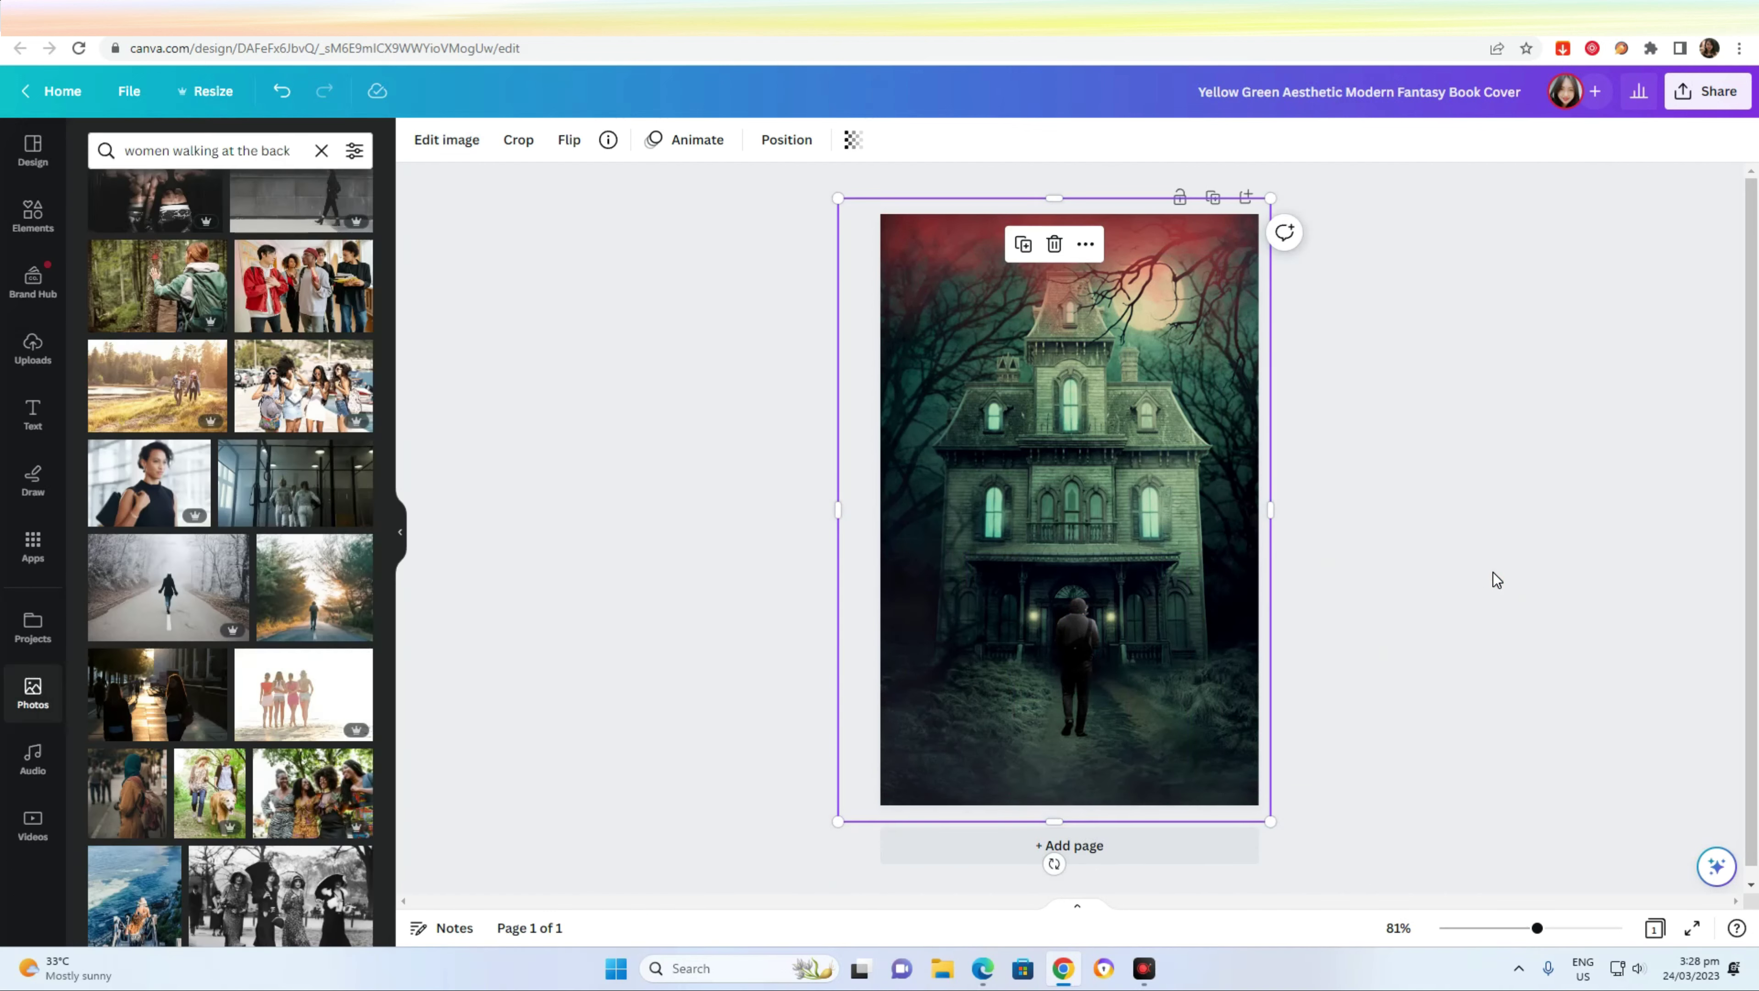
- Restore the deleted background, then duplicate the figure, flip the copy and place it below the feet
key("Delete")
key("ctrl+z")
left_click(1090, 666)
key("ctrl+d")
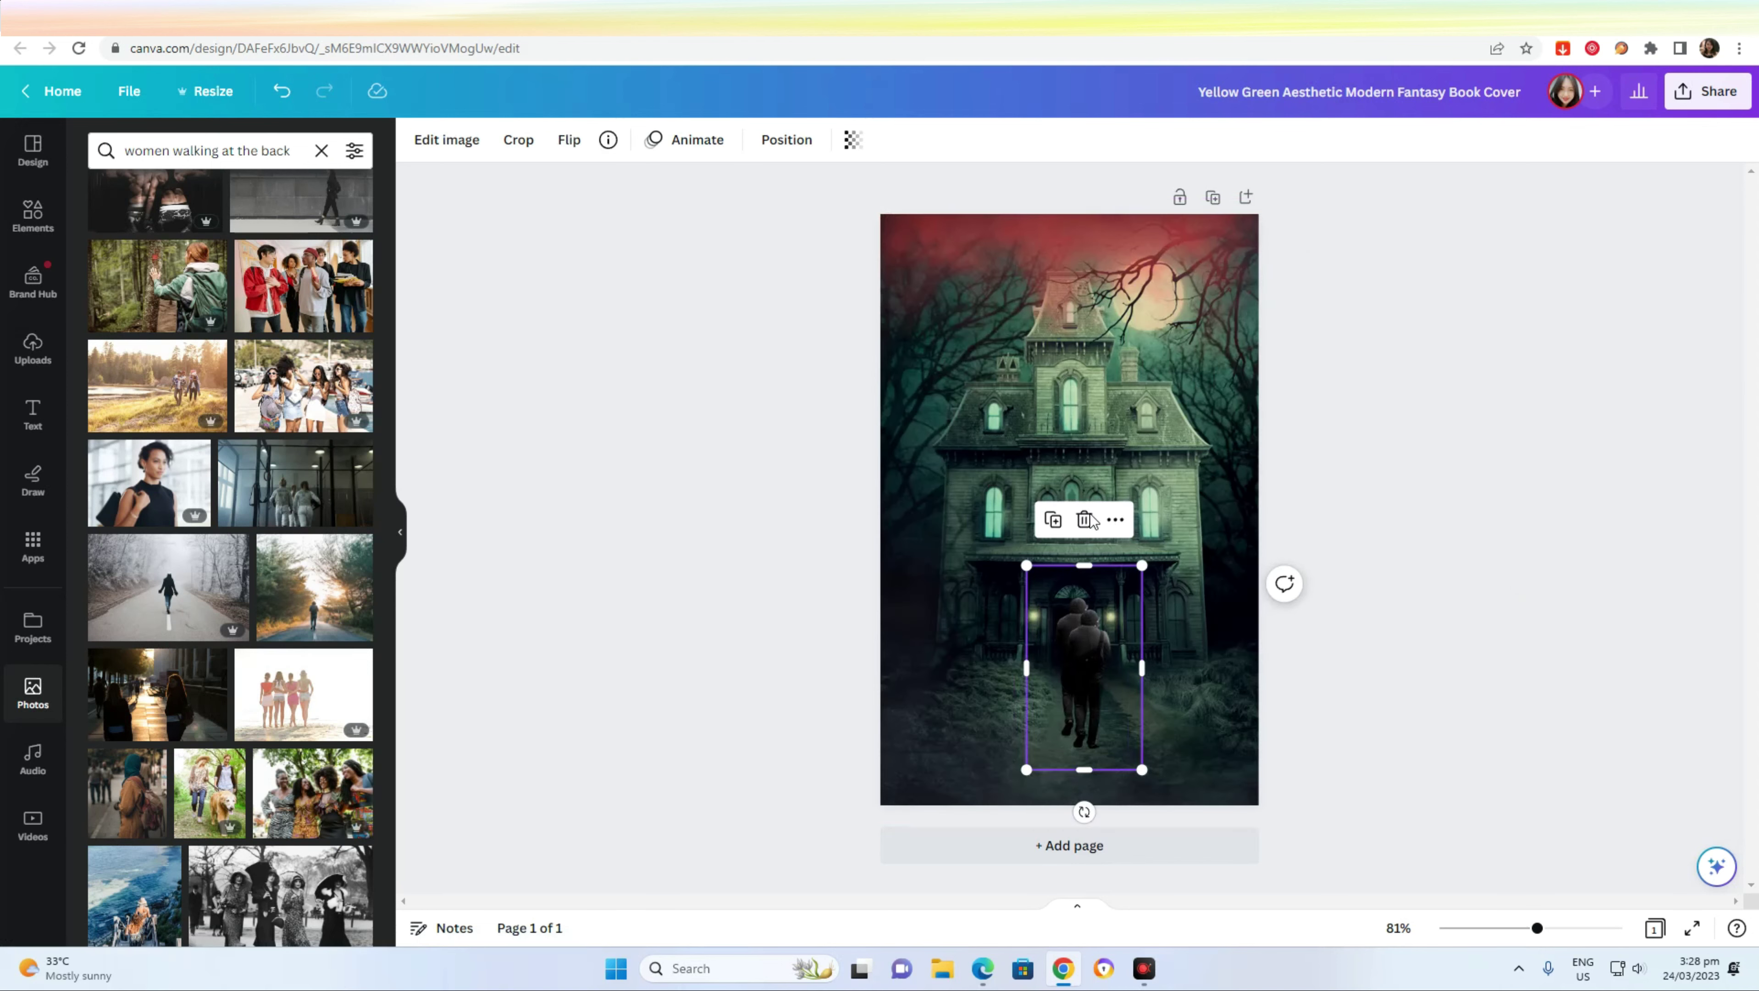
left_click(563, 141)
left_click_drag(1093, 695, 1064, 786)
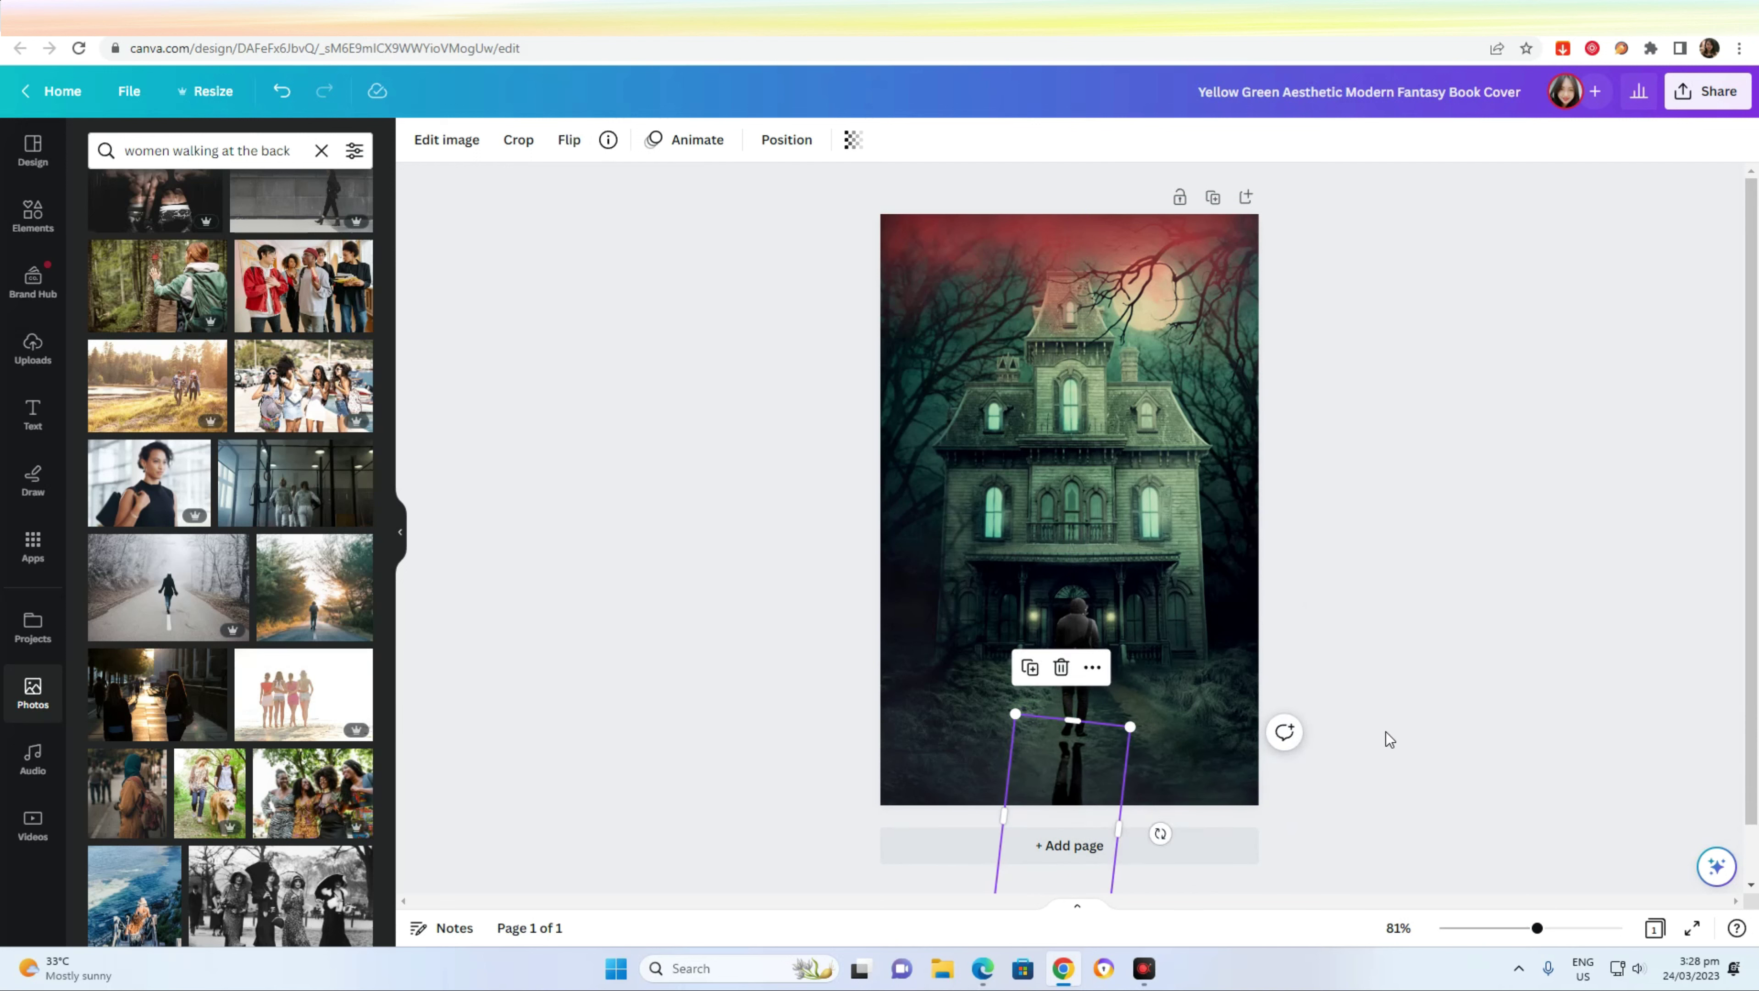
- Increase the fade on the flipped copy in its image adjustments
left_click(1084, 771)
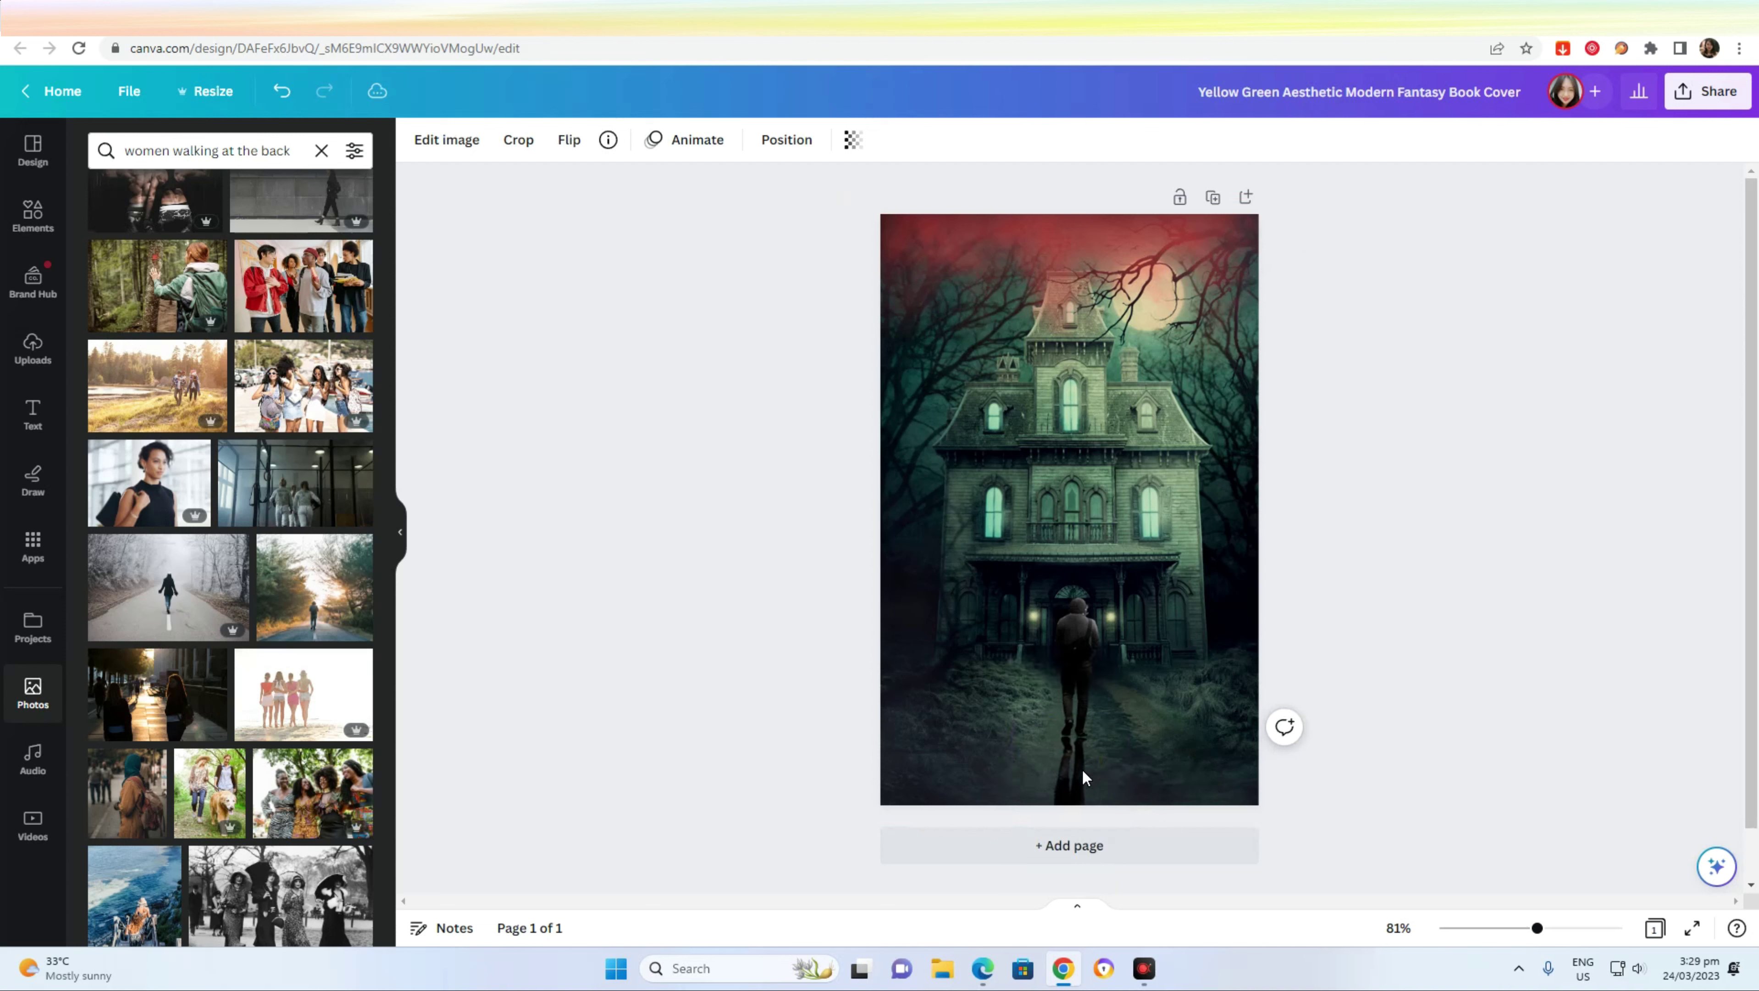
left_click(466, 149)
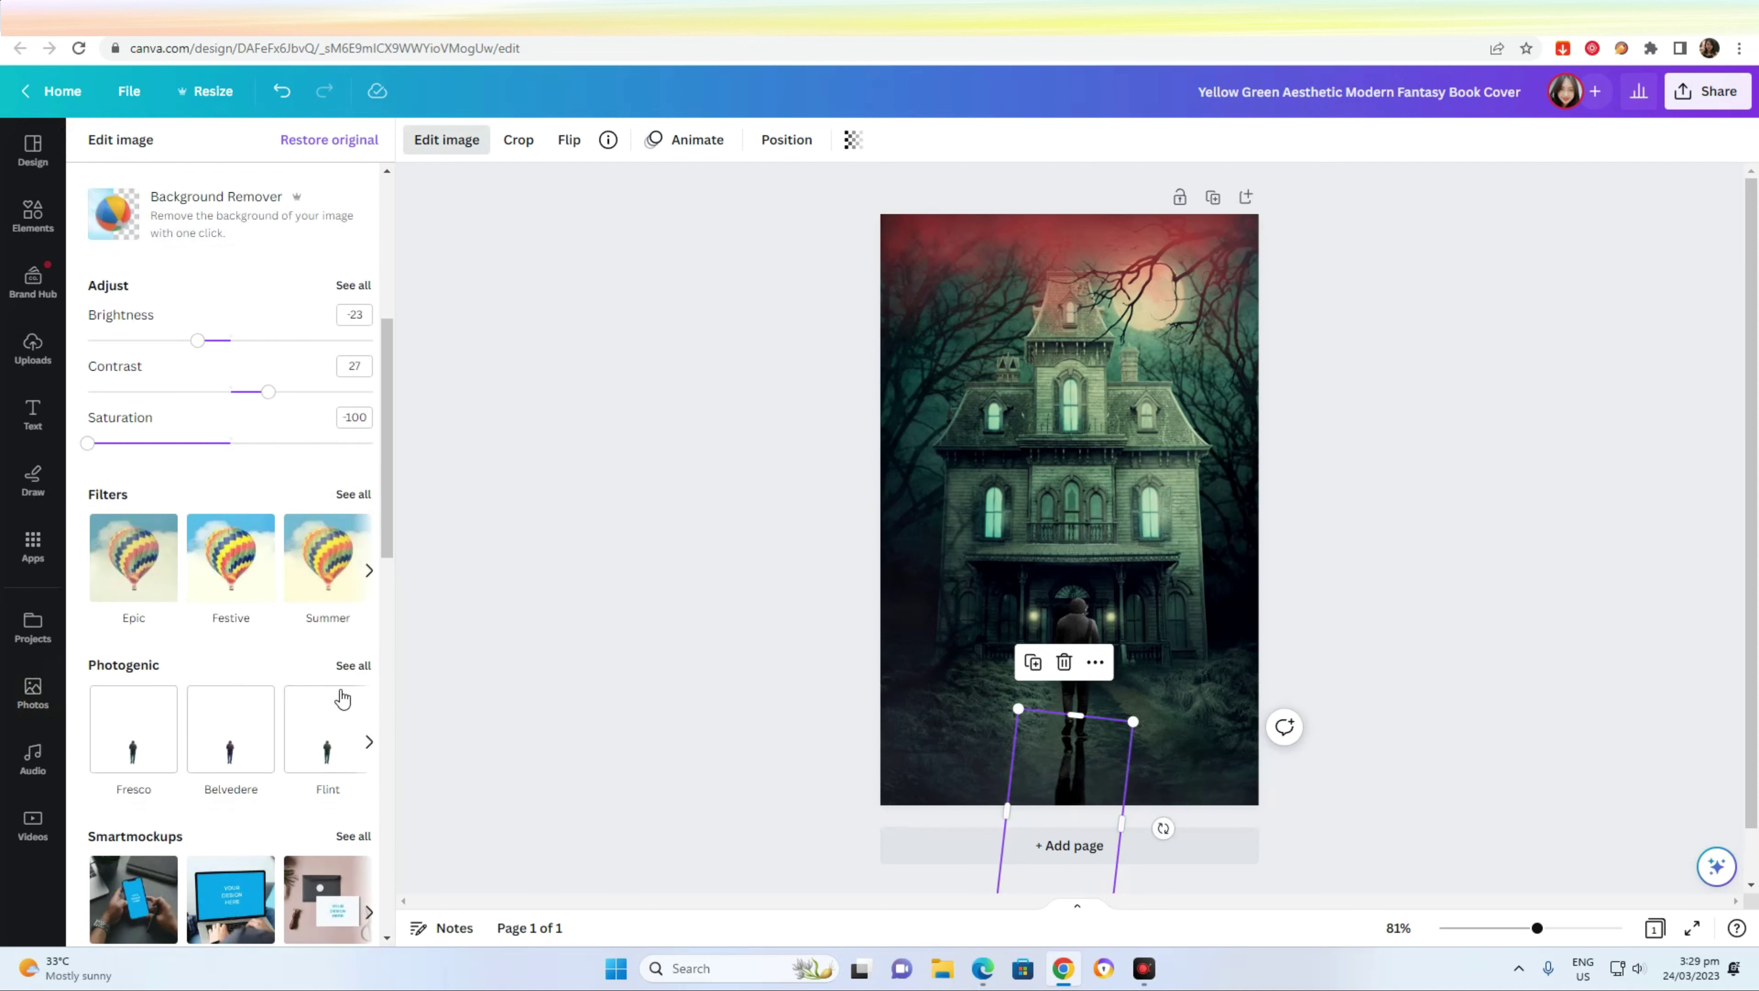
left_click(352, 286)
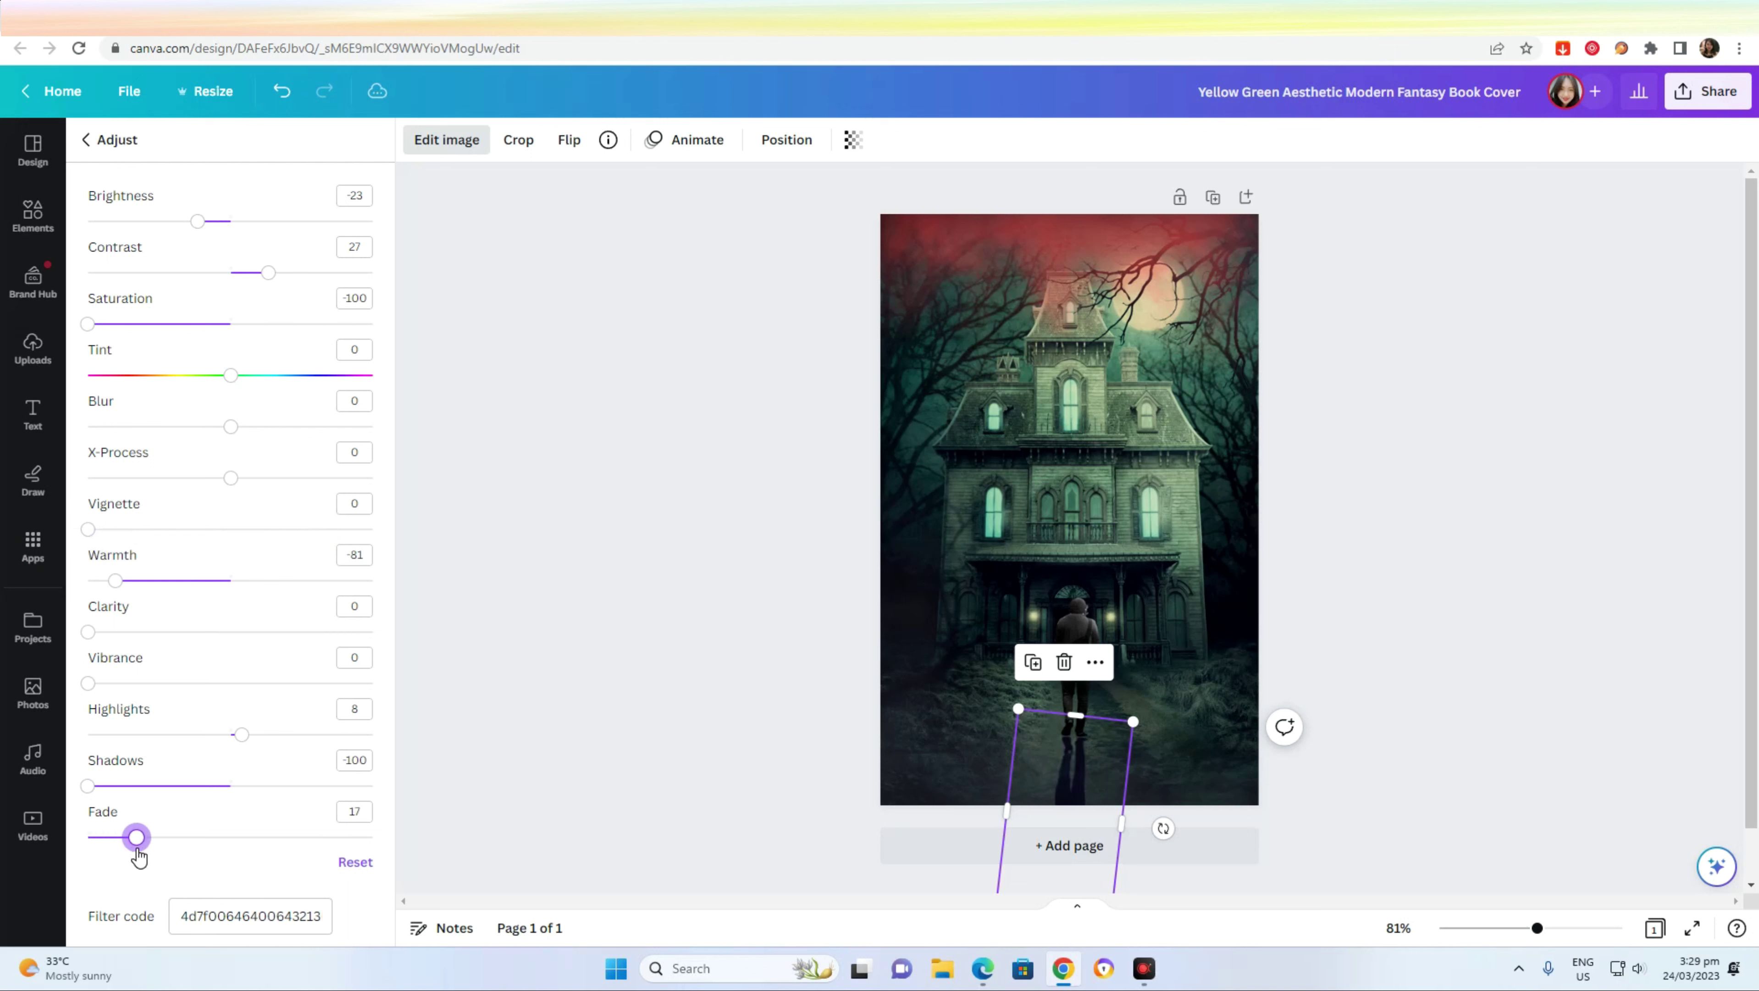
left_click_drag(139, 857, 153, 856)
left_click(1358, 764)
scroll(1465, 650, "up", 5)
scroll(1465, 650, "down", 2)
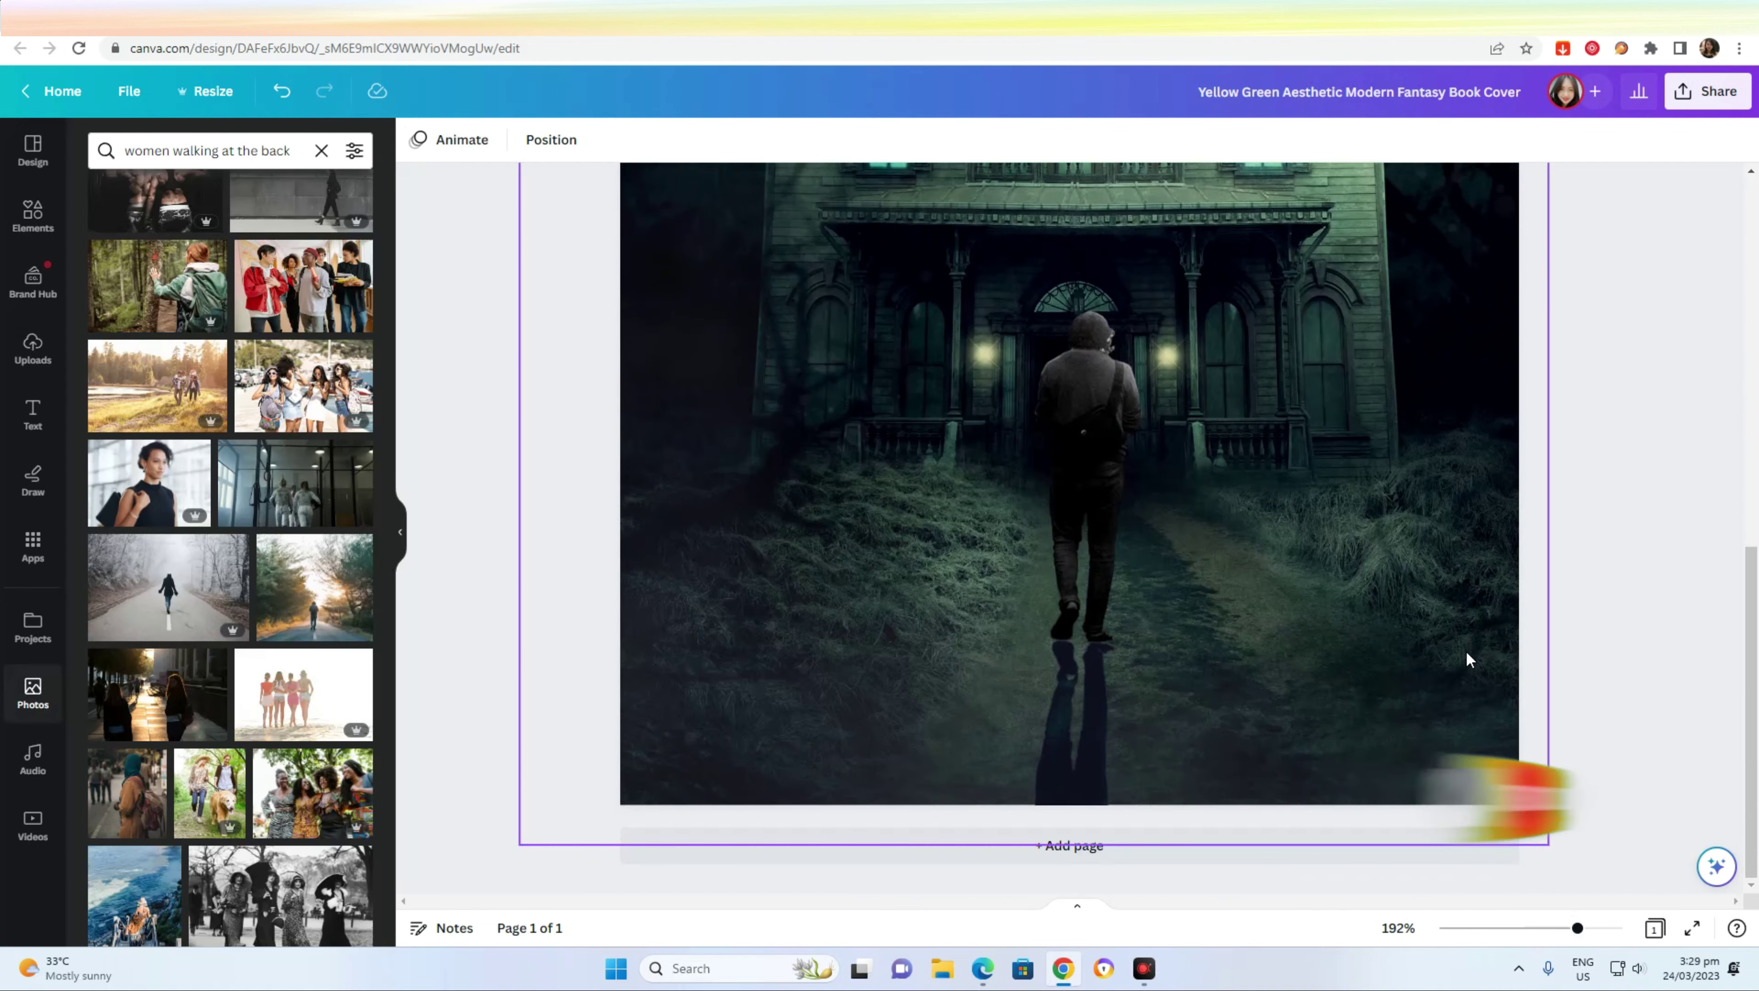
- Black out the shadow: contrast 97, brightness and shadows down, no fade, highlights -100
left_click(1085, 745)
left_click(450, 140)
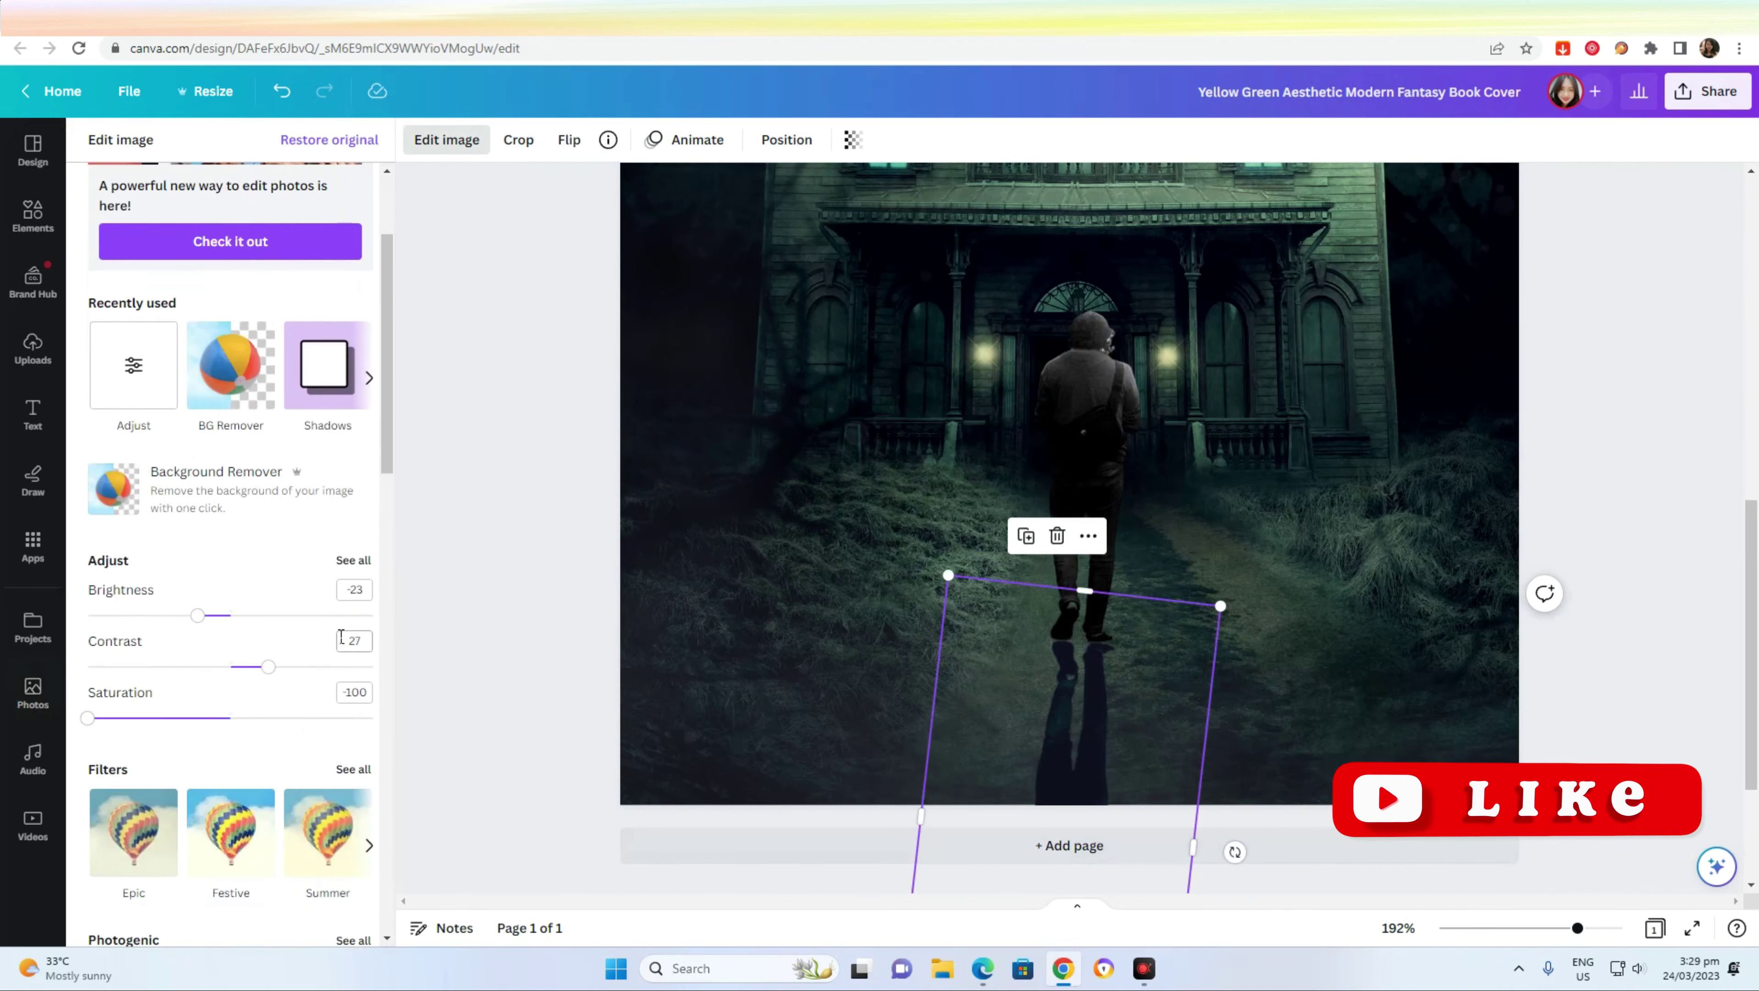
left_click(353, 560)
left_click_drag(268, 272, 367, 272)
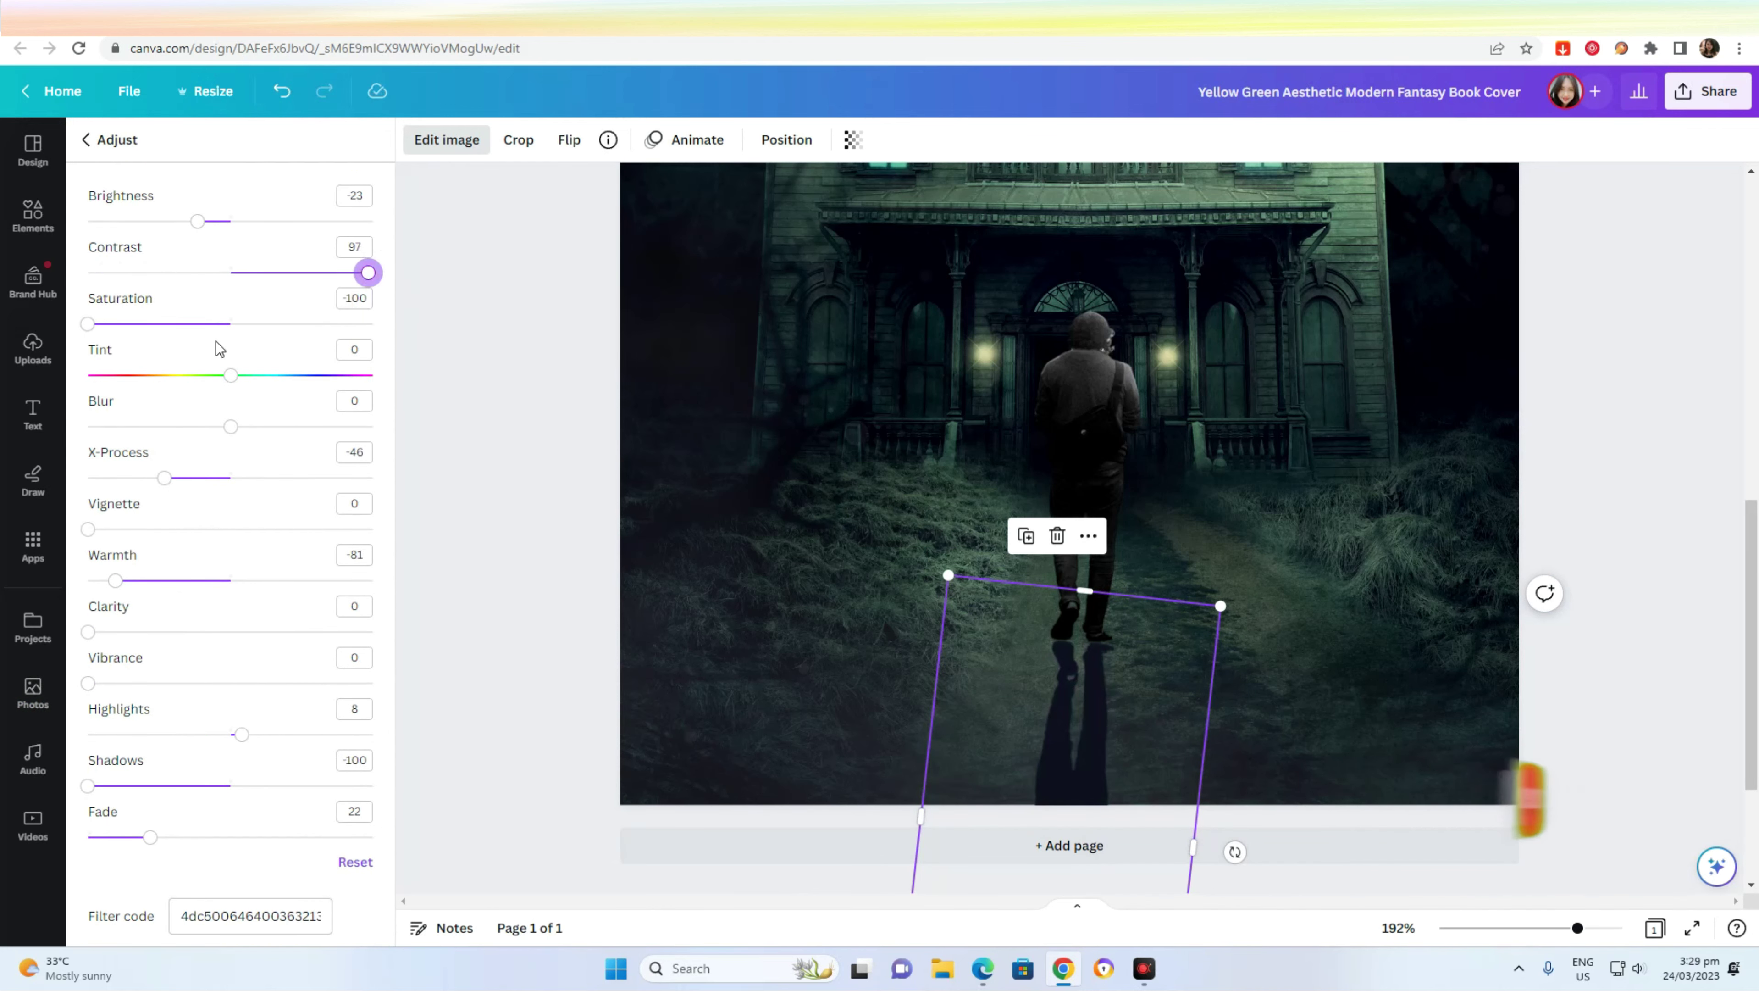
left_click(88, 323)
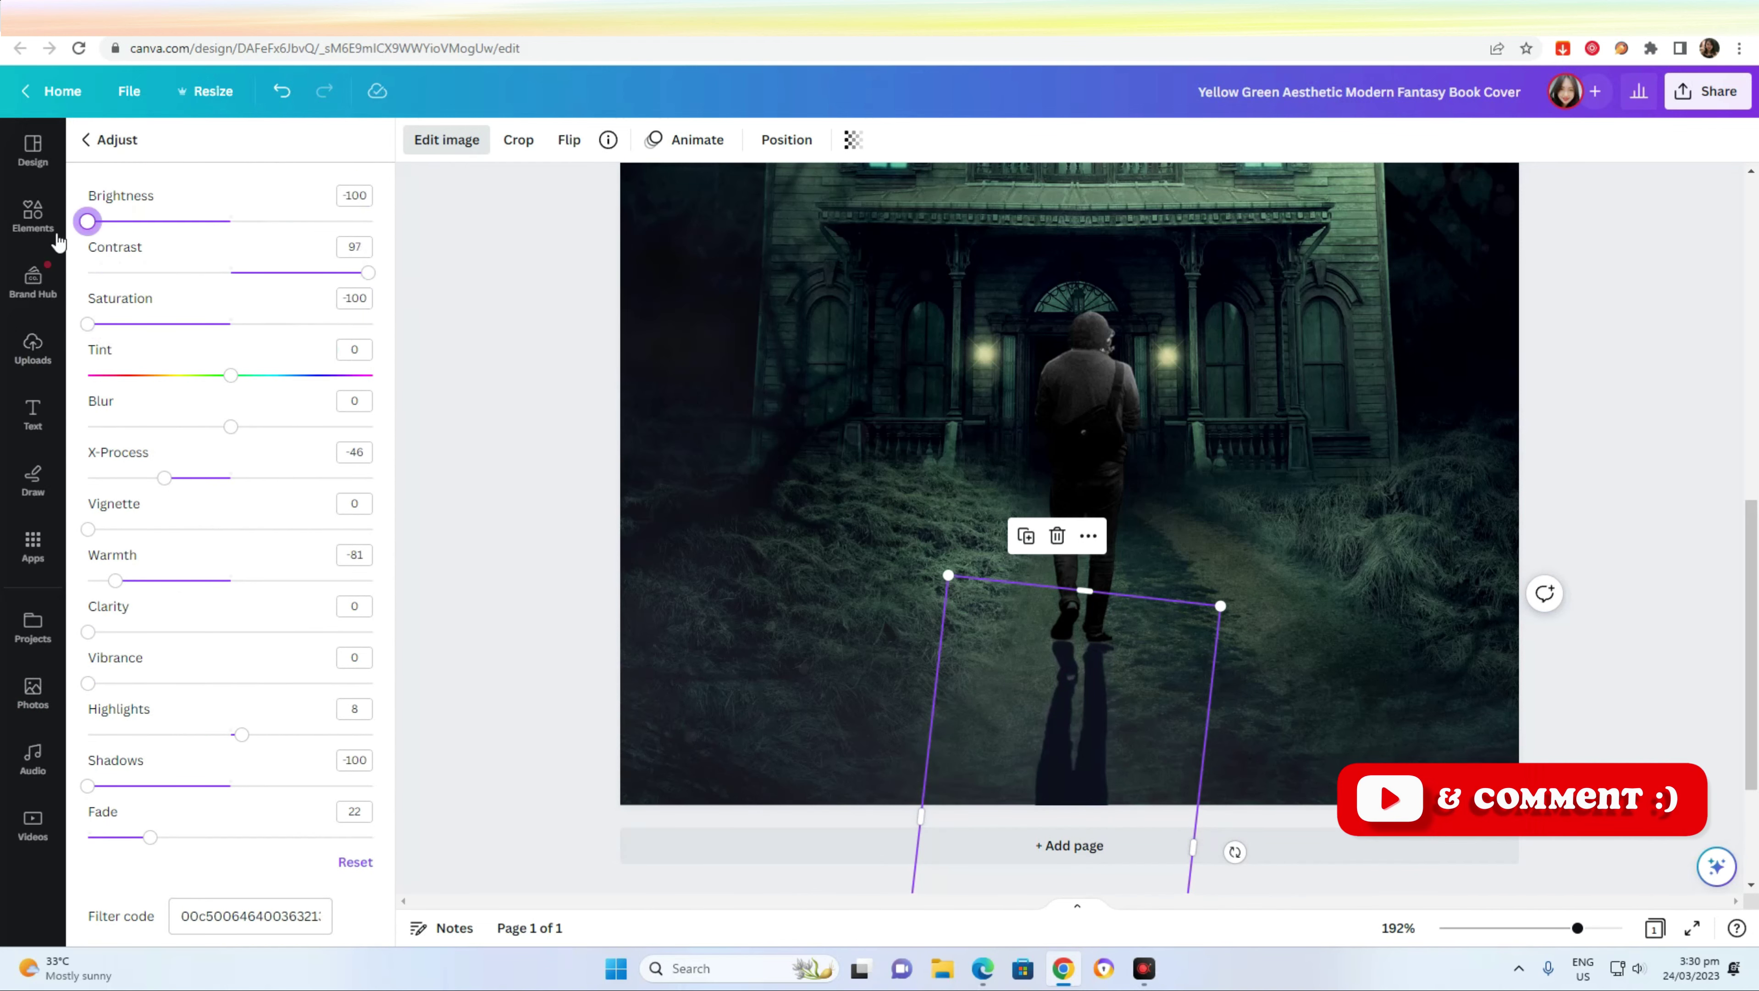
left_click_drag(372, 786, 224, 786)
left_click_drag(149, 836, 88, 836)
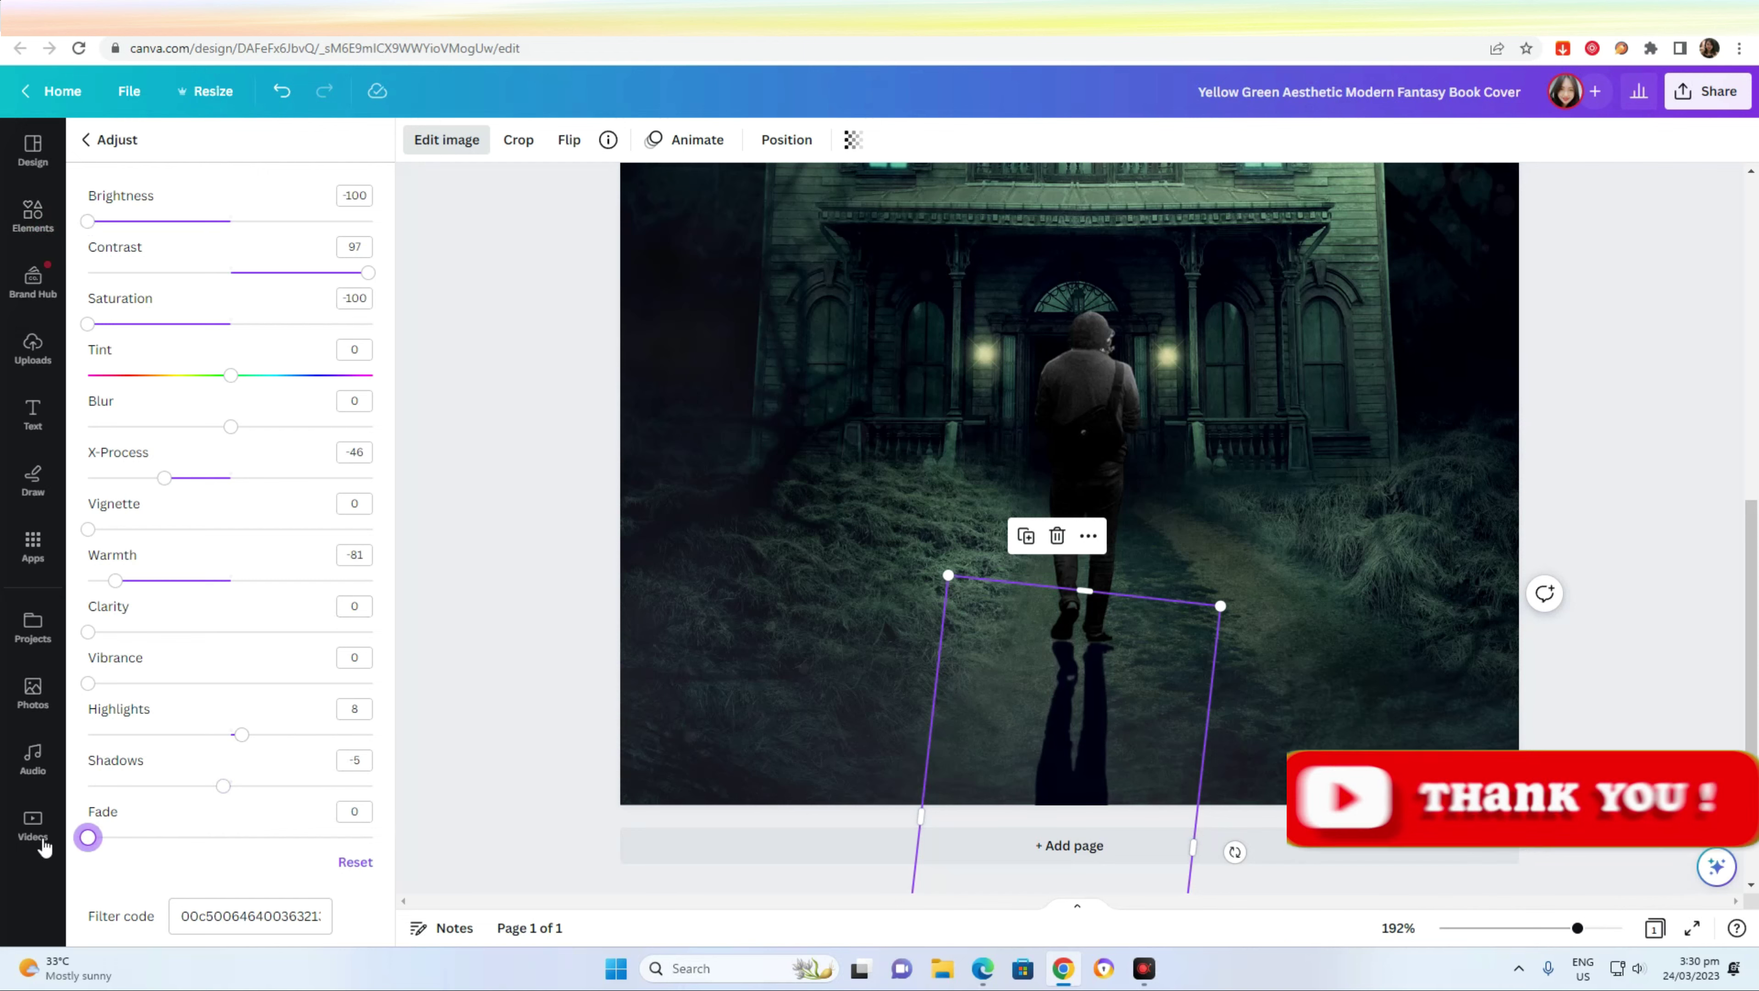
left_click_drag(224, 786, 87, 786)
left_click_drag(239, 734, 87, 734)
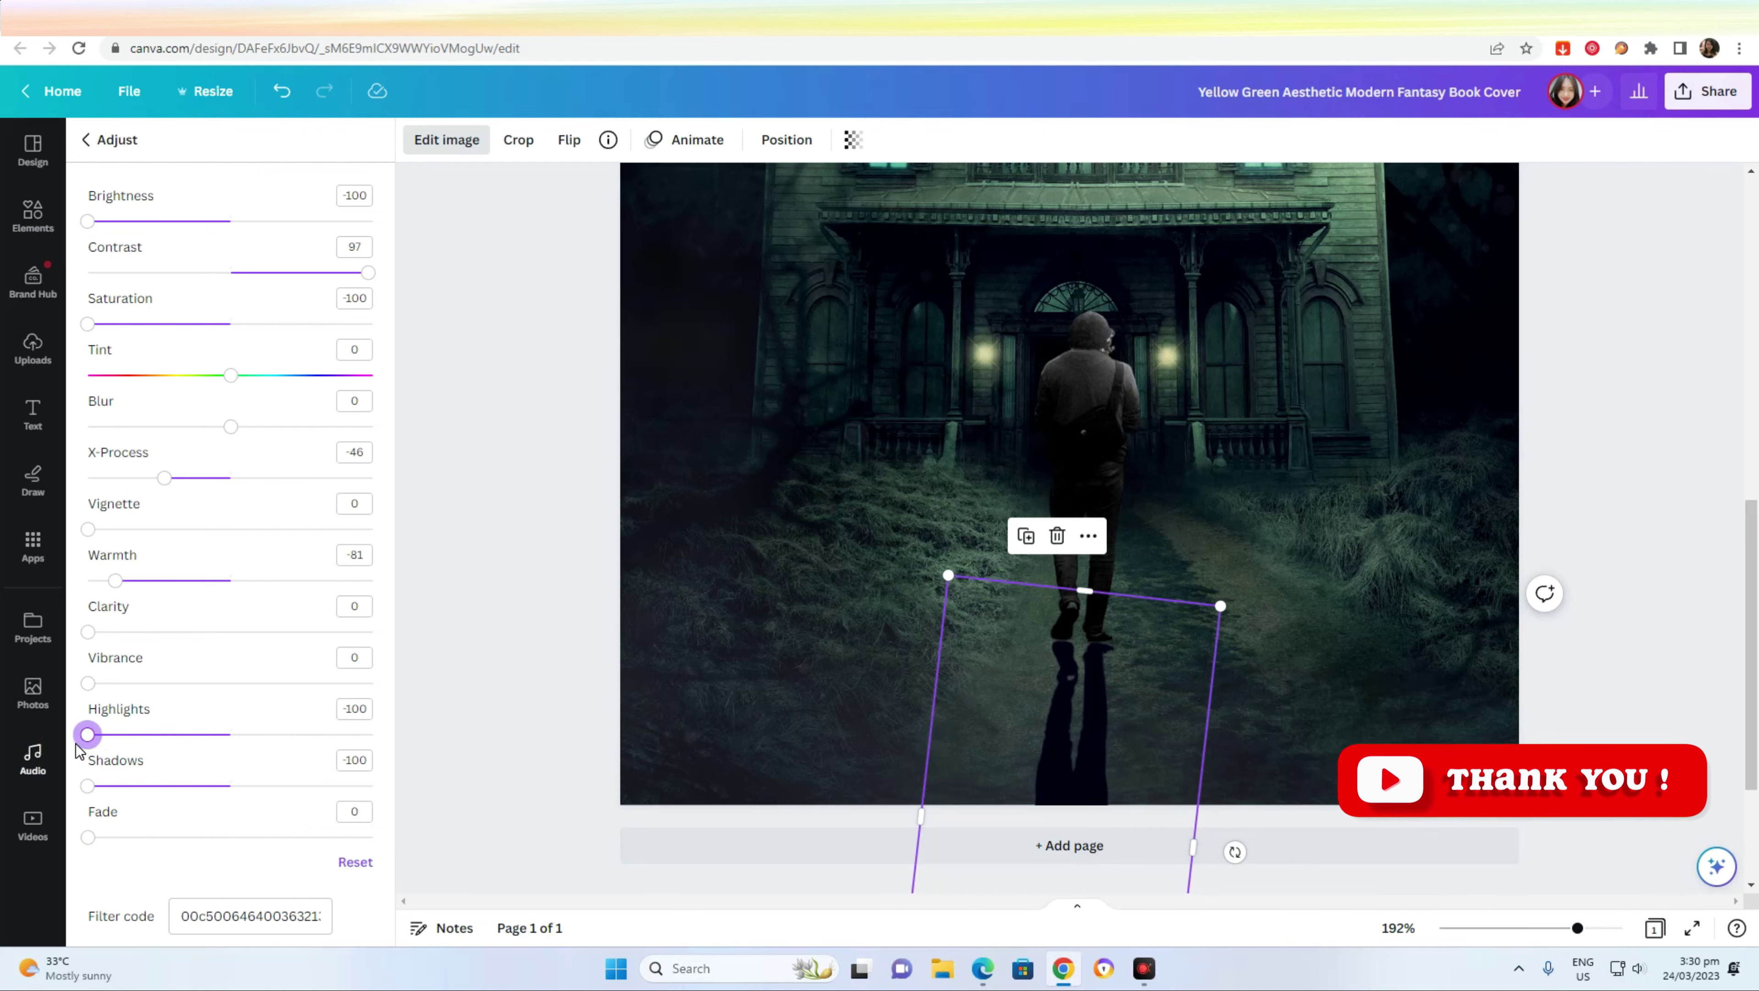
- Set the shadow copy's transparency to 34 and zoom out to the whole cover
left_click(853, 139)
left_click_drag(849, 214, 732, 213)
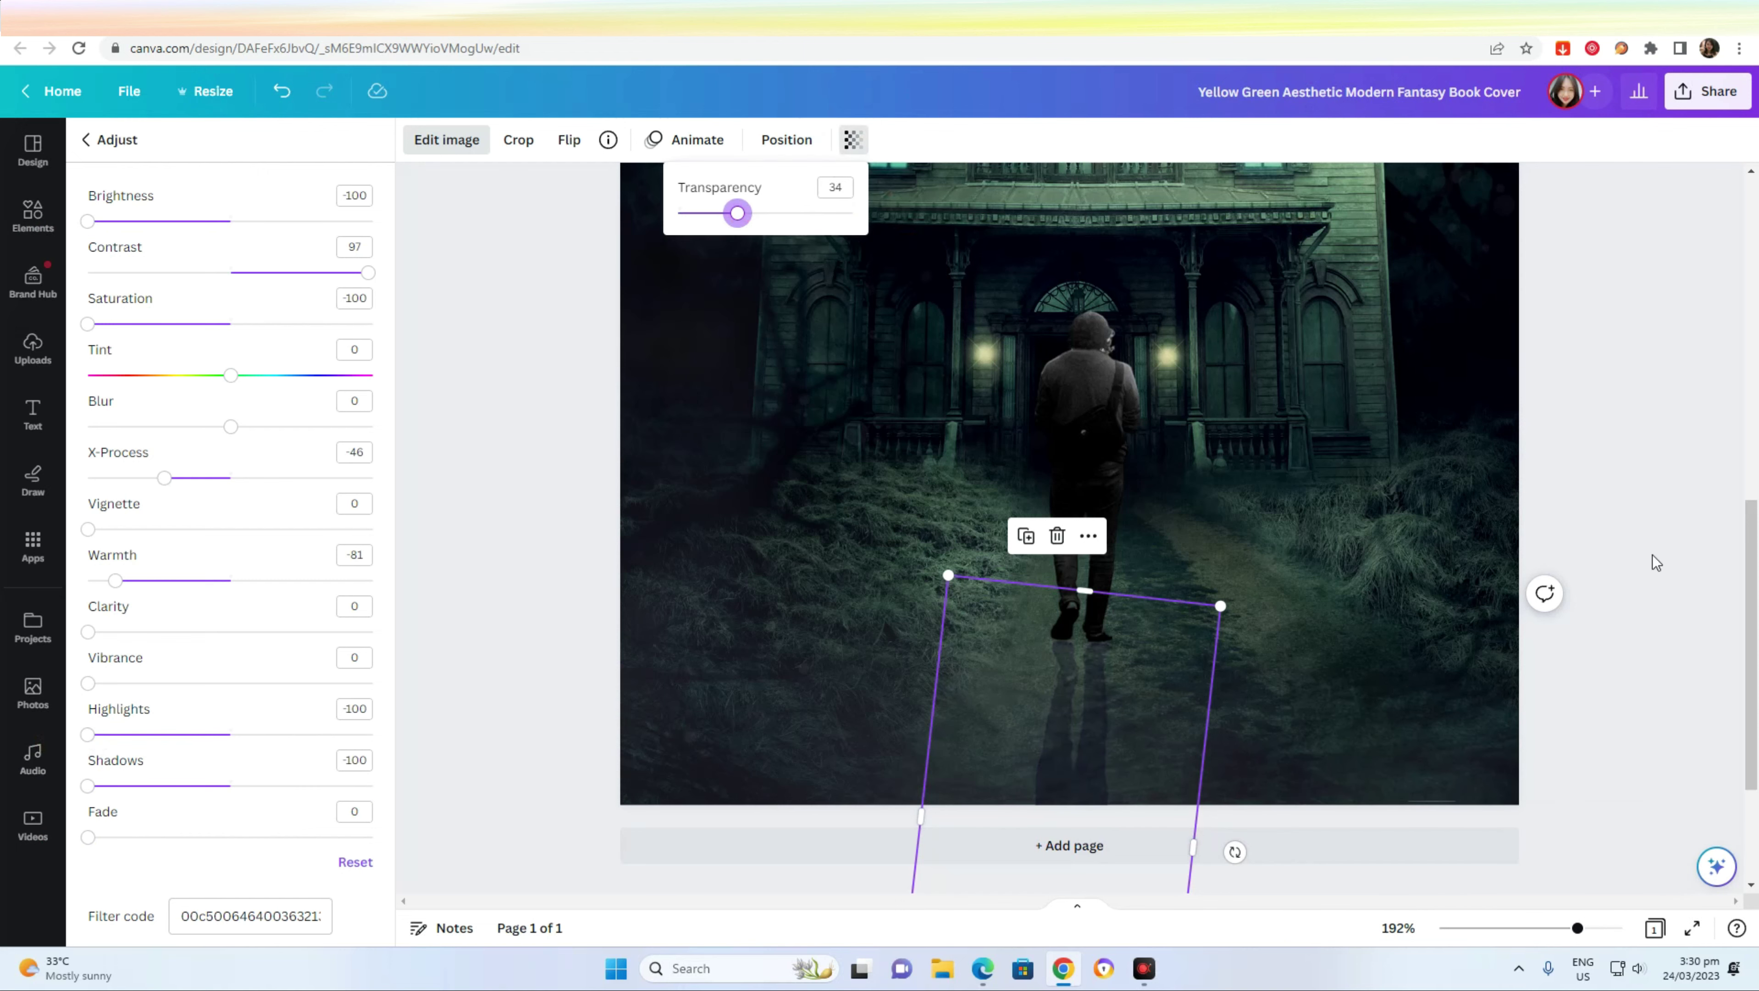
left_click(1652, 588)
left_click(1636, 617)
mouse_move(1578, 928)
left_mouse_down()
mouse_move(1542, 928)
mouse_move(1545, 914)
left_mouse_up()
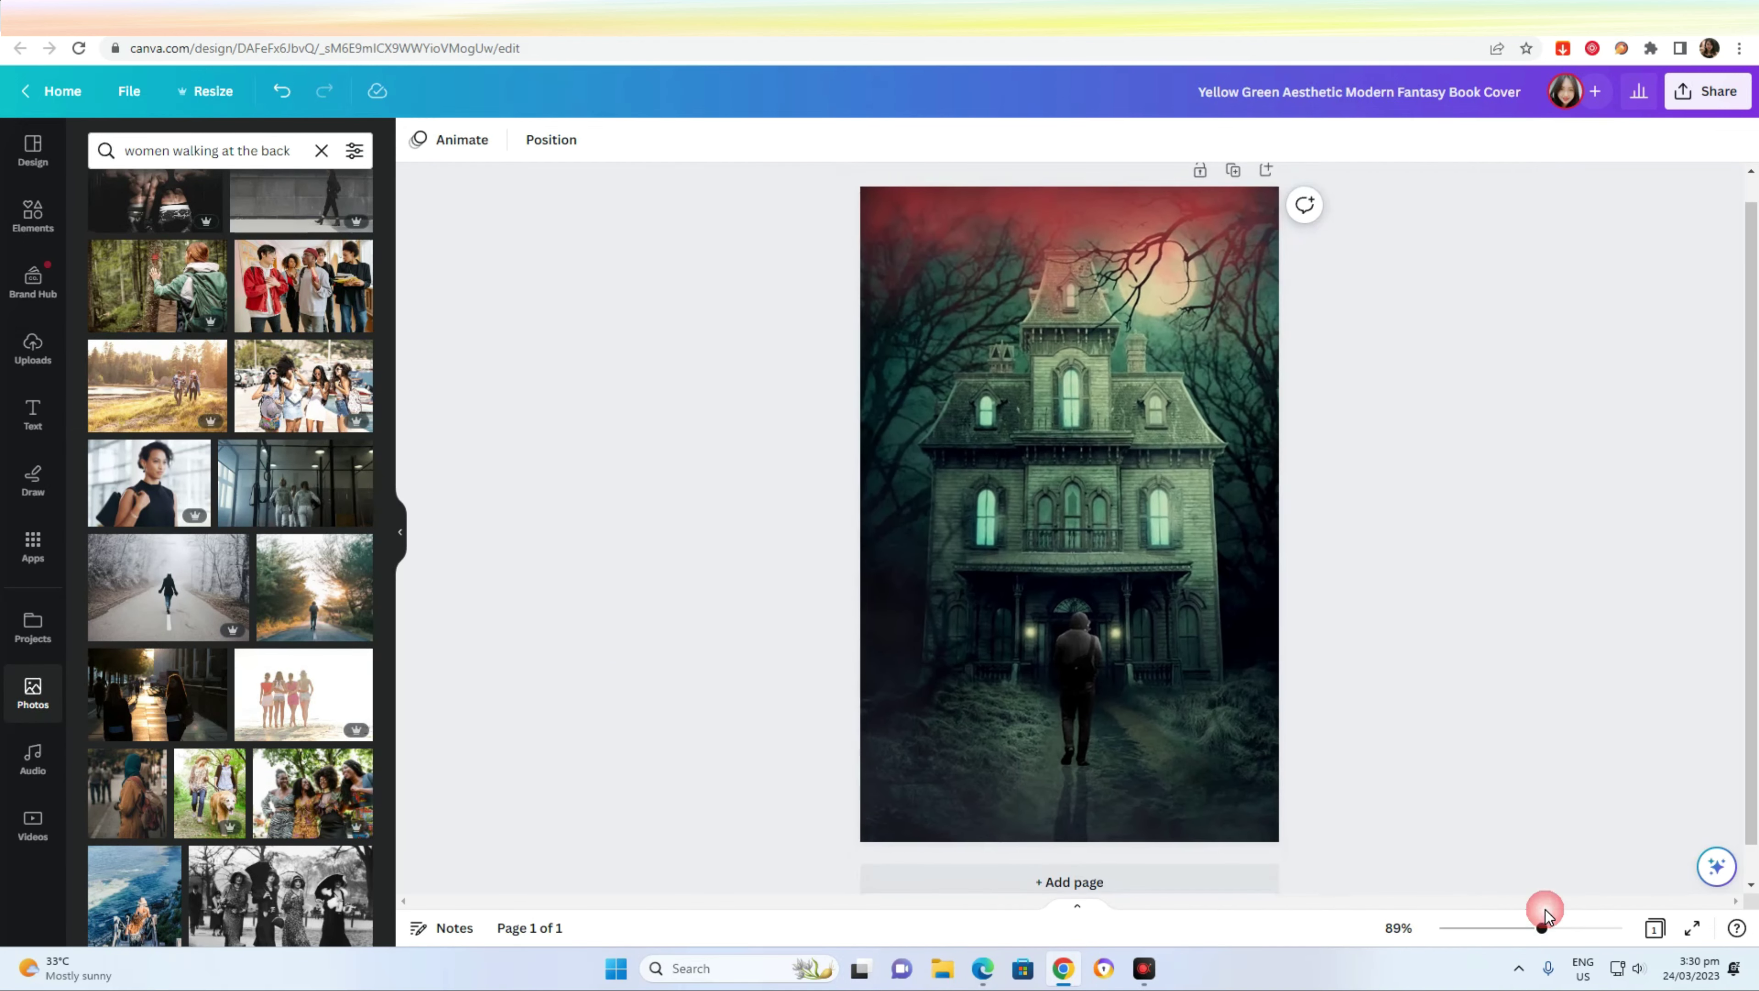
- Search graphics for 'shadow monster' and place the red glowing eyes over the house
left_click(25, 240)
type("shadow monster")
key("Return")
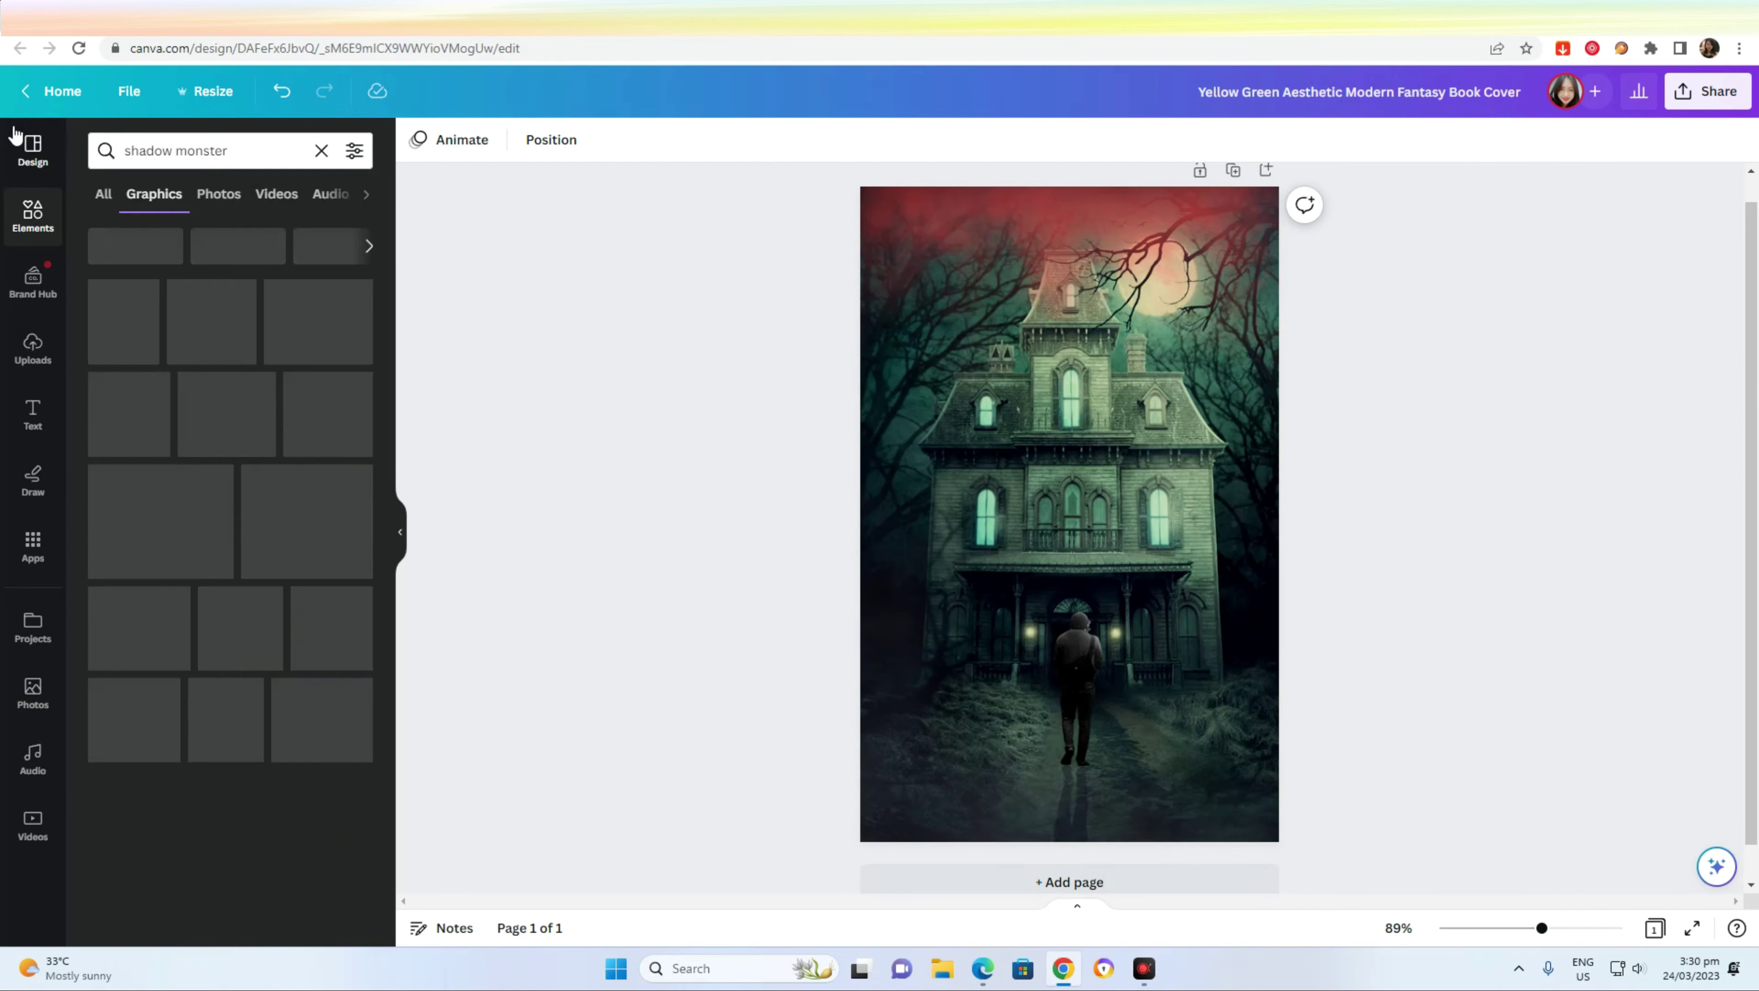
scroll(254, 692, "down", 10)
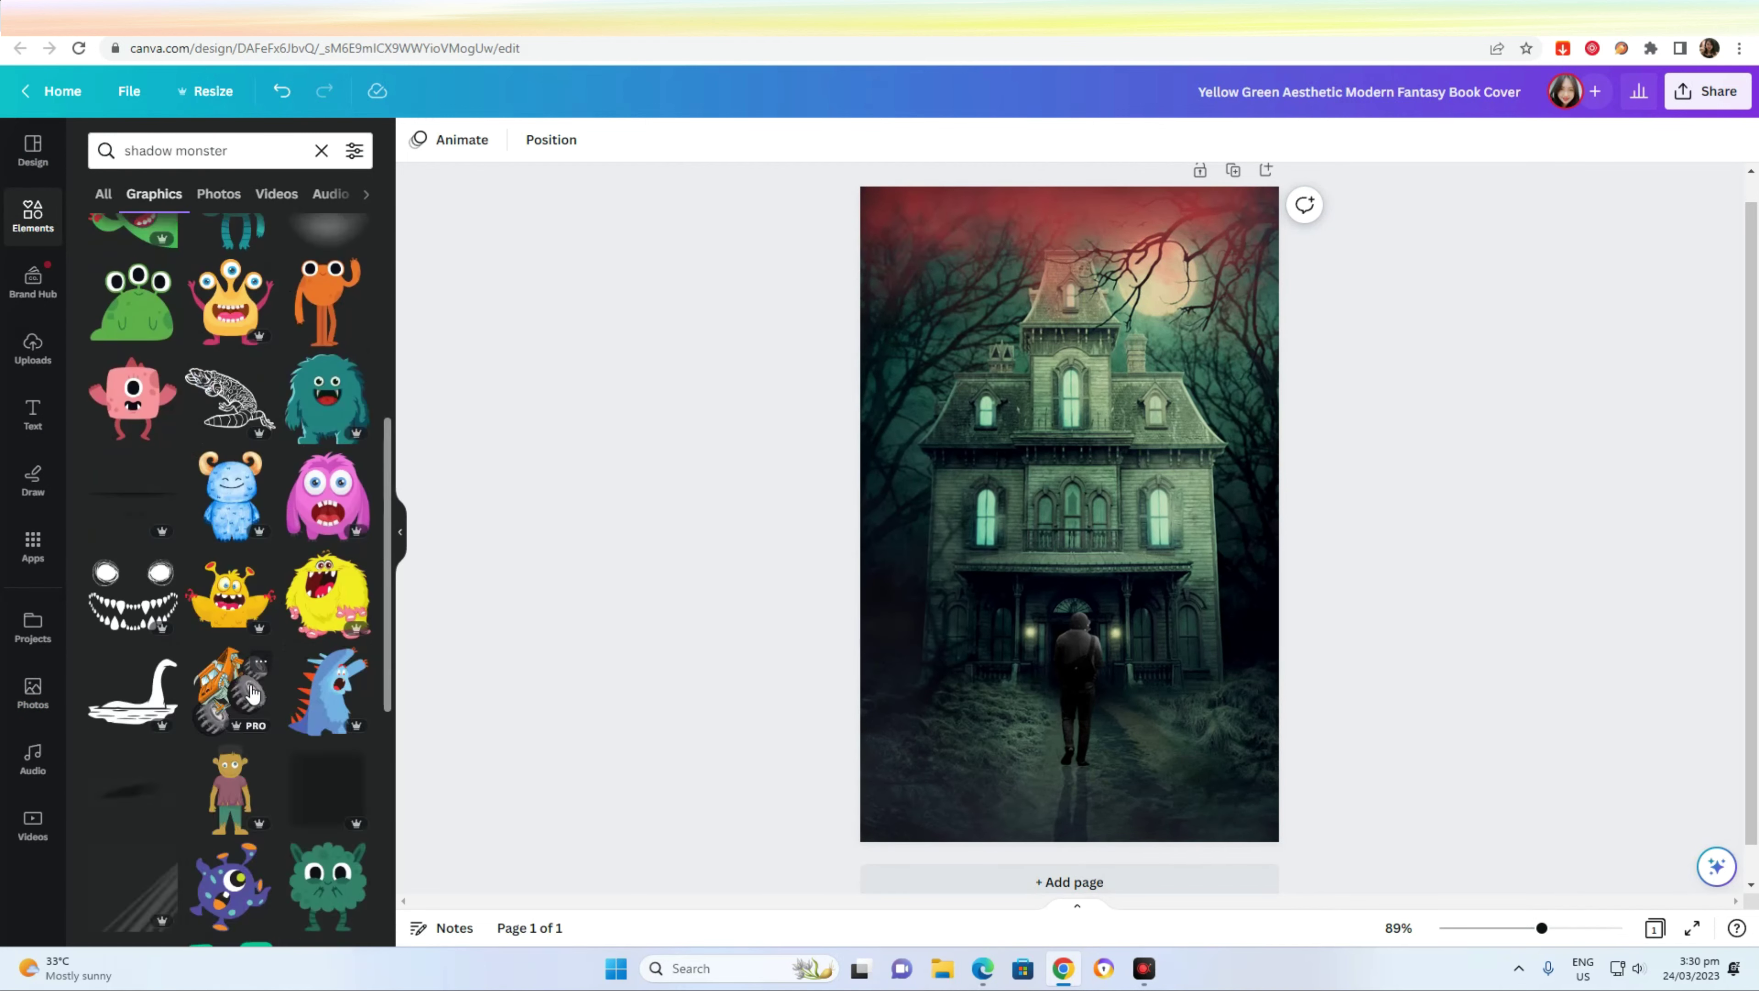
left_click(202, 506)
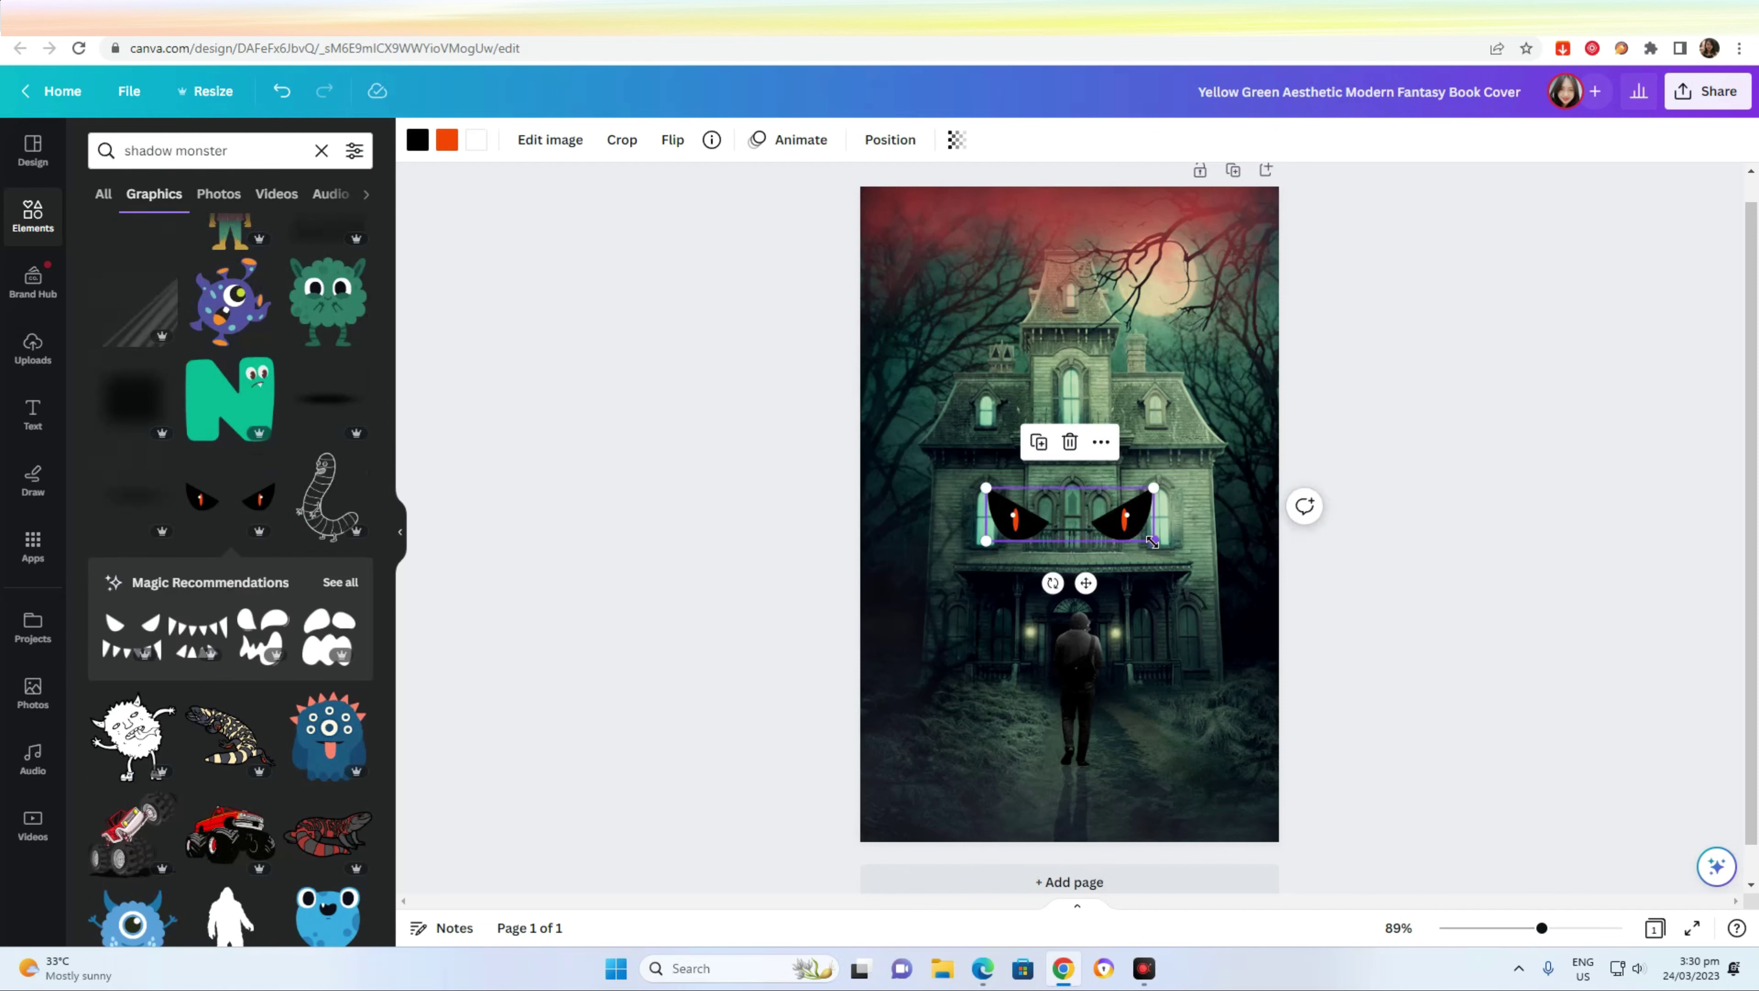
left_click_drag(1068, 517, 1021, 531)
left_click(659, 666)
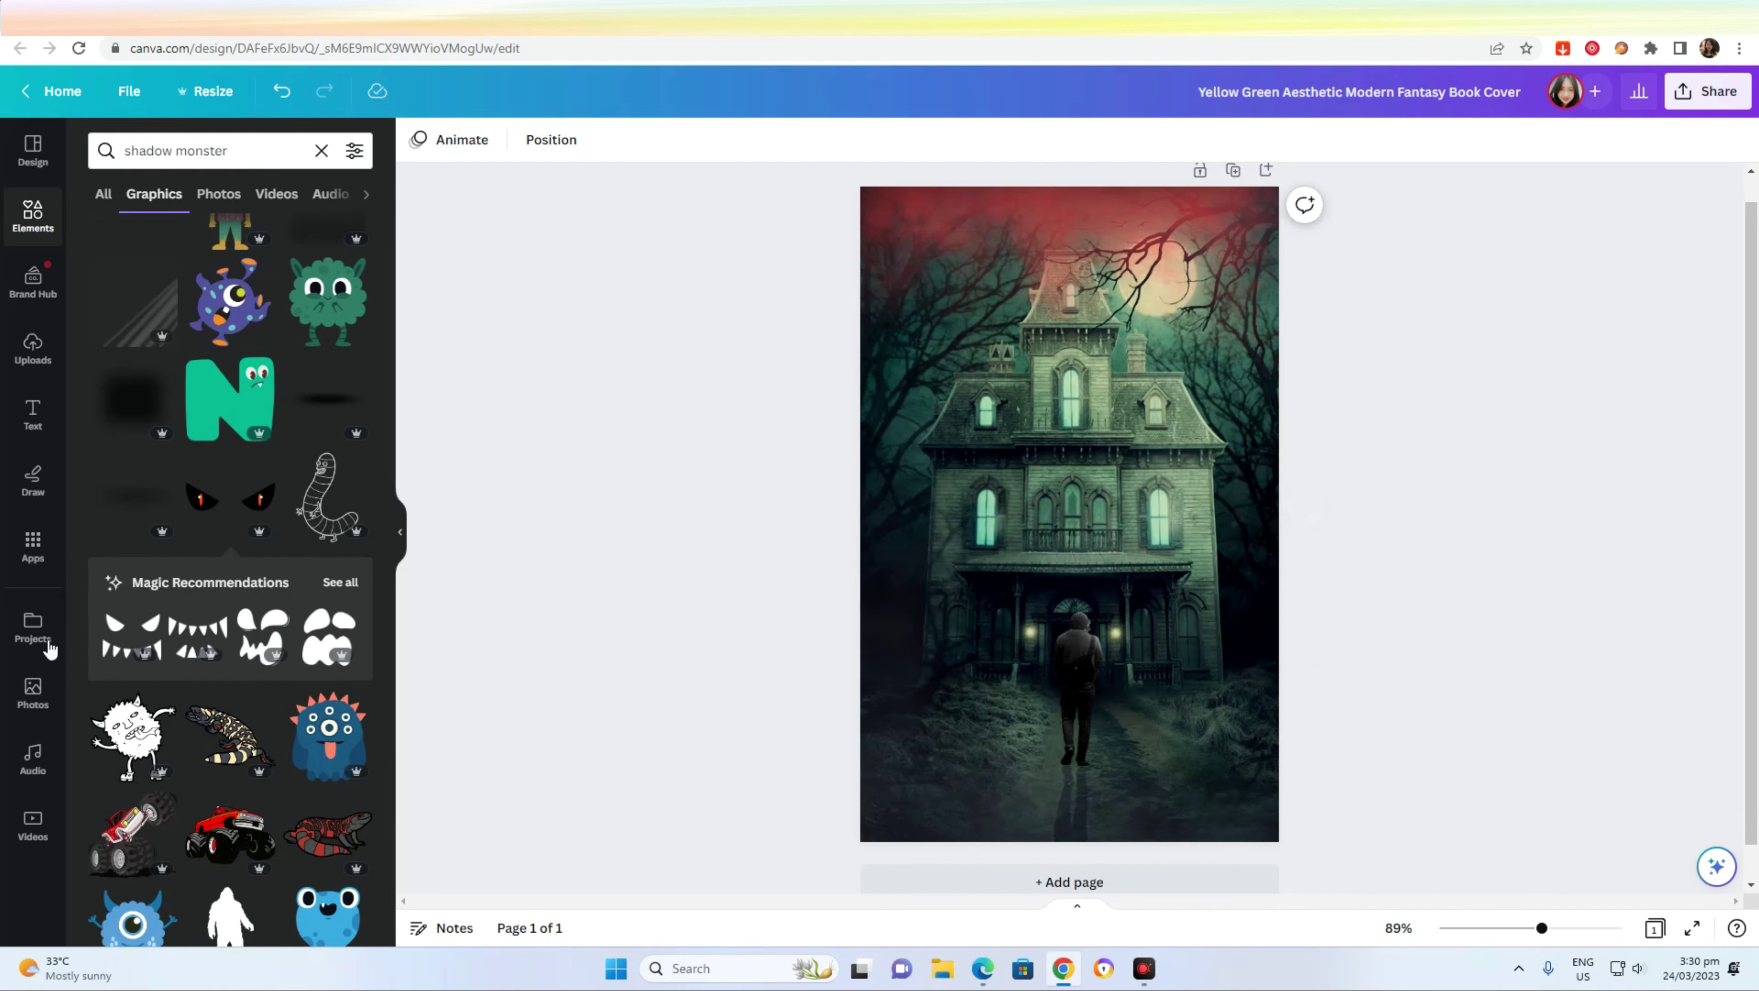
- Narrow the search to 'shadow' and add the black shadow graphic to the cover
scroll(378, 407, "down", 4)
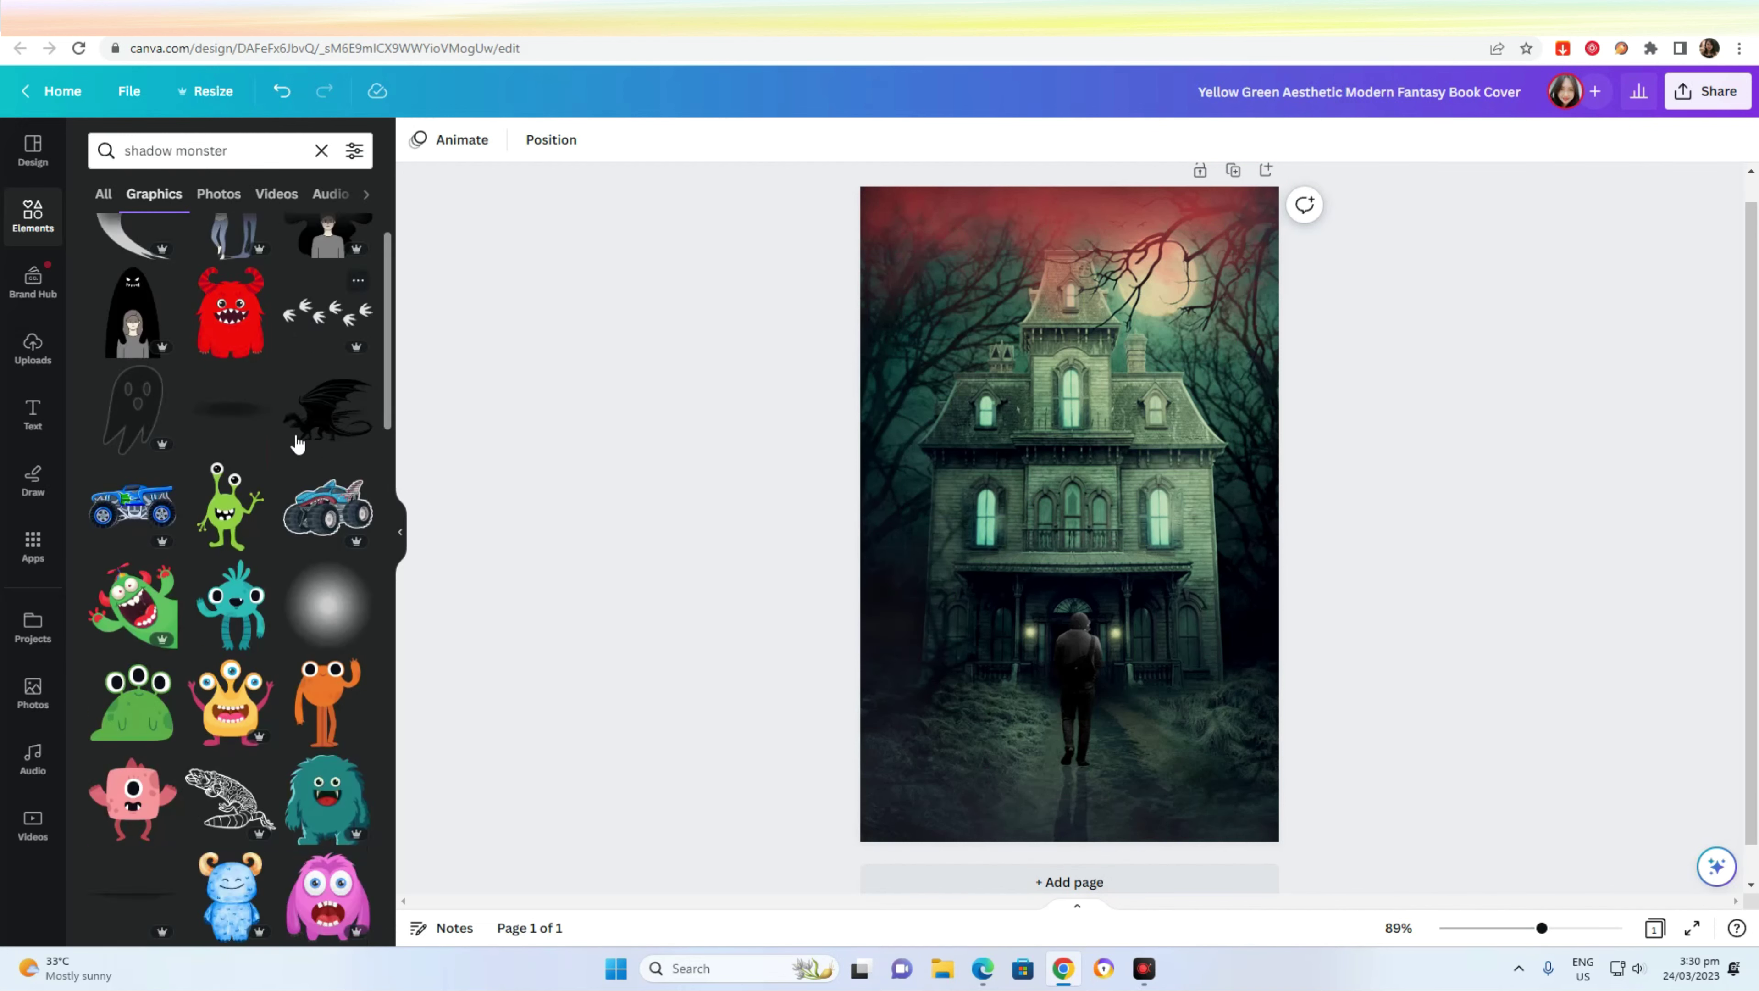
scroll(295, 440, "up", 5)
scroll(295, 440, "down", 5)
scroll(296, 443, "down", 10)
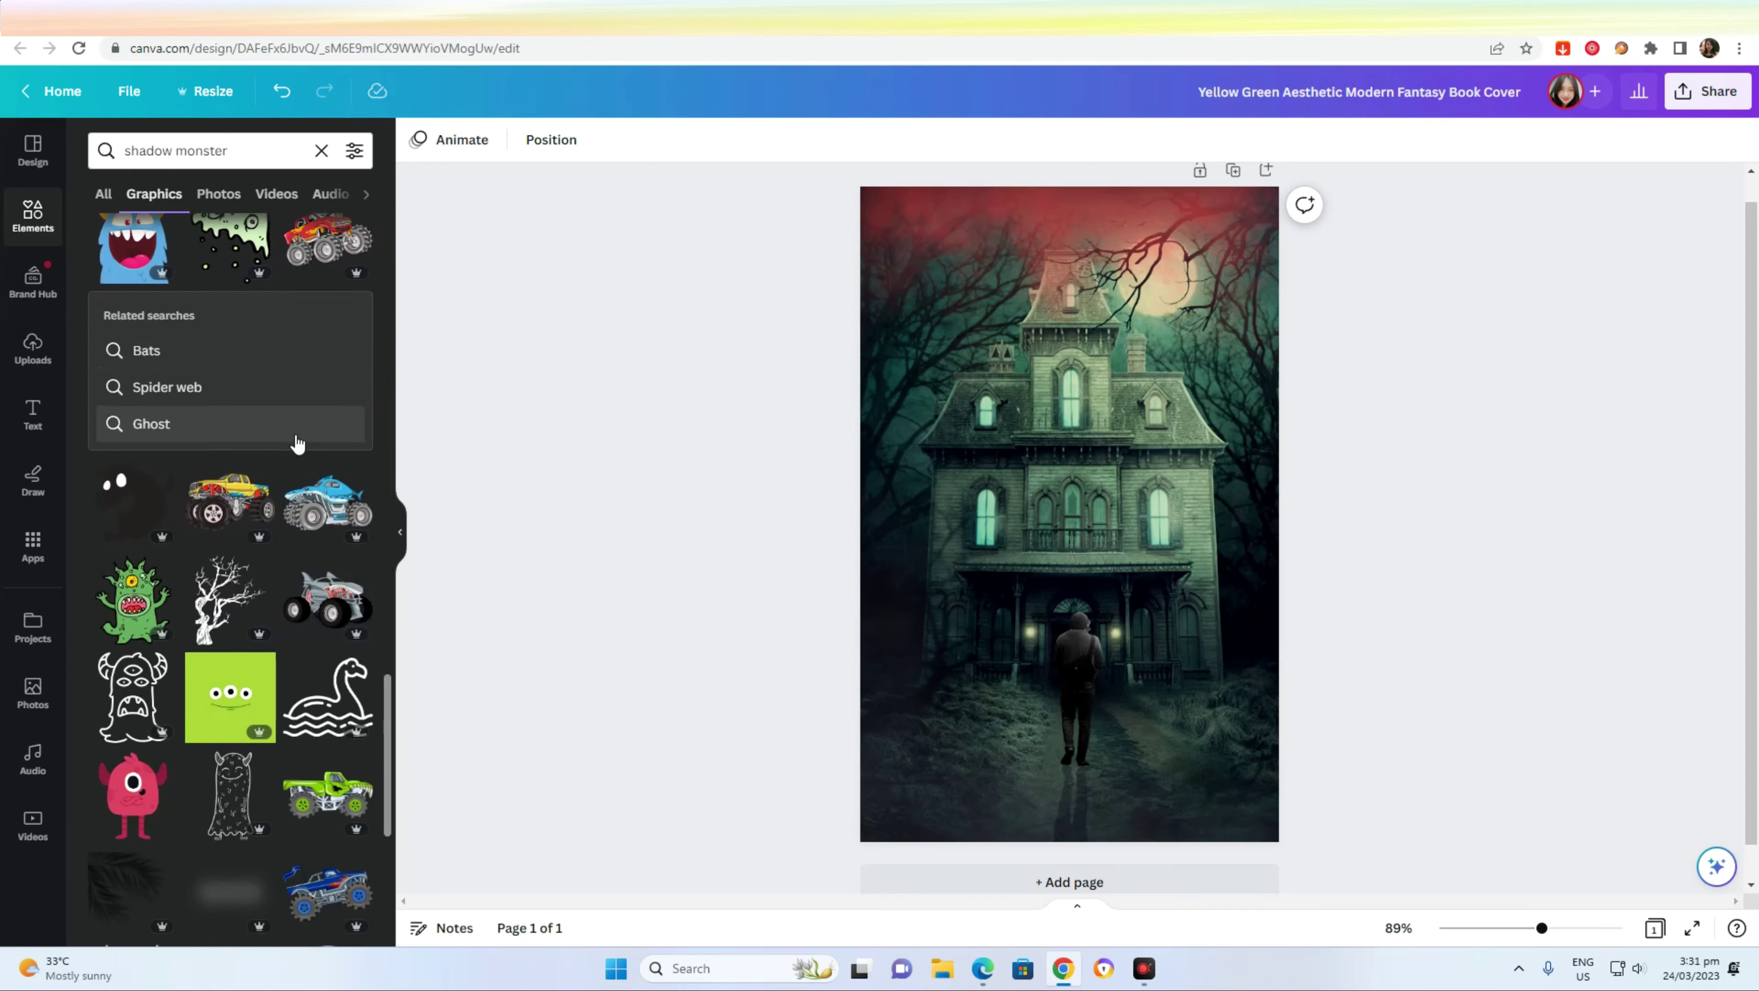
scroll(357, 236, "up", 10)
left_click_drag(227, 151, 173, 151)
key("BackSpace")
key("Return")
left_click(131, 728)
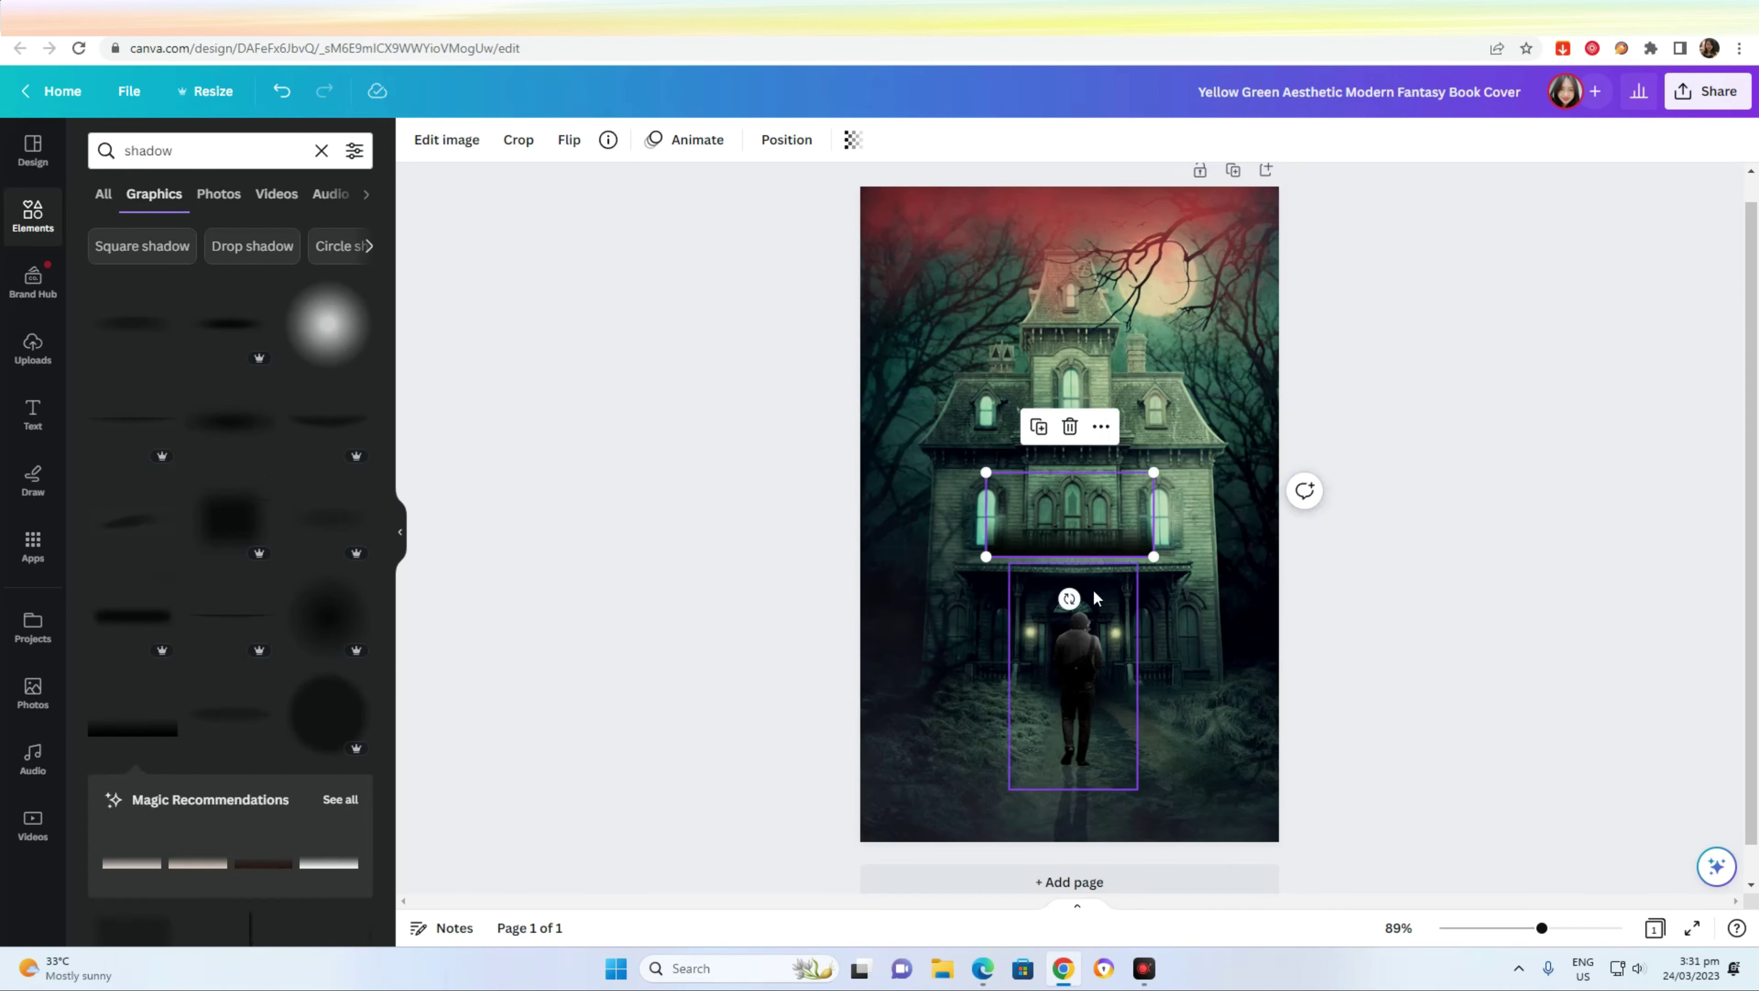
- Rotate the shadow graphic nearly upside down, adjust its layer order, and make it partly transparent
left_click_drag(1068, 597, 1246, 276)
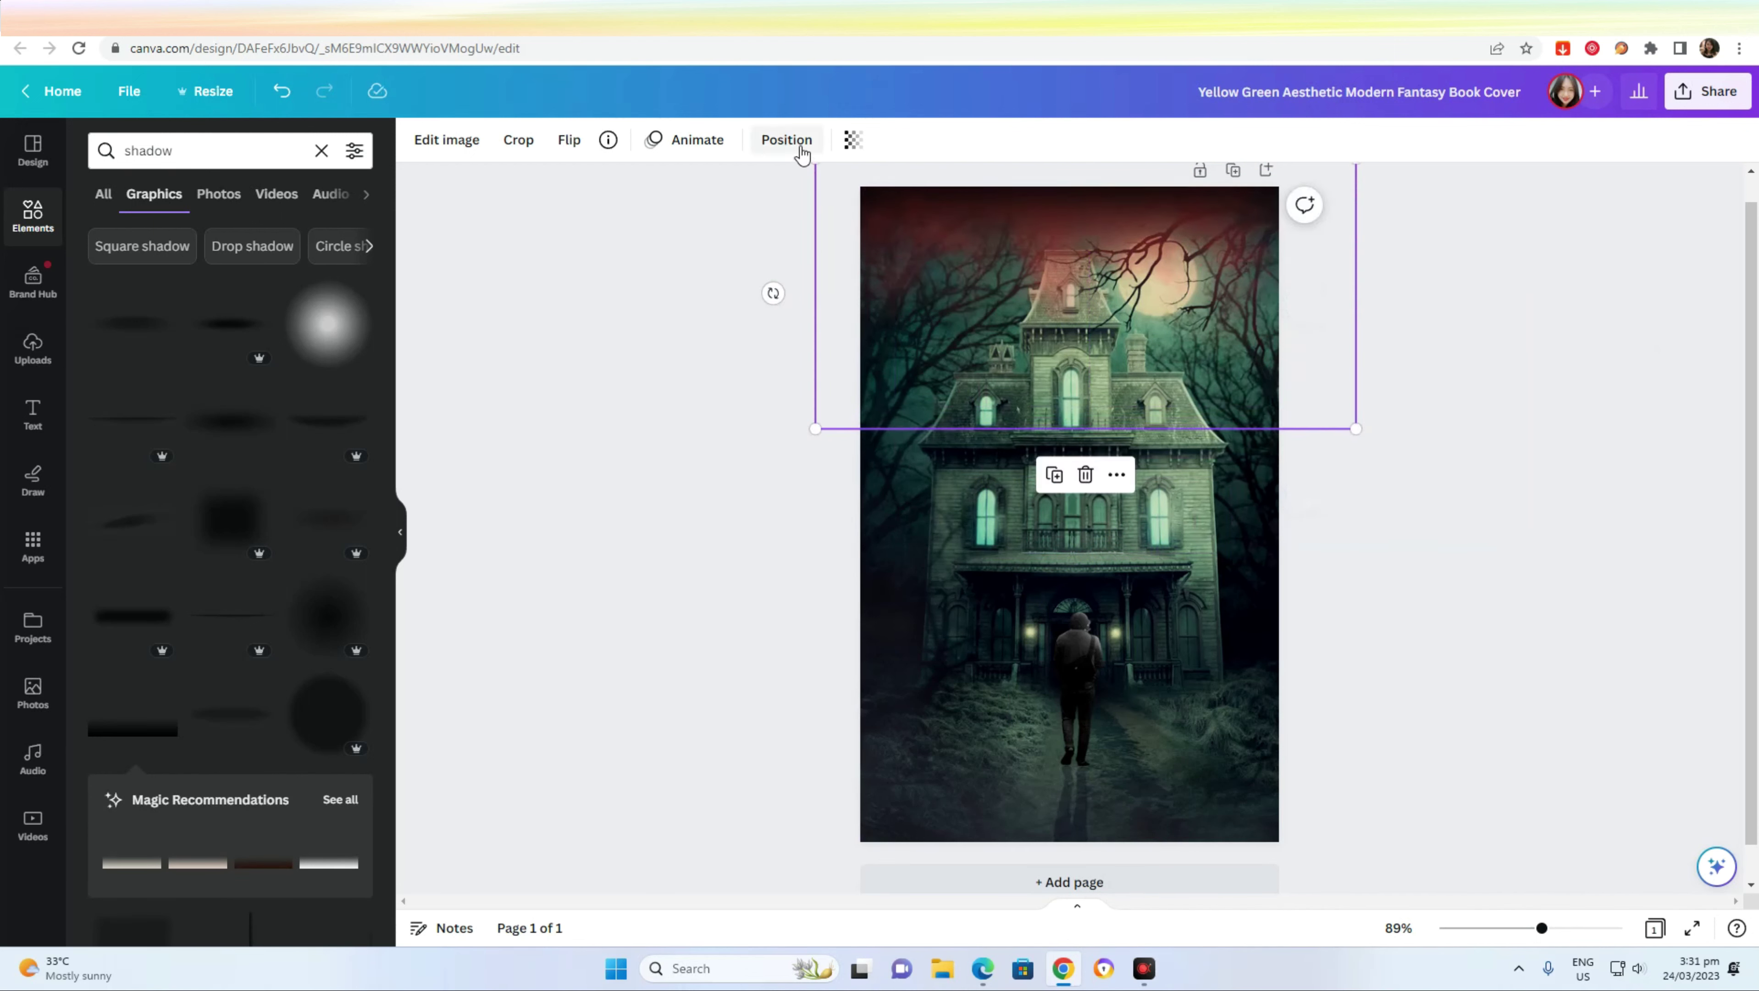
left_click(801, 147)
left_click(298, 186)
left_click(135, 187)
left_click(135, 186)
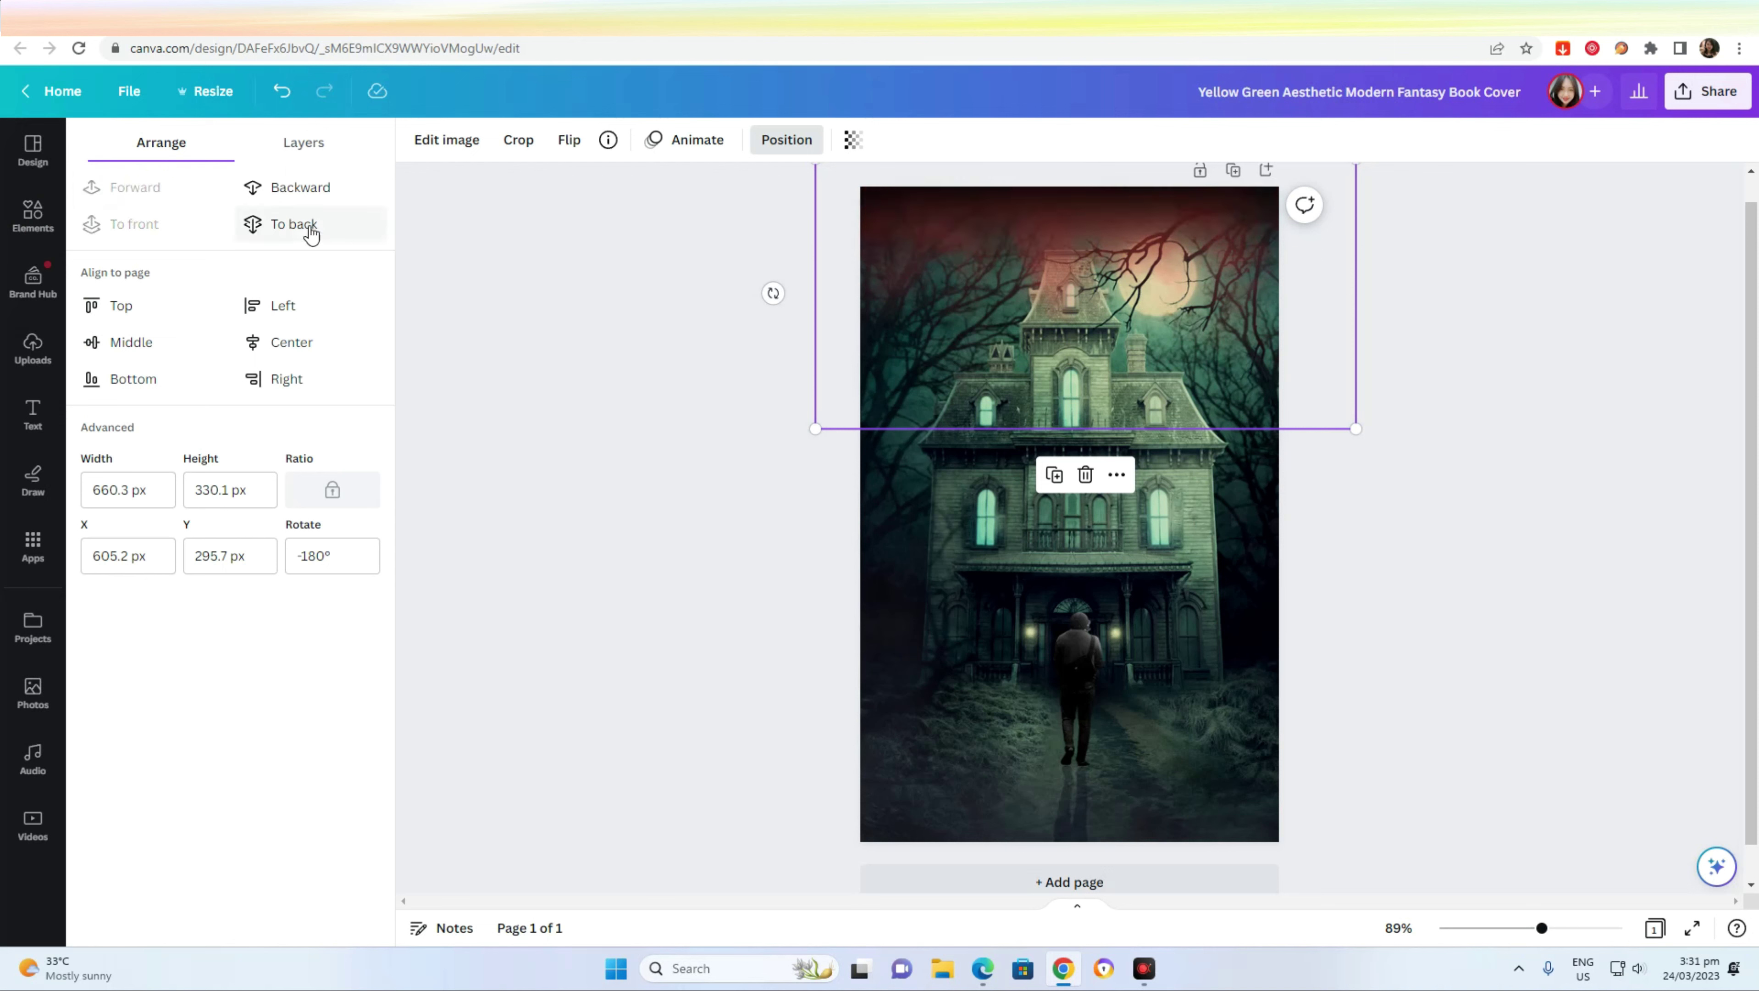
left_click(314, 187)
left_click(850, 139)
left_click_drag(850, 212, 766, 216)
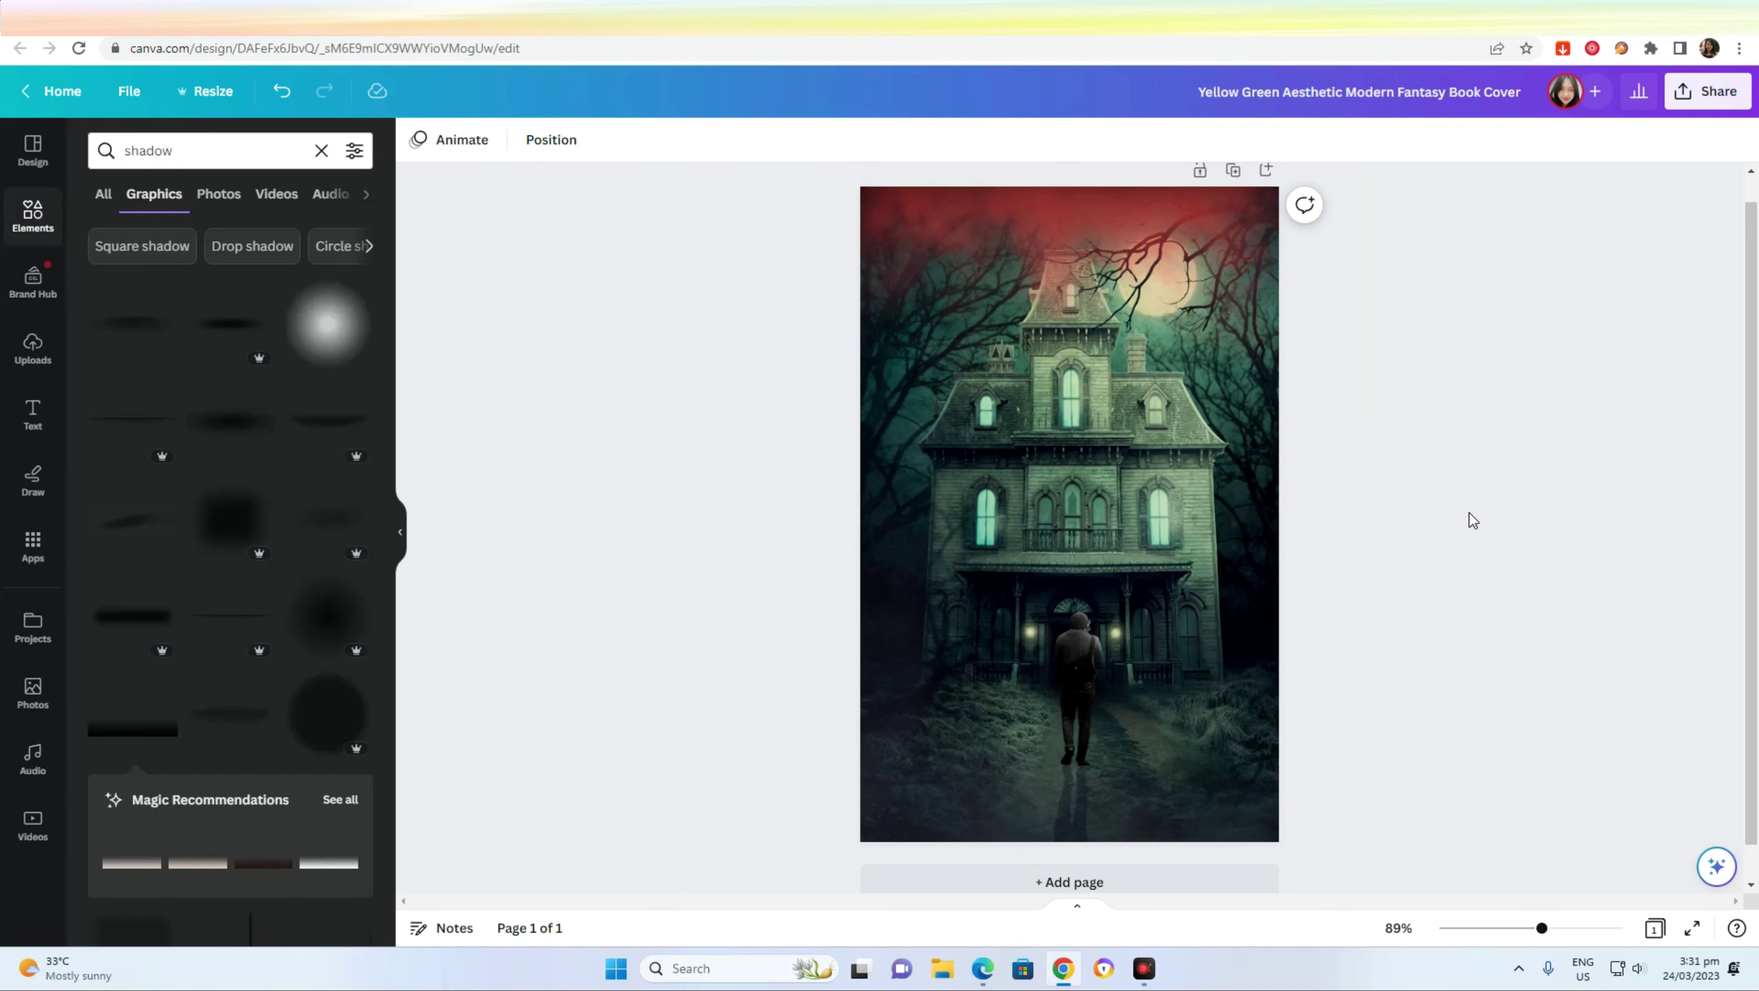
scroll(1471, 511, "down", 1)
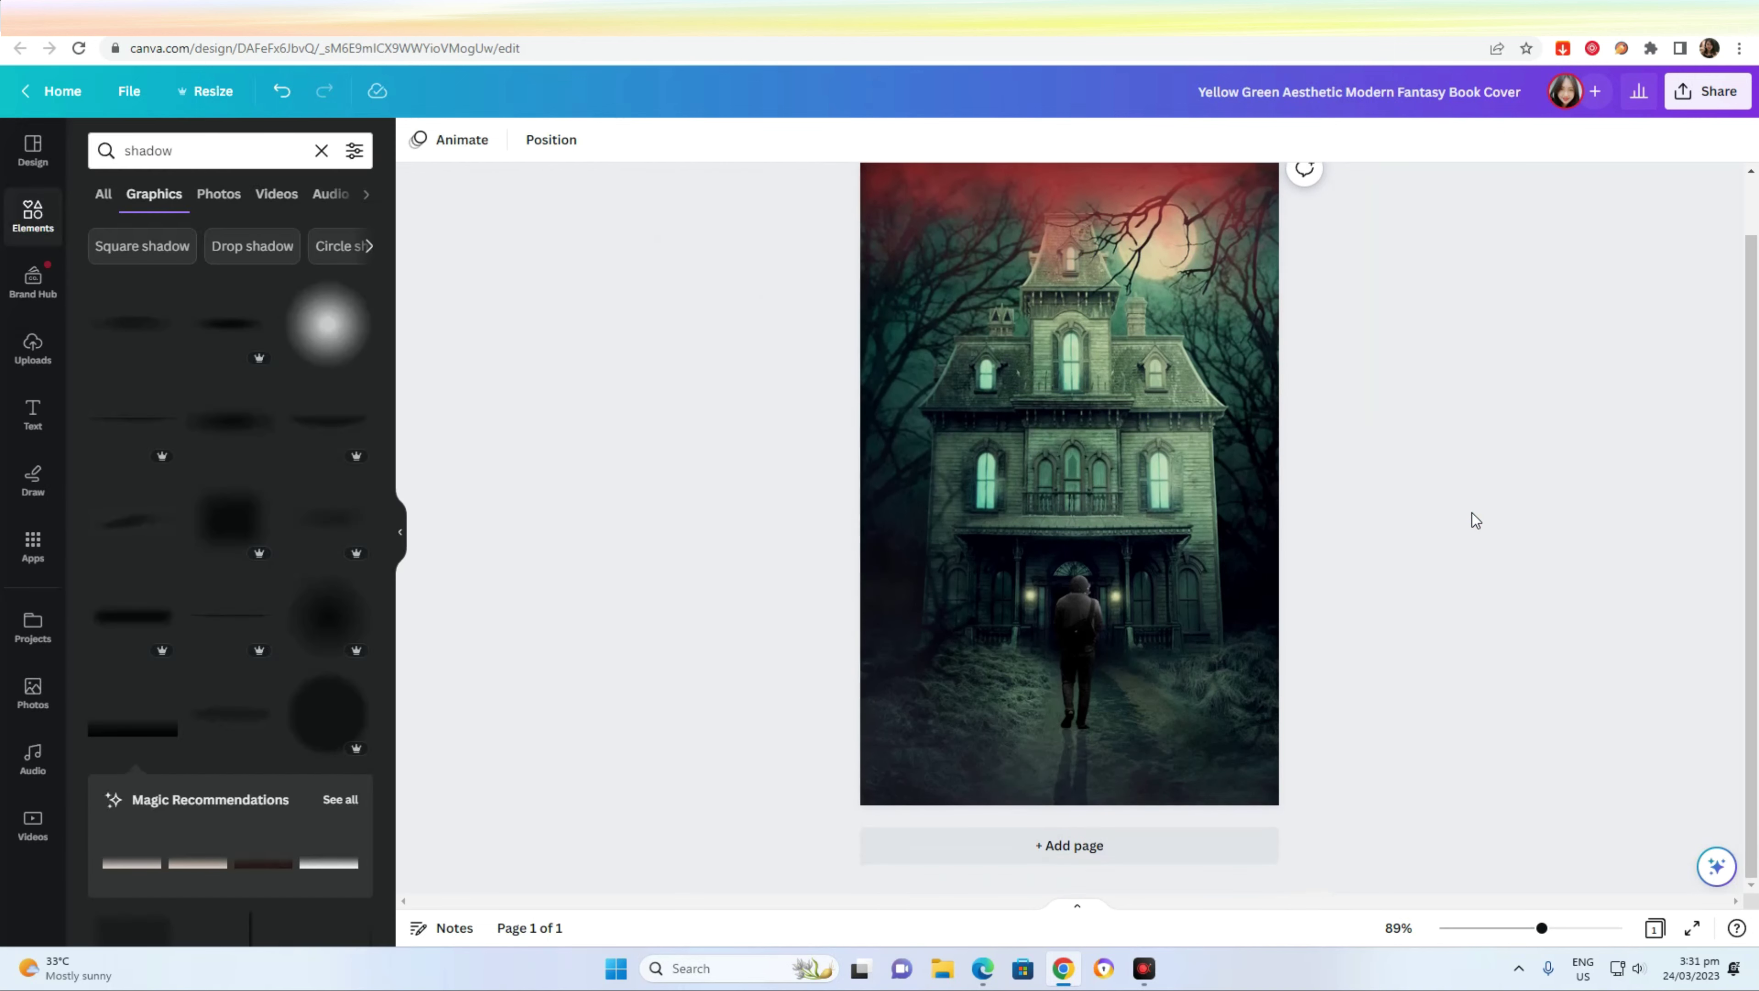
- Try sending the house image one layer back, then undo so it reappears
left_click(898, 771)
left_click(789, 143)
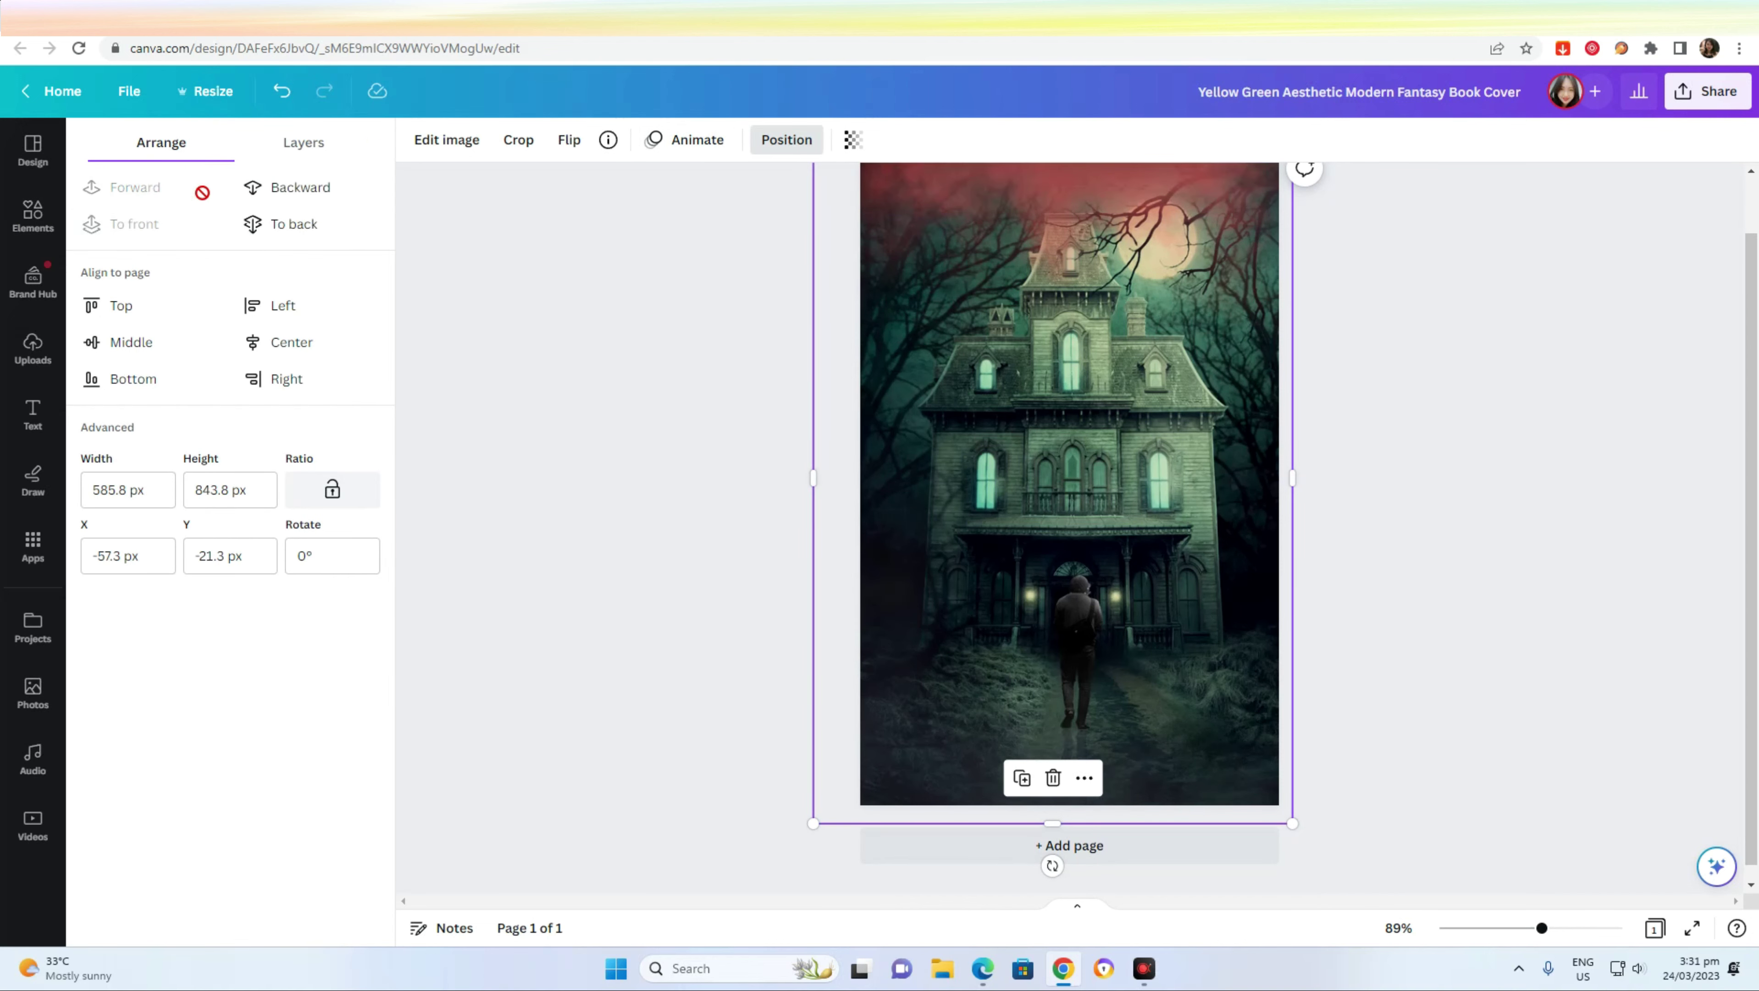
left_click(300, 196)
left_click(1288, 617)
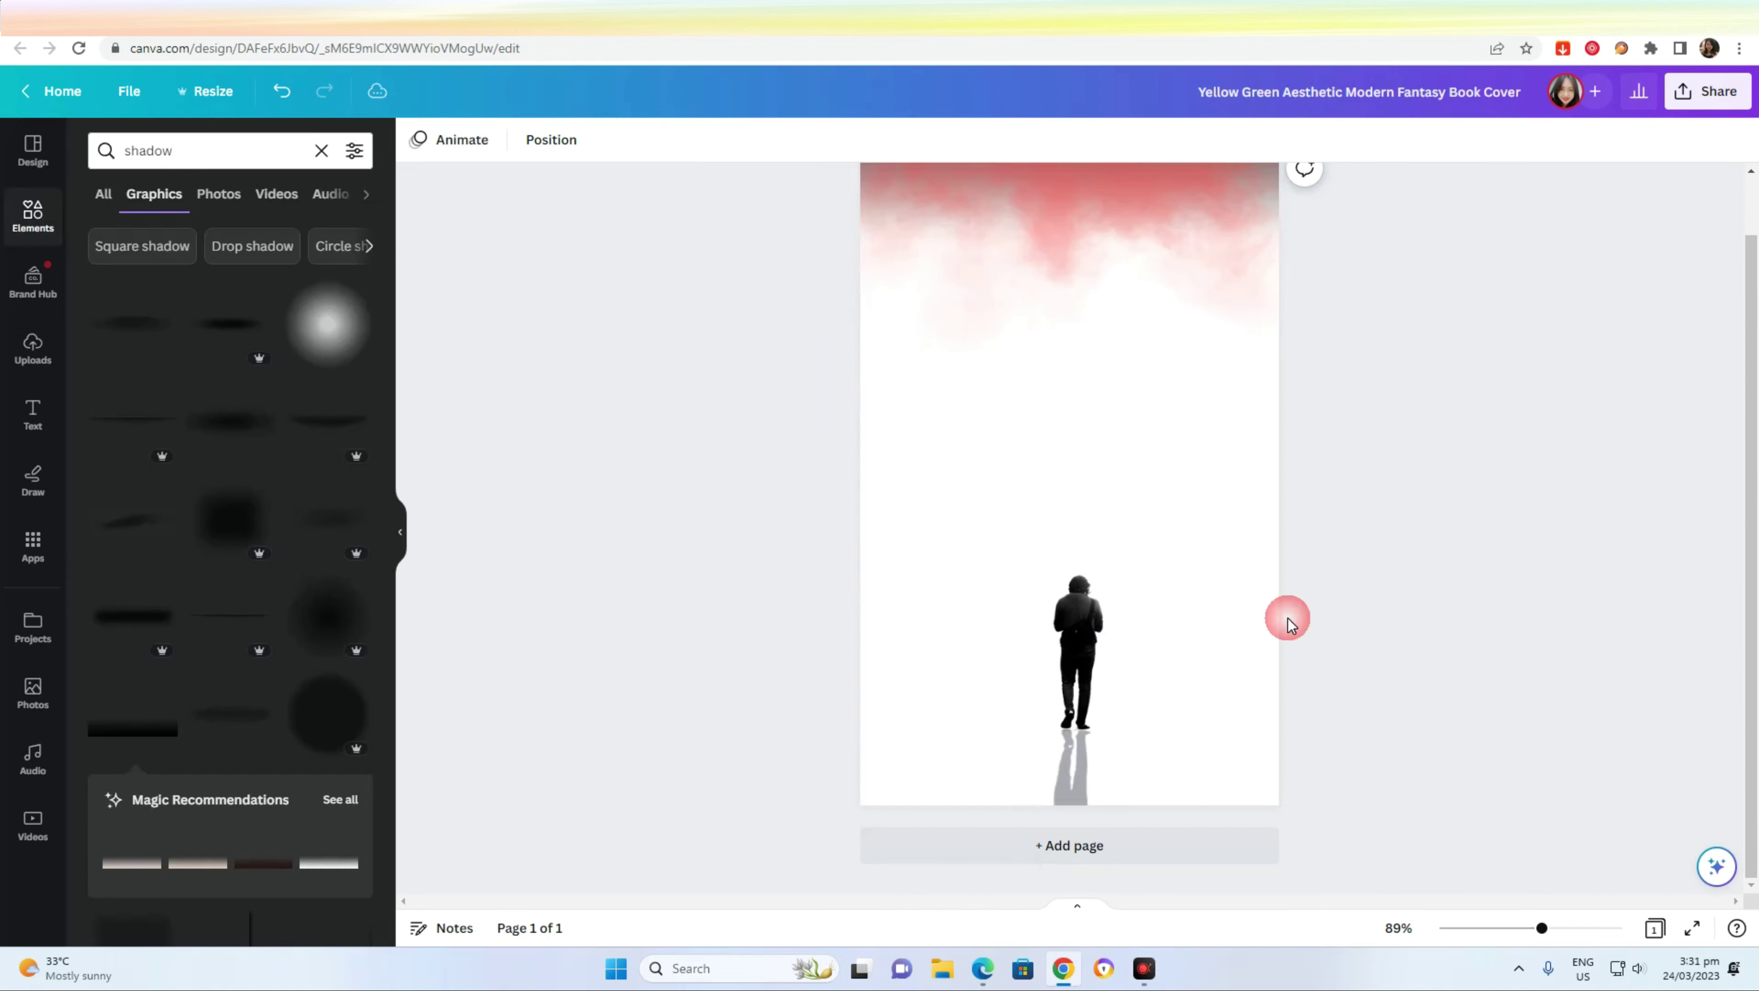
key("ctrl+z")
- Fade the haunted house image to 69 transparency
left_click(1200, 534)
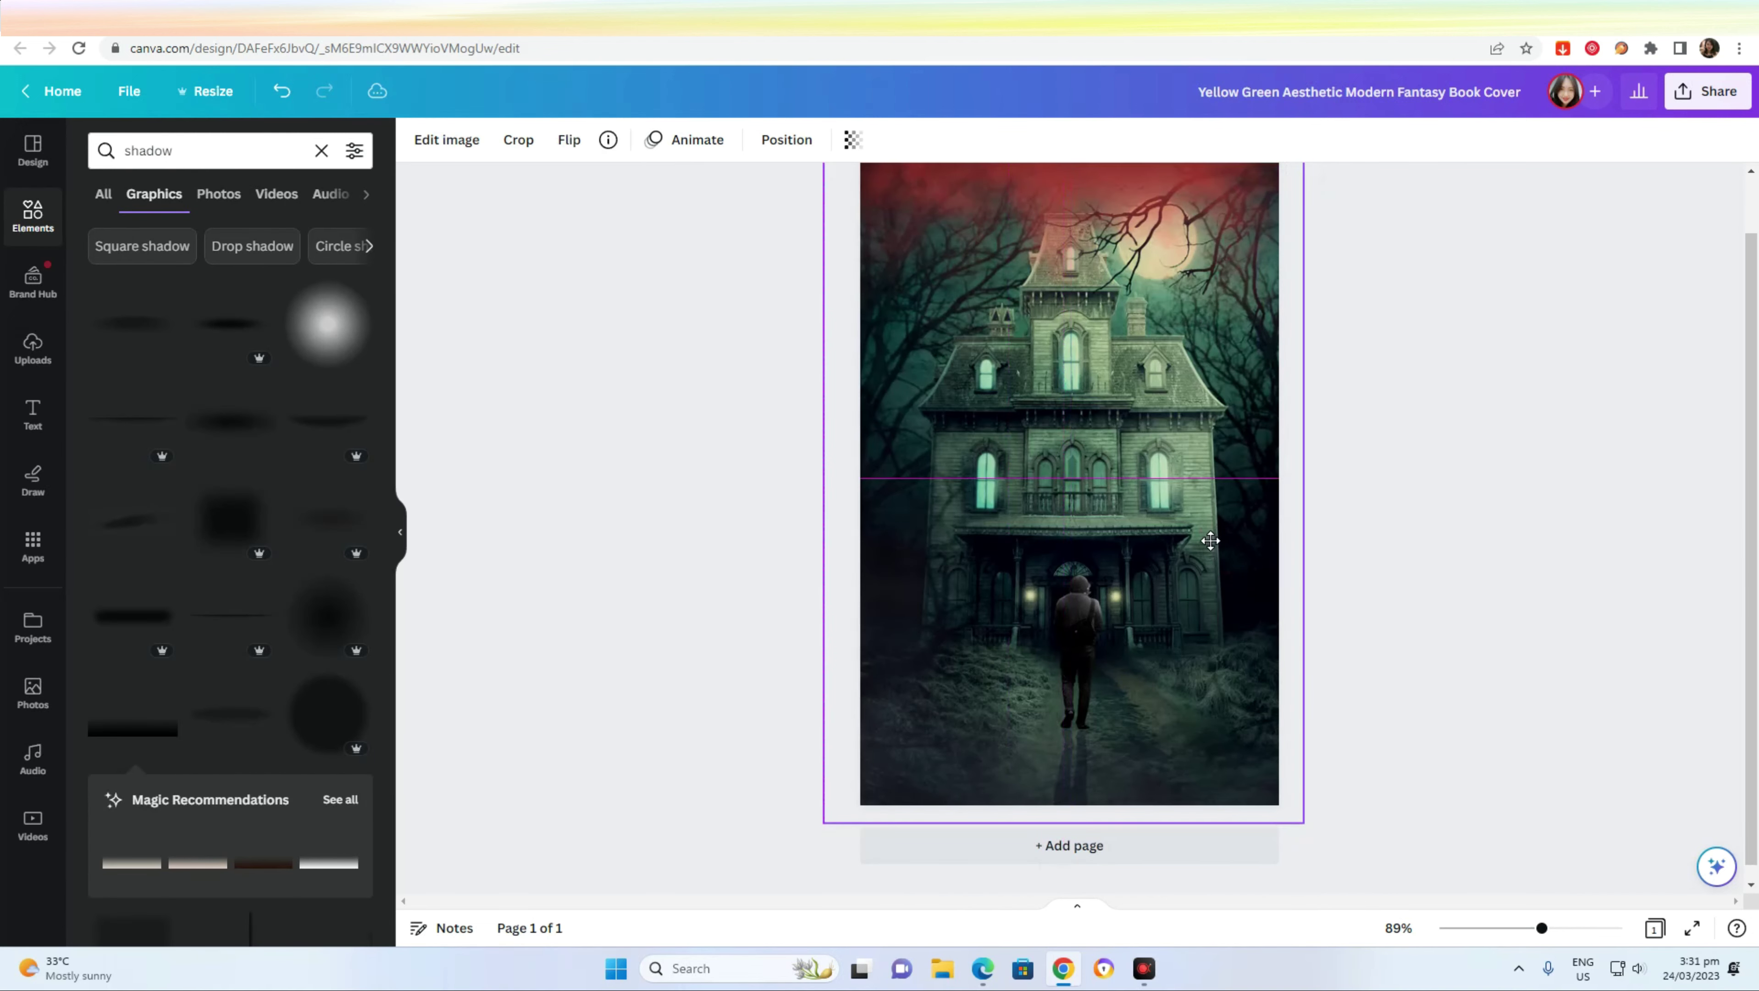
left_click(853, 140)
left_click_drag(850, 213, 799, 215)
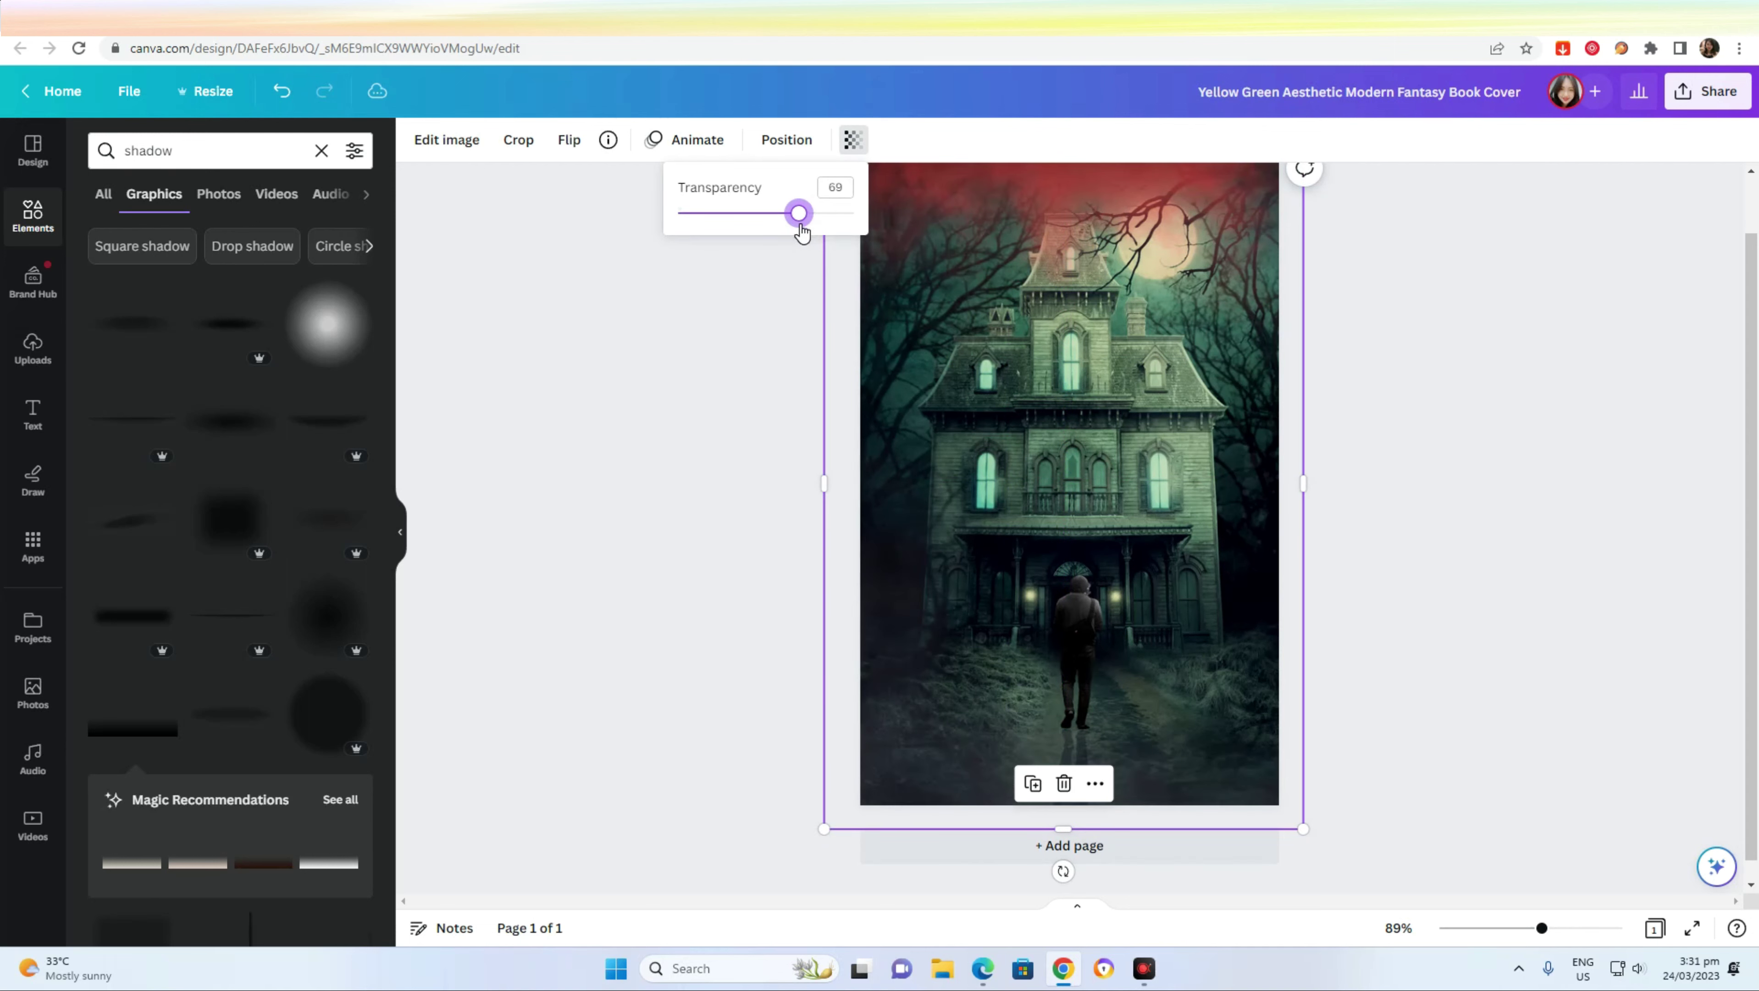
left_click(1383, 761)
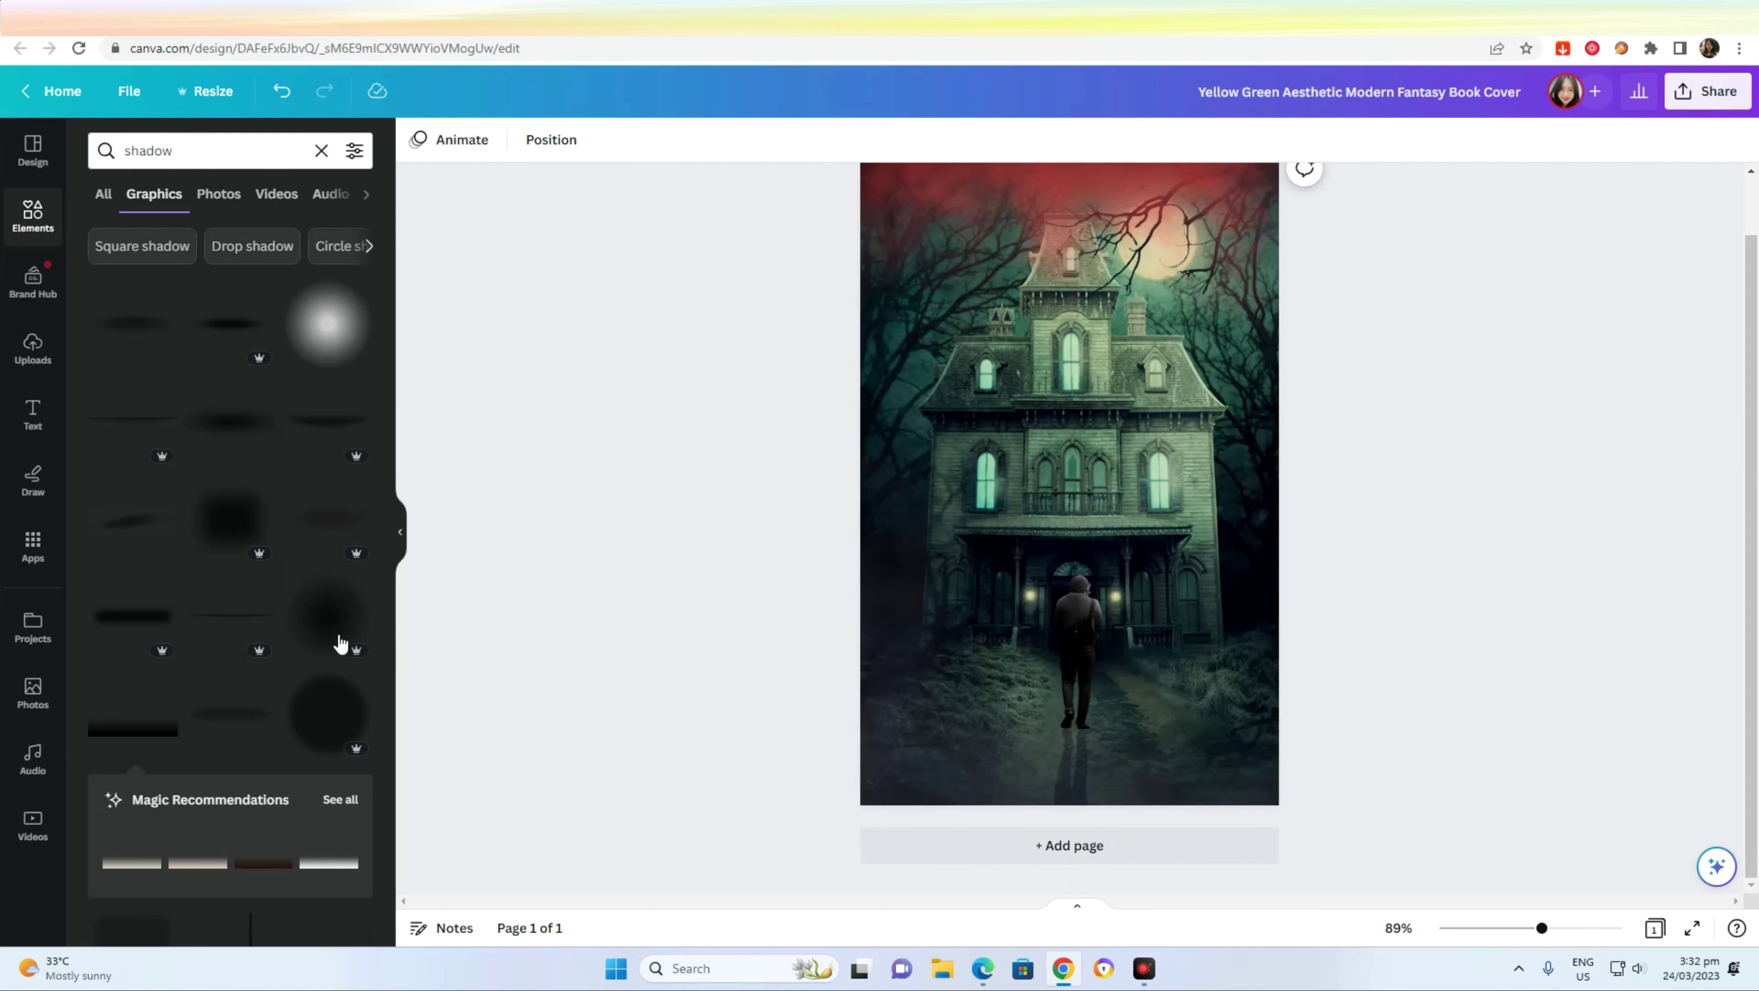
scroll(226, 593, "down", 6)
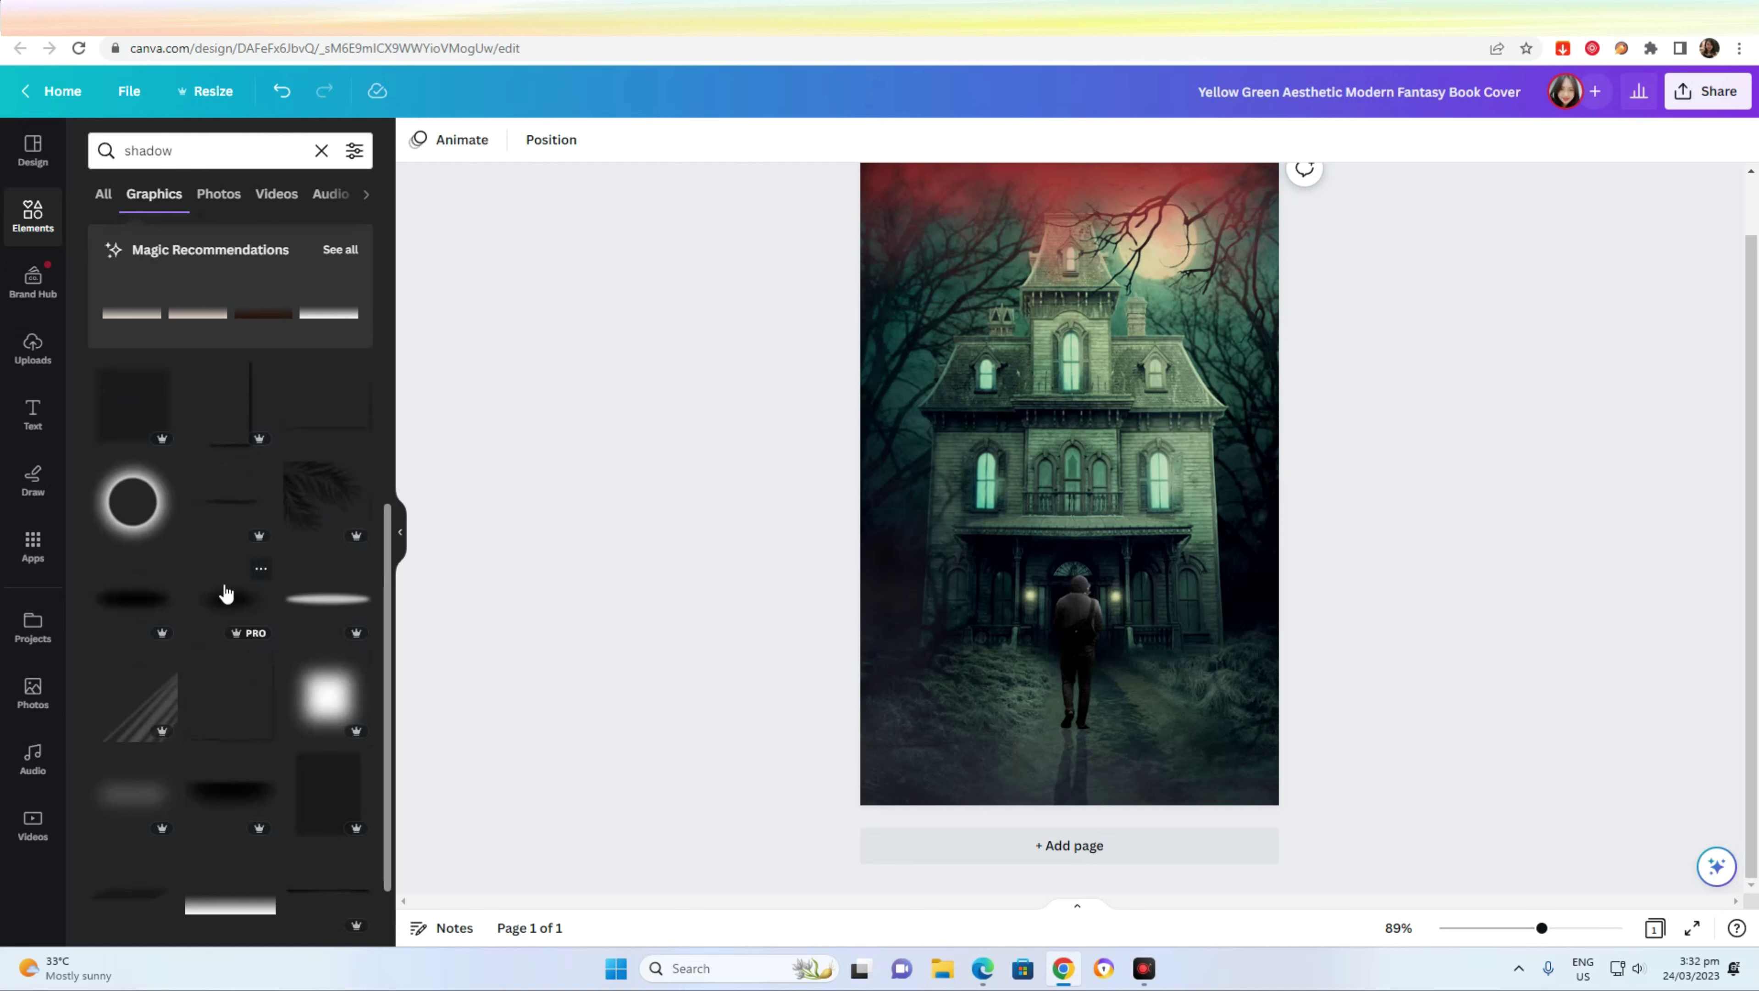
left_click(33, 416)
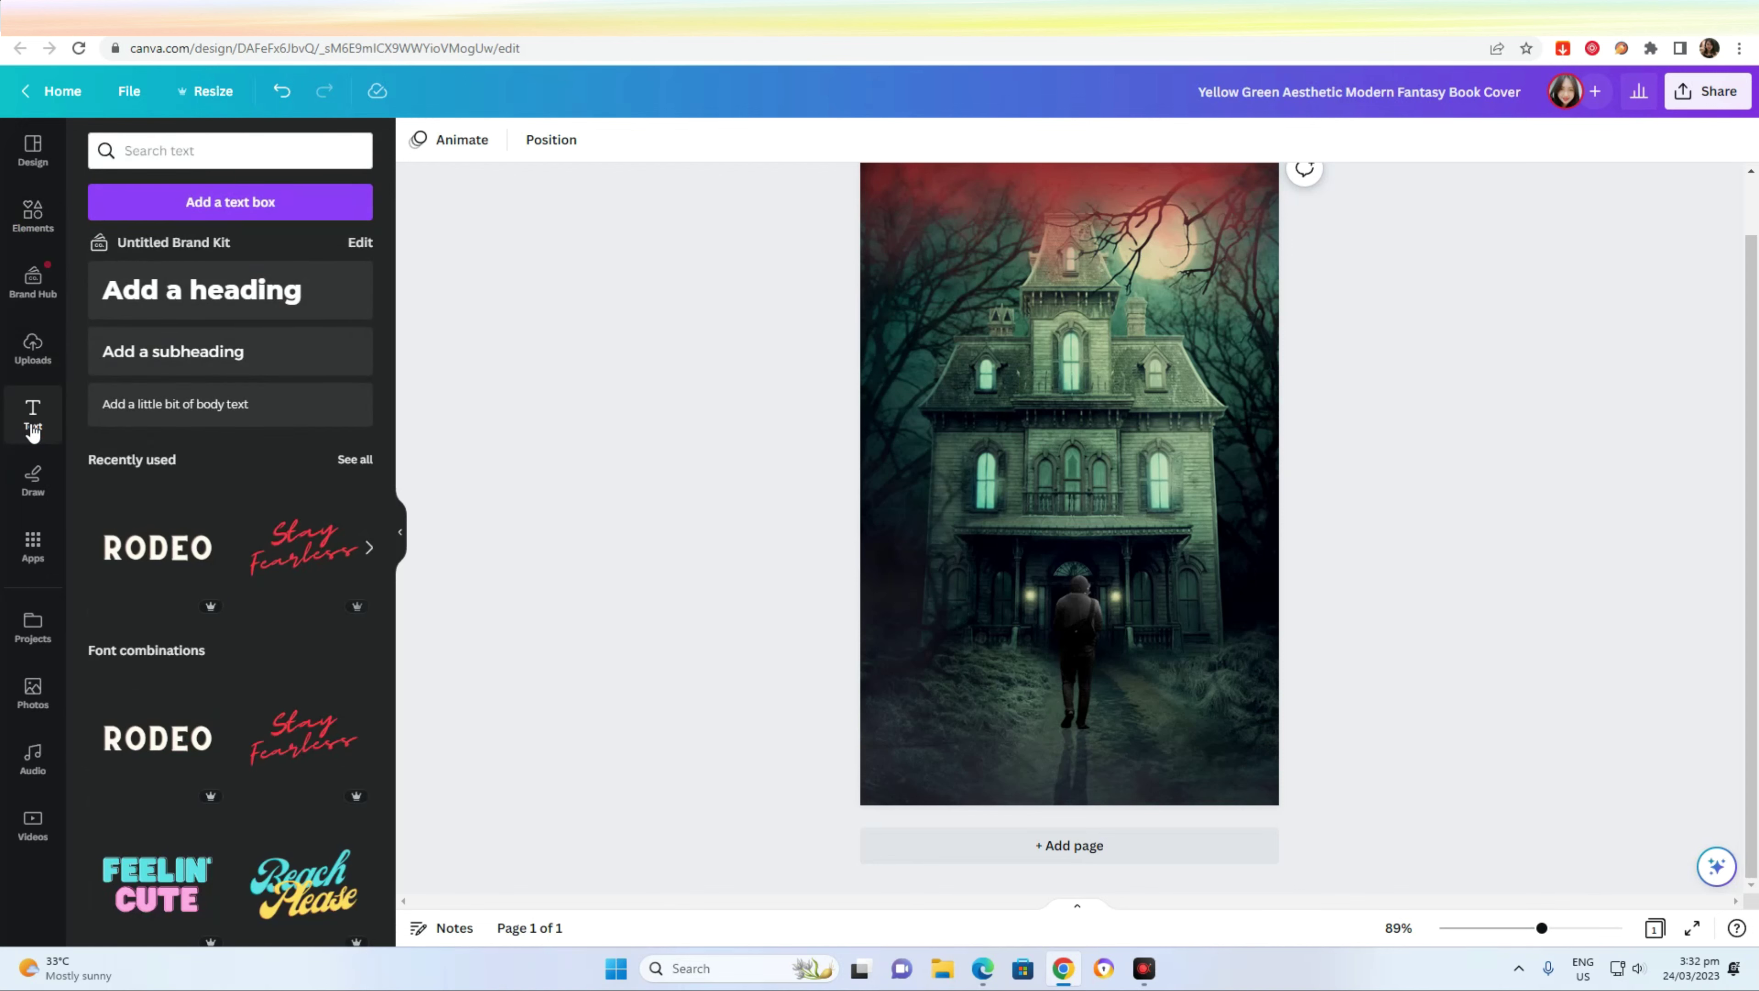
- Add a 'DON'T COME IN' heading, enlarge it to 64.9, centre it high on the cover, and widen its letters
left_click(168, 149)
left_click(314, 306)
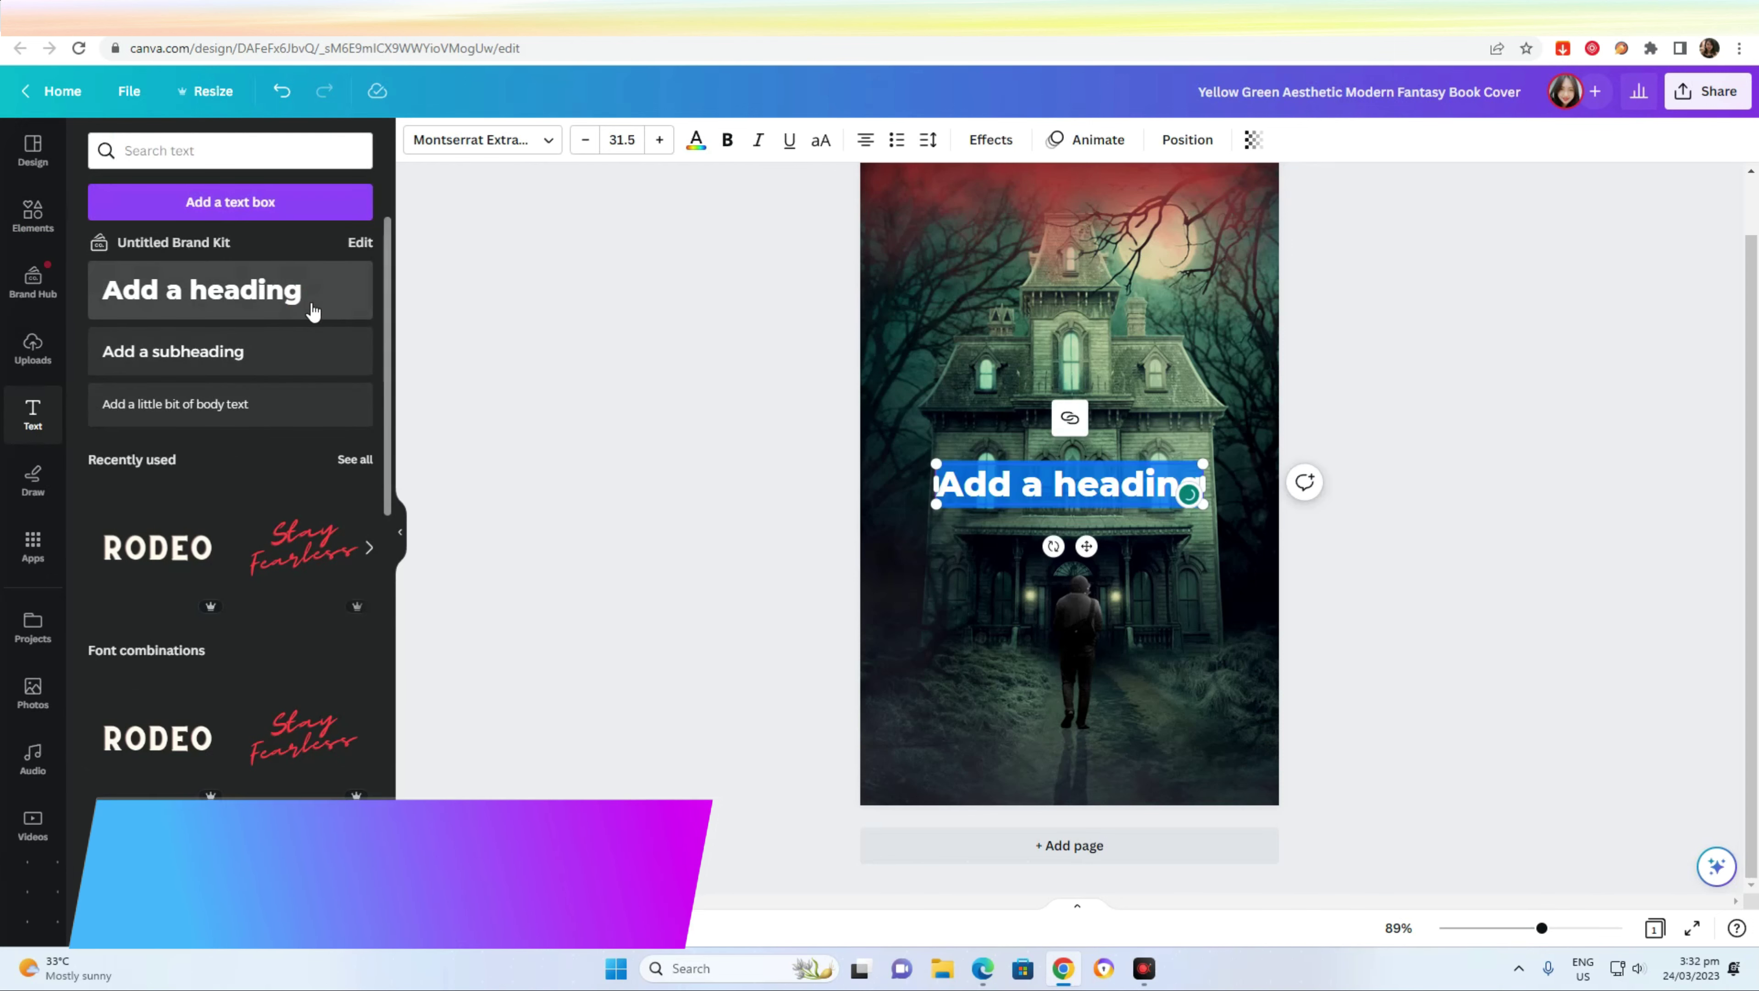
type("DON'T COME IN")
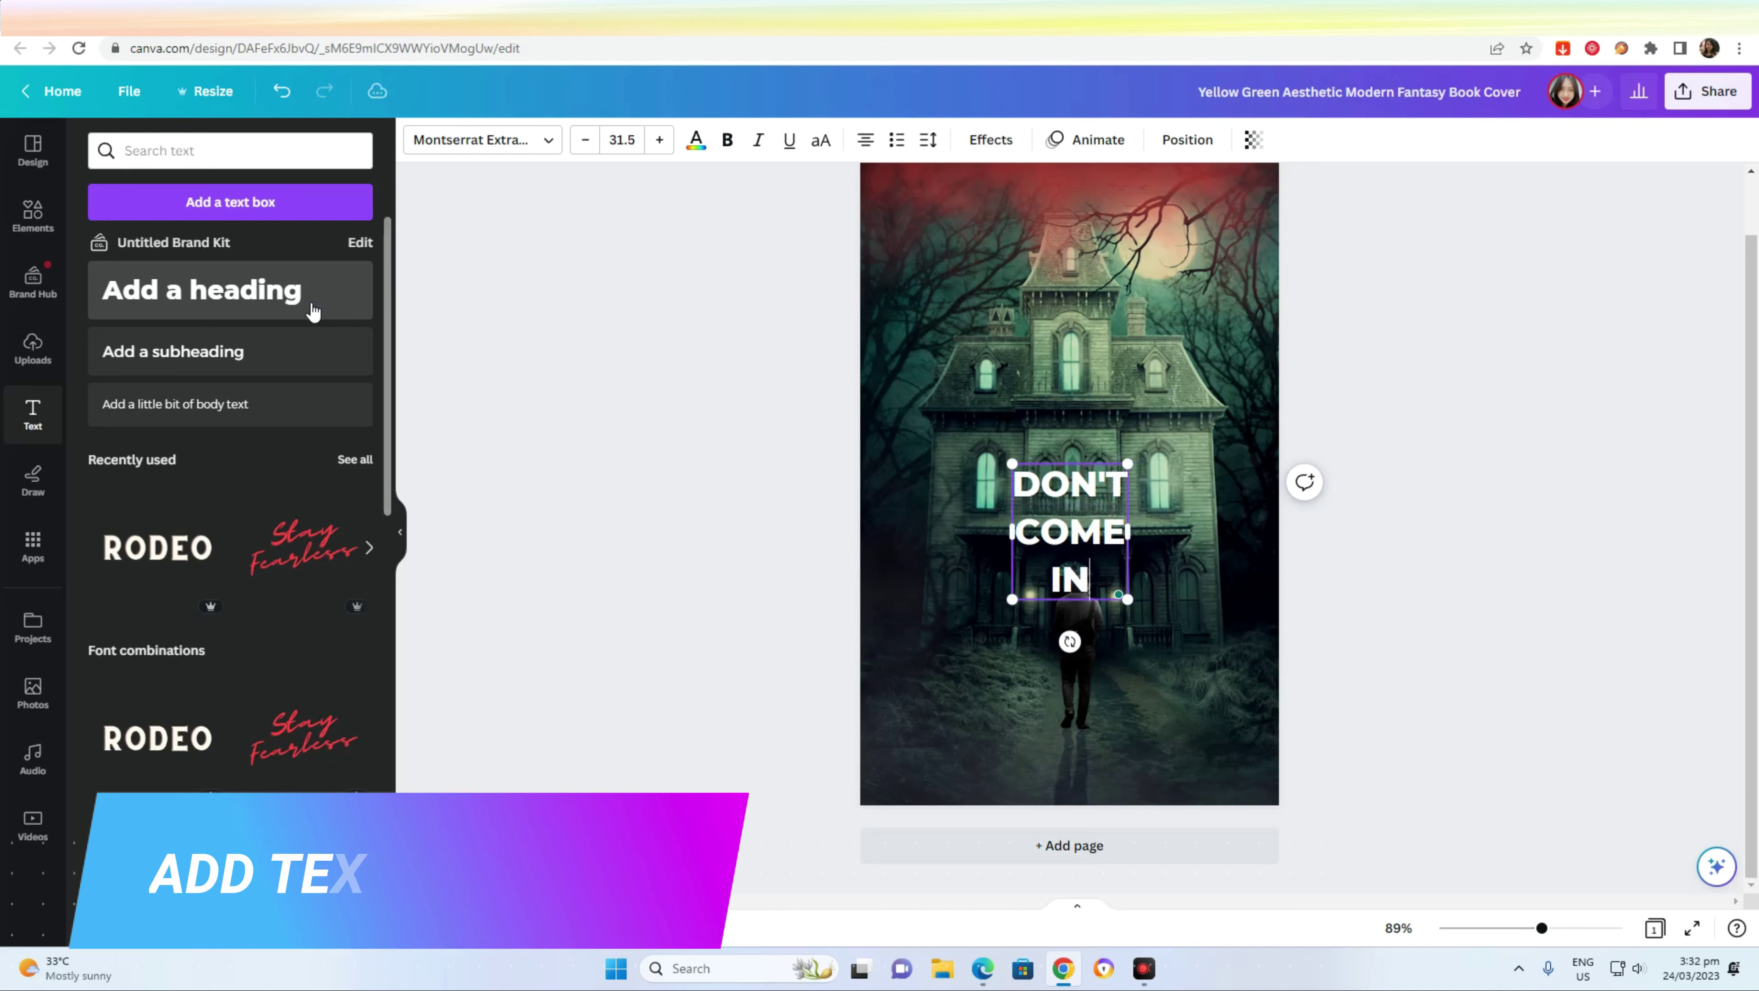
left_click(1293, 630)
left_click_drag(1068, 531, 1068, 456)
left_click_drag(1003, 374, 896, 243)
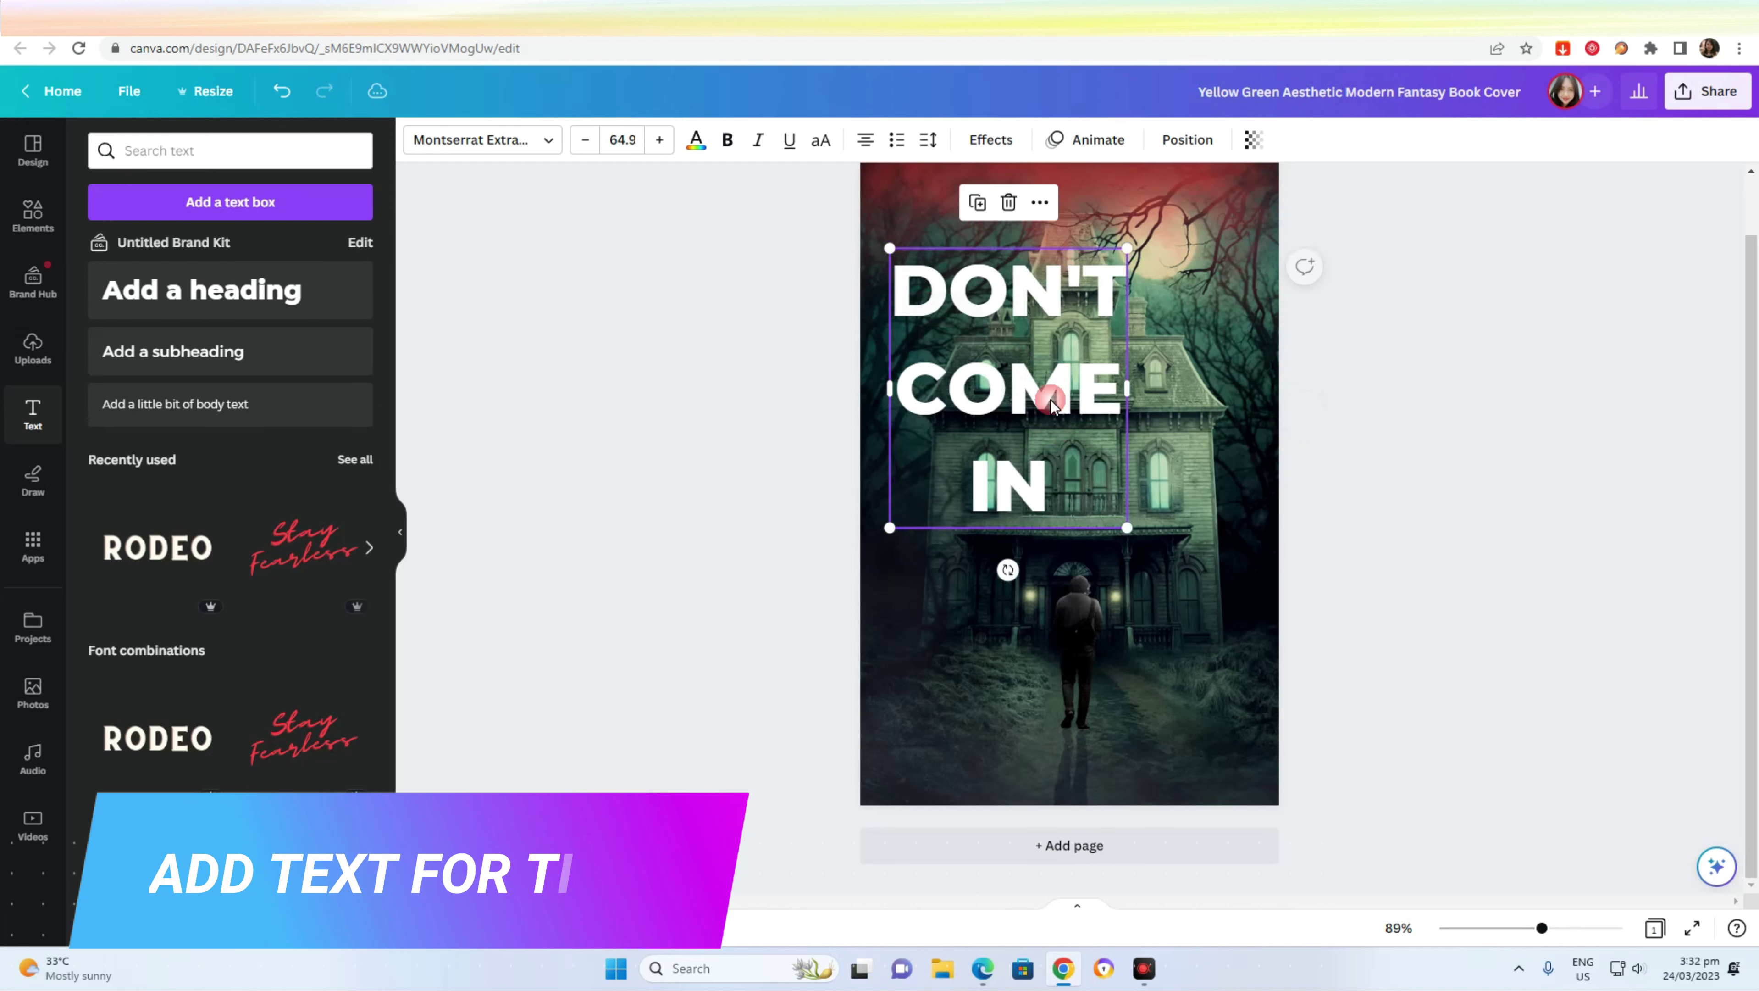
left_click_drag(1064, 417, 1122, 450)
left_click(928, 139)
left_click_drag(1038, 271, 1008, 222)
- Try the Winter Snow, Wednesday DEMO and Vogue fonts on the title, then search fonts by name
left_click(450, 139)
scroll(314, 558, "down", 10)
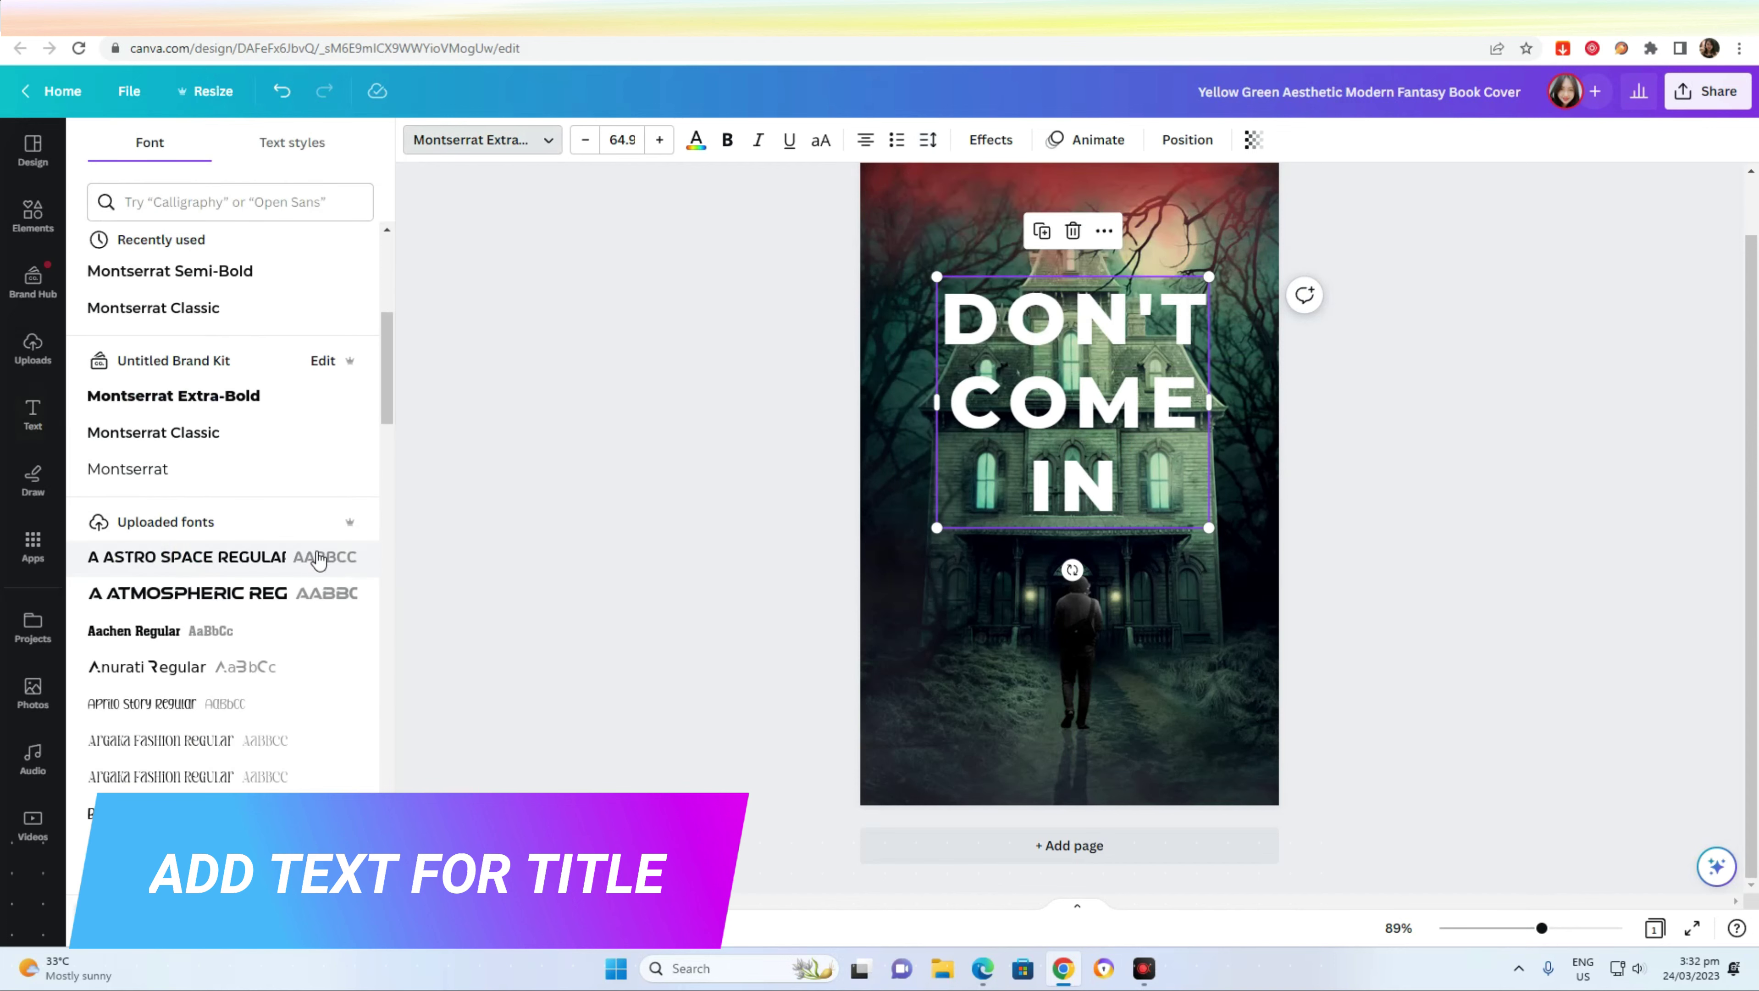
scroll(318, 559, "down", 15)
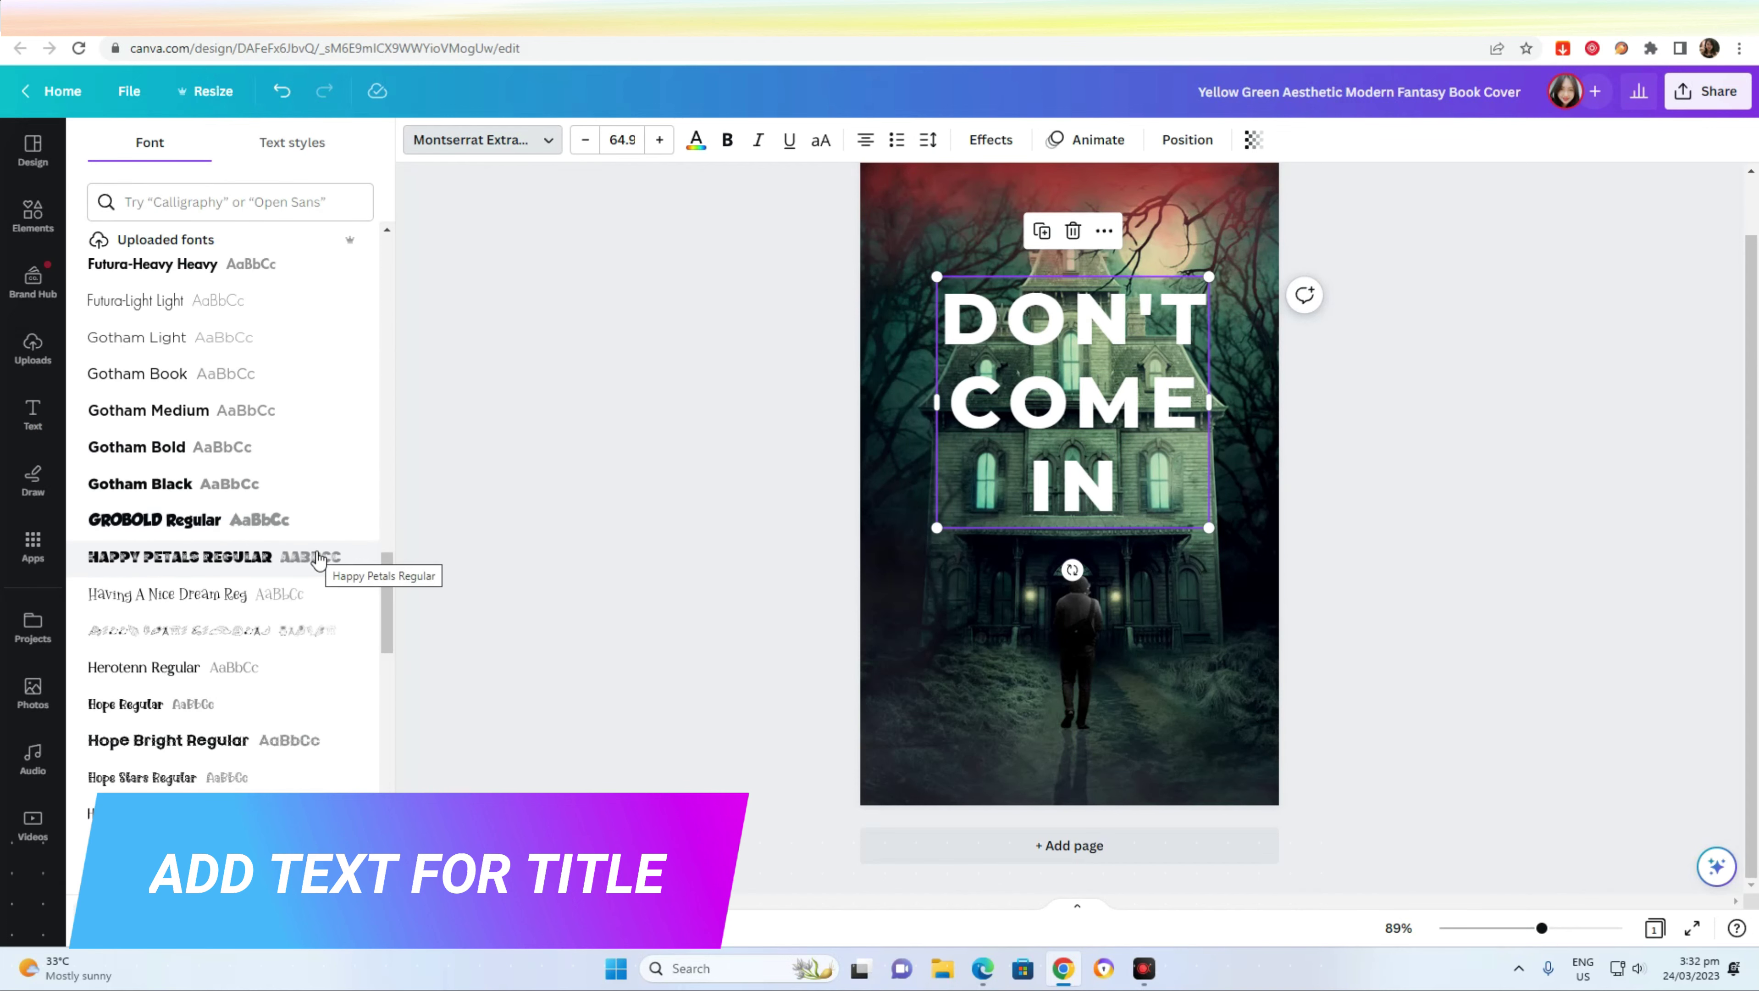
scroll(318, 559, "down", 3)
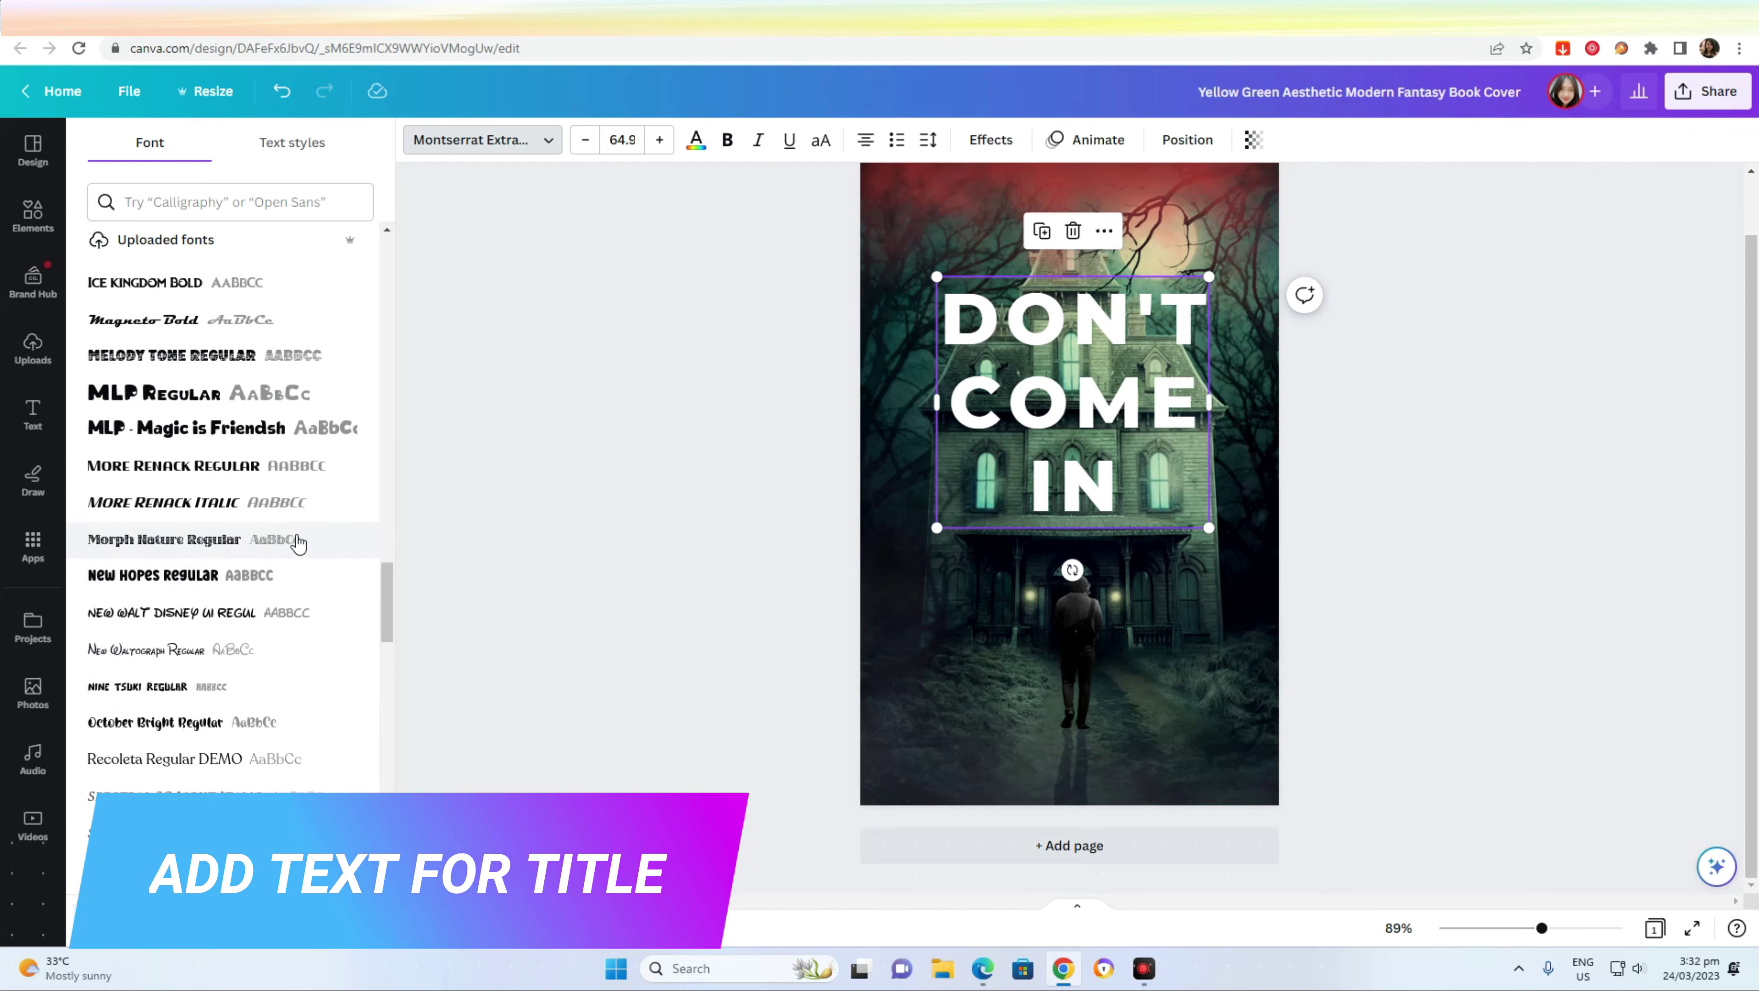
scroll(222, 624, "down", 15)
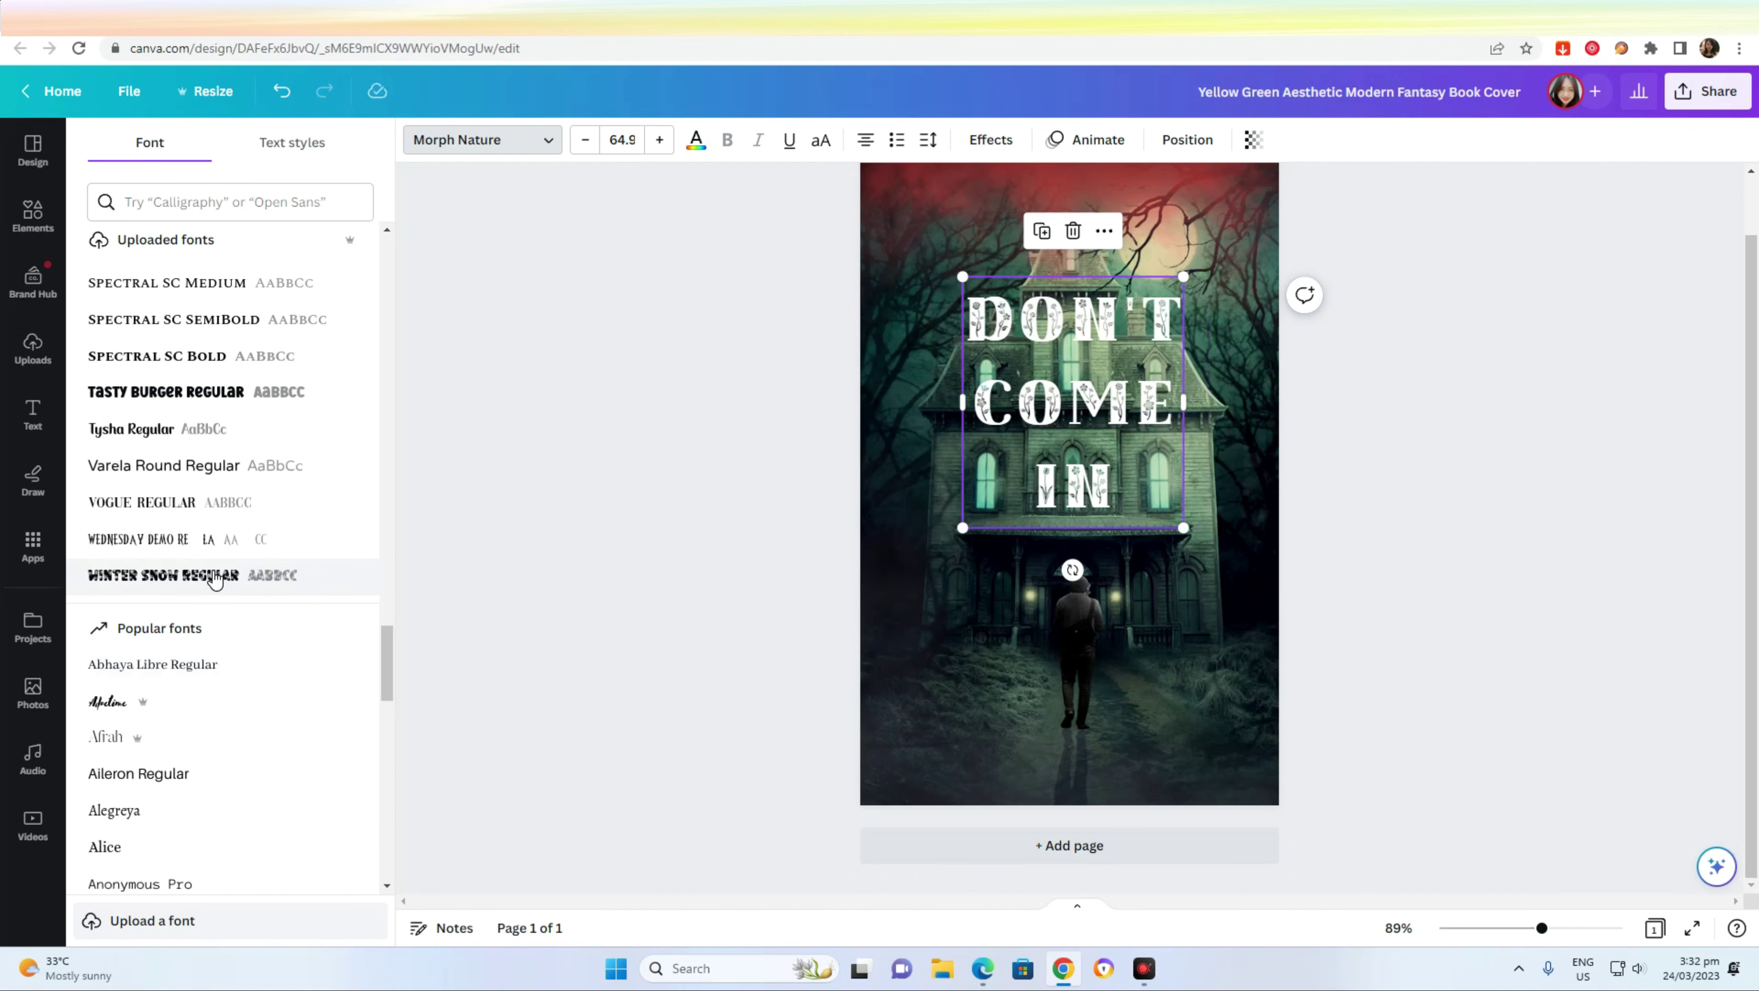
left_click(208, 574)
left_click(153, 540)
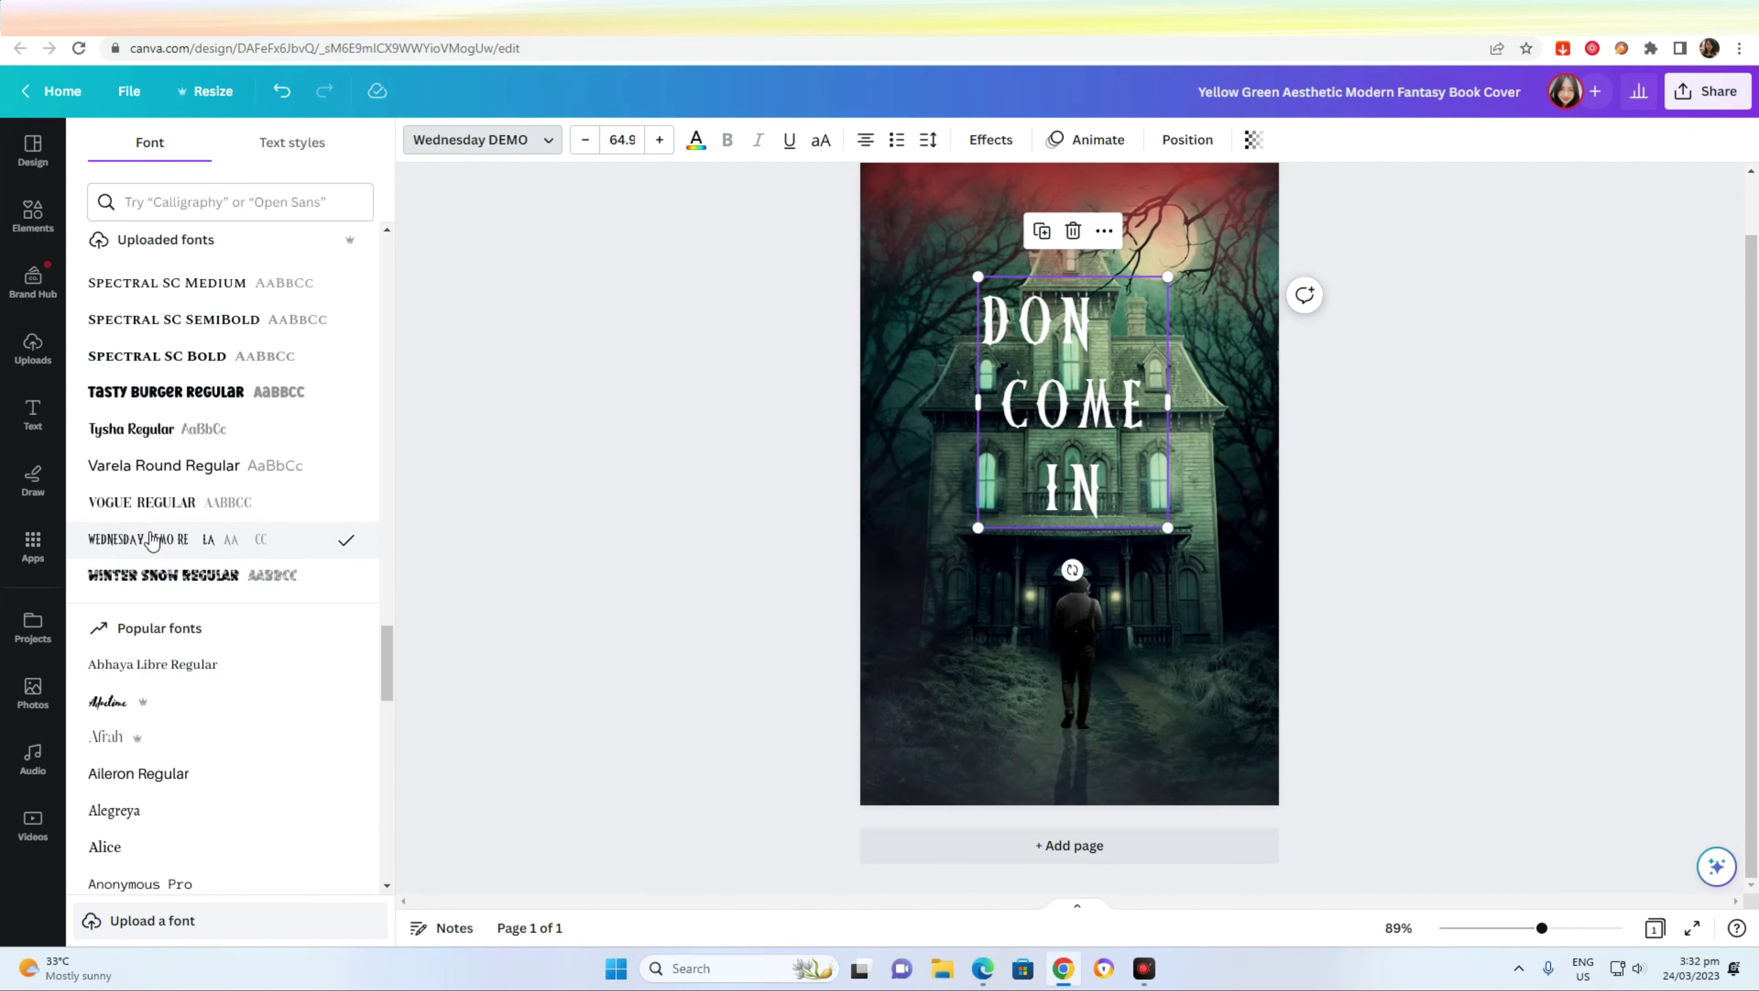
left_click(149, 501)
left_click_drag(386, 666, 384, 250)
left_click(205, 208)
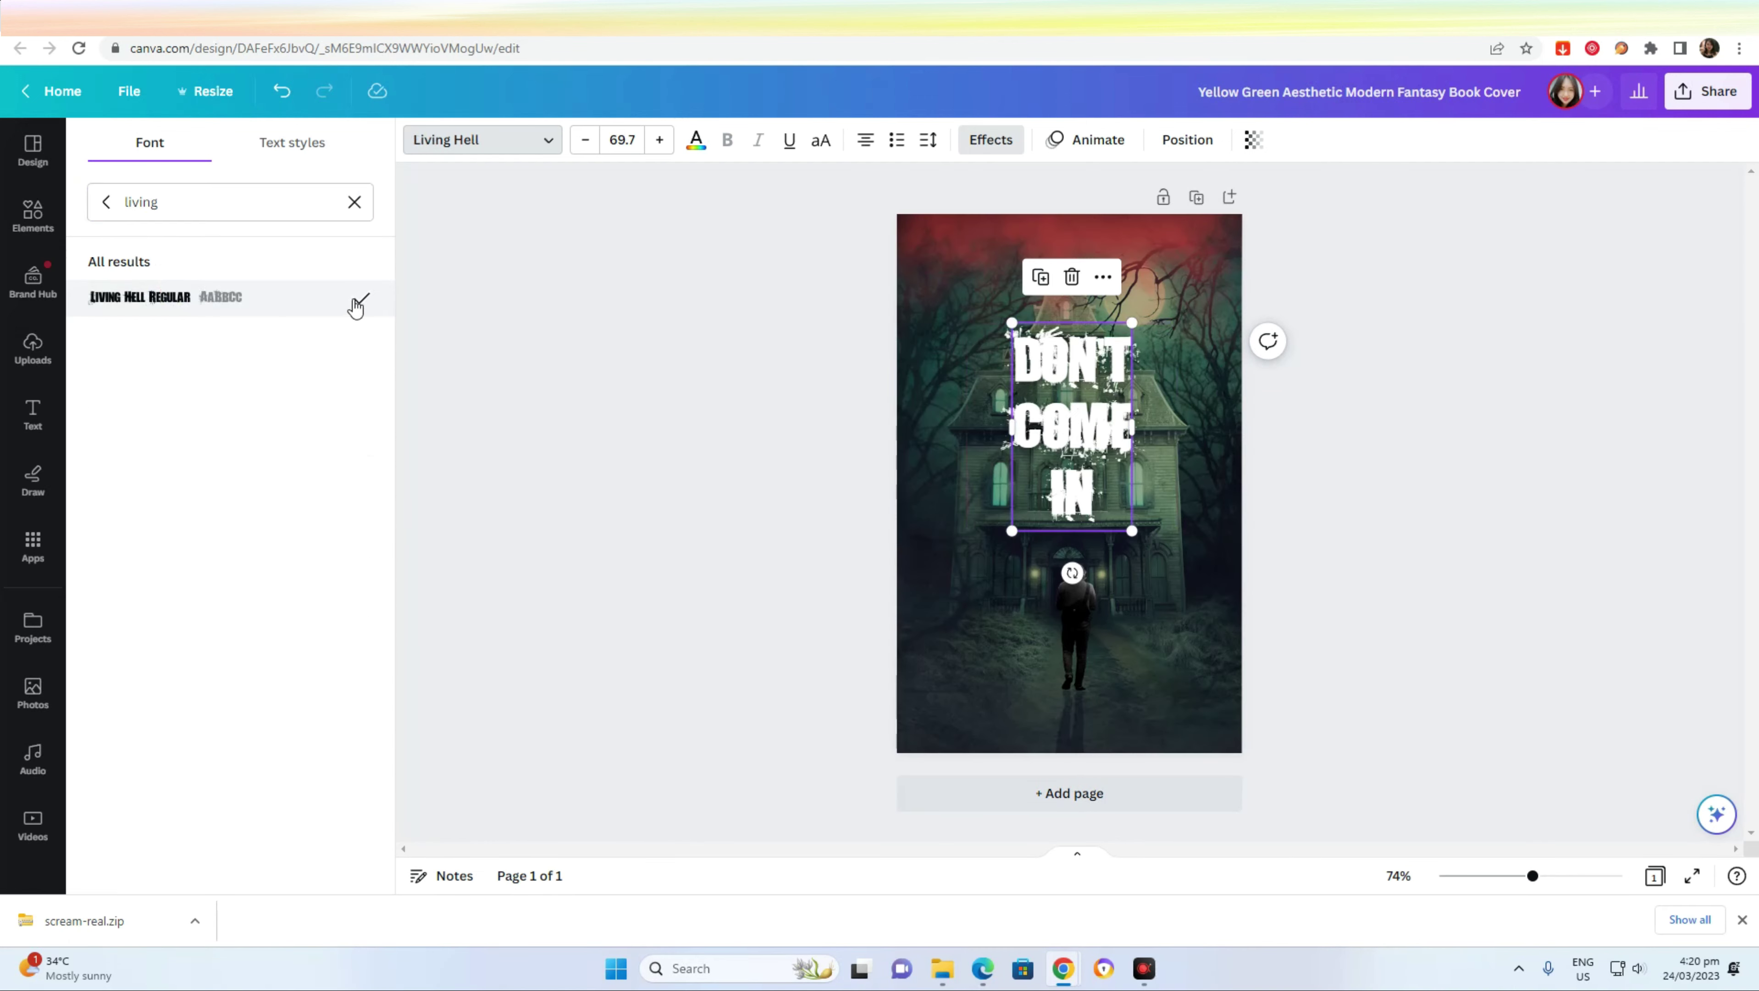
- Widen the title's letter spacing to 158 and set its transparency to 99
left_click(928, 140)
left_click_drag(1009, 271, 1021, 220)
left_click(1369, 479)
left_click(1253, 140)
left_click_drag(1248, 210, 1252, 213)
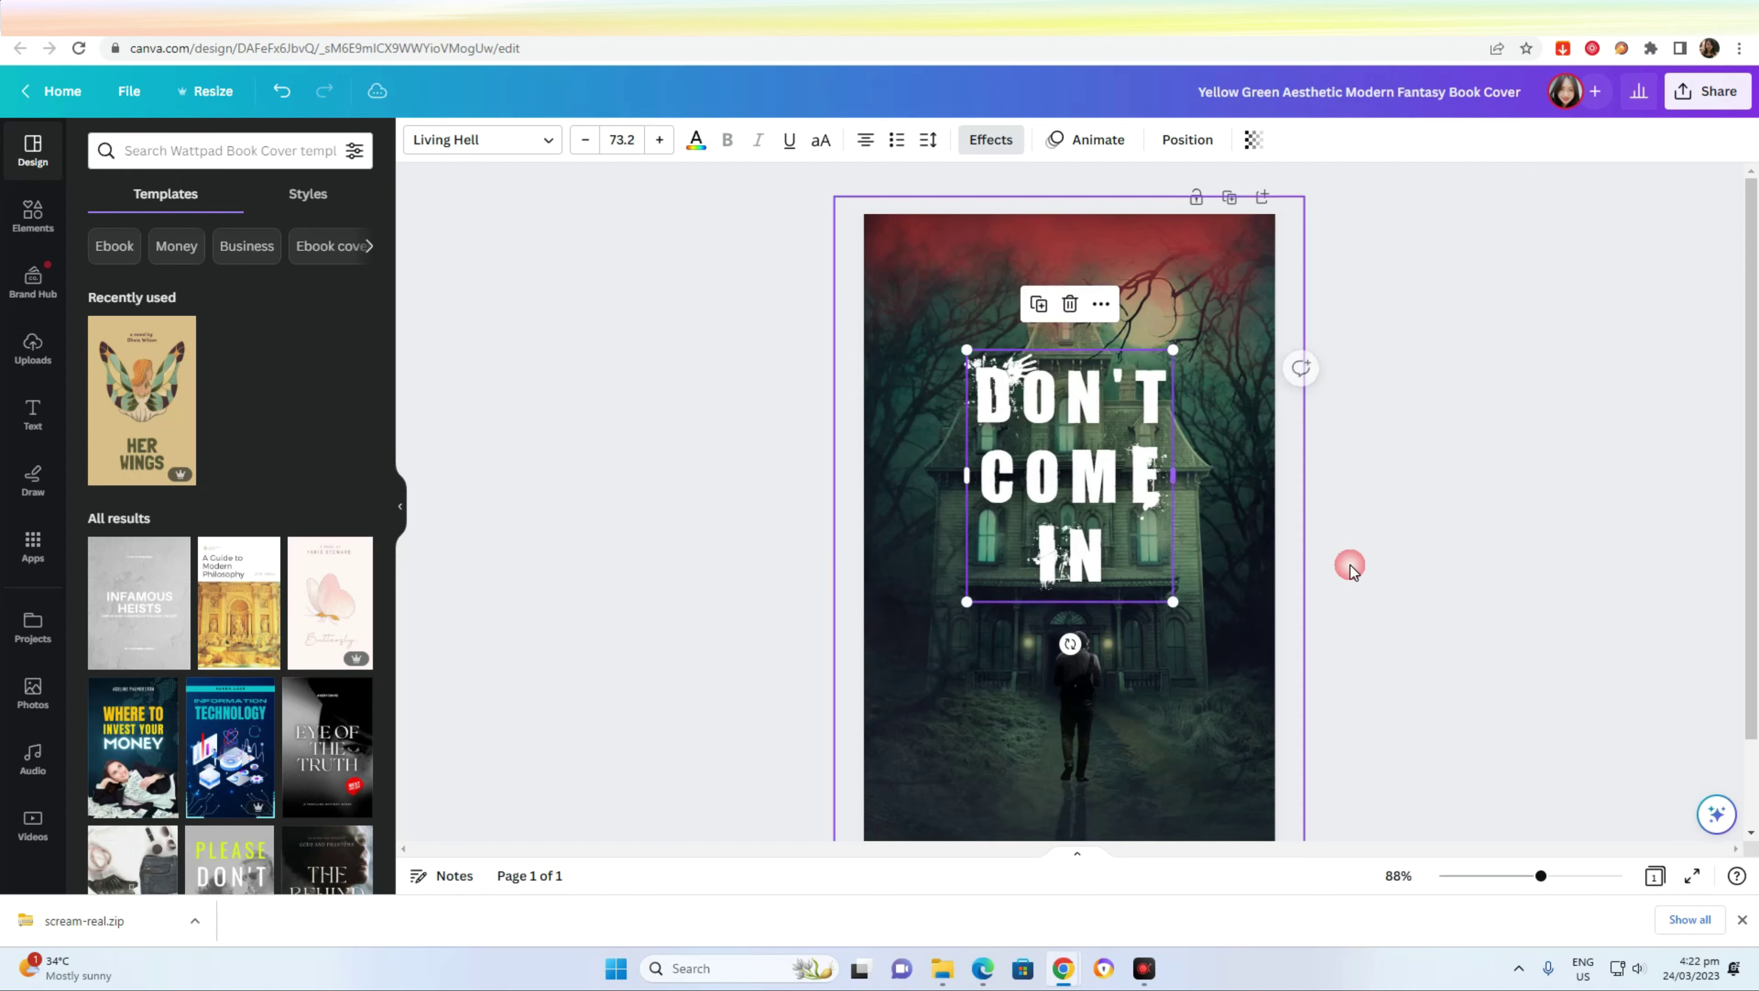
- Search elements for 'shadow' and remove the shadow graphic from the cover
left_click(1350, 569)
scroll(1389, 604, "down", 1)
left_click(33, 215)
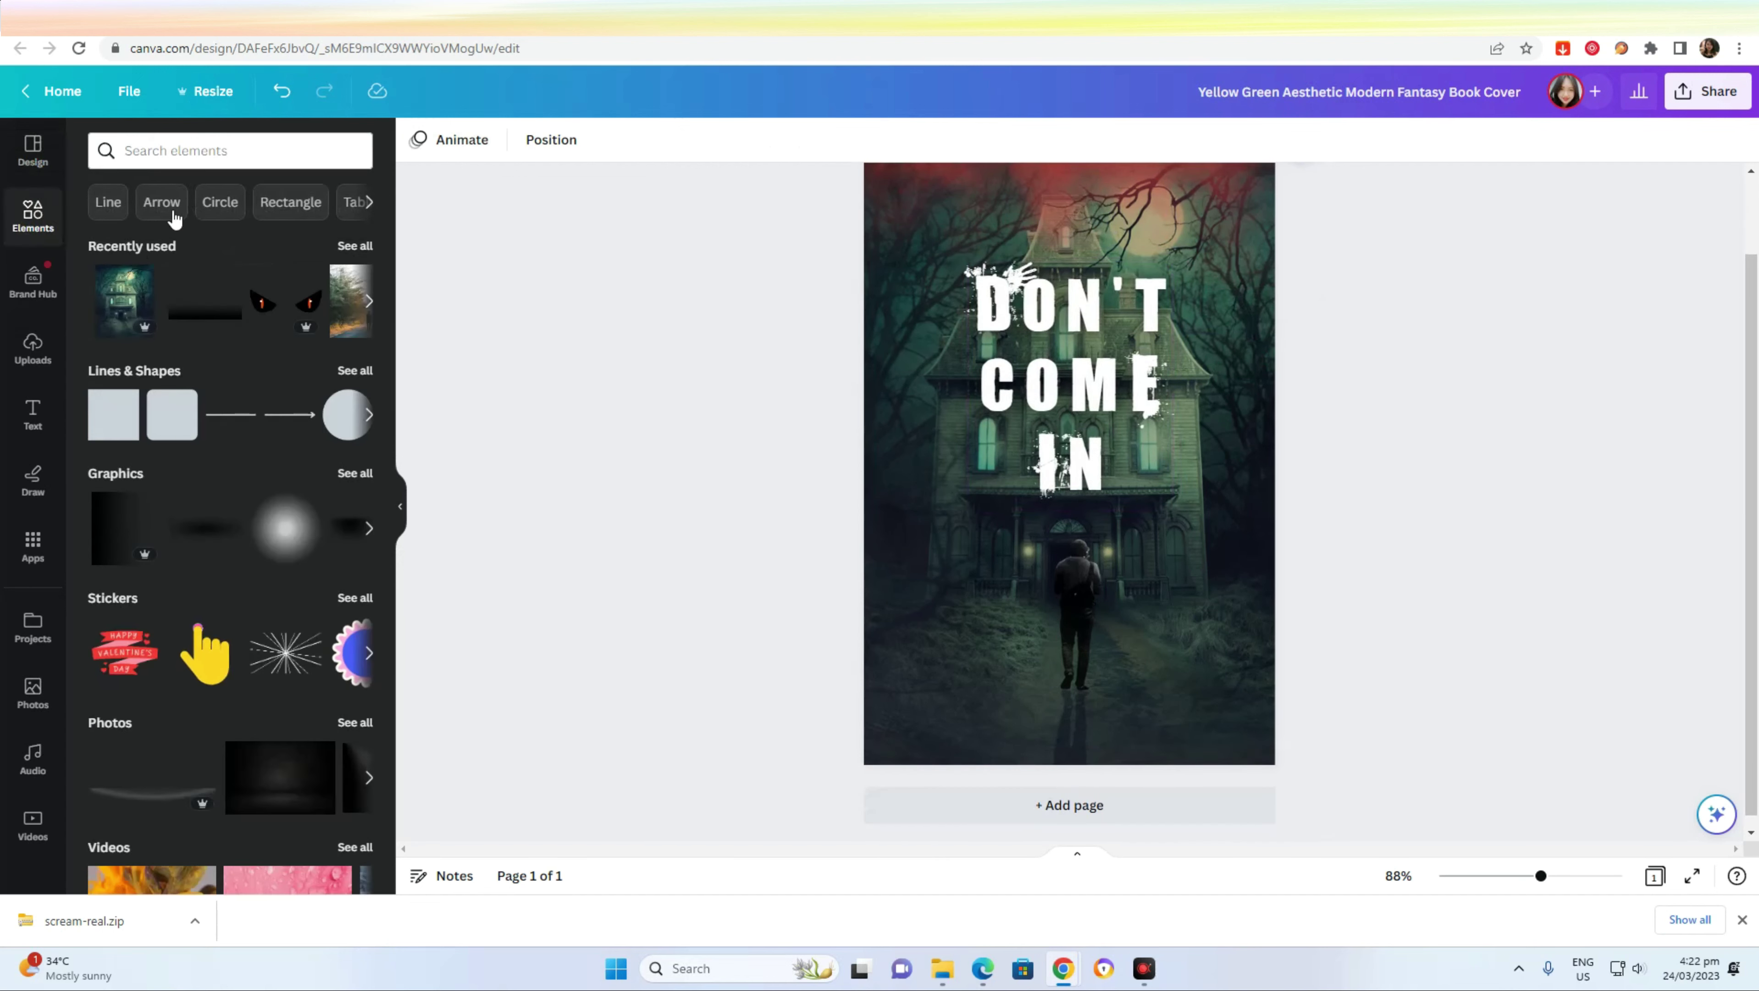
left_click(229, 150)
type("shadow")
key("Return")
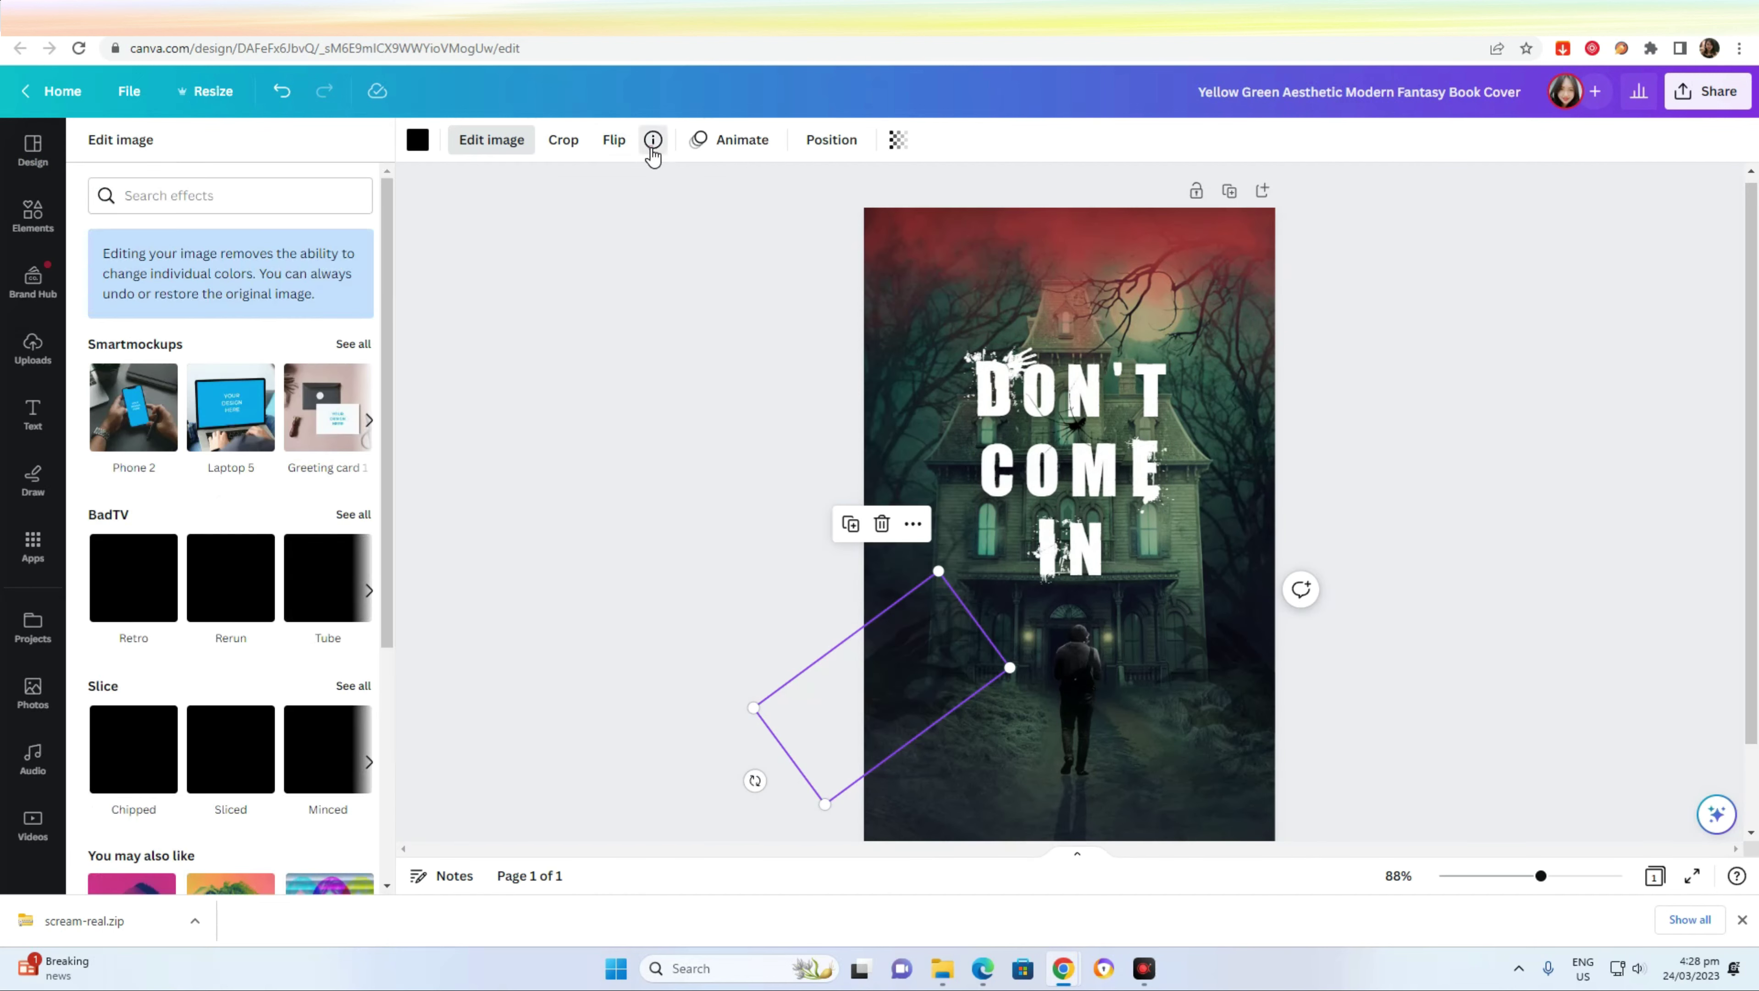
left_click(653, 140)
left_click(614, 139)
left_click(913, 523)
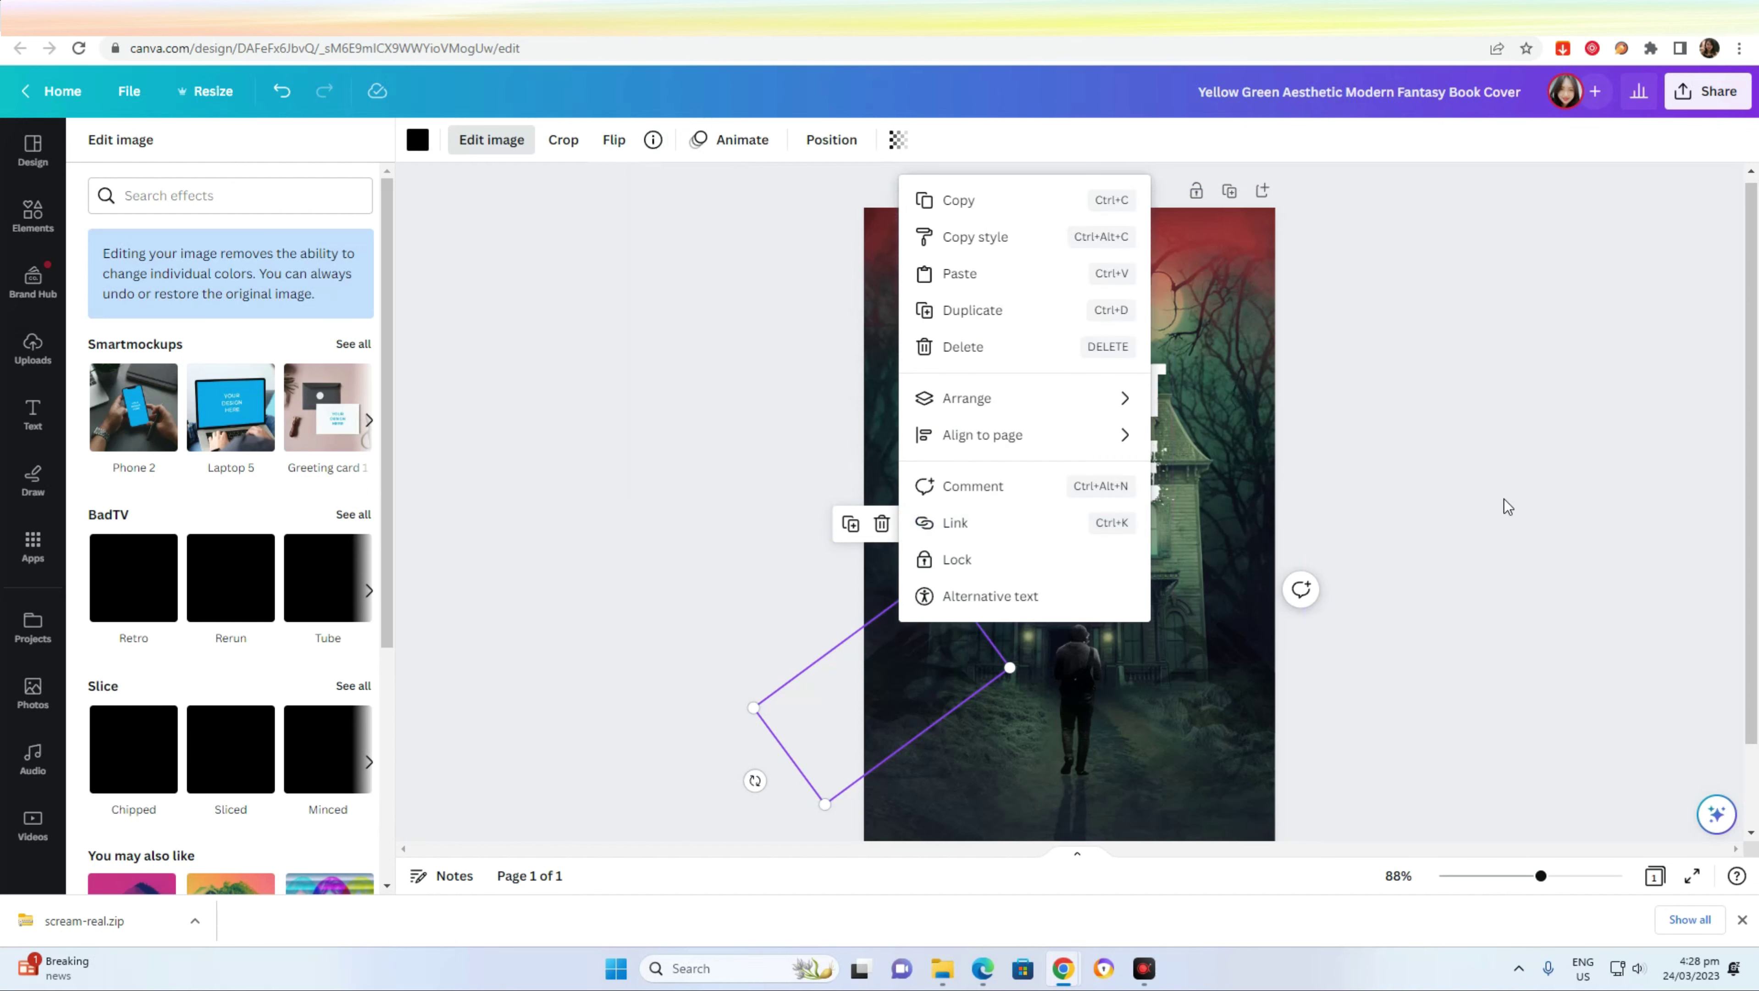
key("Delete")
- Search elements for 'WHITE GIRL', then refine the search to 'WHITE LADY'
scroll(180, 723, "down", 5)
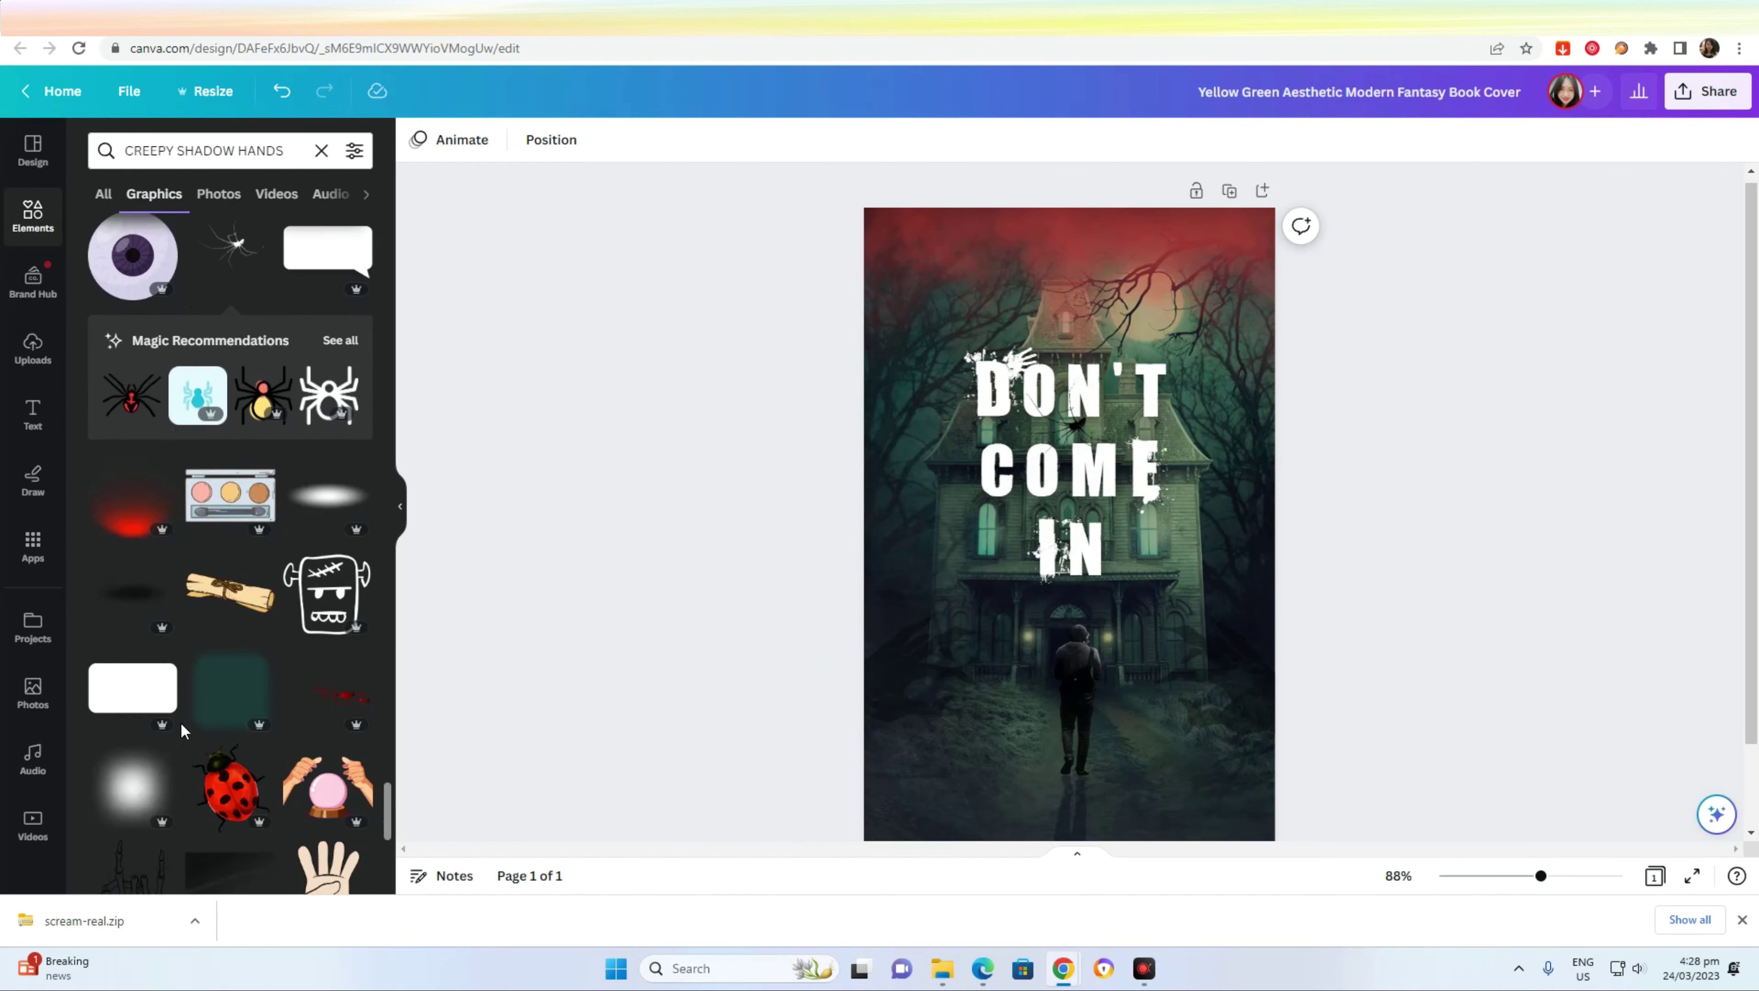
scroll(180, 721, "down", 10)
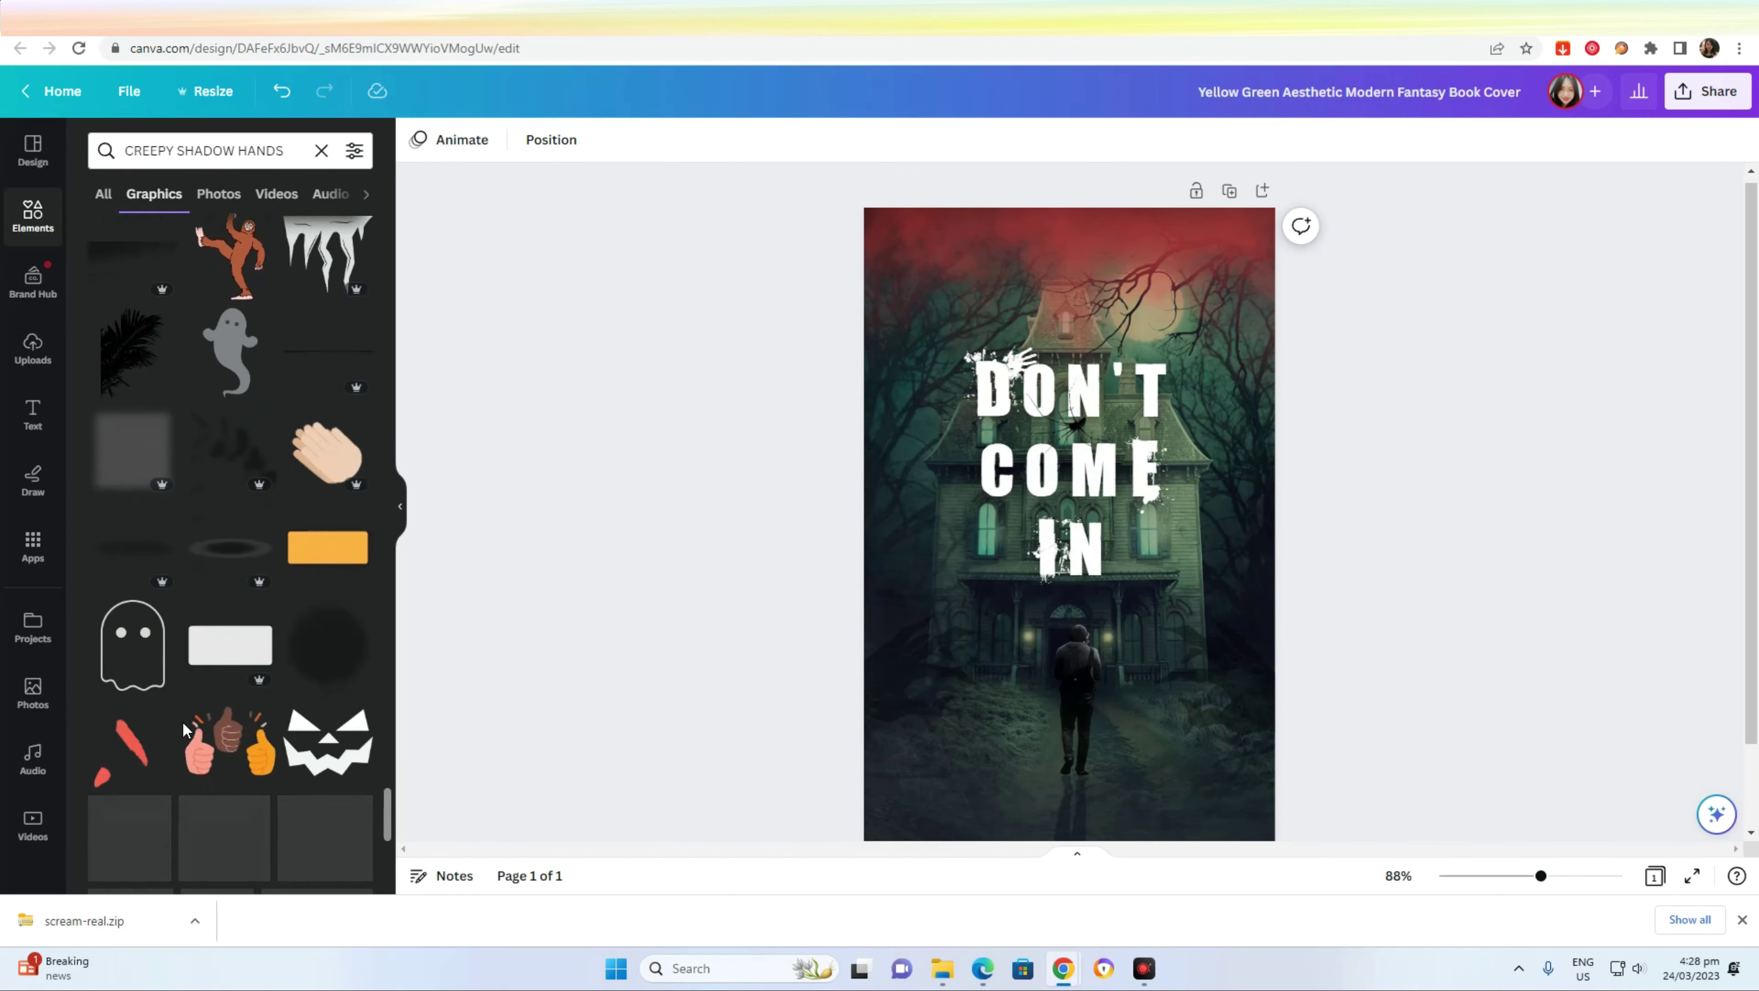
scroll(183, 728, "down", 10)
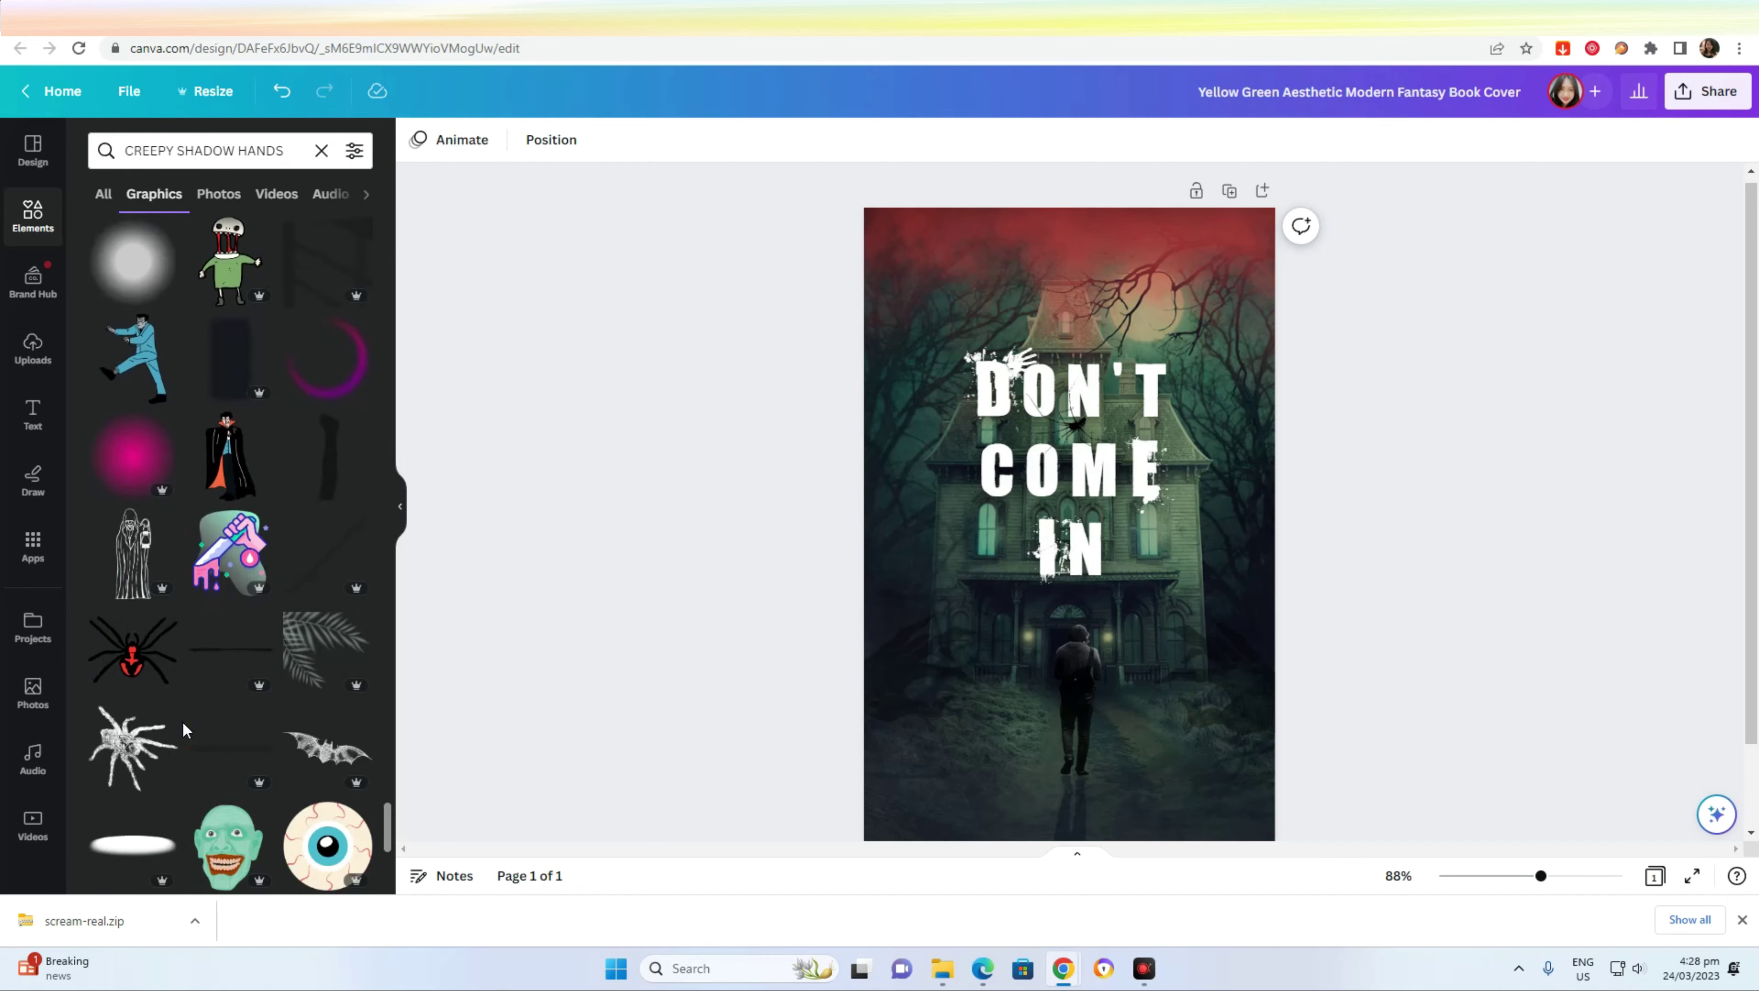
scroll(181, 720, "down", 5)
left_click(94, 142)
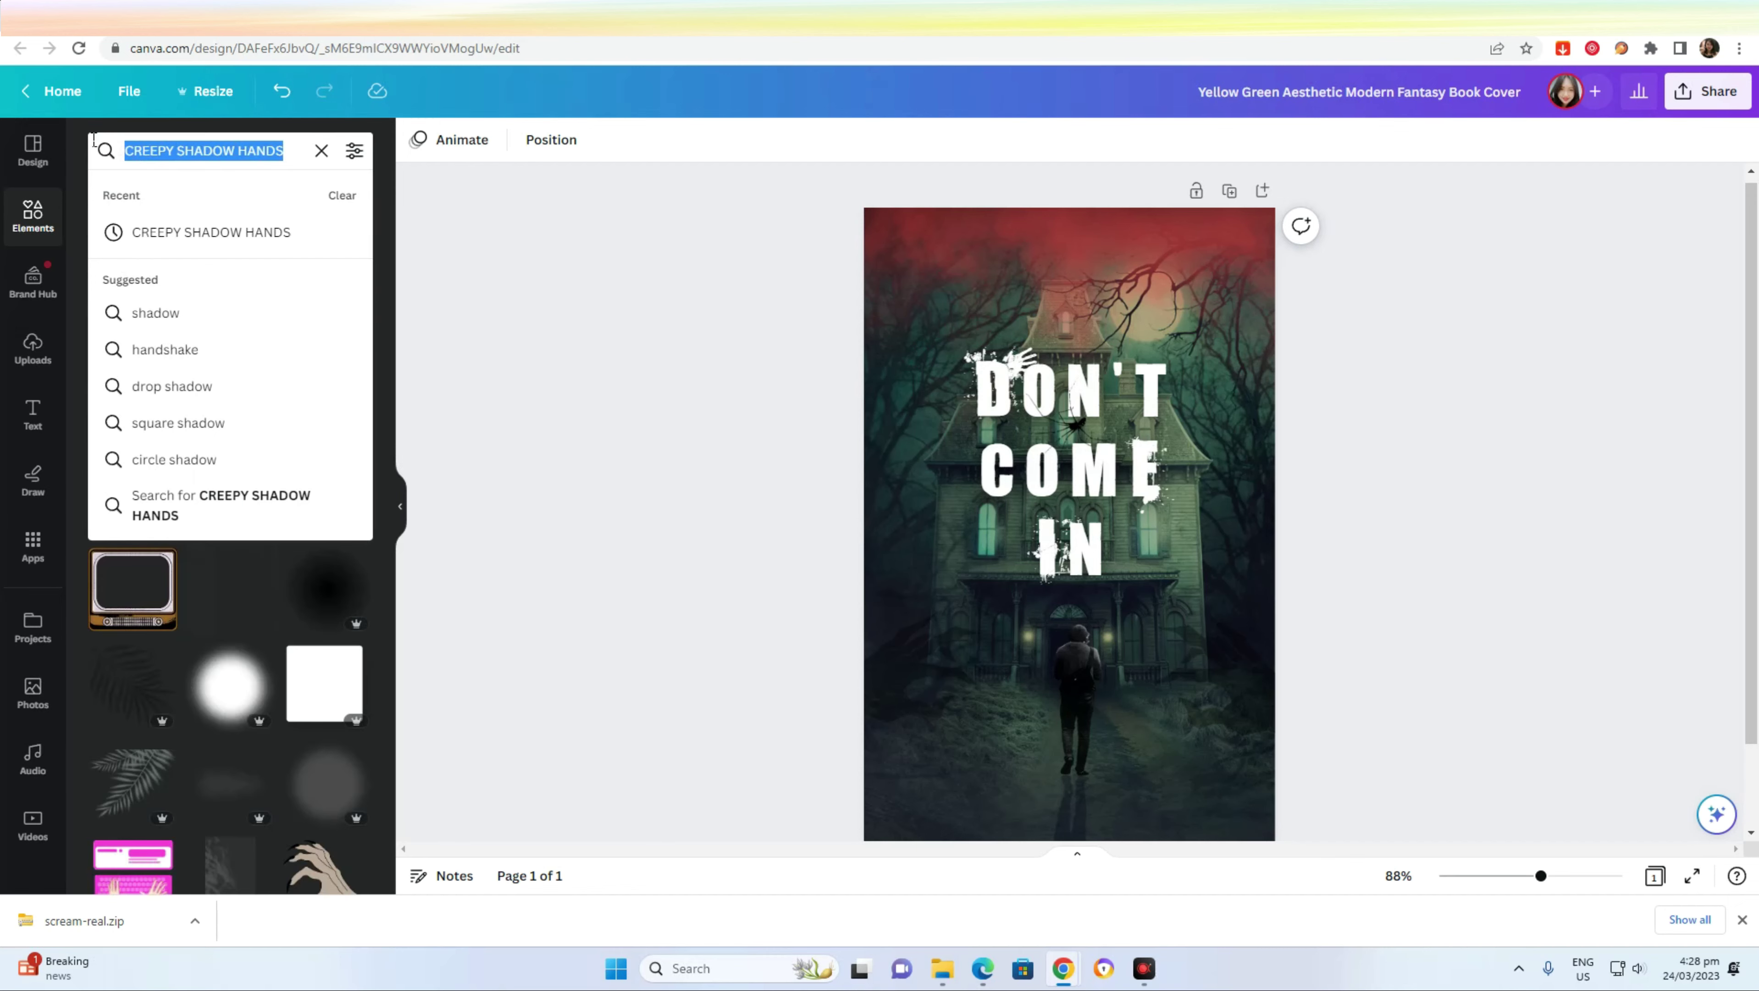
type("WHITE GIRL")
key("Return")
scroll(283, 668, "down", 5)
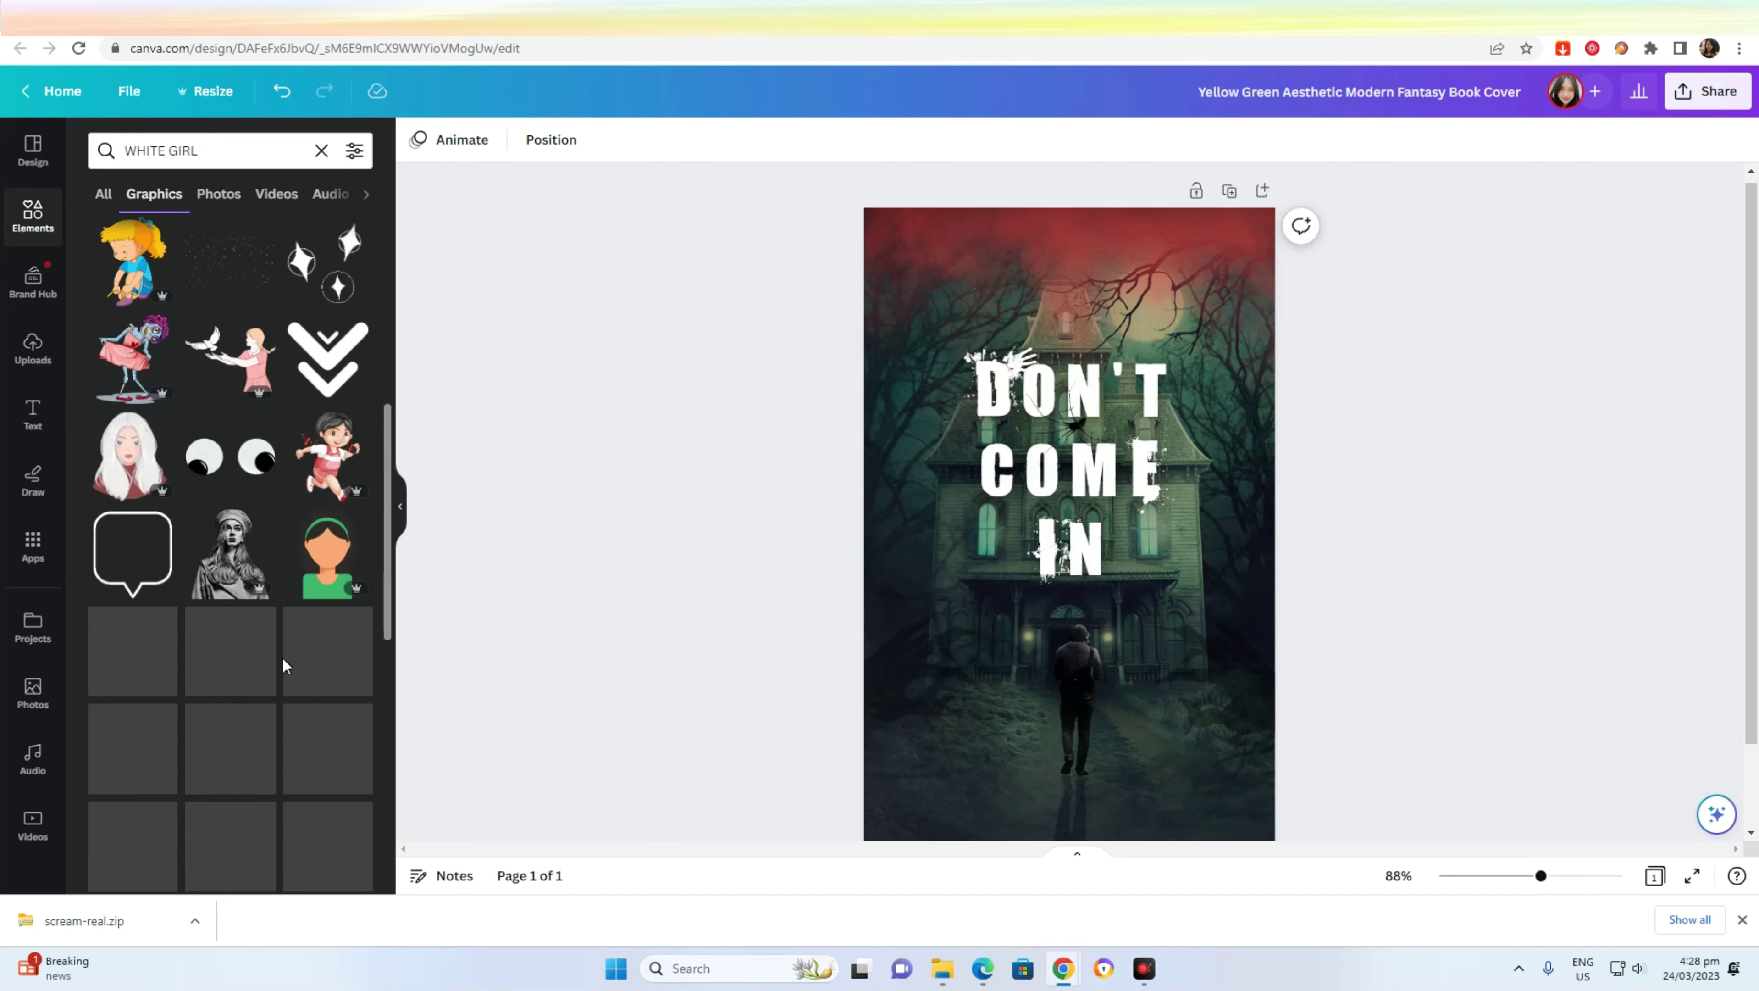
left_click_drag(201, 150, 185, 156)
double_click(185, 156)
type("LADY")
key("Return")
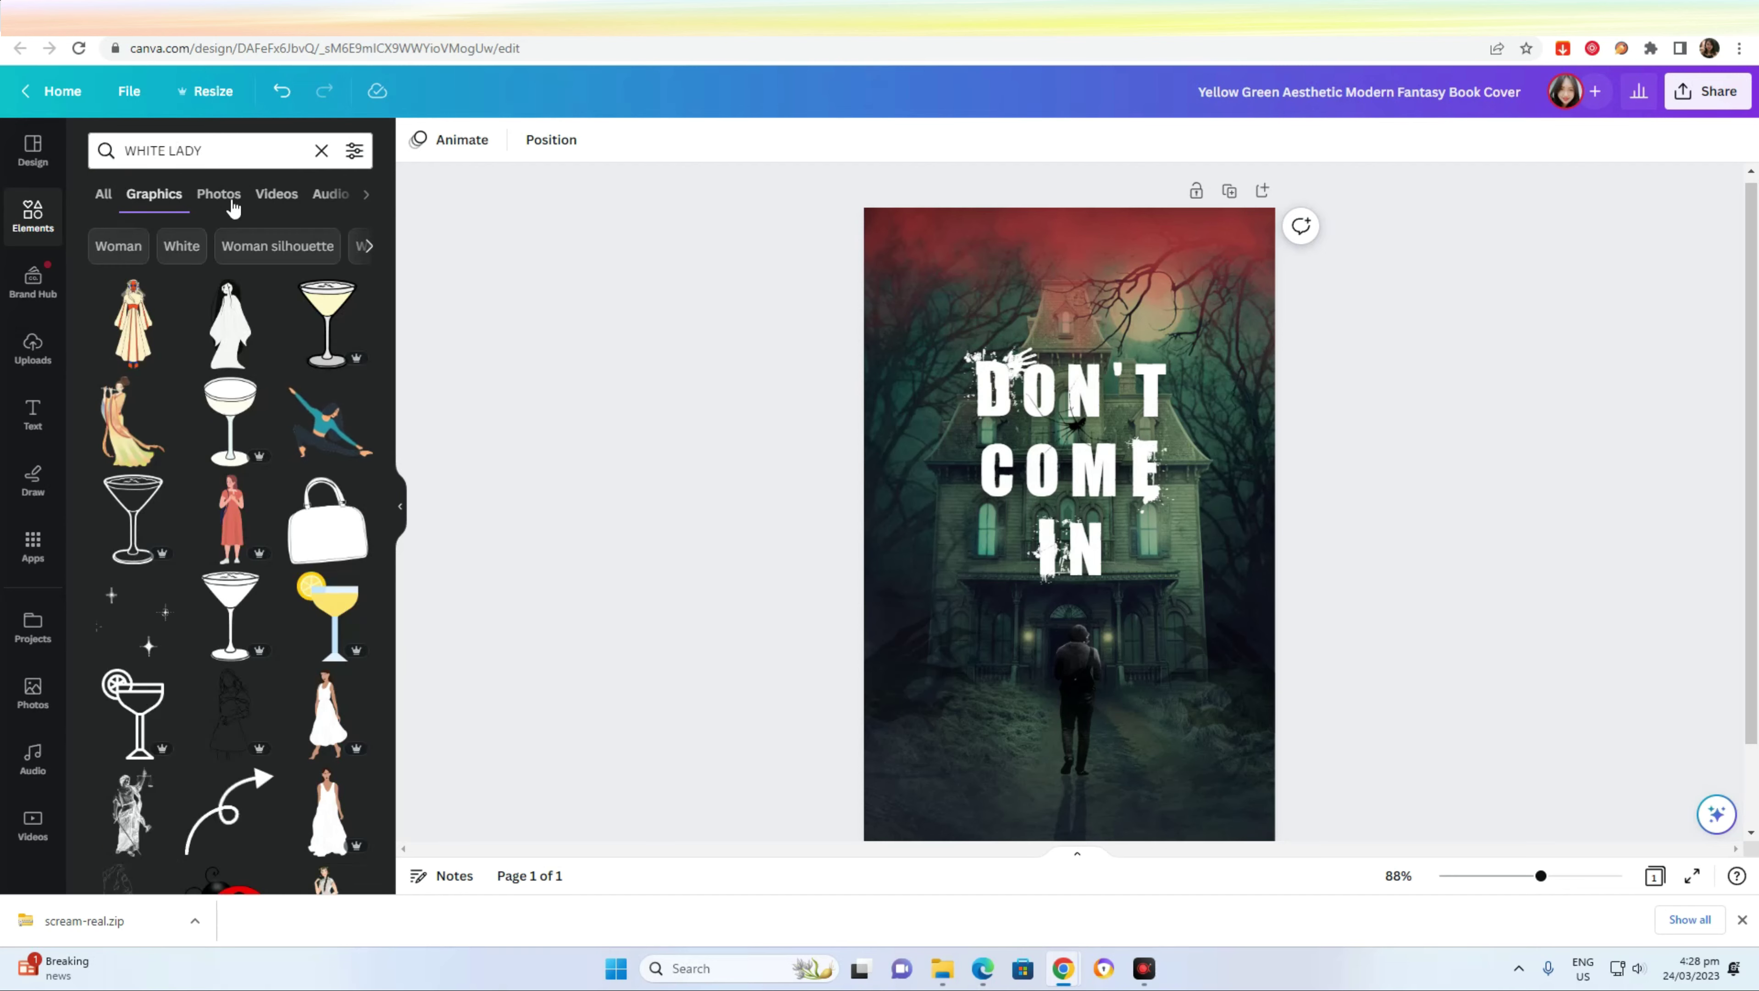
scroll(317, 608, "down", 5)
scroll(305, 569, "up", 8)
- Add the white ghost-lady graphic, shrink it to a small figure, then delete it
left_click(229, 322)
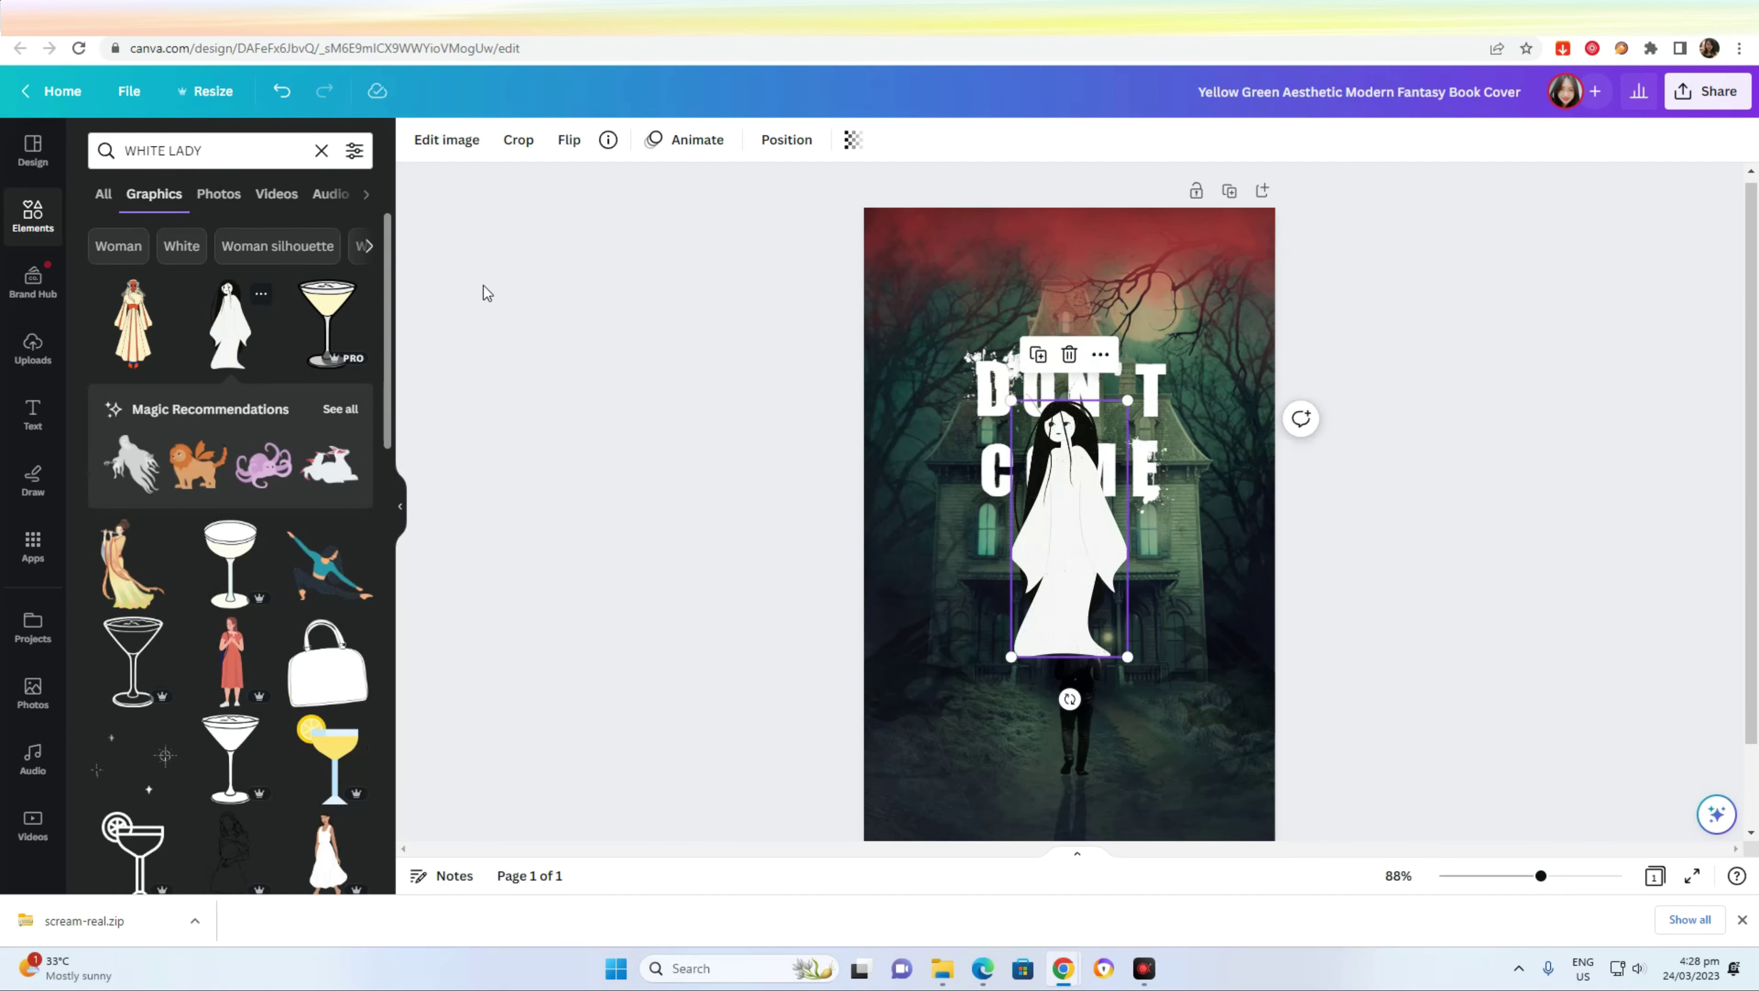
left_click_drag(1013, 398, 1193, 659)
left_click(1179, 642)
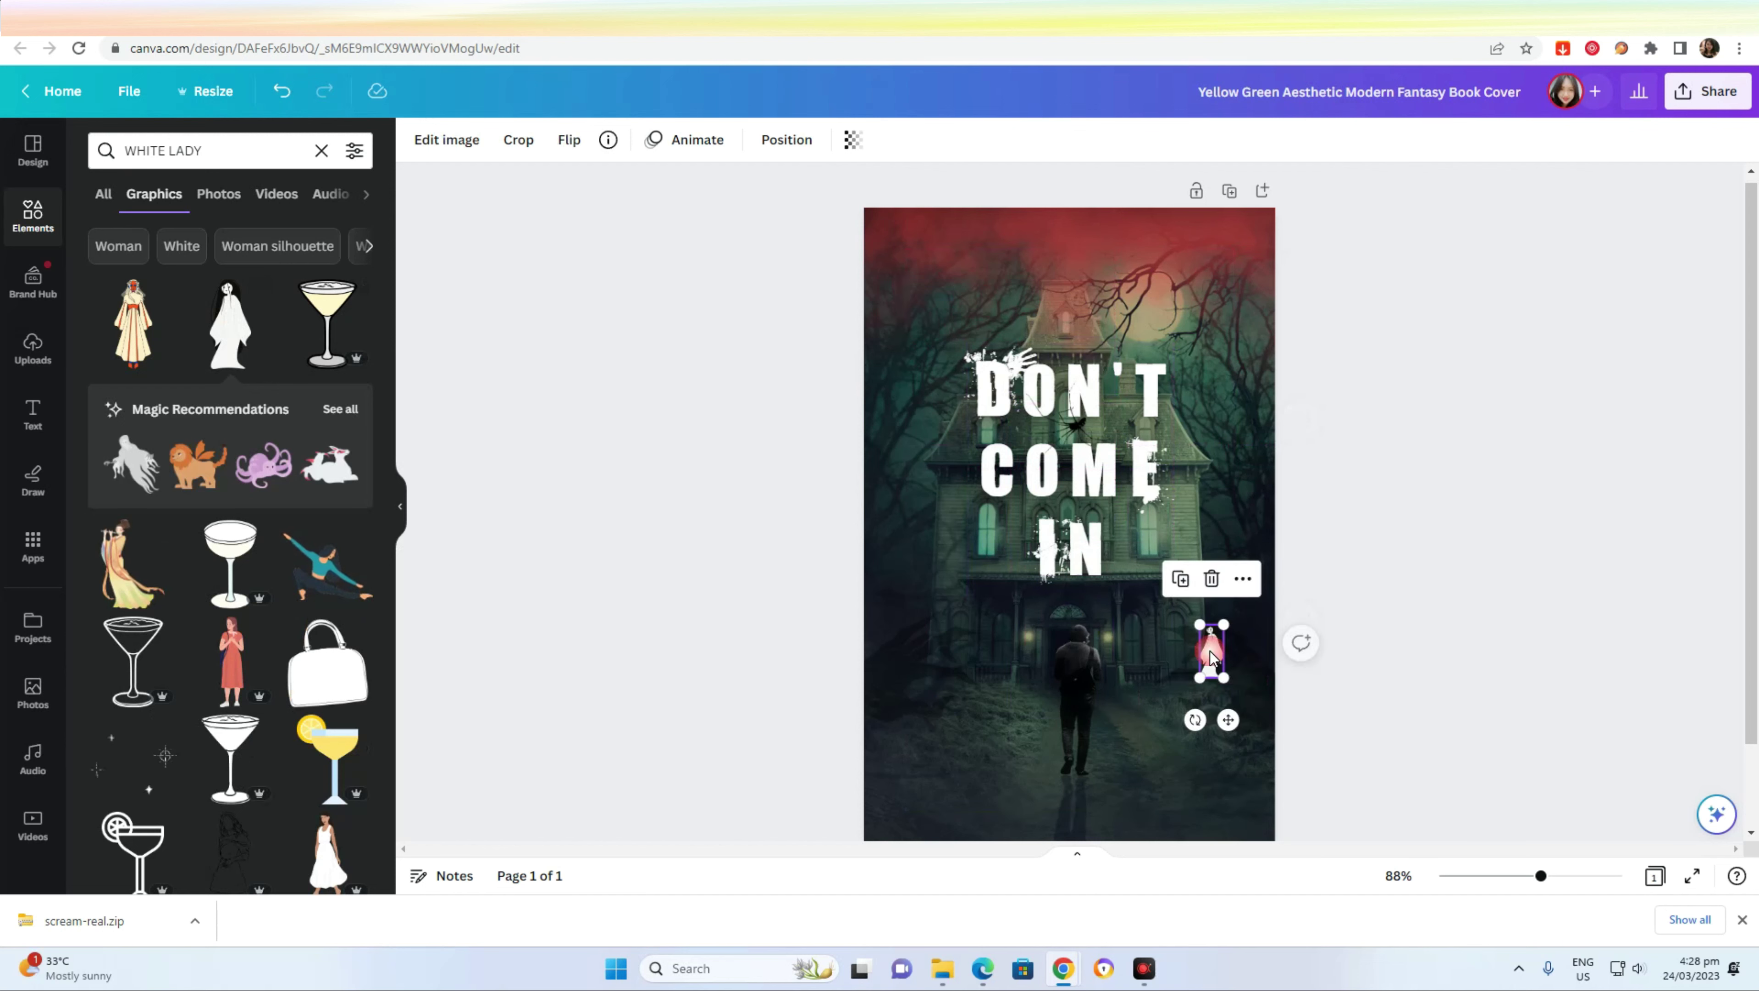
key("Delete")
- Move the DON'T COME IN title and the spider graphic higher on the cover
left_click(1099, 391)
left_click_drag(1099, 391, 1100, 347)
left_click(1331, 541)
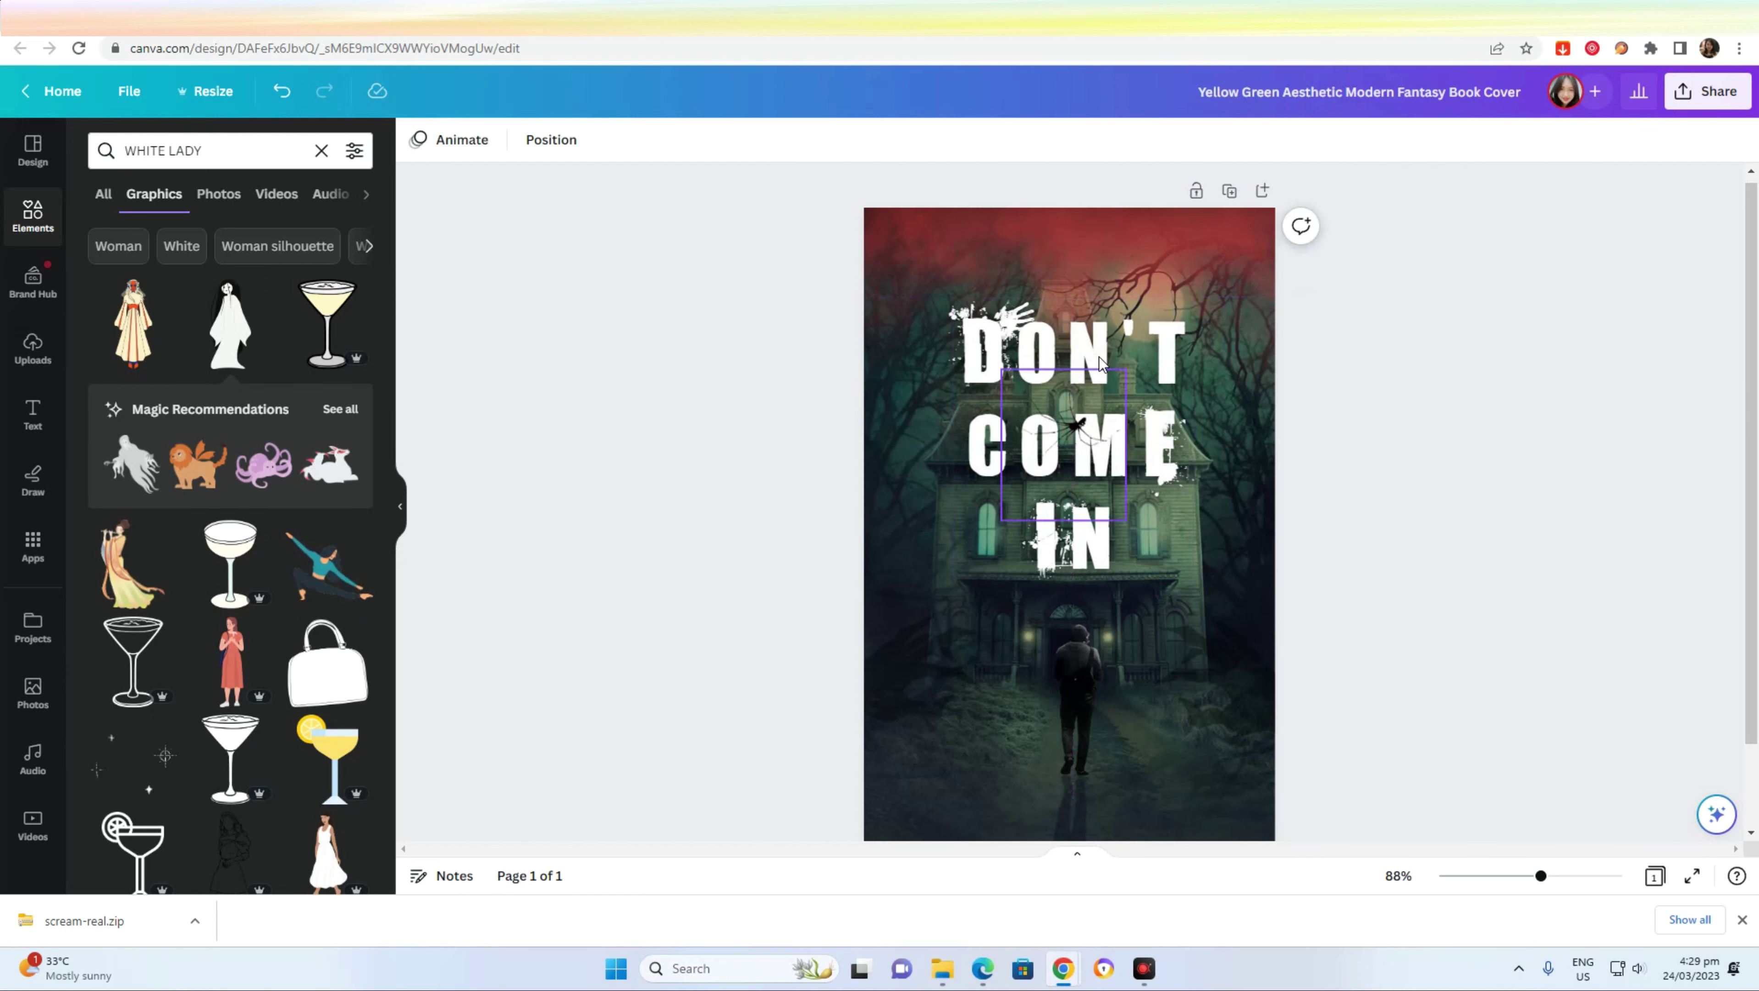
left_click_drag(1065, 430, 1063, 407)
left_click(1484, 524)
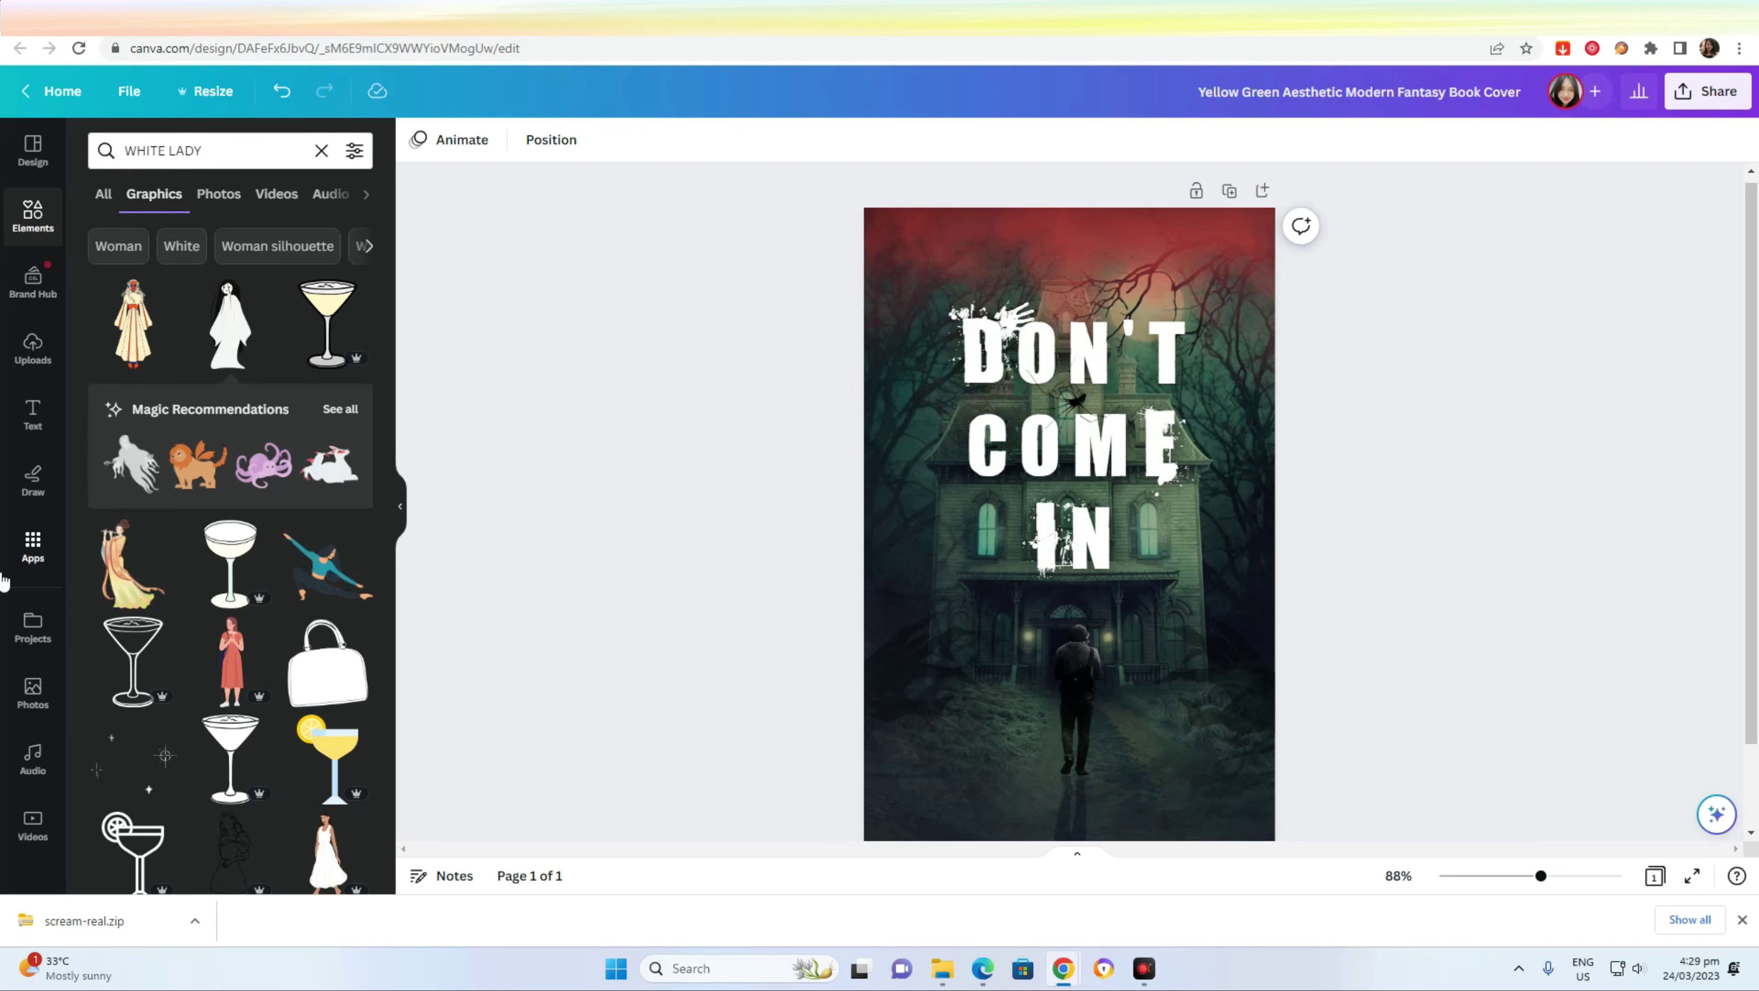
scroll(251, 486, "down", 5)
- Search elements for 'CREEPY EYES' and place a sparkle star beside the house's doorway
scroll(251, 485, "up", 5)
triple_click(118, 150)
type("C")
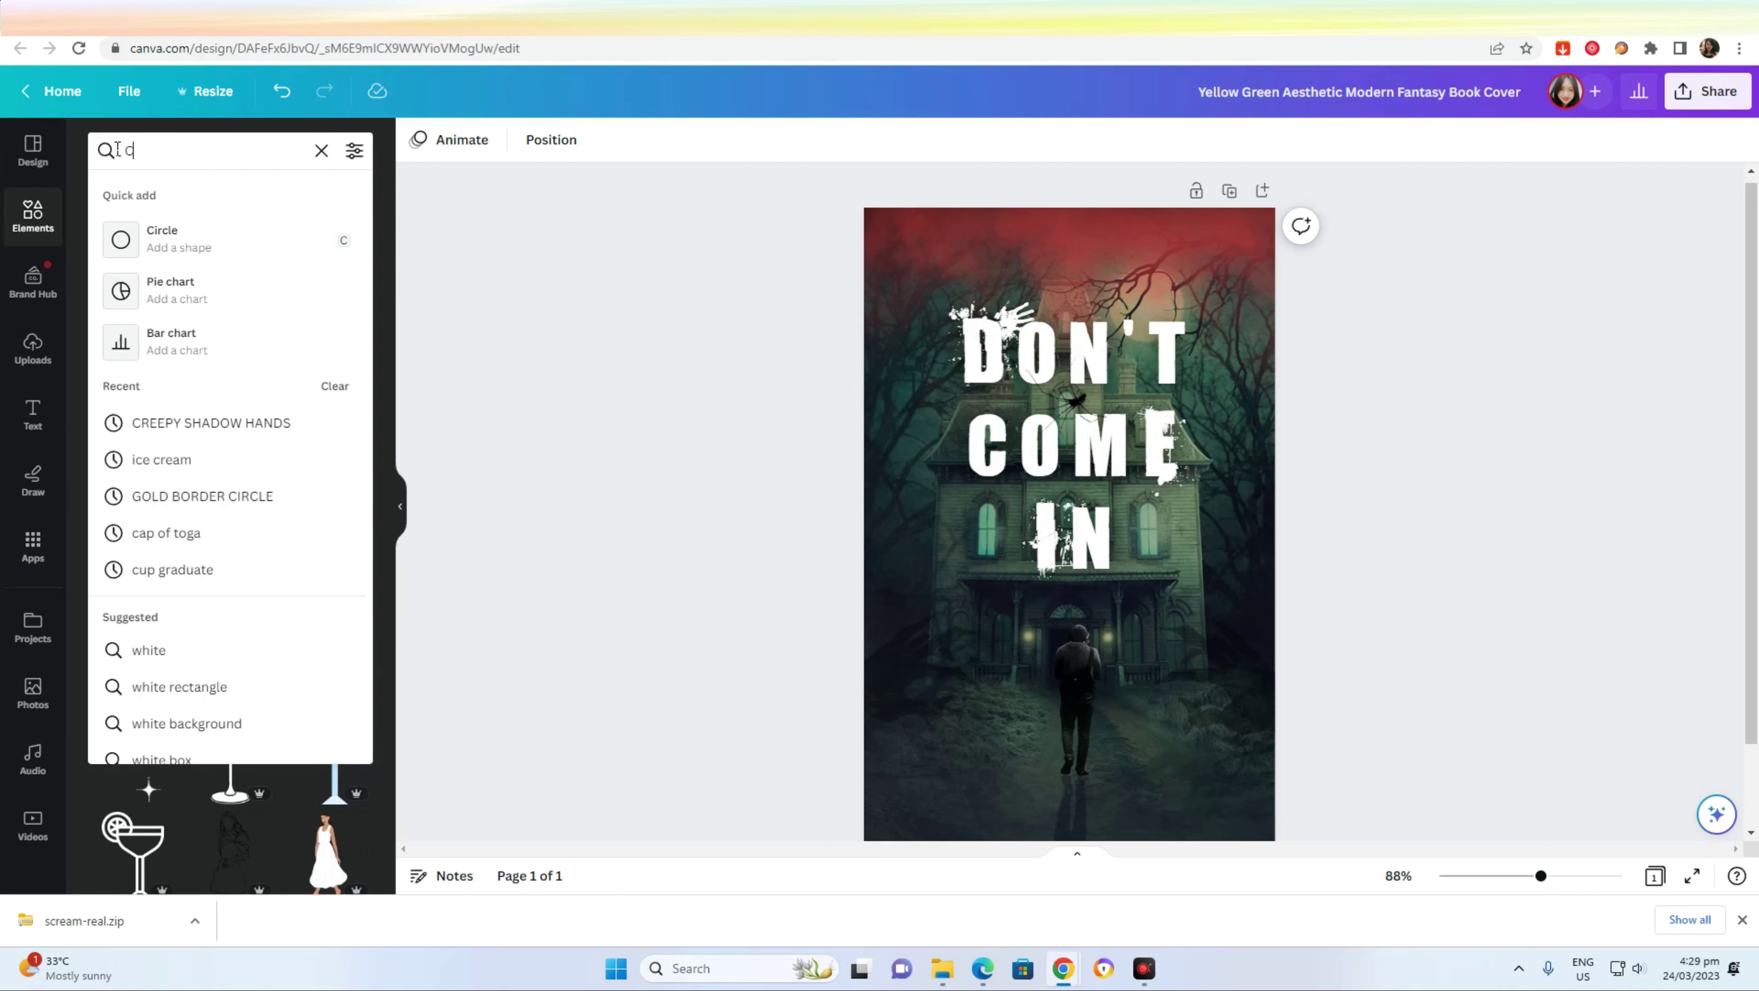
type("REEPY EYES")
key("Return")
scroll(229, 486, "down", 5)
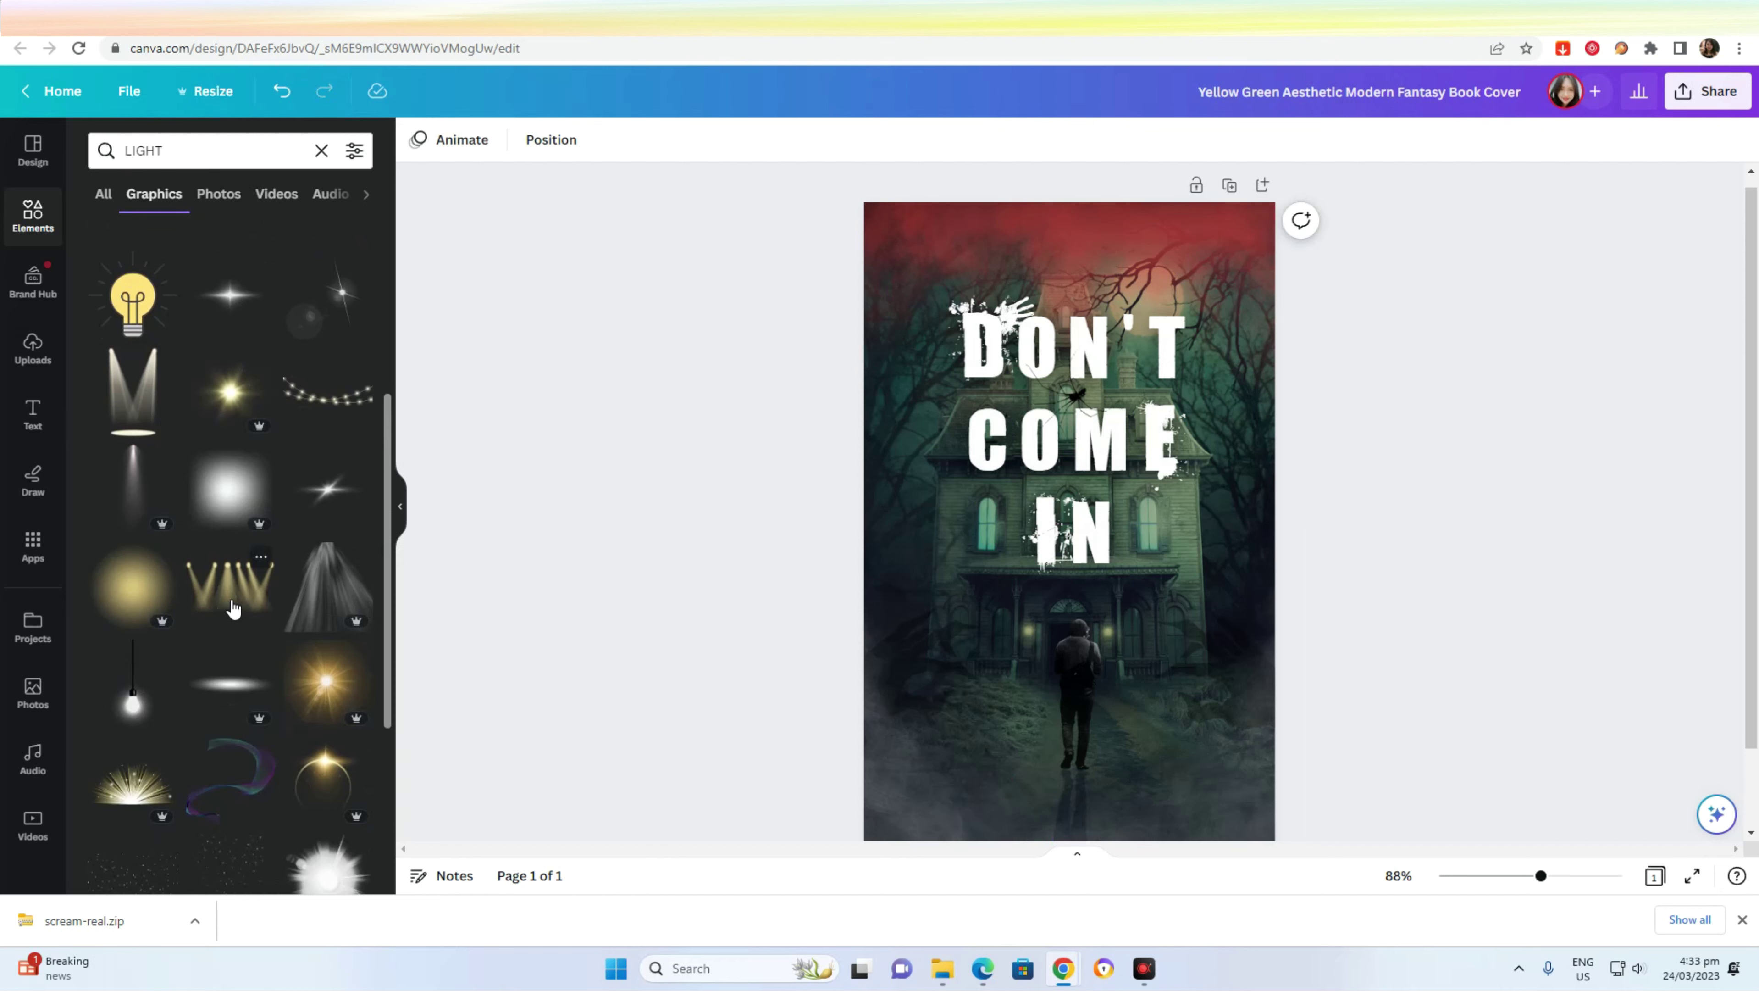
scroll(234, 609, "down", 5)
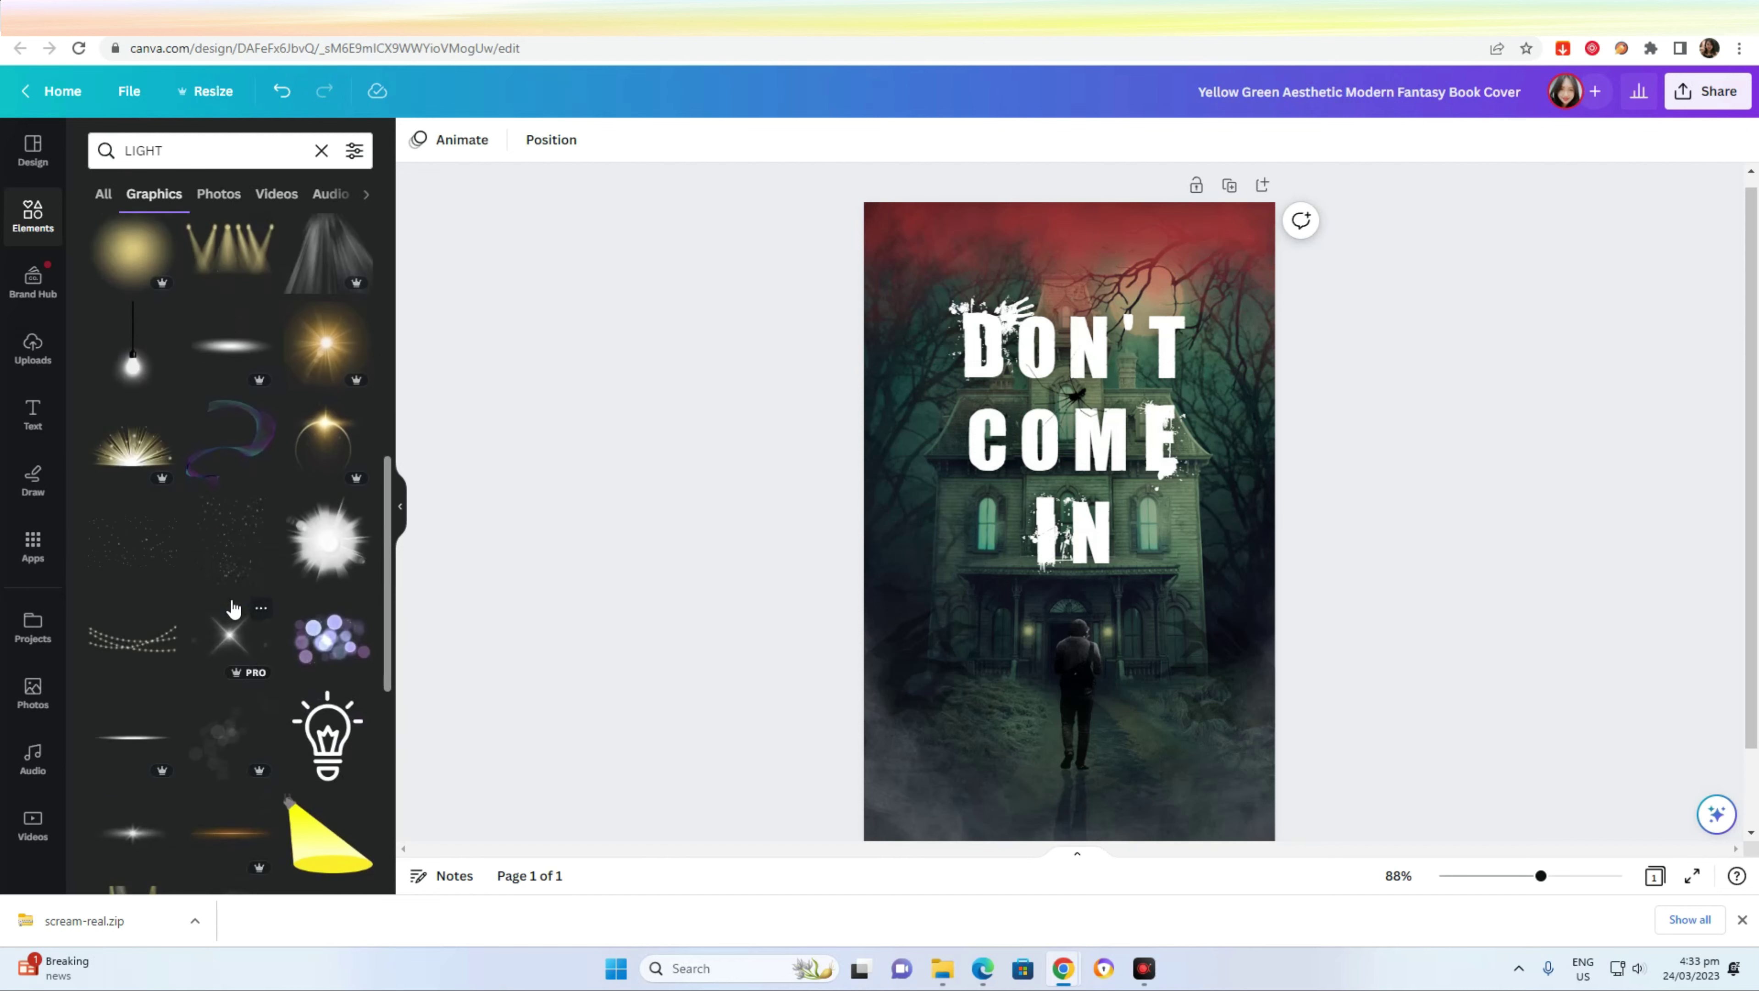
left_click(229, 632)
left_click_drag(228, 632, 1035, 698)
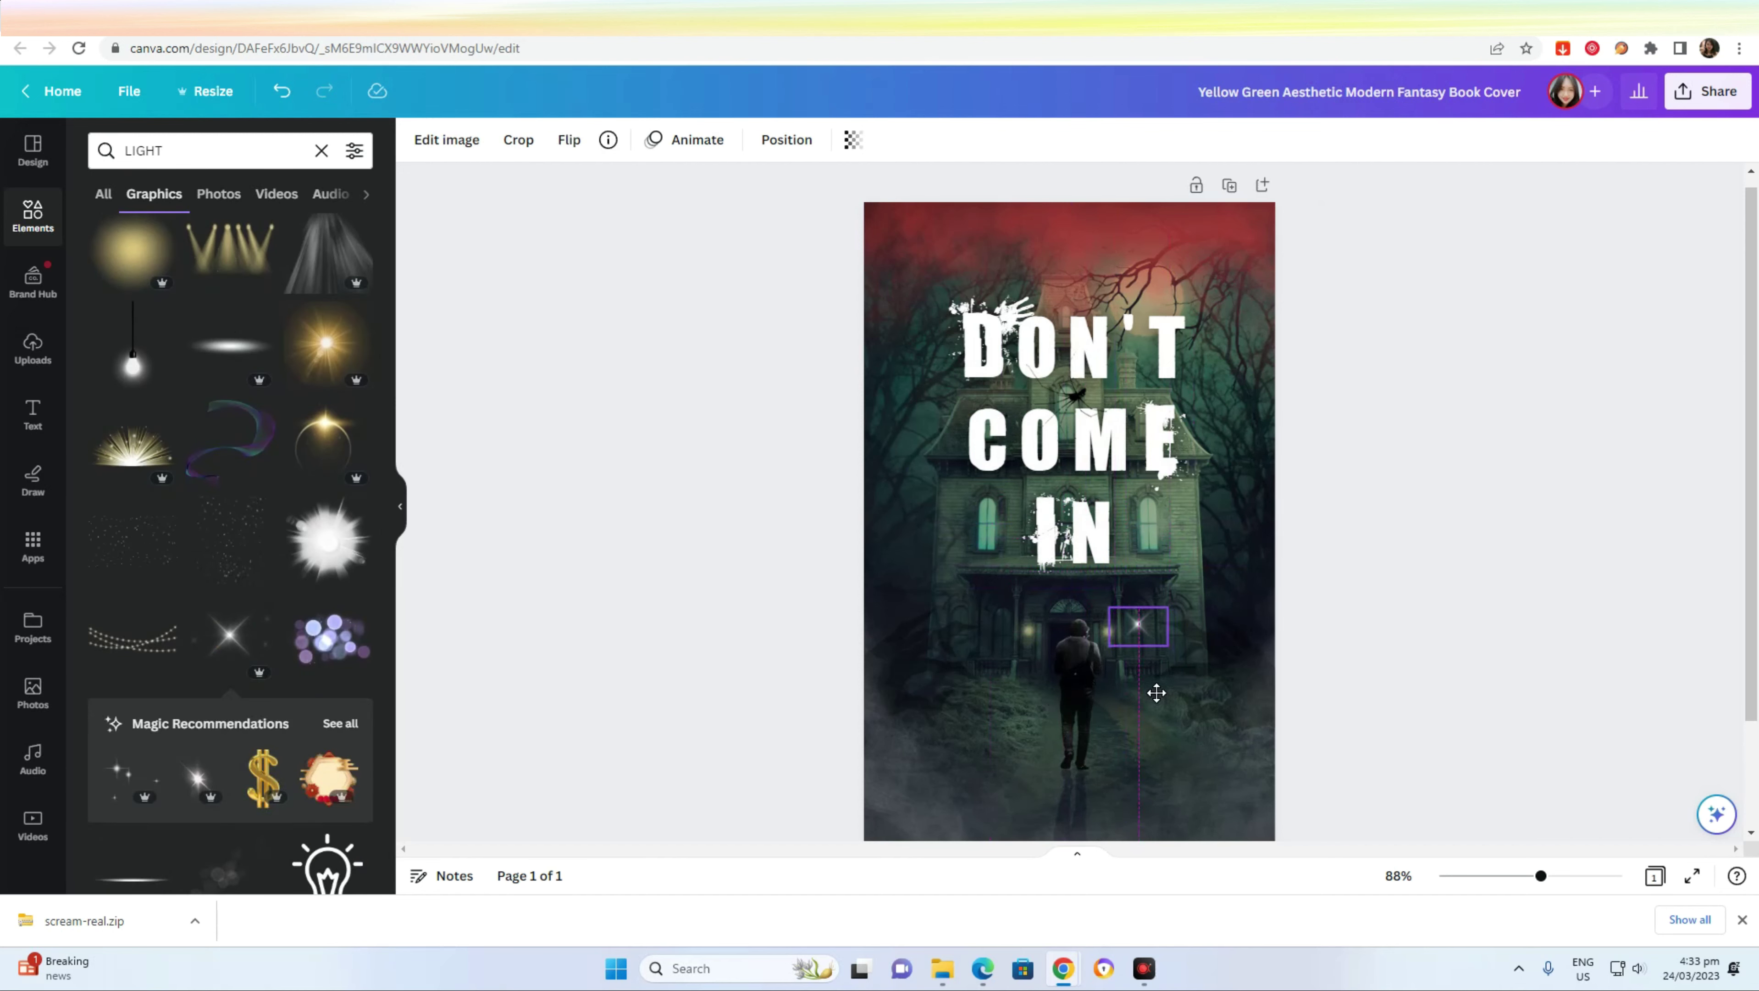
left_click_drag(1157, 693, 1157, 693)
left_click(1355, 687)
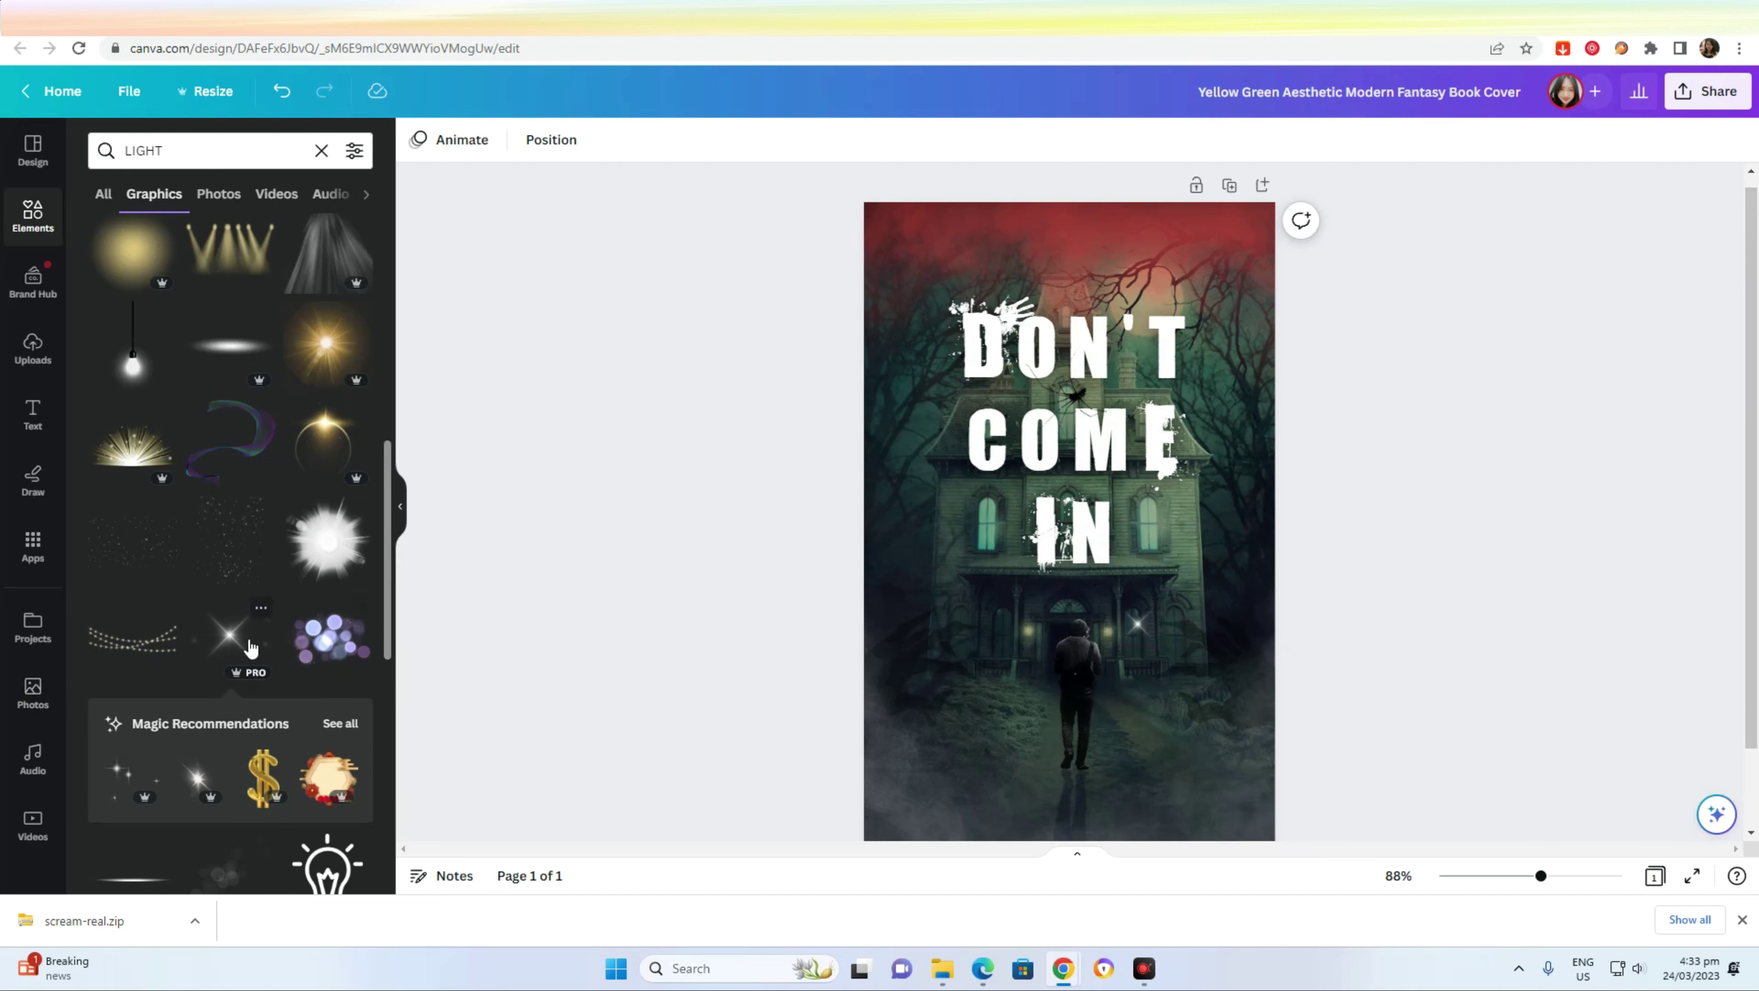
- Add a glow graphic over the walking figure, send it one layer backward, and shrink it to 137×137
scroll(251, 648, "down", 5)
scroll(251, 648, "down", 4)
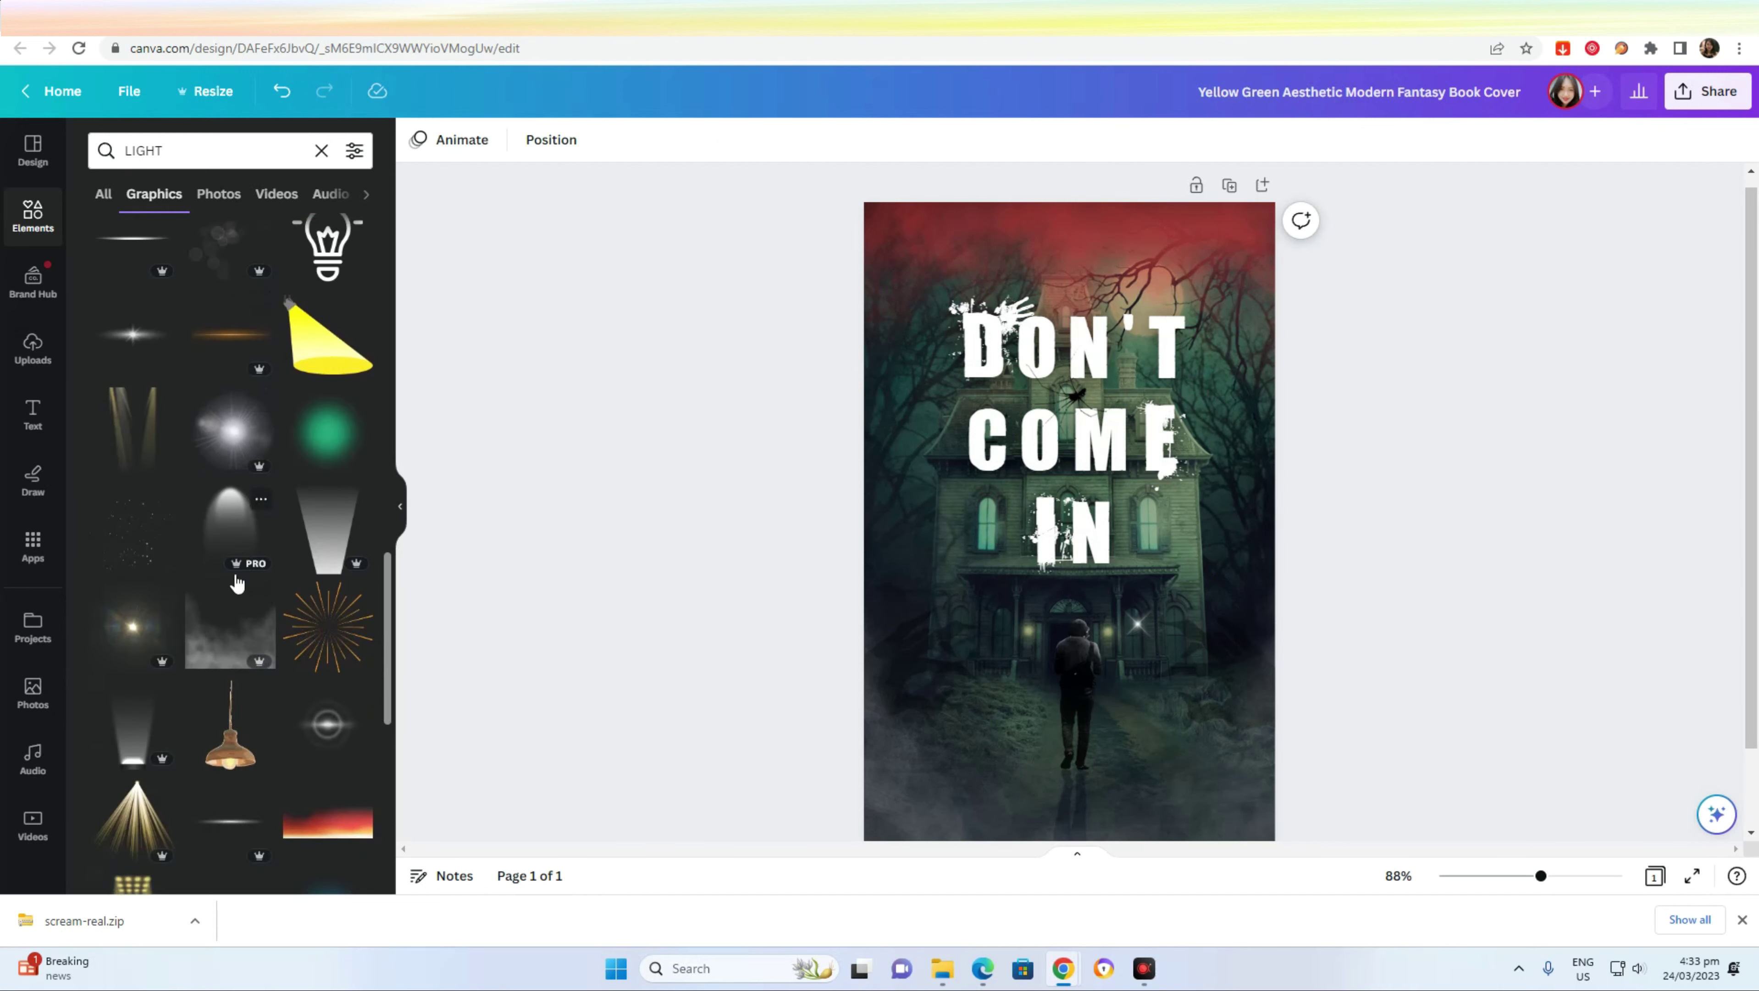
scroll(236, 583, "down", 5)
scroll(233, 545, "down", 10)
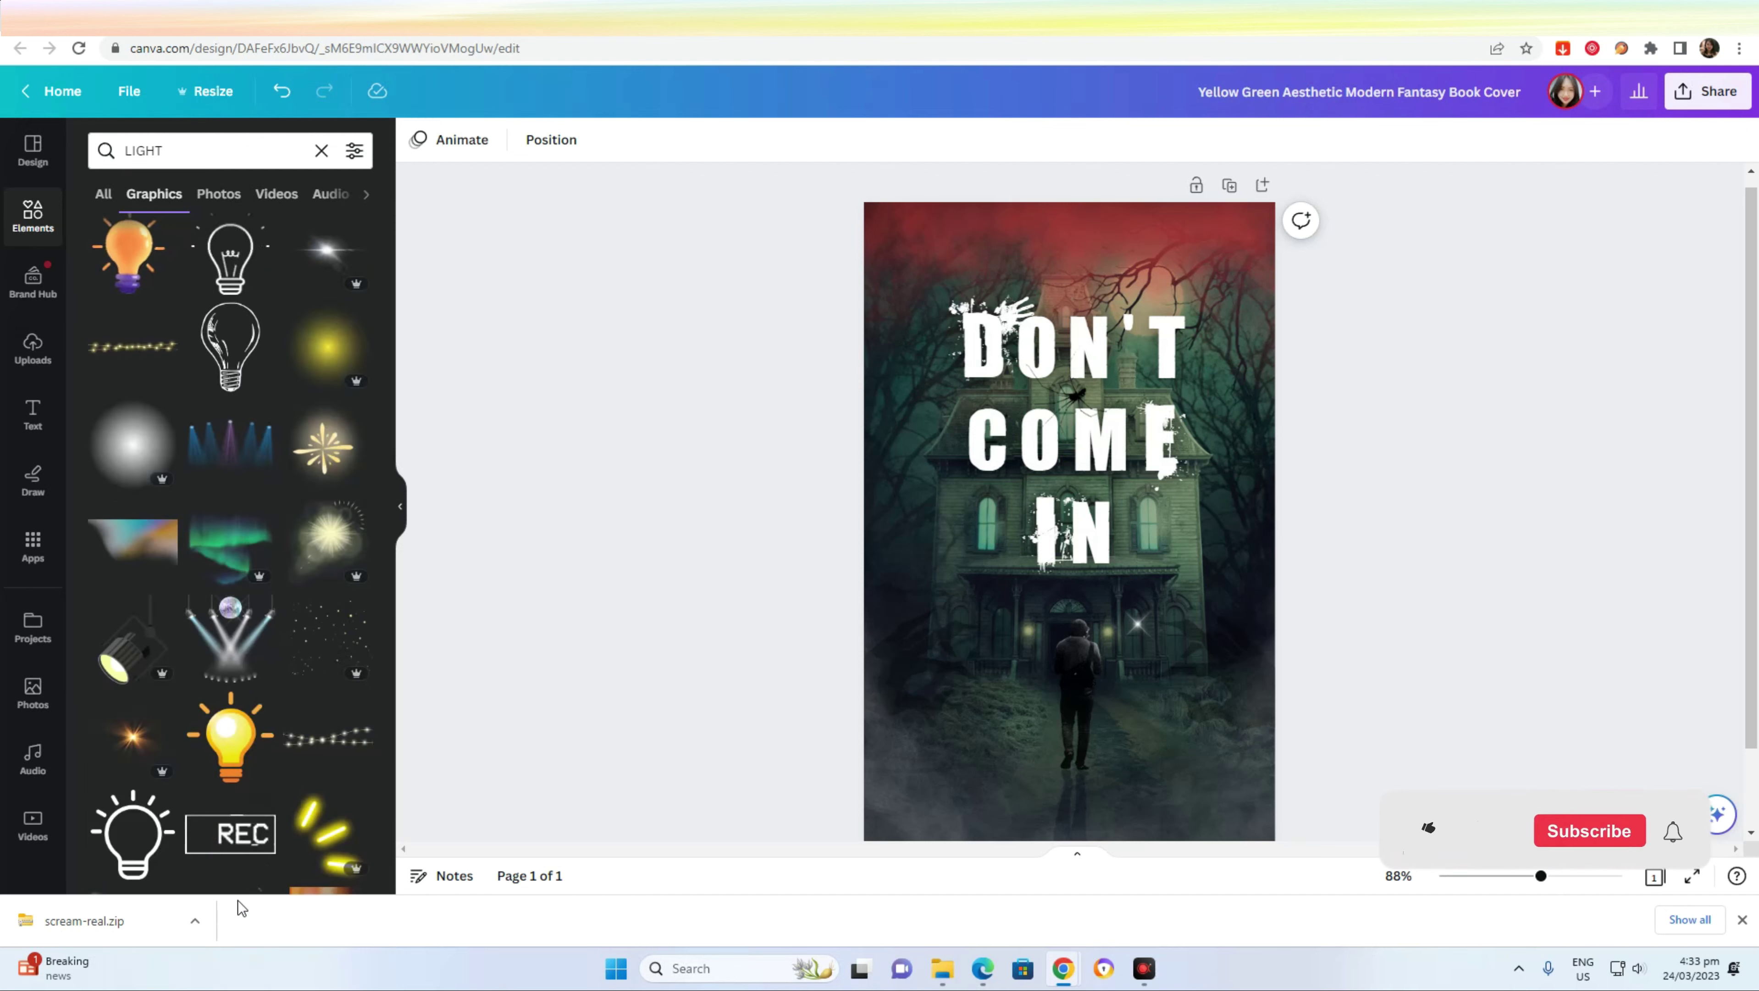
left_click_drag(388, 766, 371, 222)
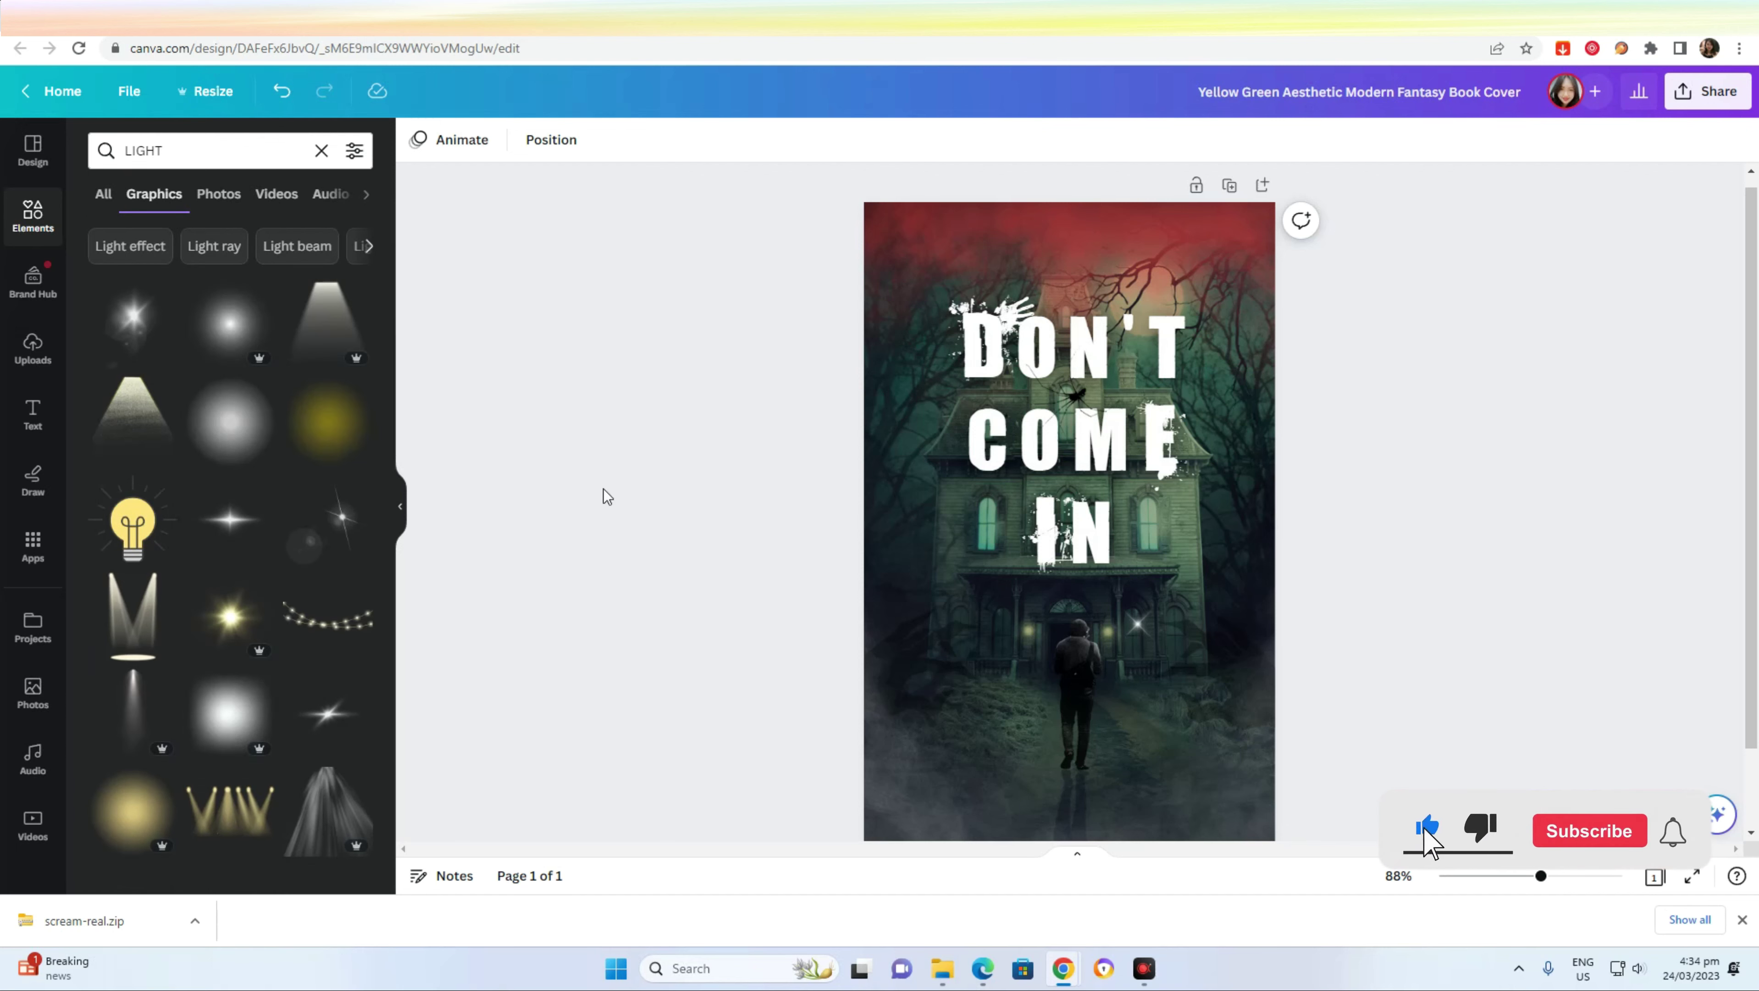
left_click(216, 337)
left_click_drag(1068, 529, 1066, 653)
left_click(794, 143)
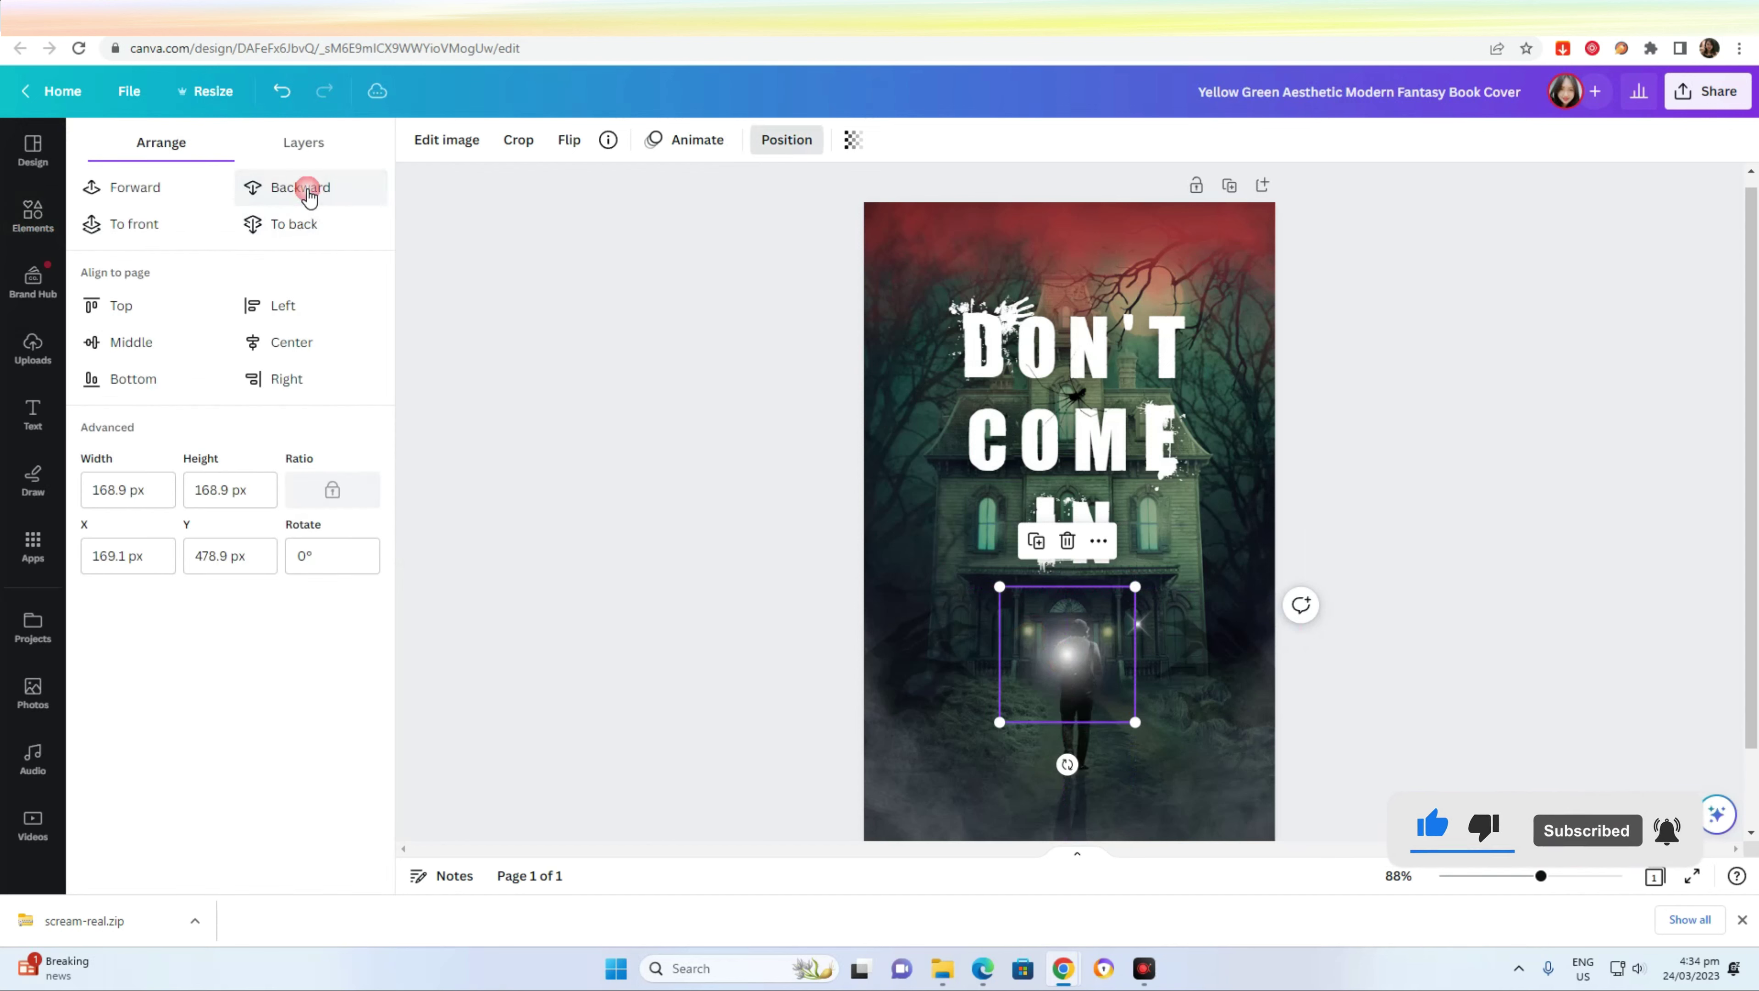
left_click(309, 194)
left_click(1577, 631)
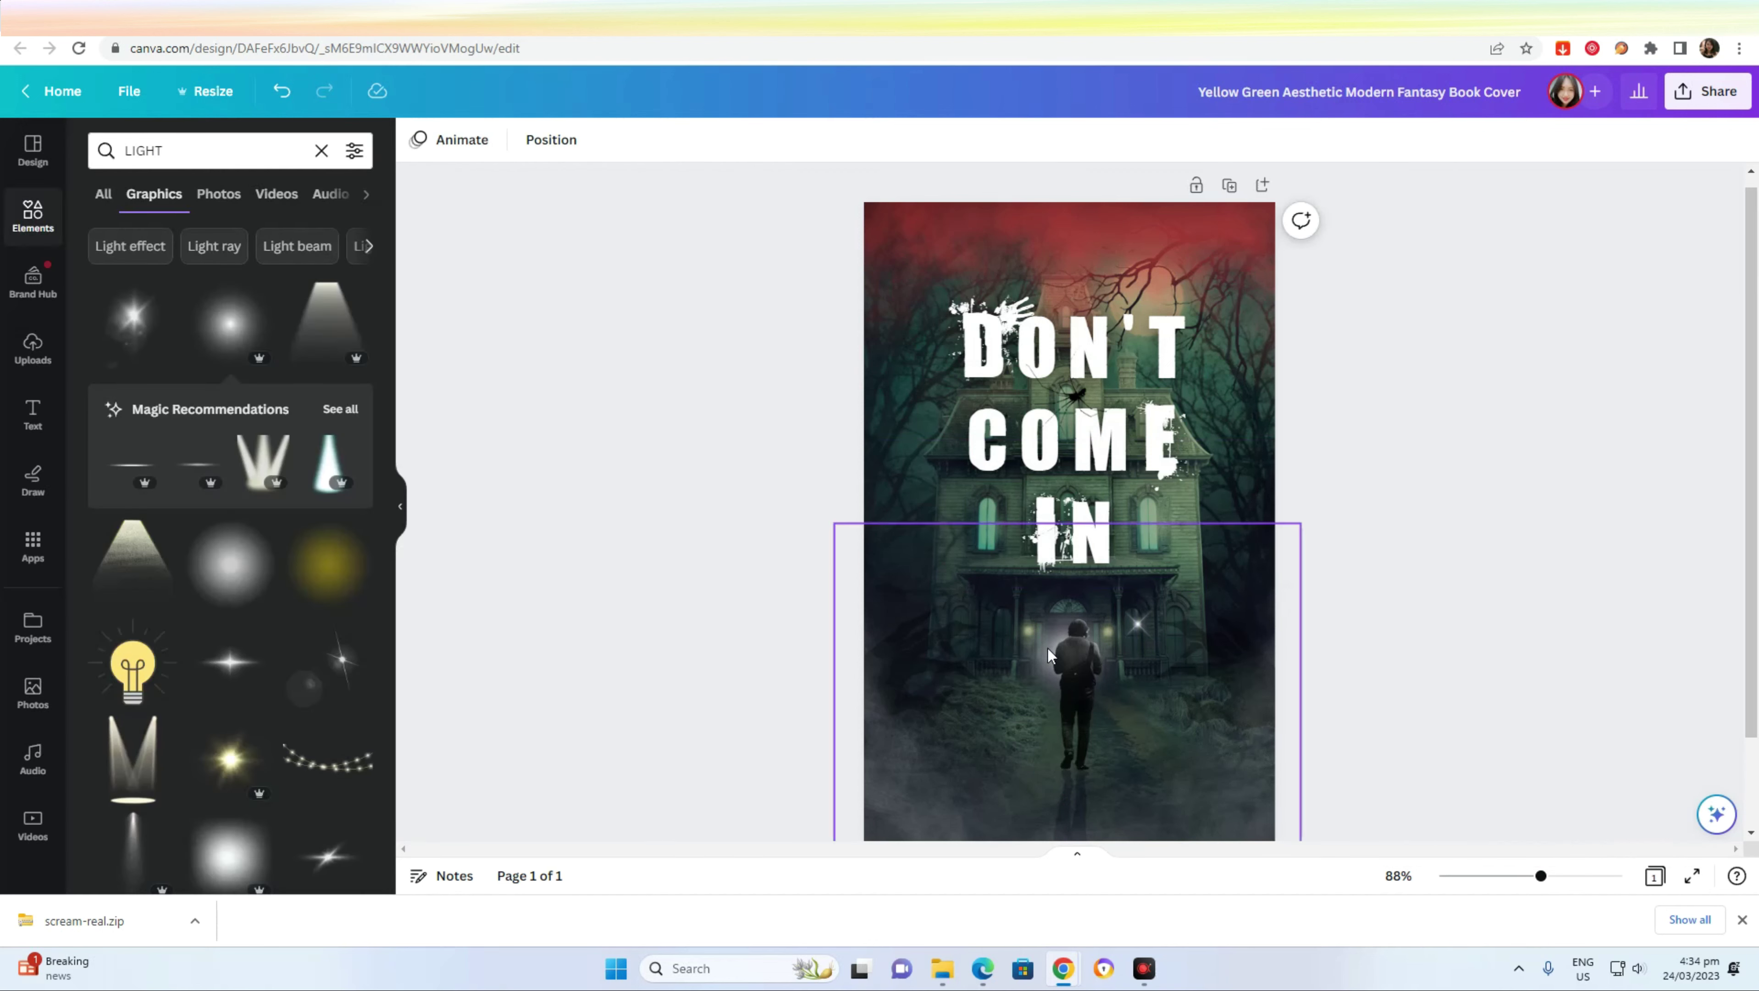
left_click_drag(1049, 655, 1017, 616)
- Shift the walking figure slightly left and drag the fog element over the lower cover
left_click_drag(1126, 660, 1056, 667)
left_click_drag(1171, 738, 1218, 552)
left_click(1581, 645)
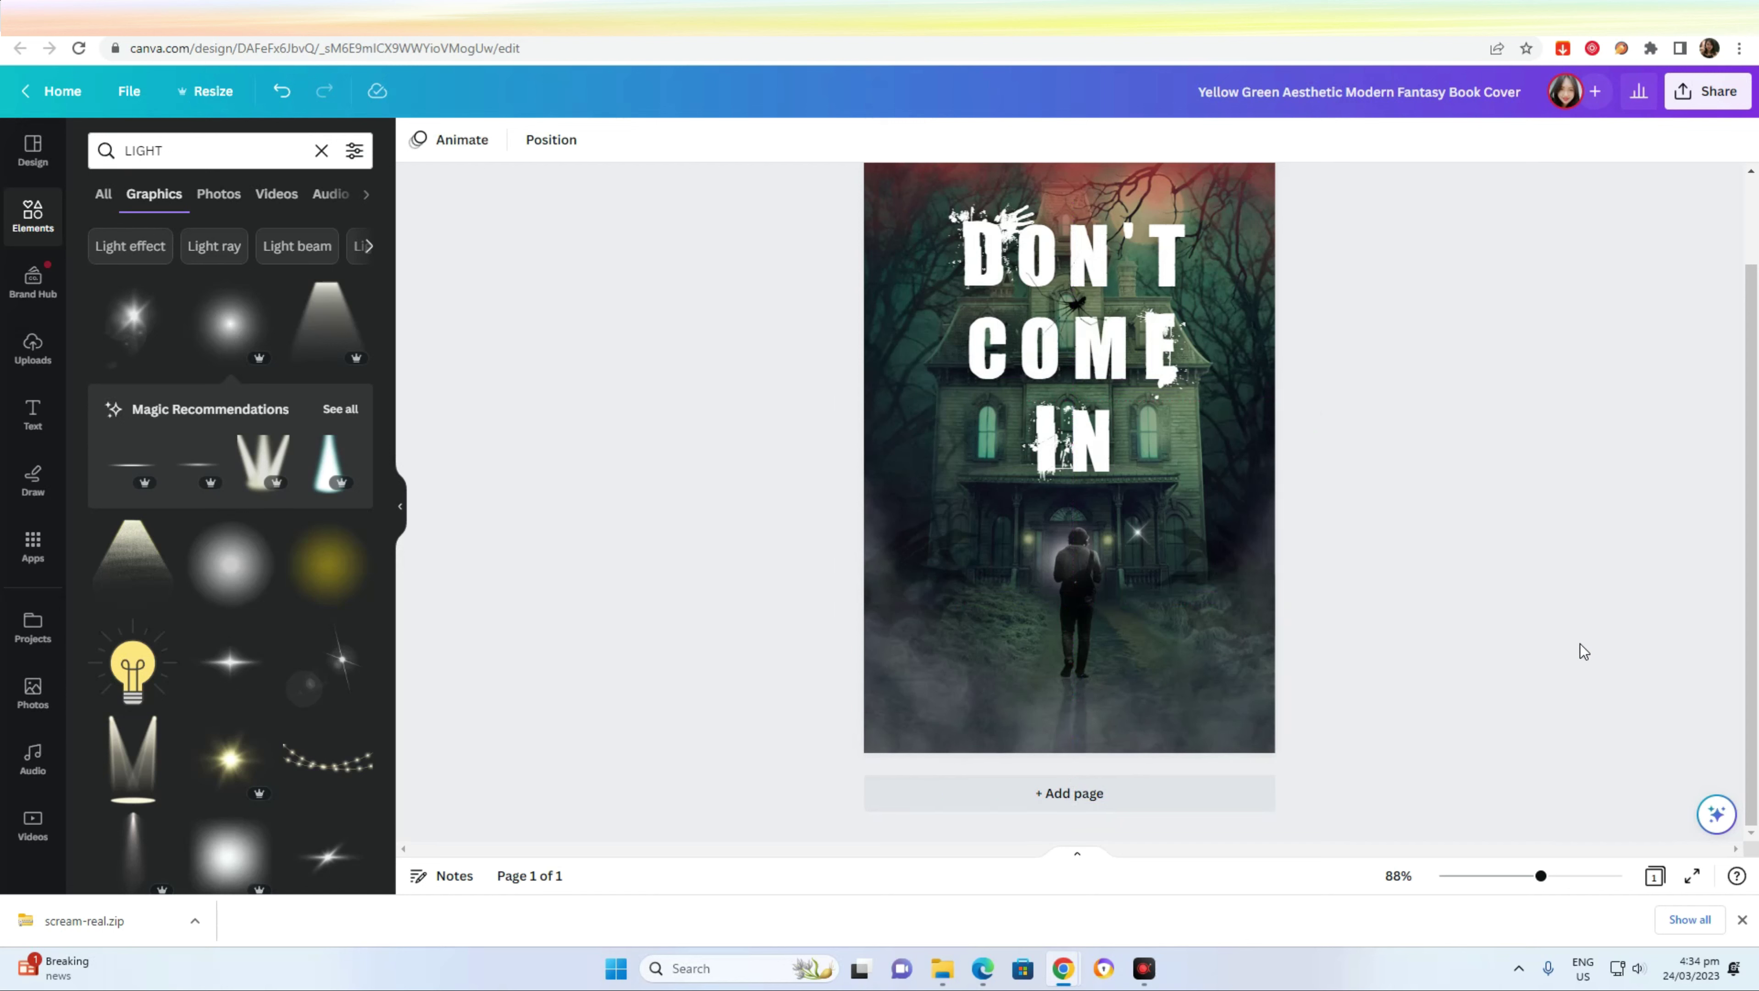
left_click(217, 150)
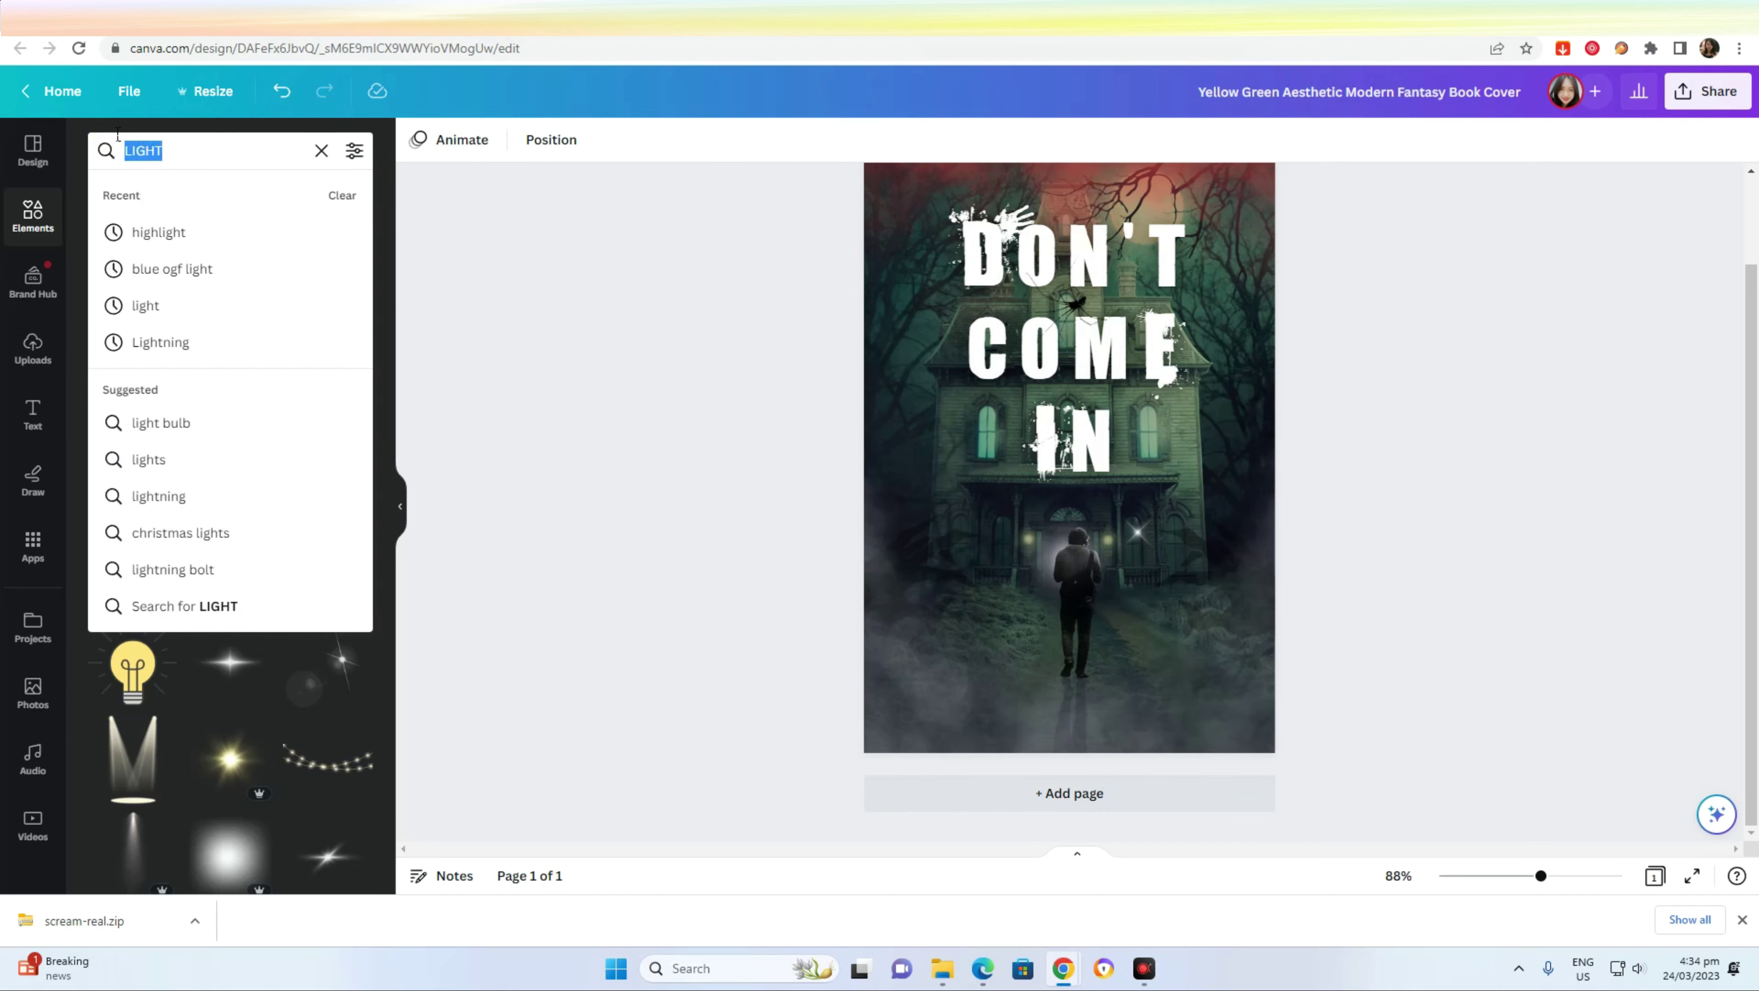
- Search 'SHADOW GIRL', switch to 'Woman silhouette', and add the black woman silhouette
type("SHADOW GIRL")
key("Return")
scroll(249, 604, "down", 15)
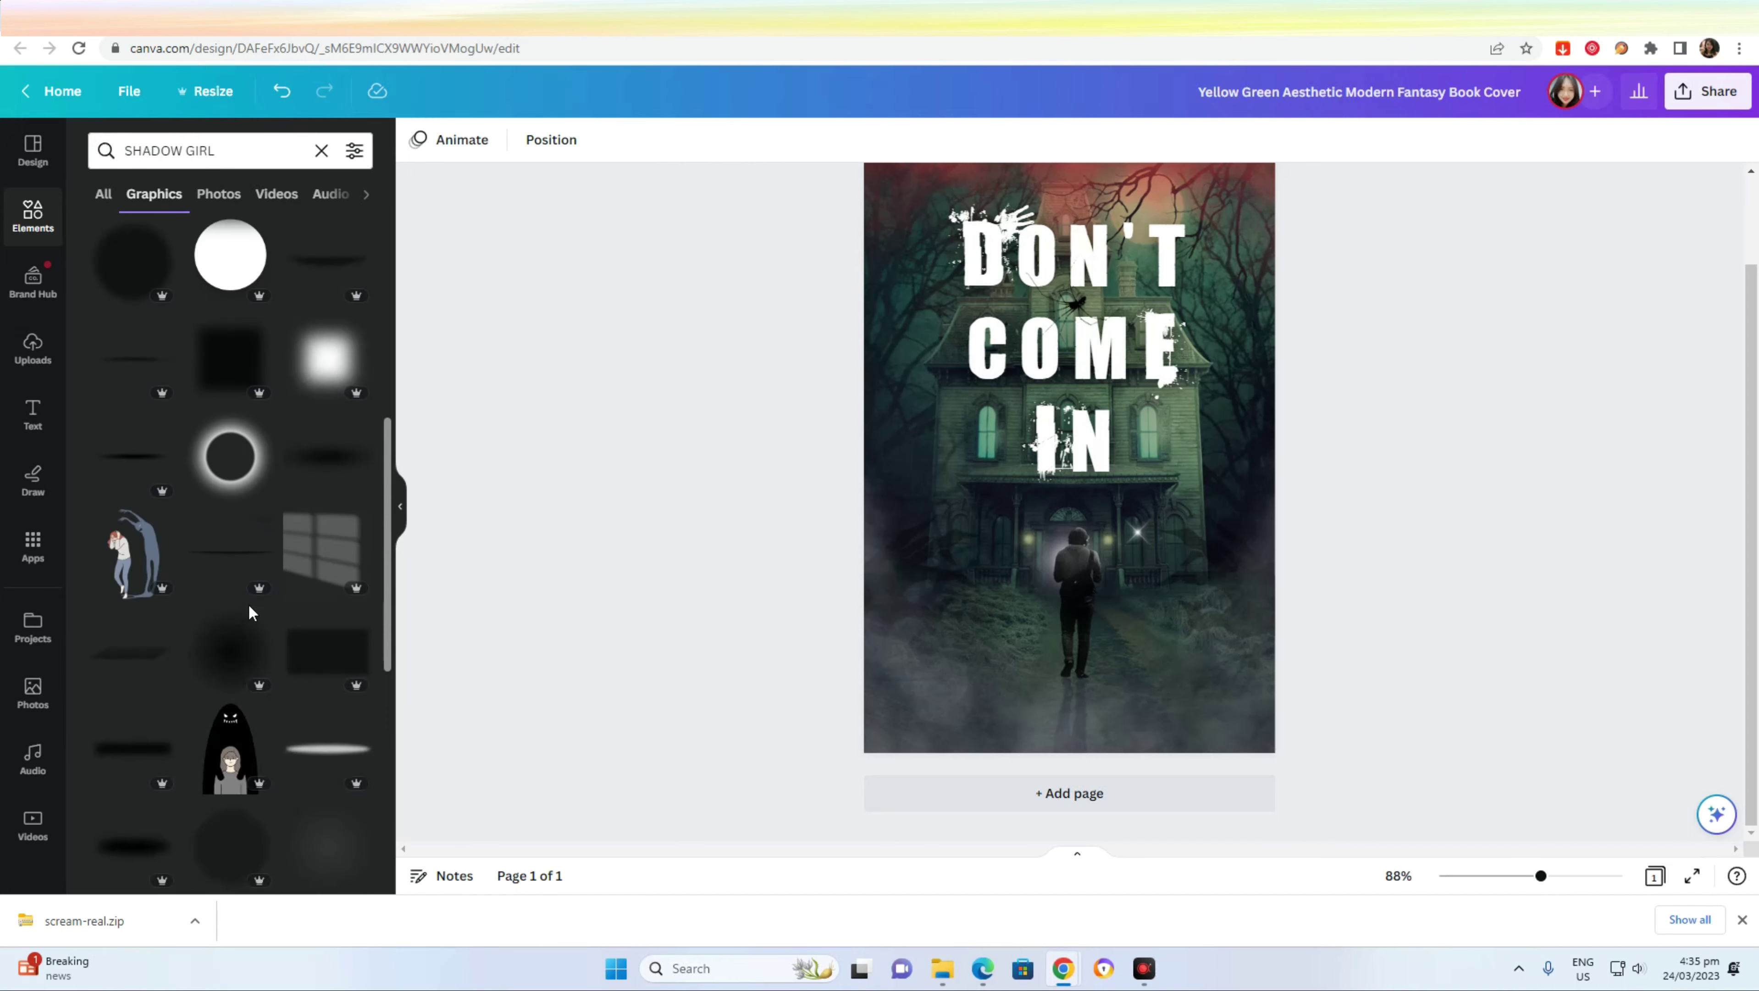
scroll(251, 613, "down", 10)
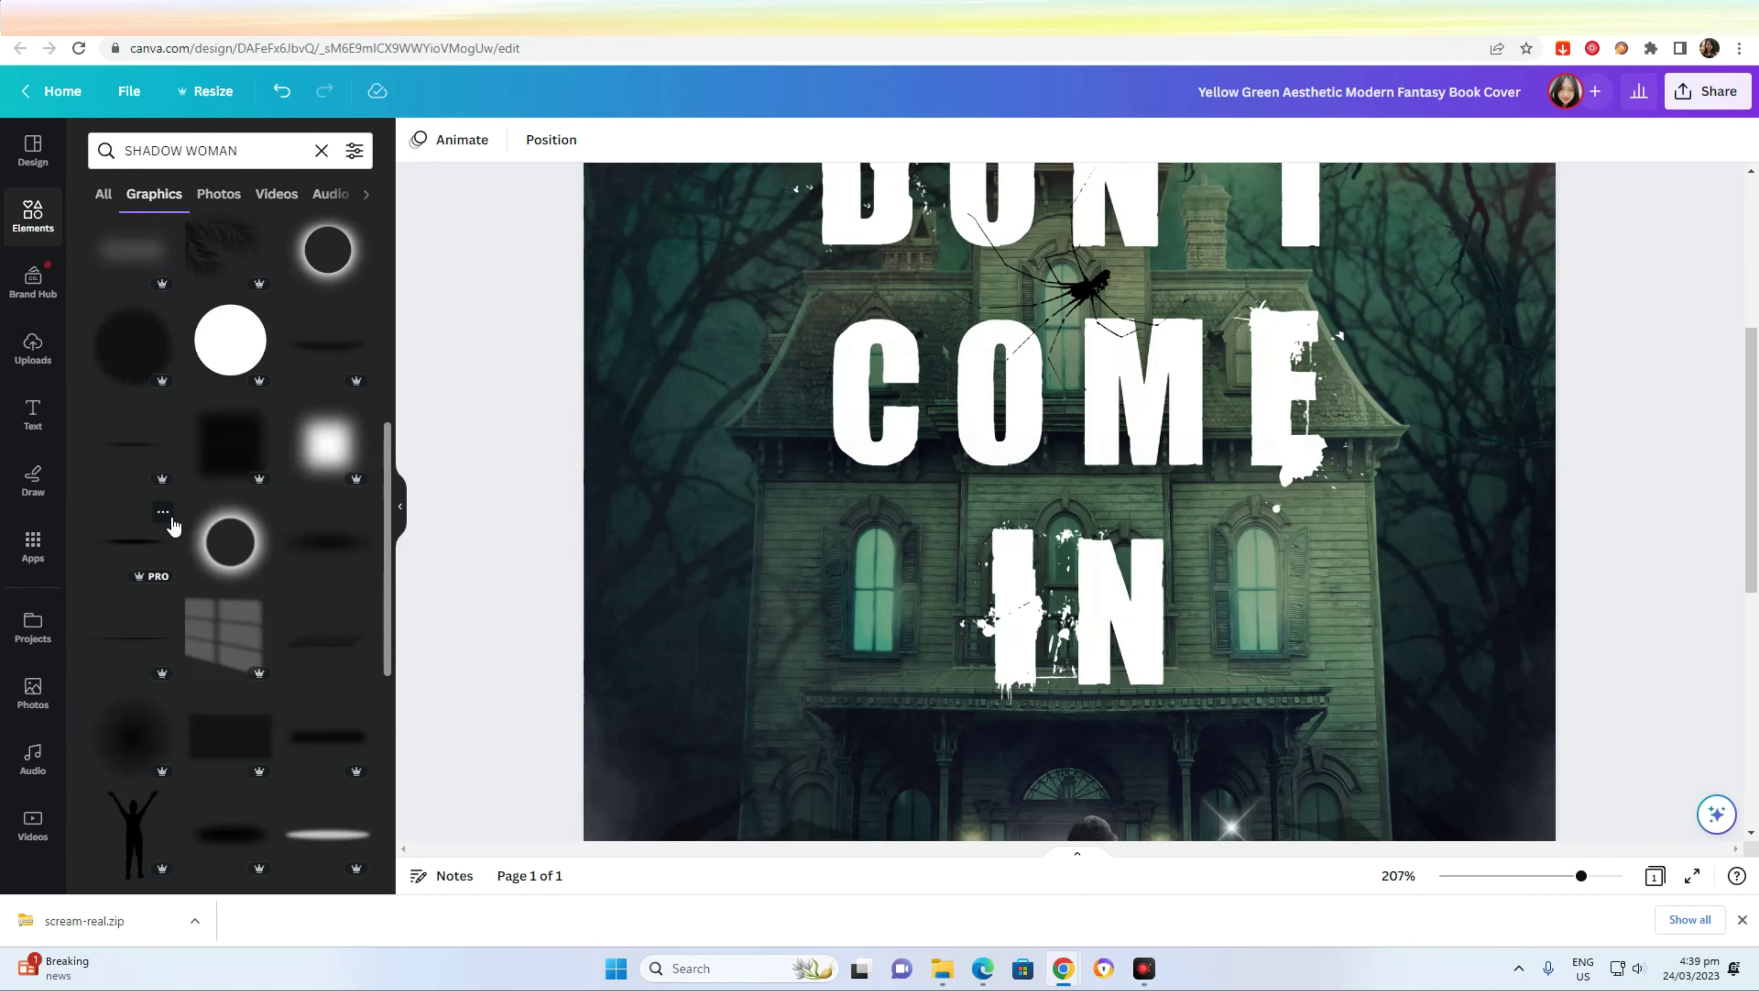
scroll(173, 526, "down", 8)
scroll(171, 516, "up", 15)
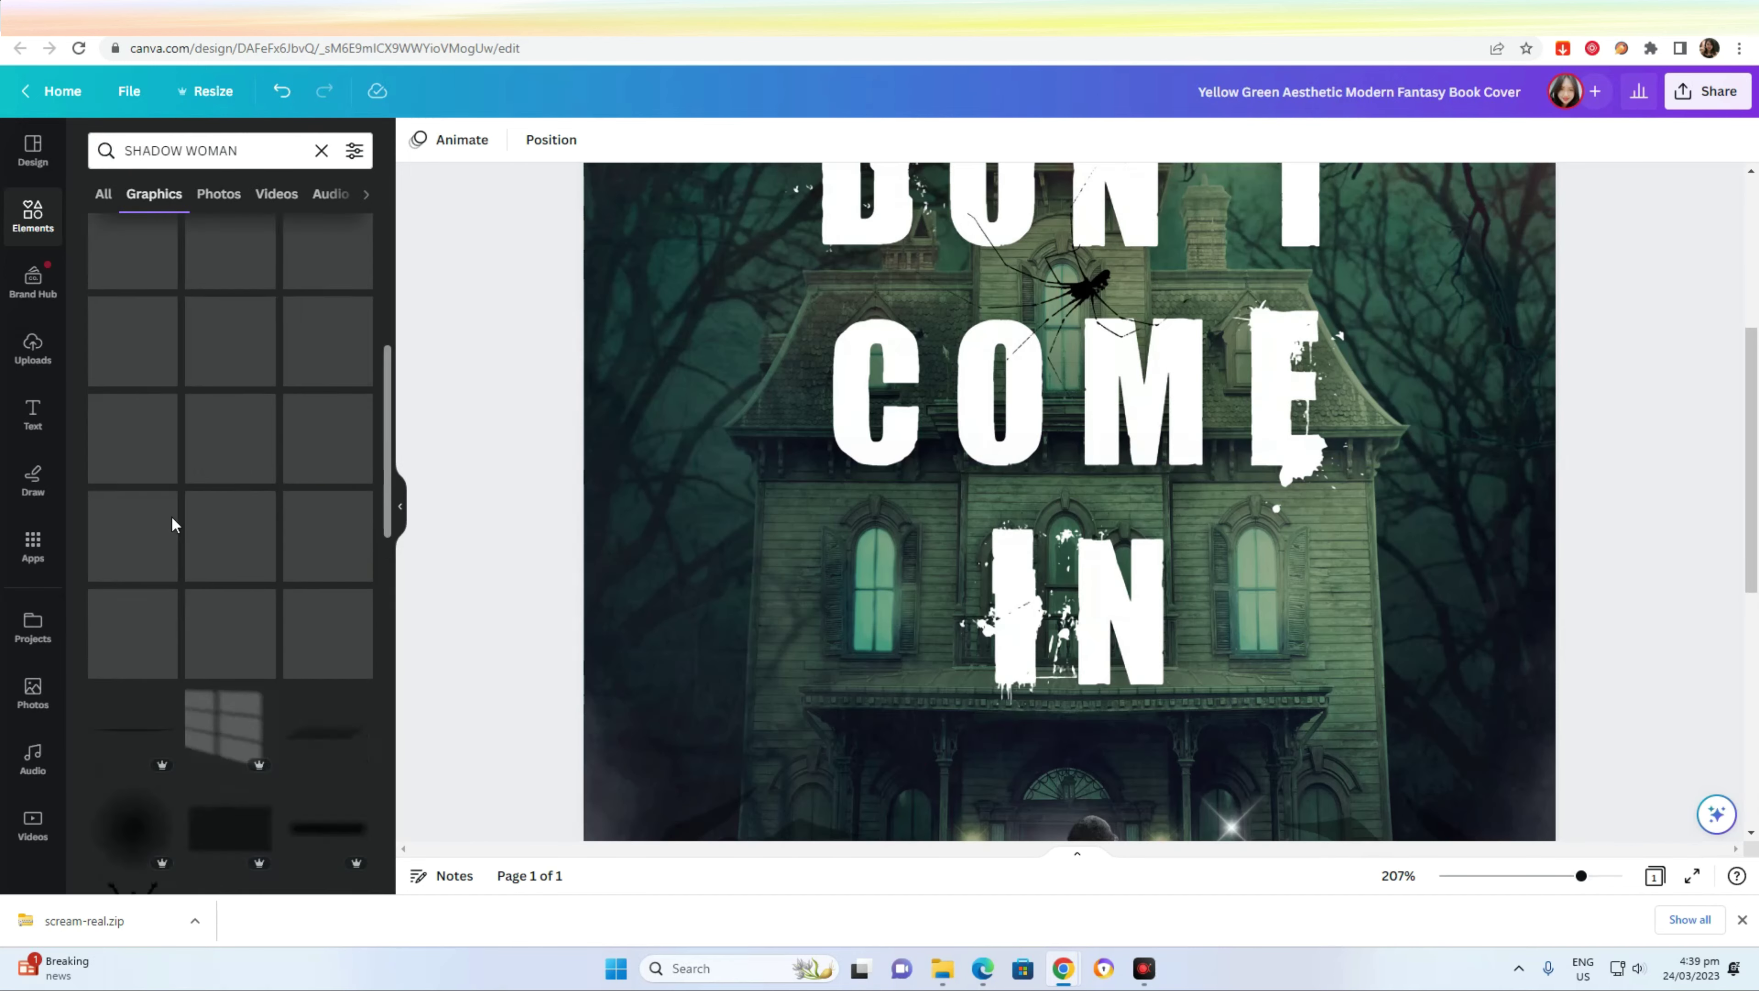
left_click(169, 258)
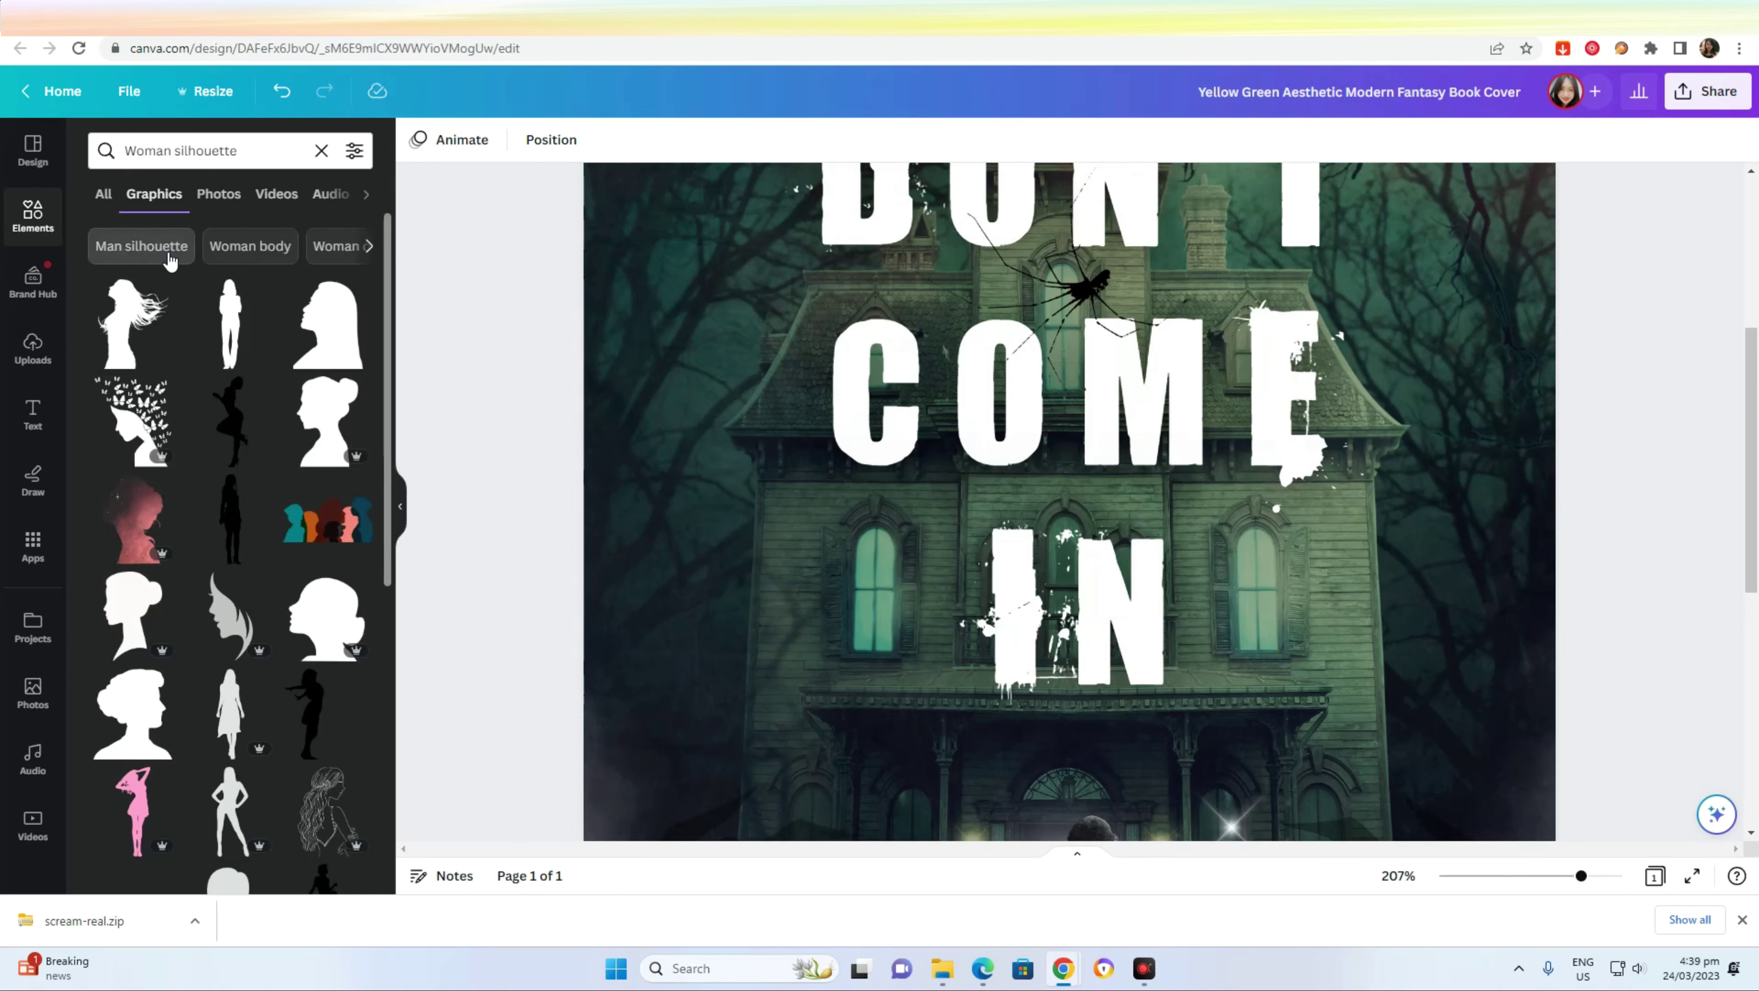
scroll(276, 489, "down", 6)
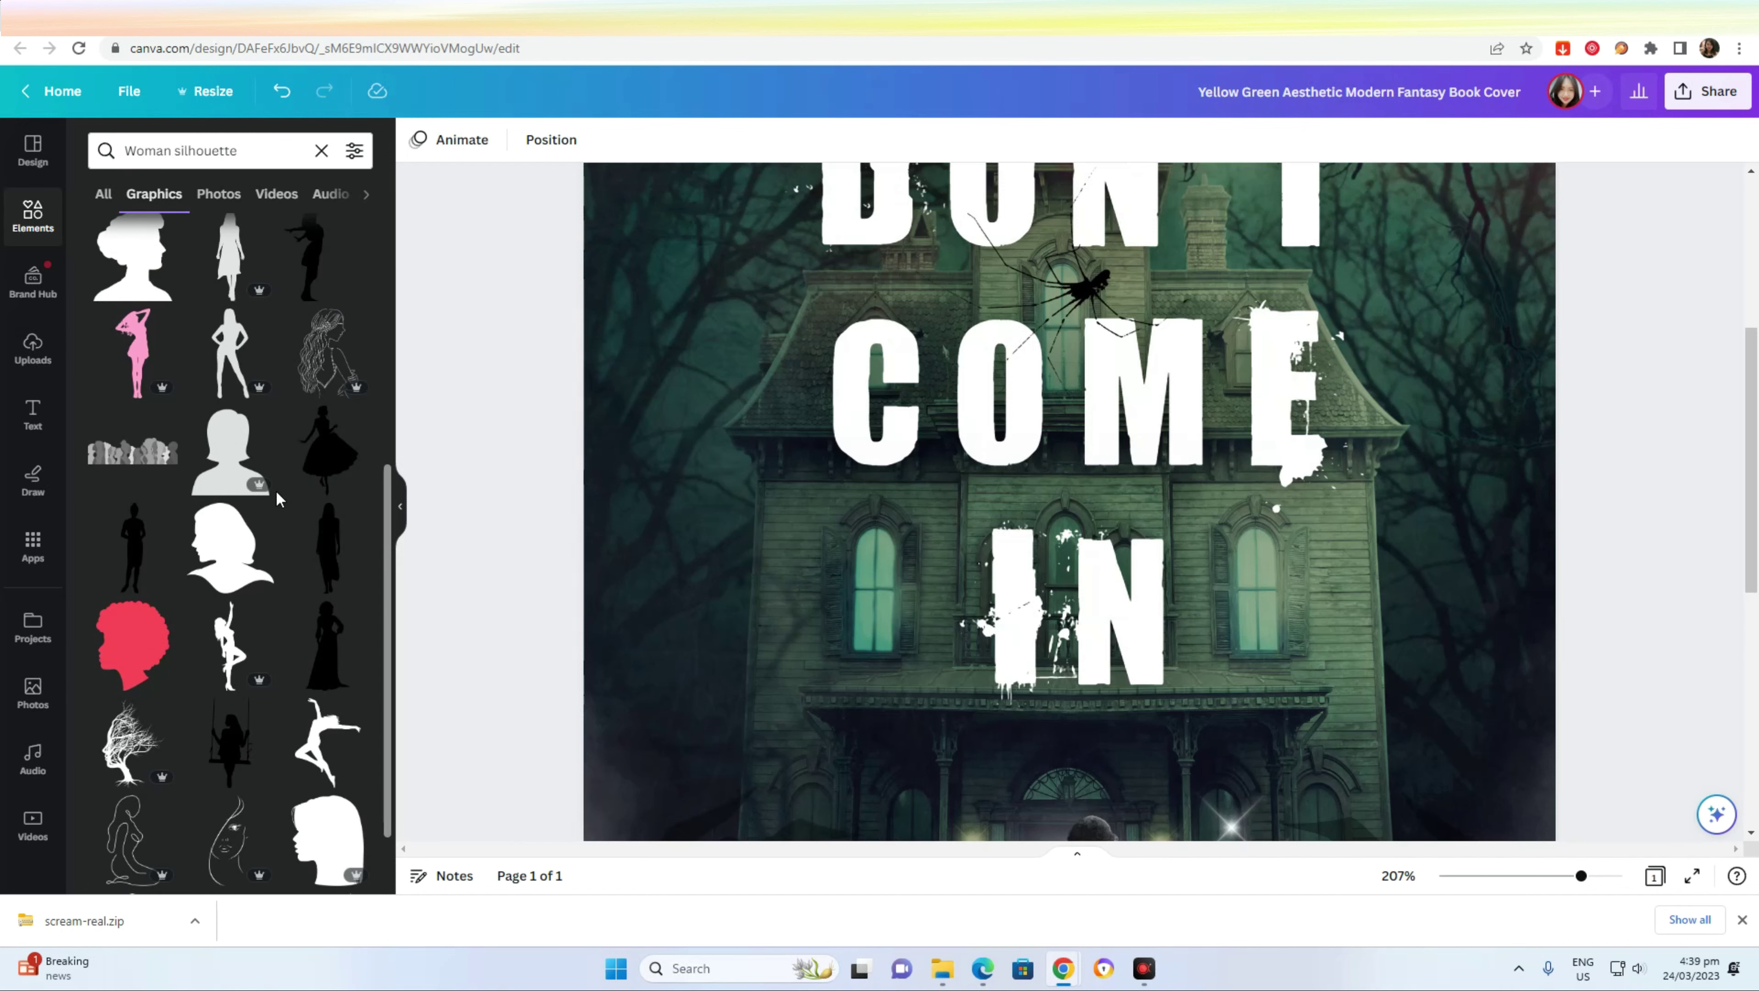
left_click(328, 548)
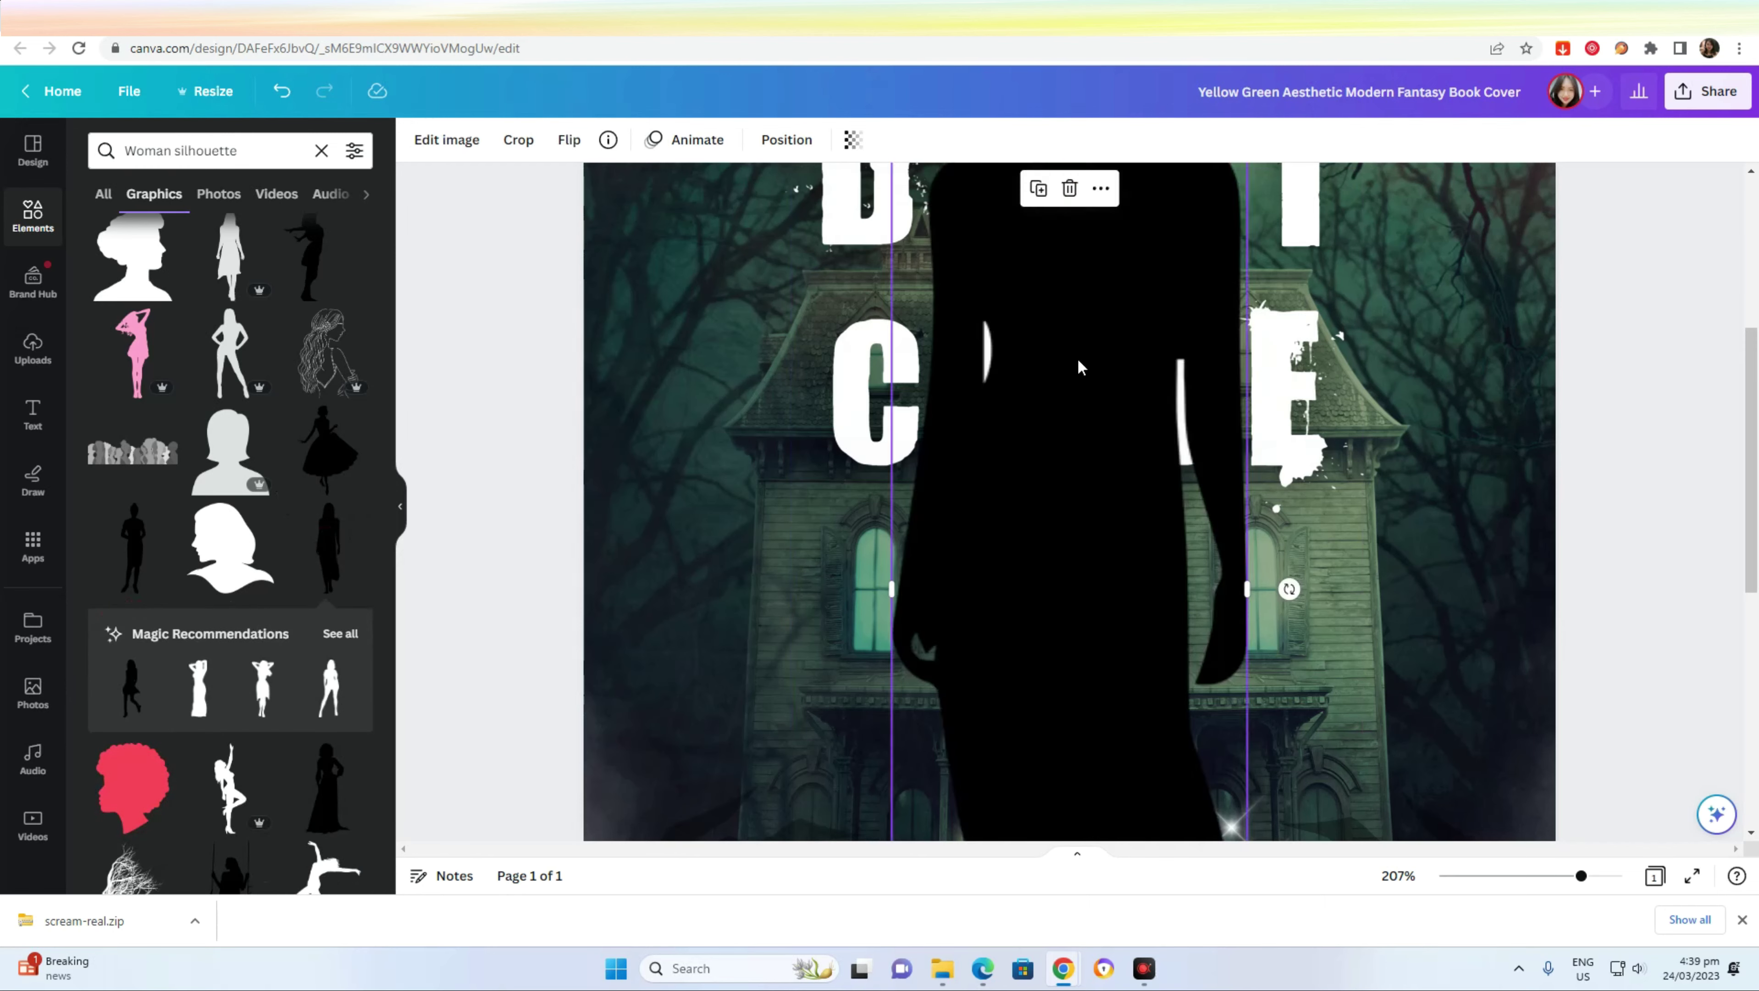
- Fit the silhouette inside the right upper window and lower its transparency
left_click_drag(1068, 450, 1278, 579)
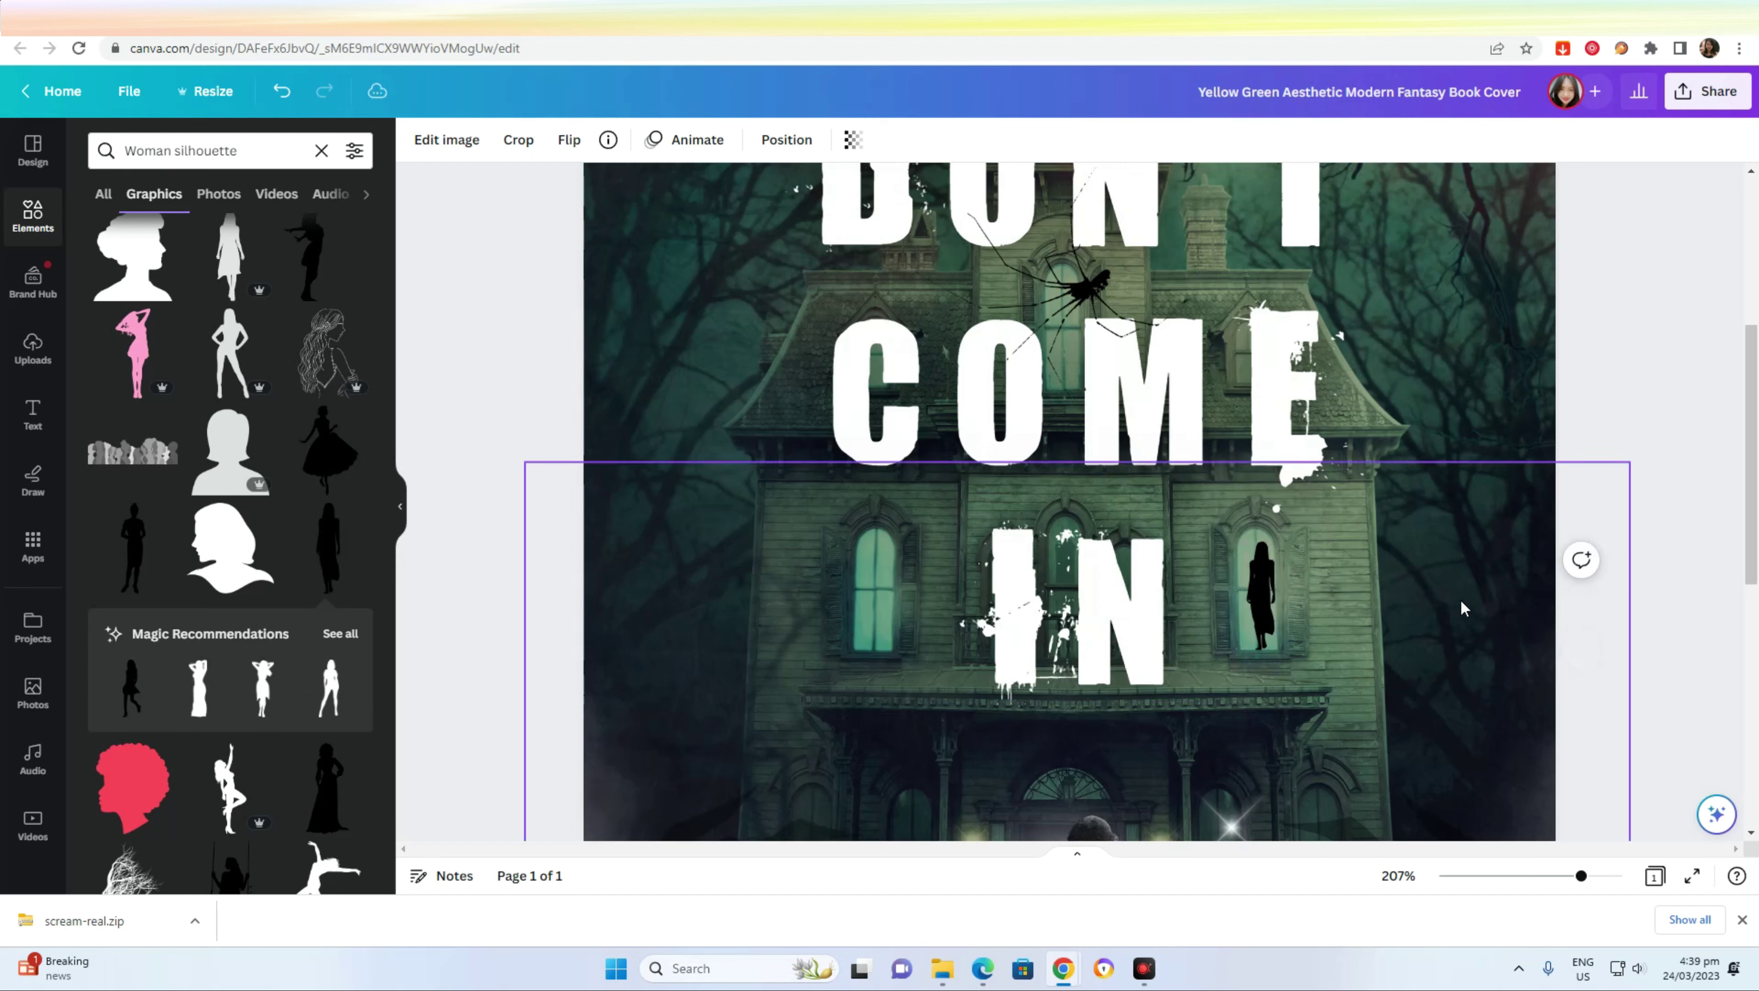
left_click(1259, 610)
left_click_drag(1259, 632, 1278, 605)
left_click(853, 140)
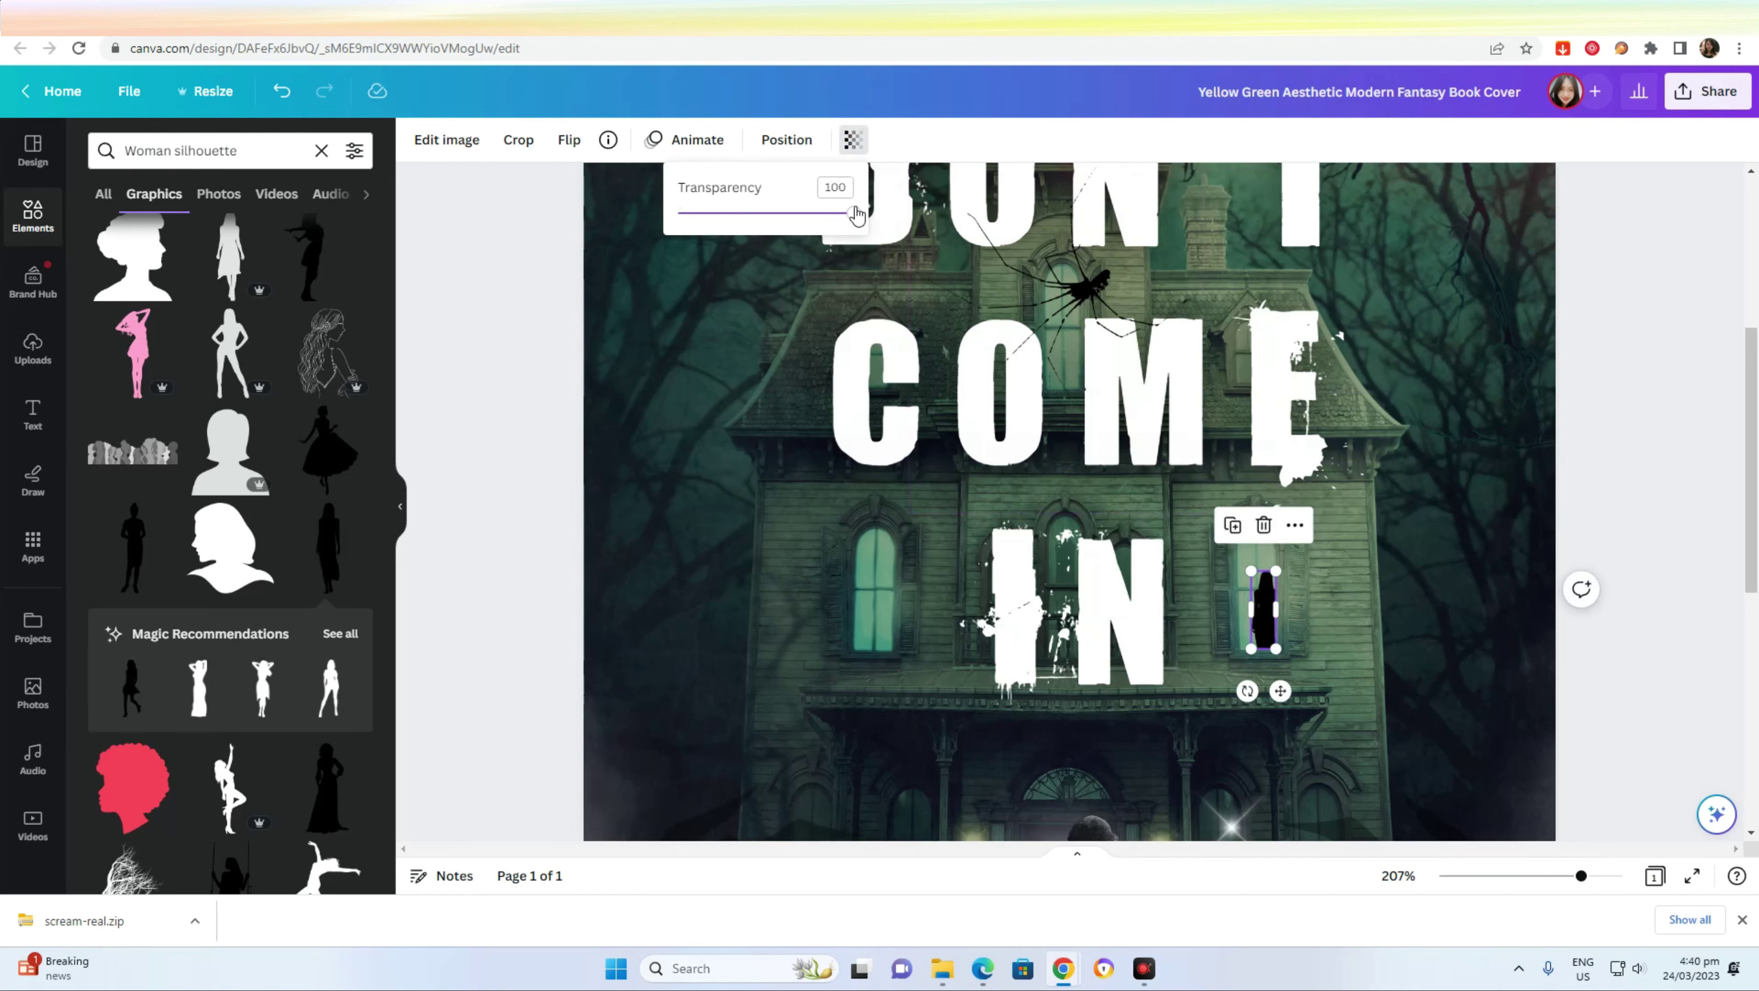
scroll(1534, 616, "up", 4)
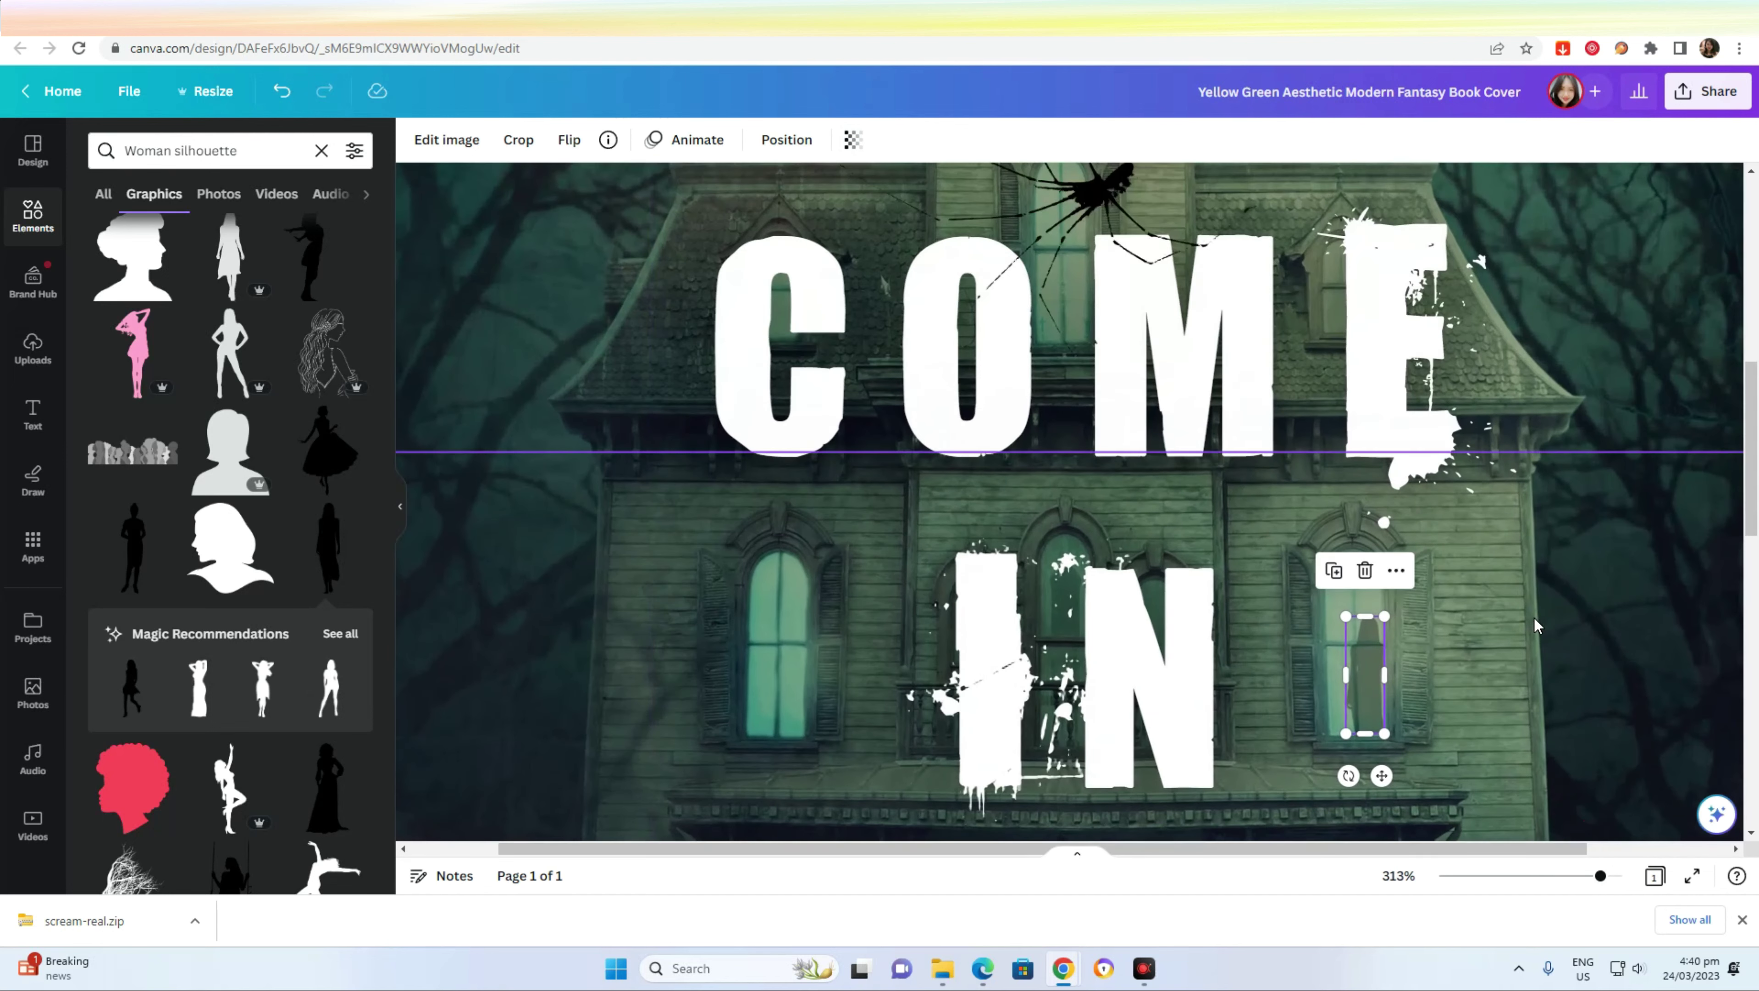
scroll(1535, 624, "down", 2)
left_click(1535, 651)
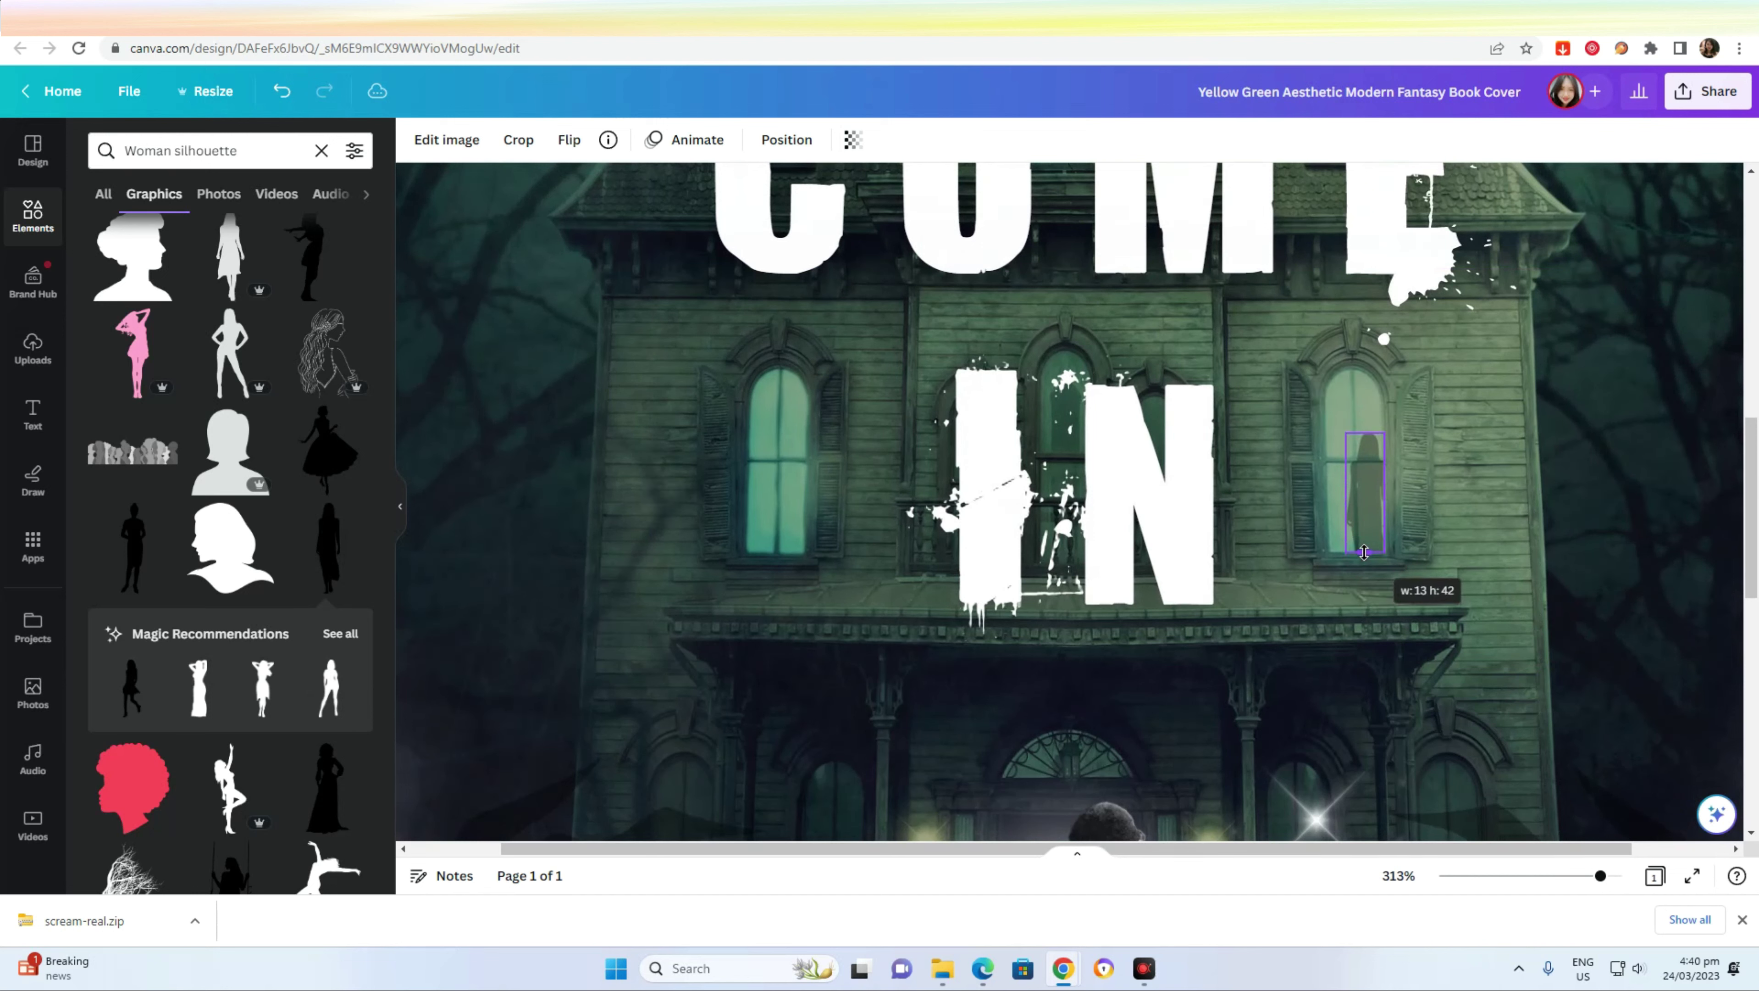
left_click(196, 149)
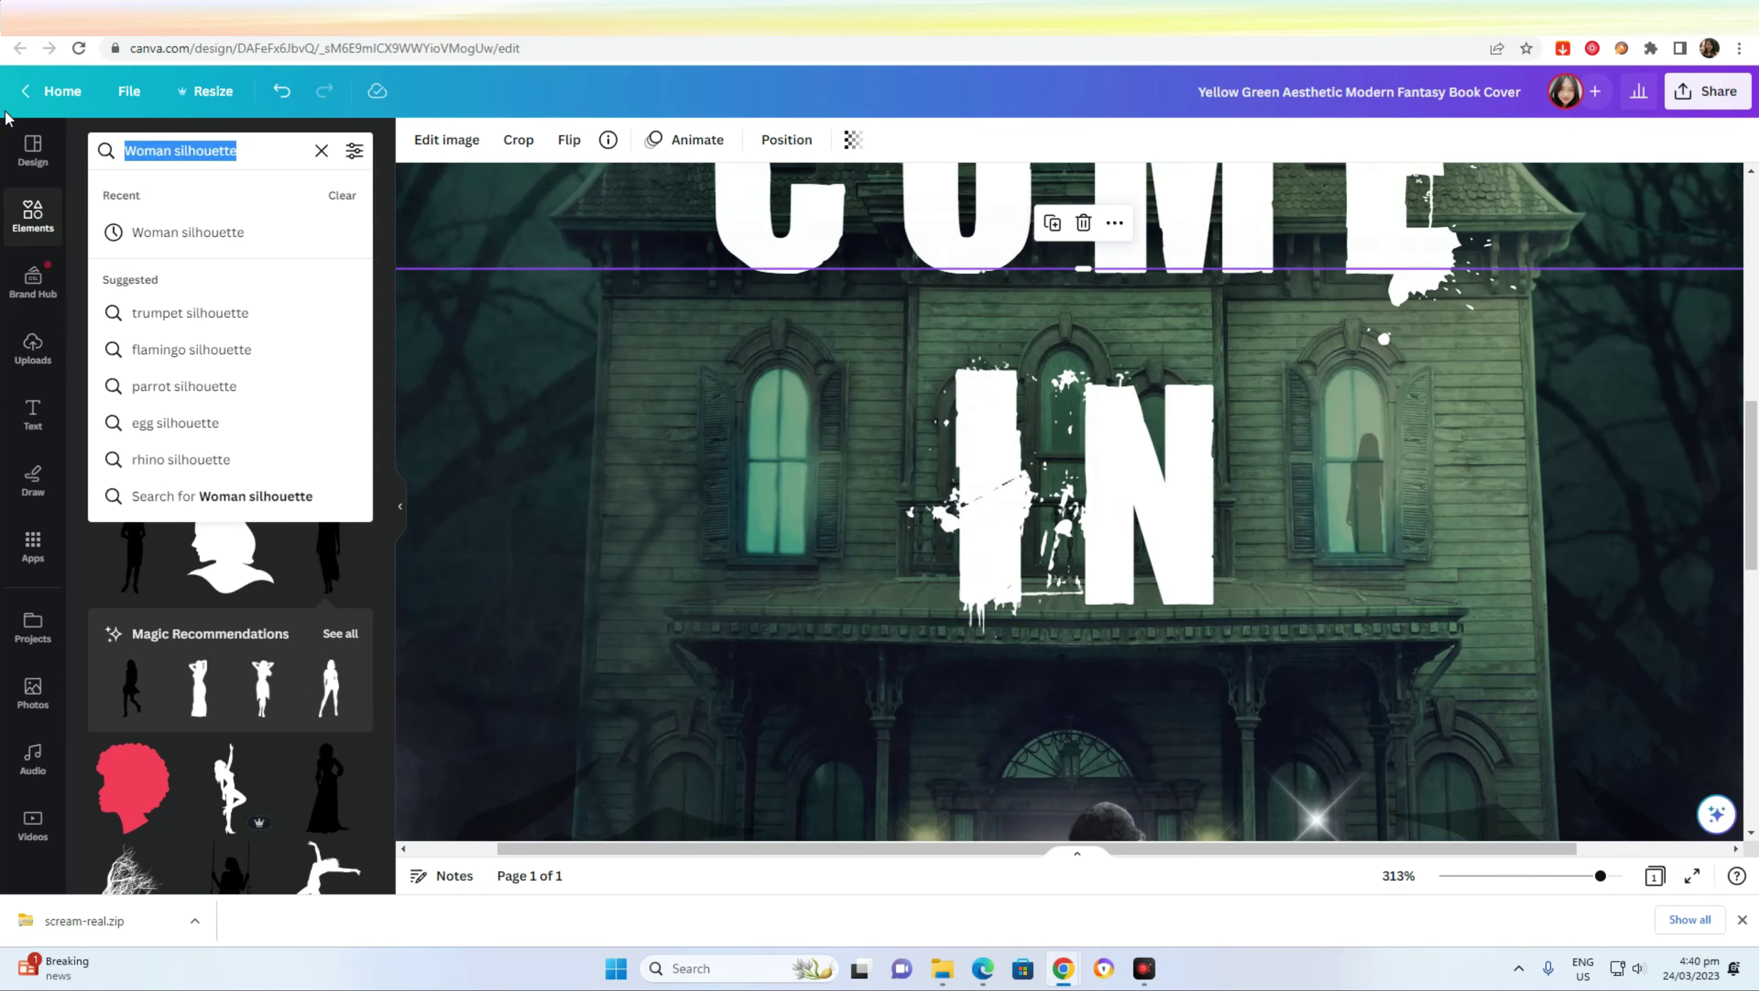
- Search graphics for 'EYES', then 'WHITE EYES', and finally 'CREEPY EYES'
type("EYES")
key("Return")
scroll(172, 517, "down", 5)
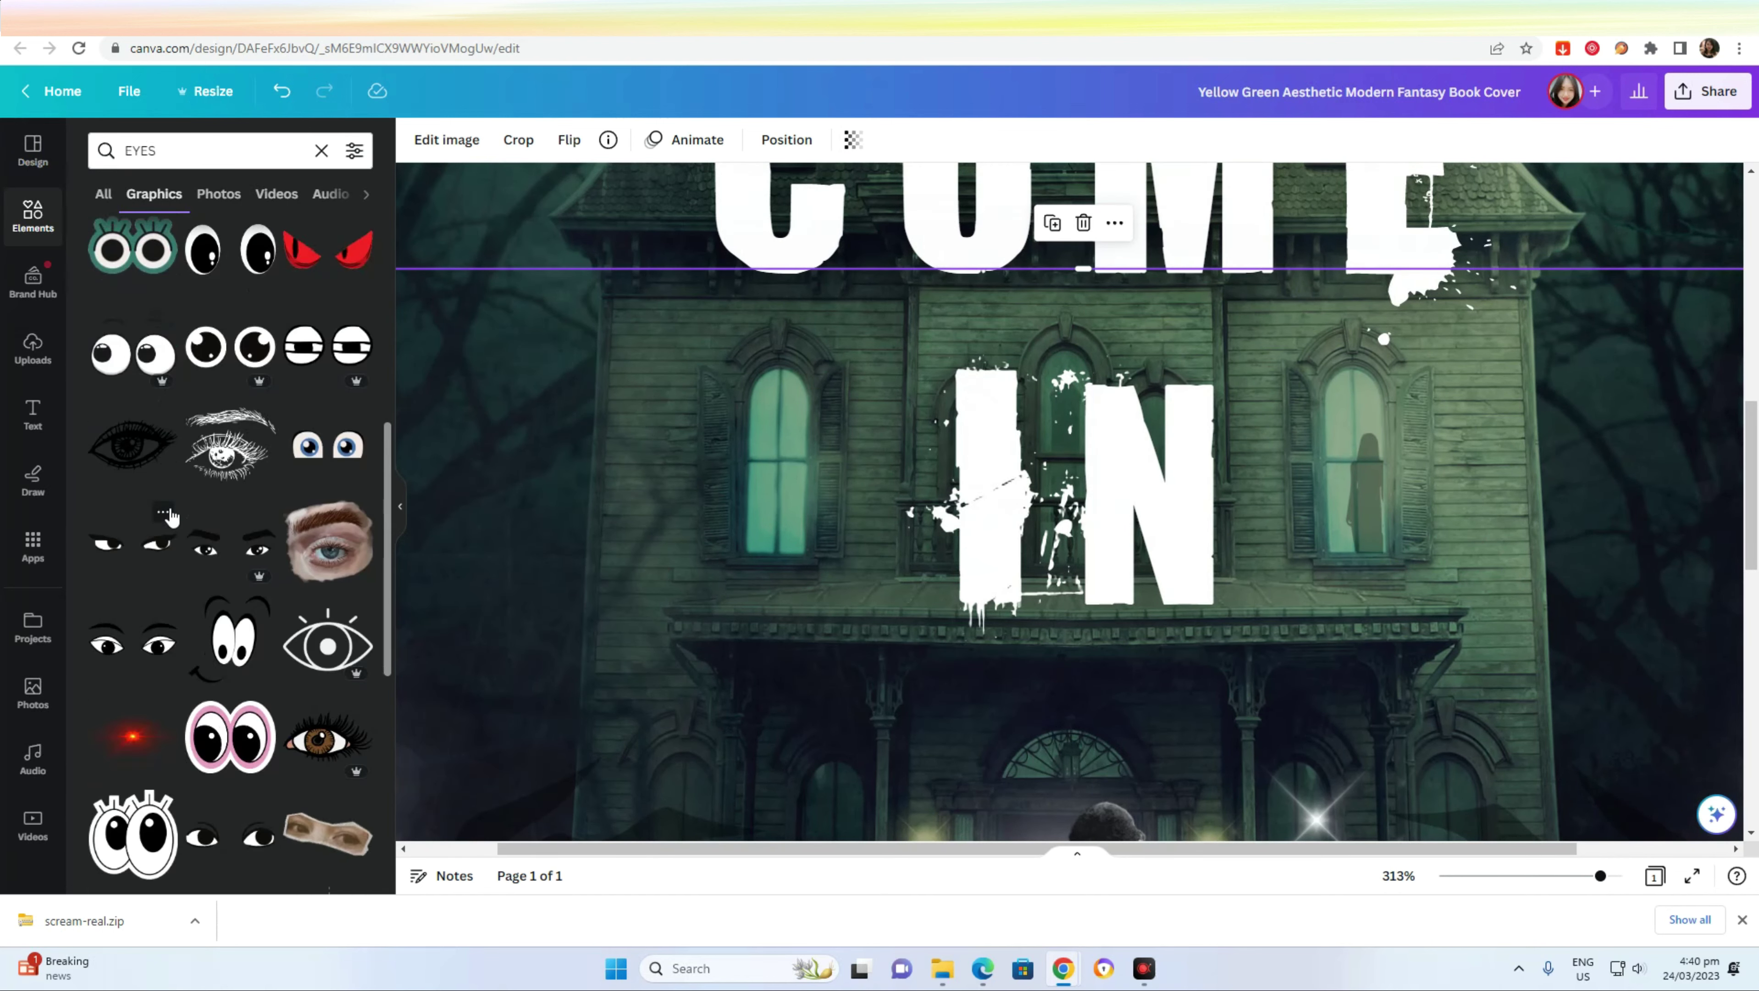
scroll(172, 517, "down", 10)
left_click(90, 145)
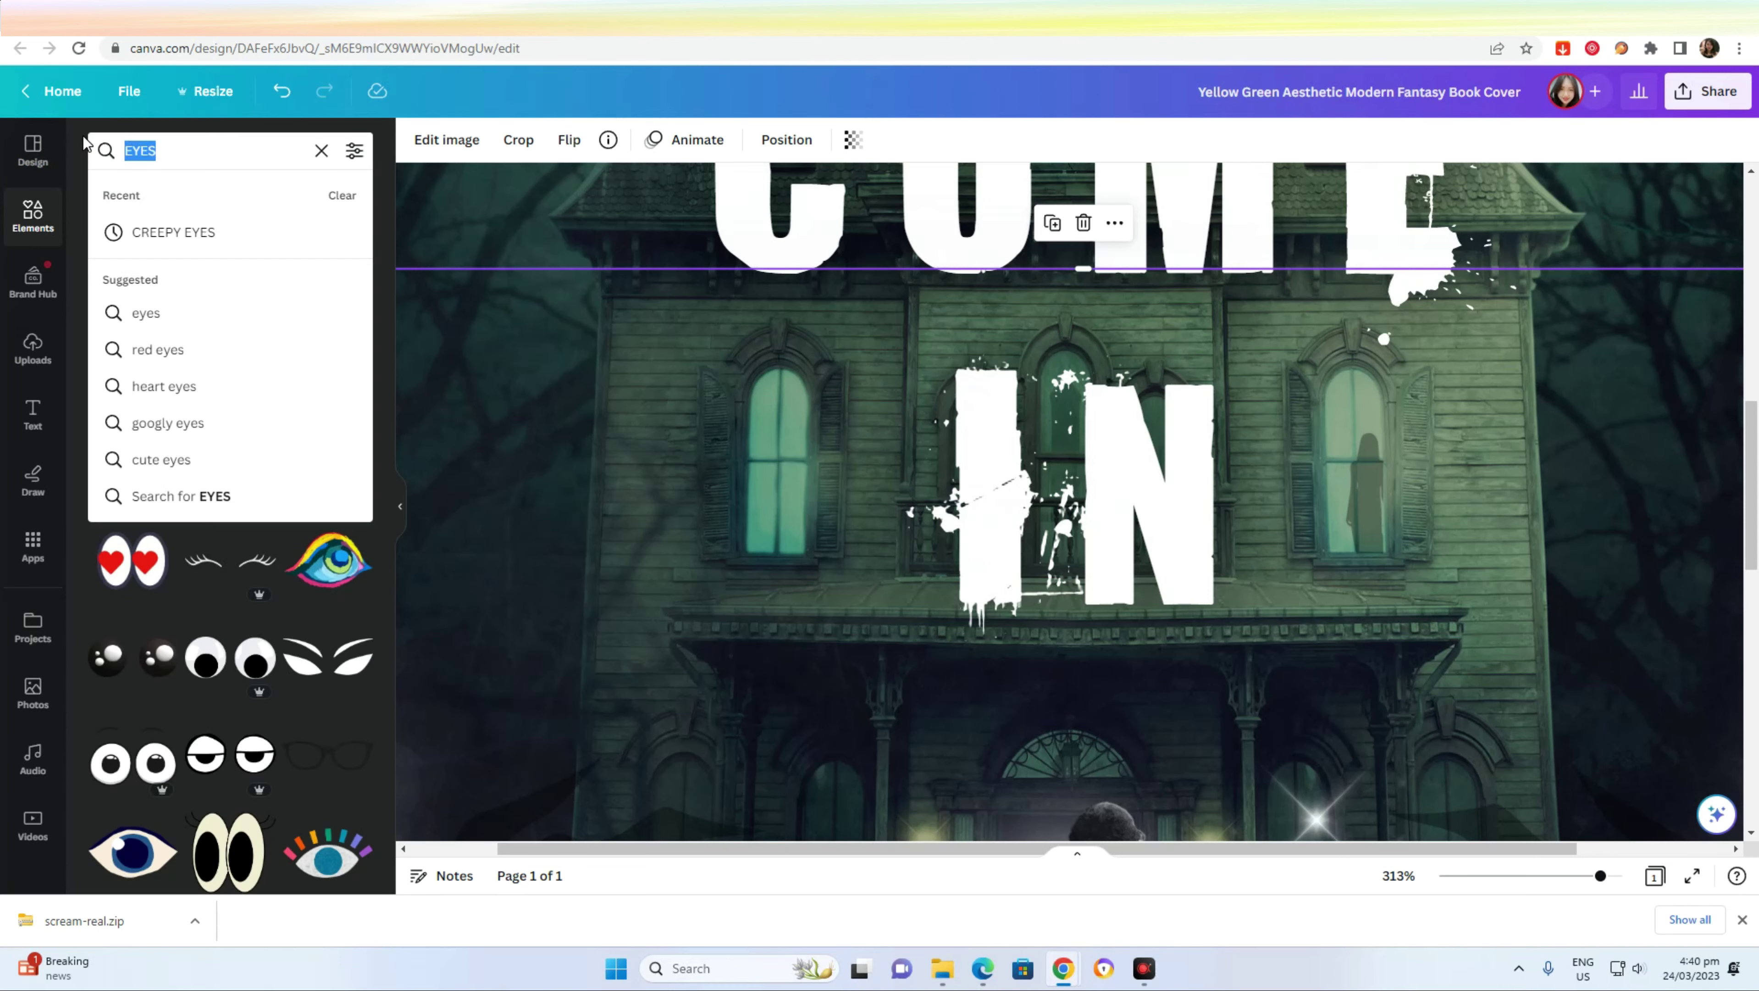
type("Q")
key("BackSpace")
type("WHITE EYES")
key("Return")
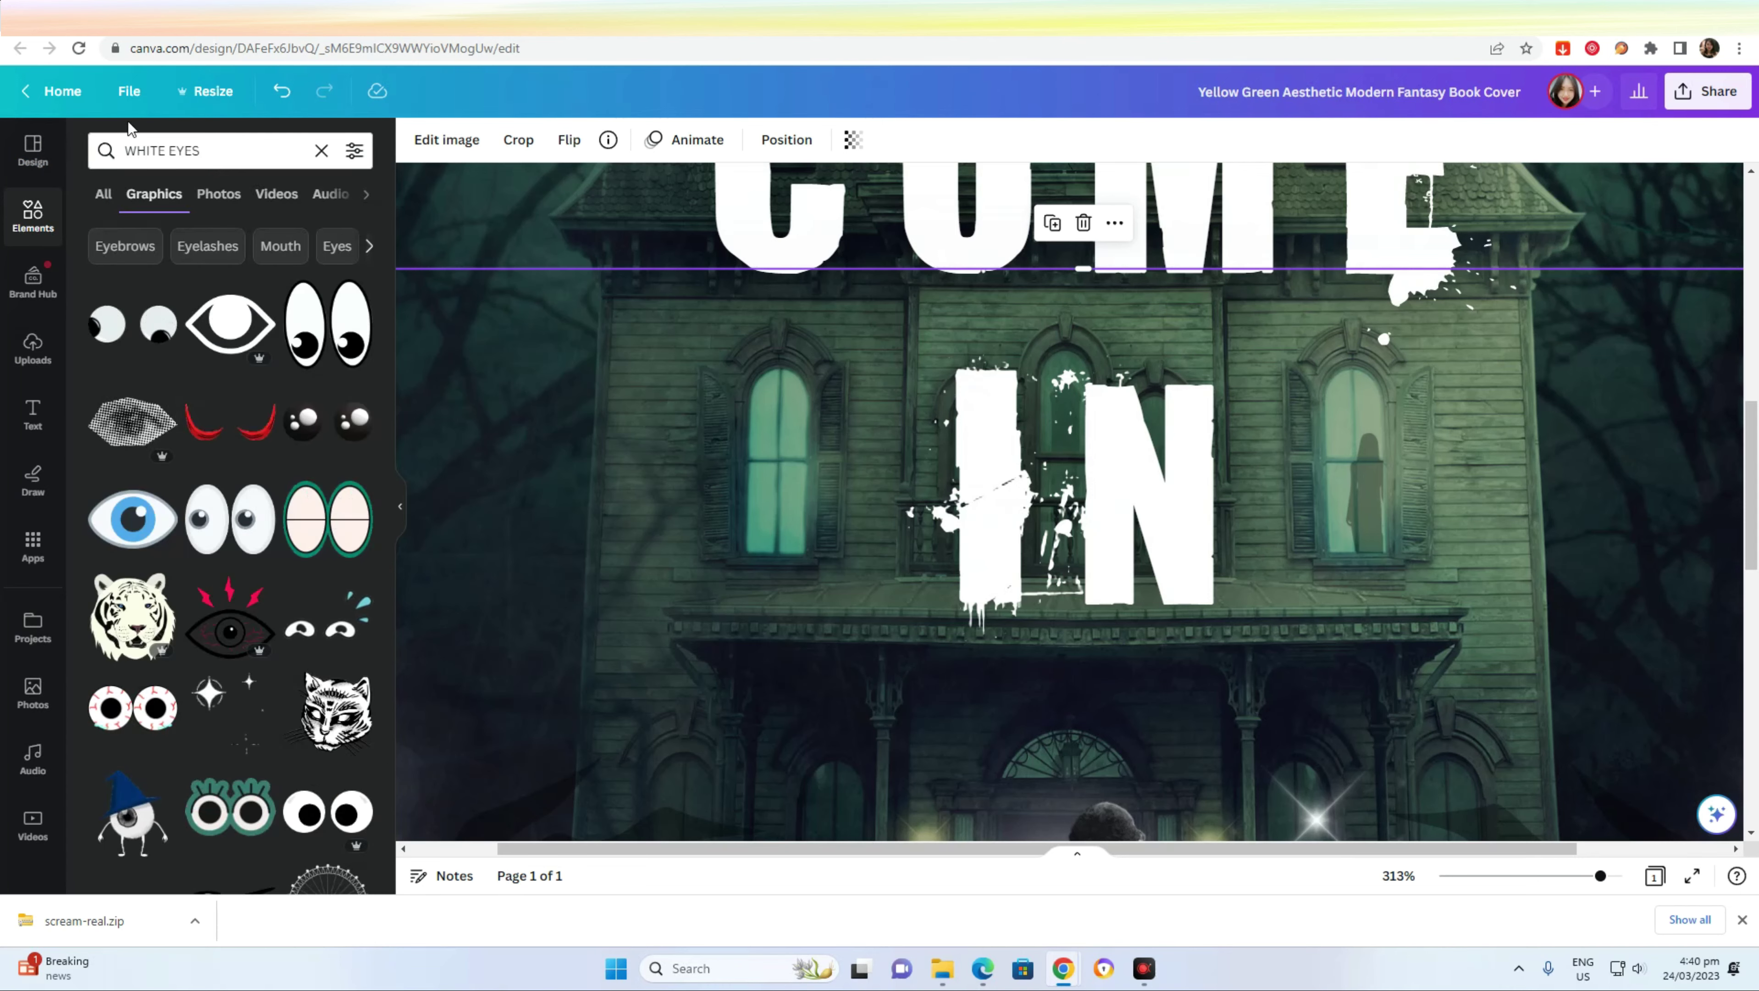
scroll(235, 326, "down", 12)
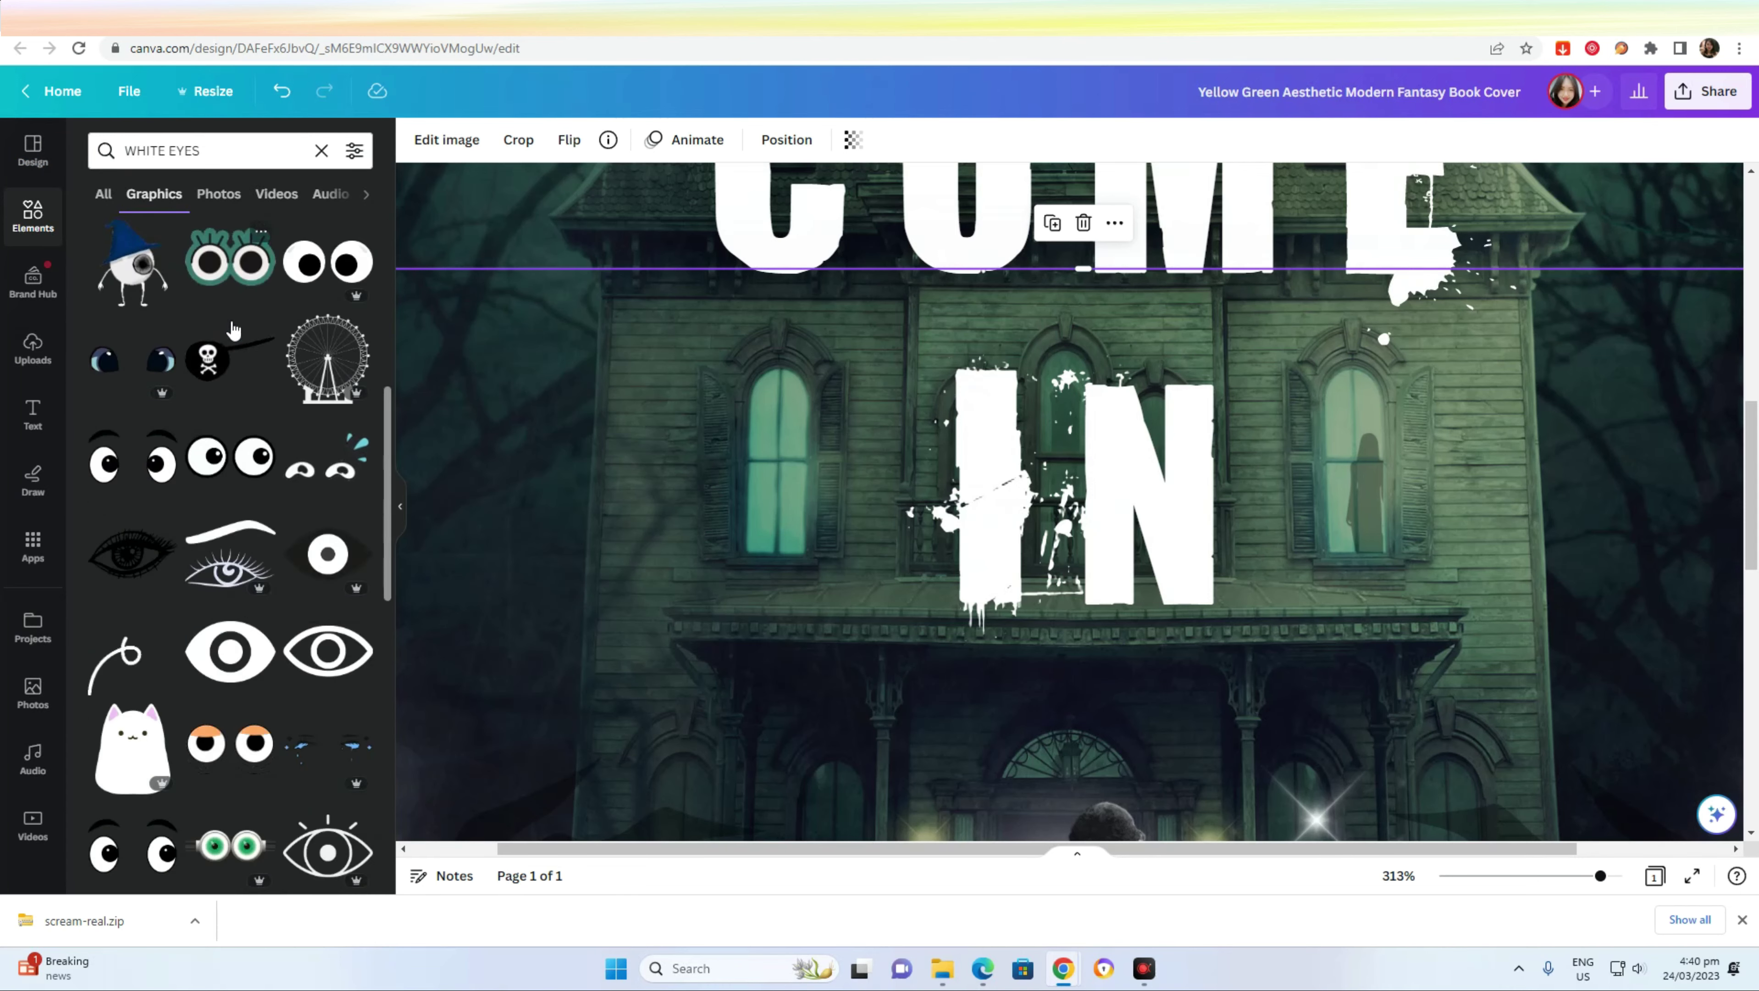
left_click(208, 150)
type("CREEPY EYES")
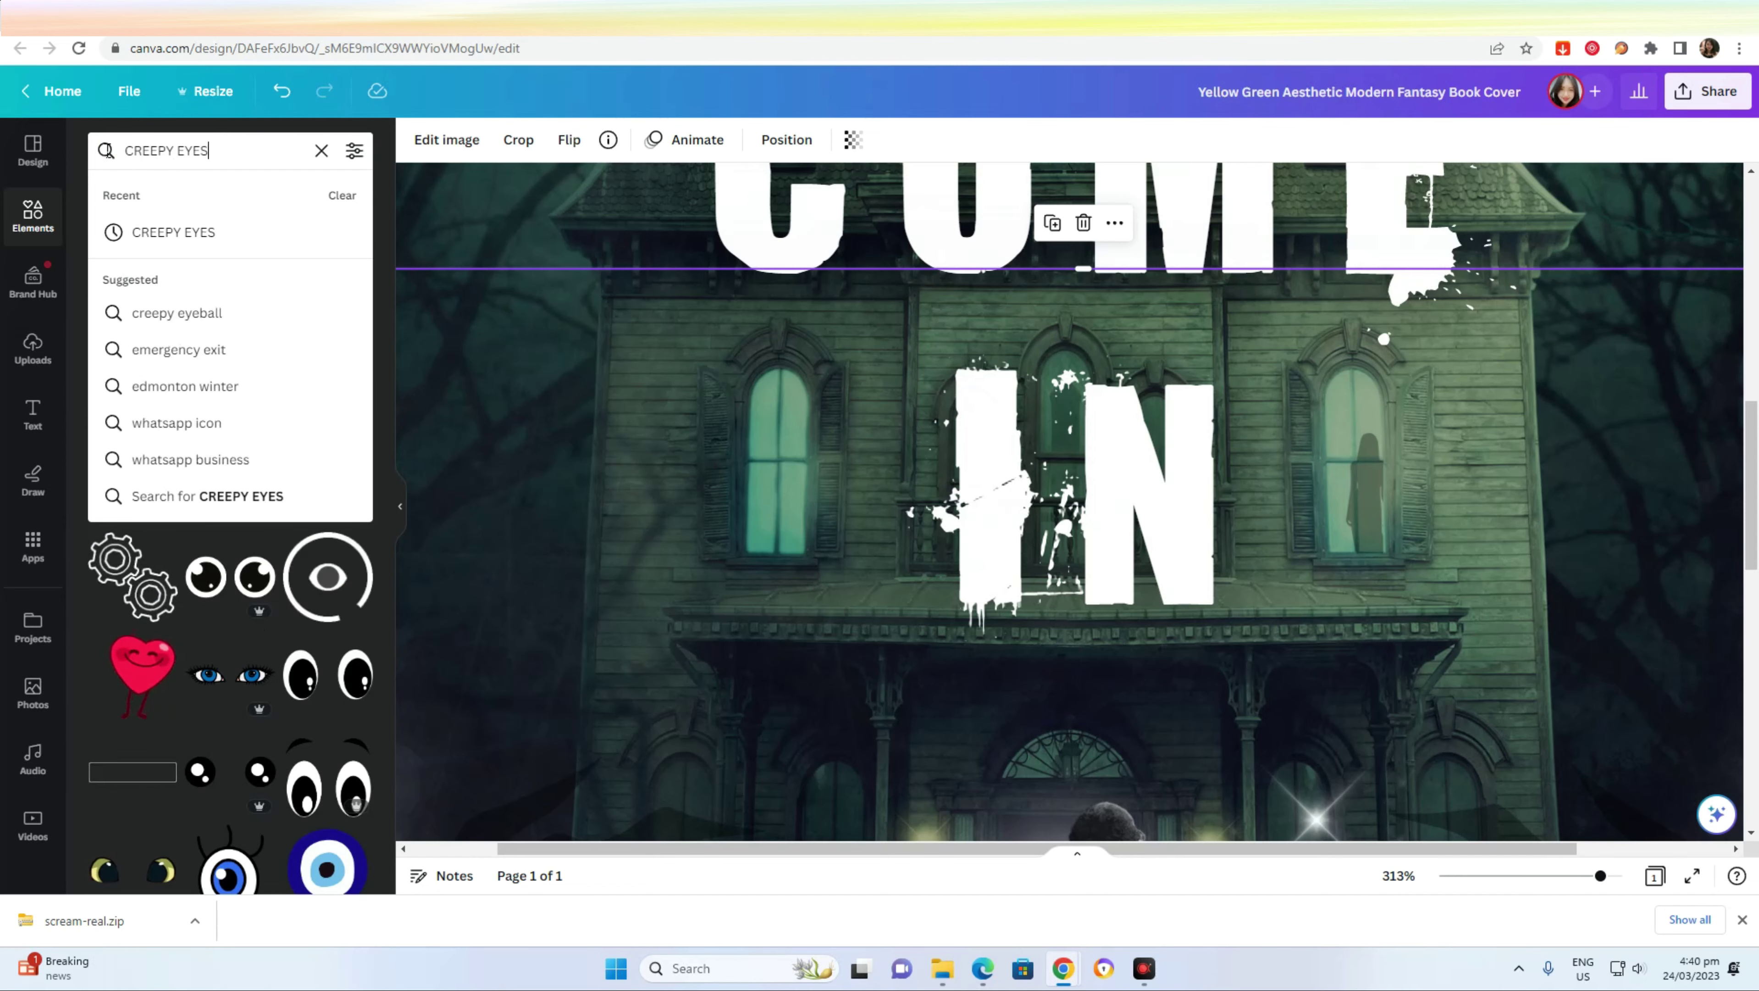
key("Return")
- Add the red eyes graphic, shrink it to a tiny size, and place it on the ghost in the right window
left_click(132, 322)
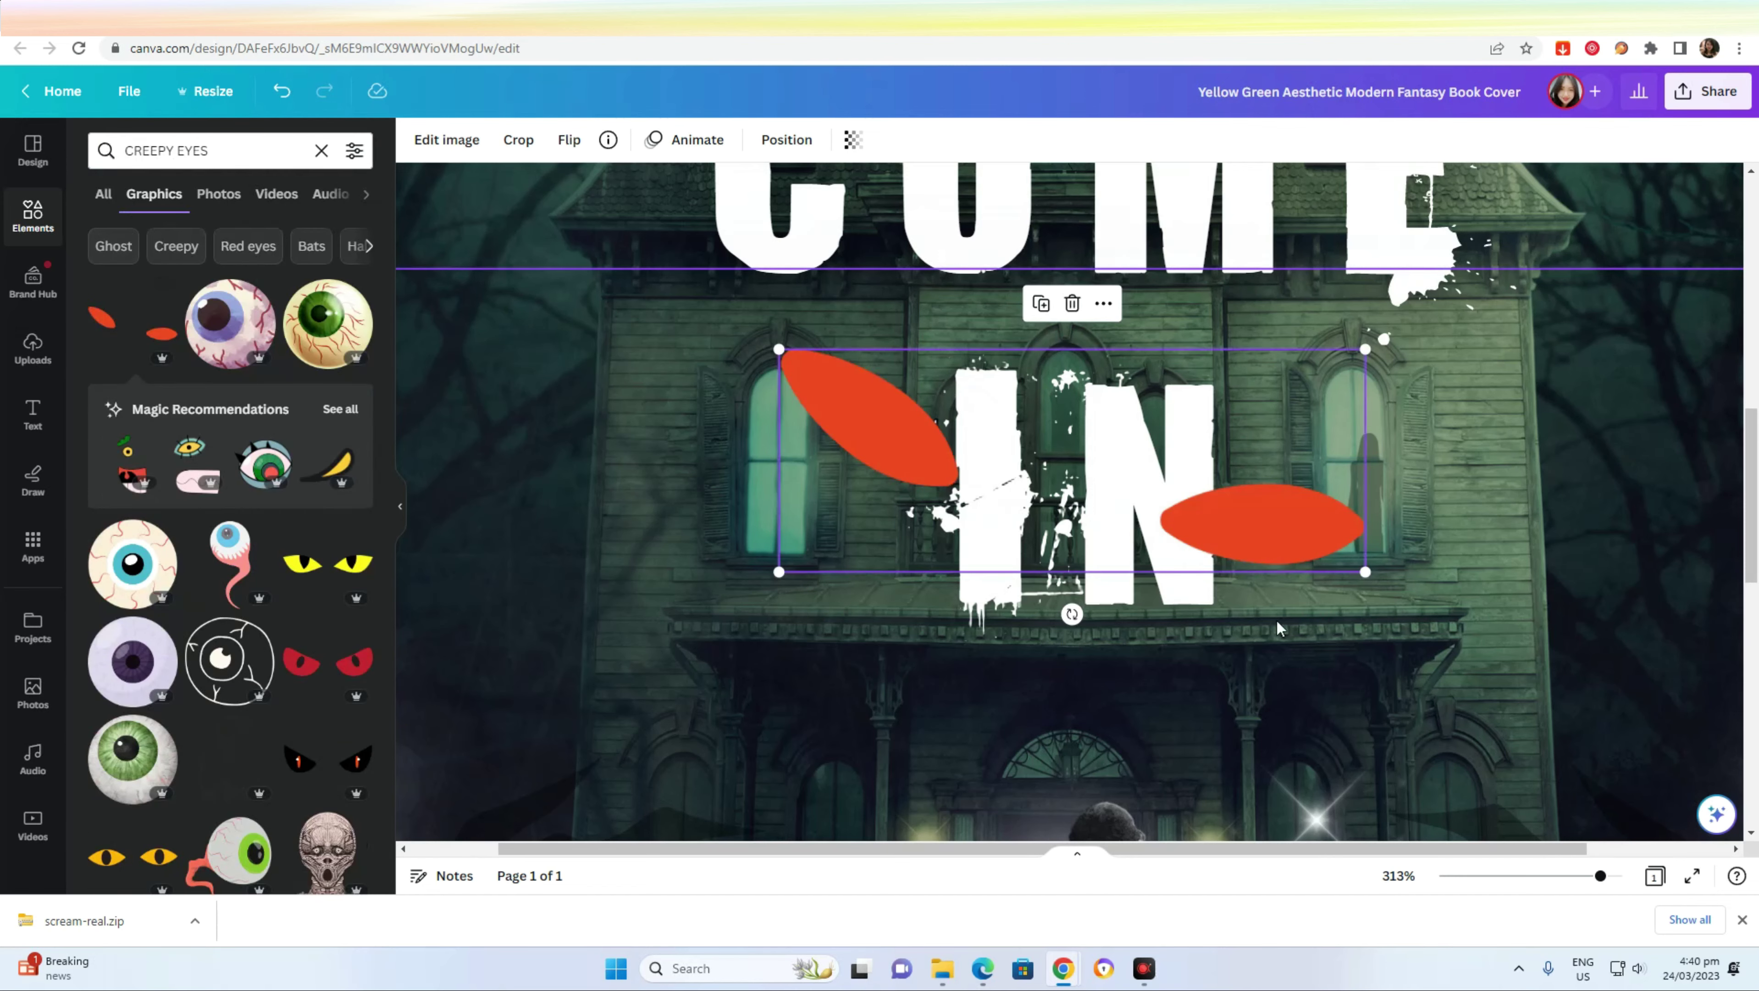
left_click_drag(1370, 577, 811, 435)
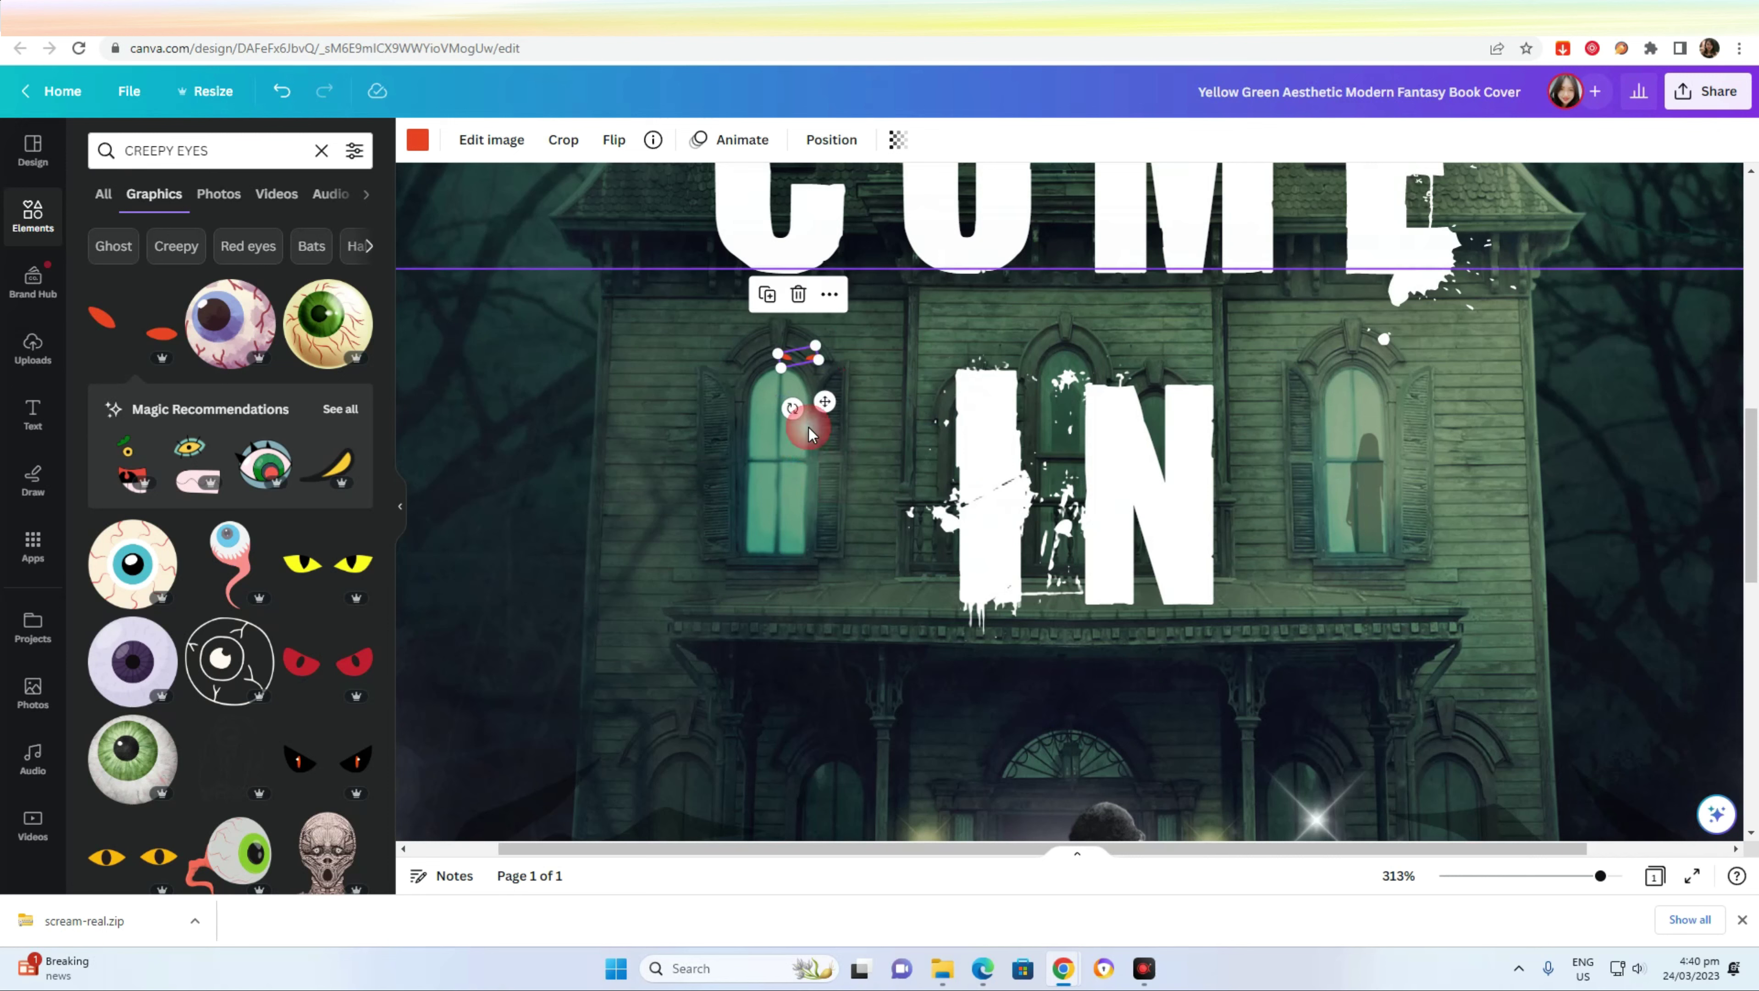
left_click_drag(1348, 445, 1391, 488)
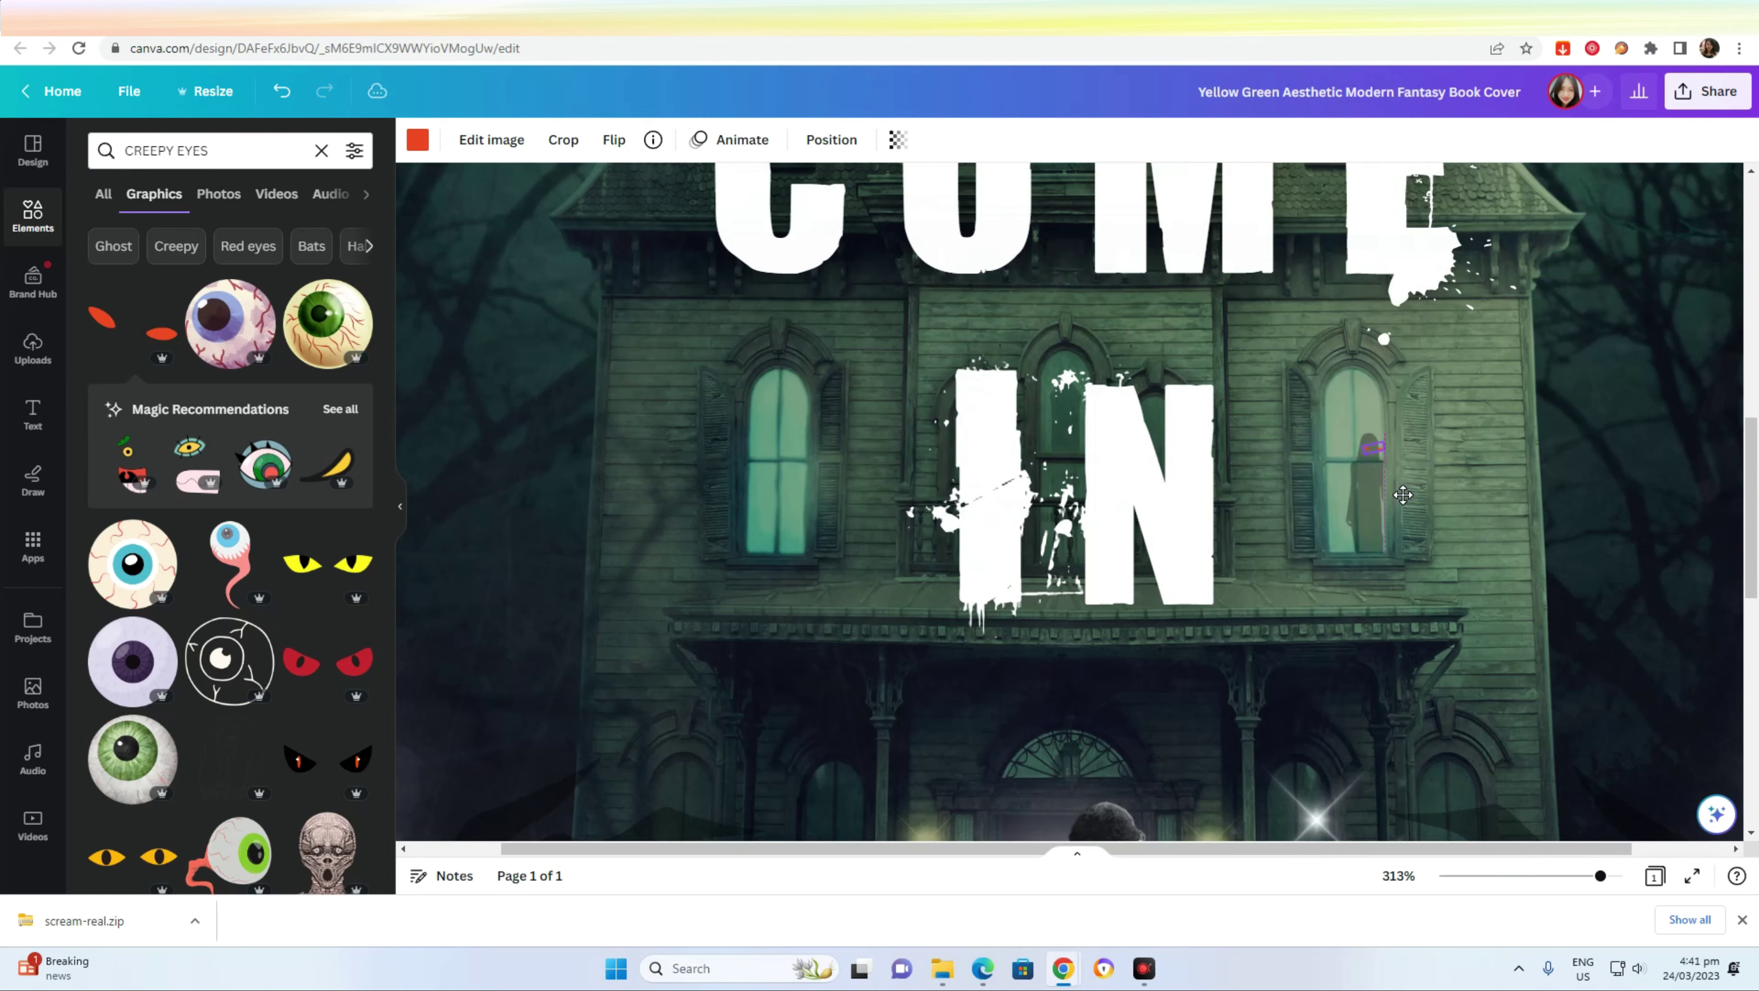
left_click_drag(1606, 877, 1622, 876)
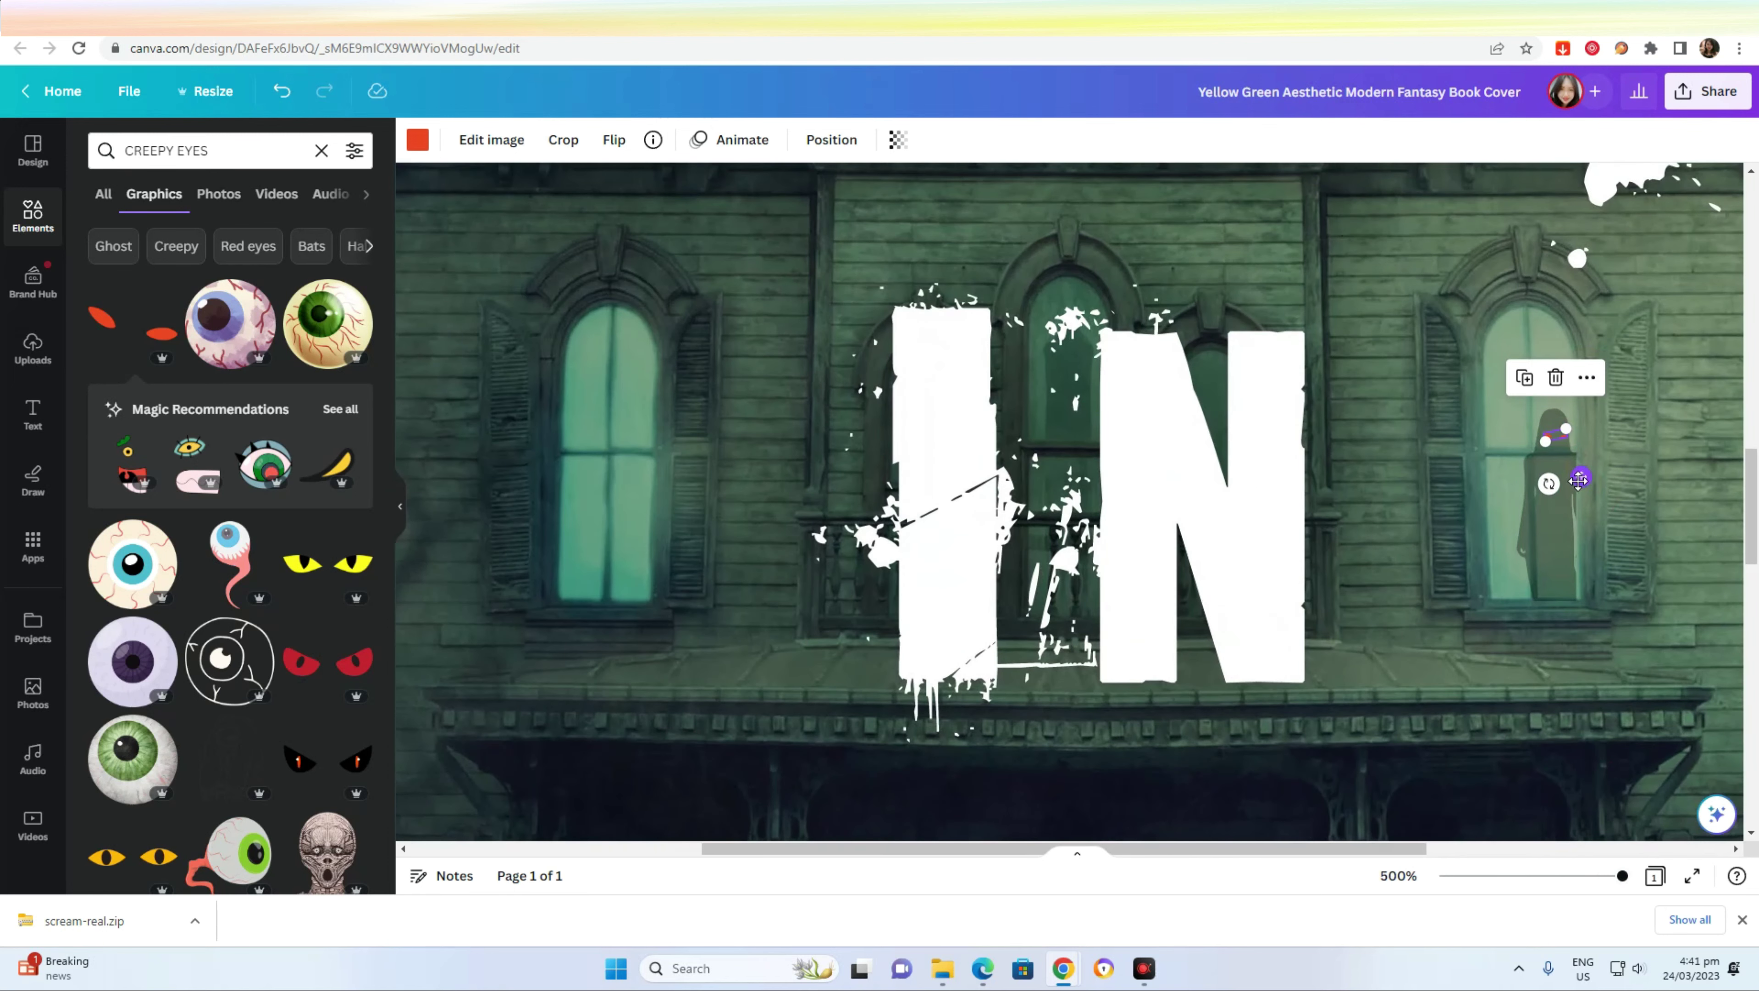
left_click(1541, 433)
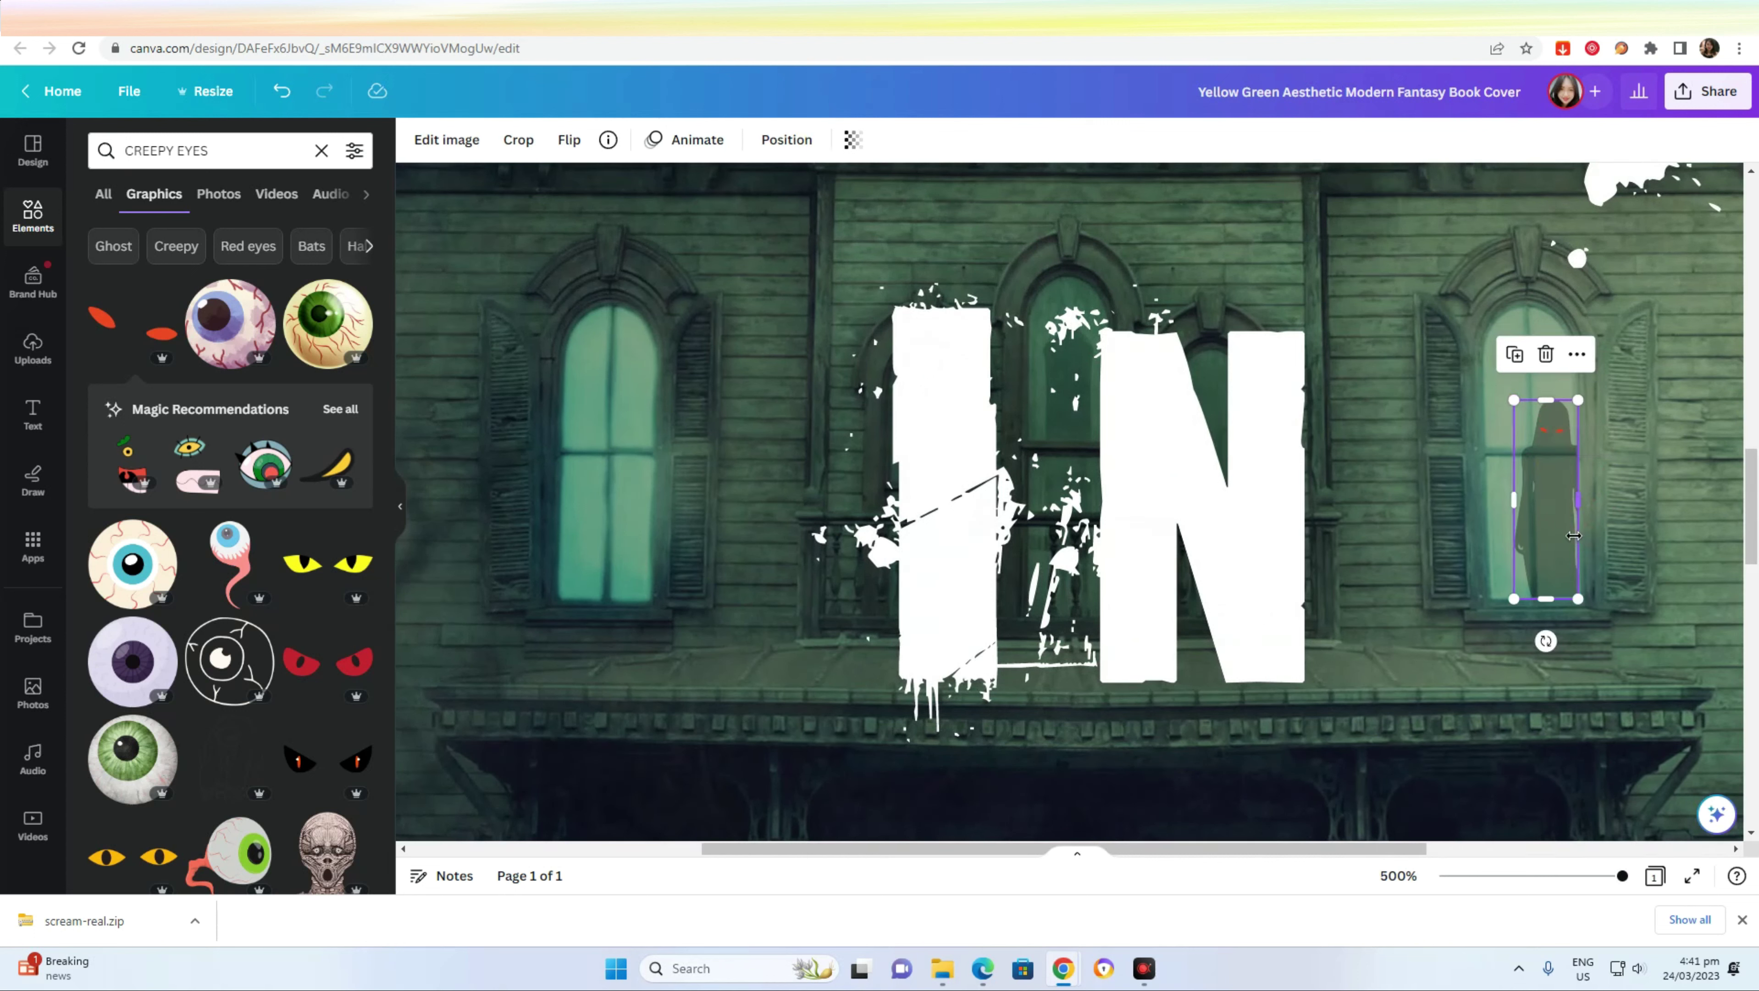
left_click_drag(1573, 535, 1556, 483)
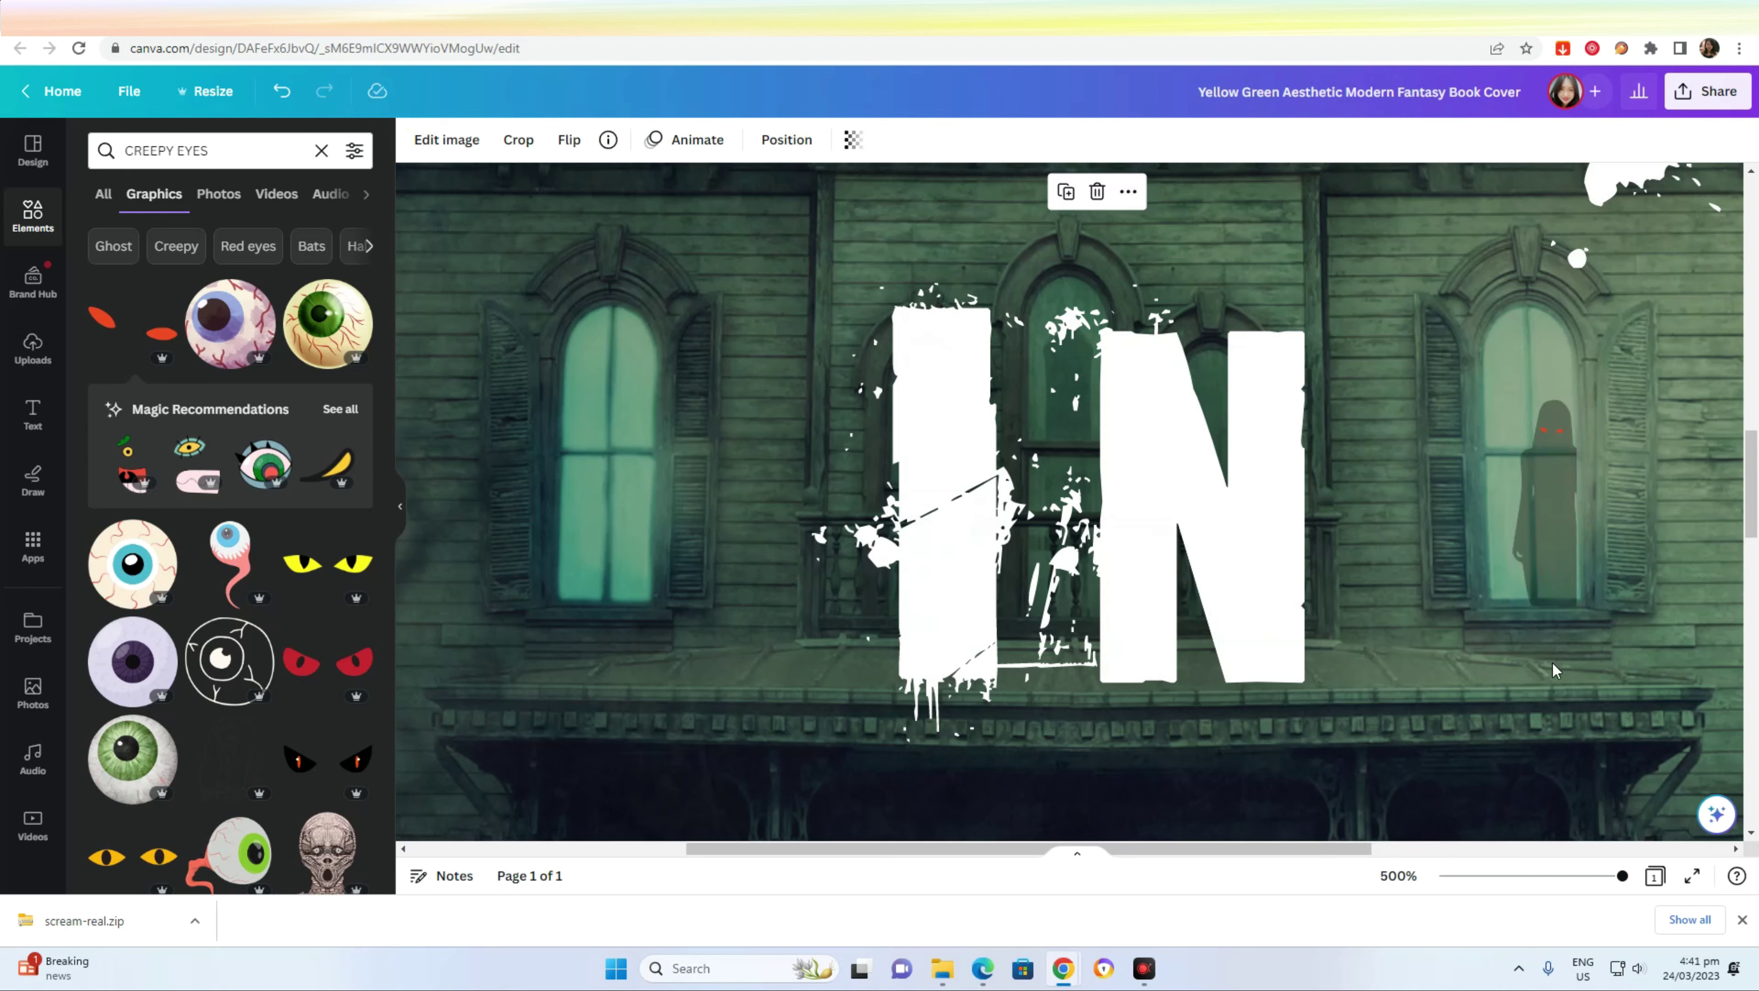
- Change the colour of the small eyes on the ghost
left_click(1551, 433)
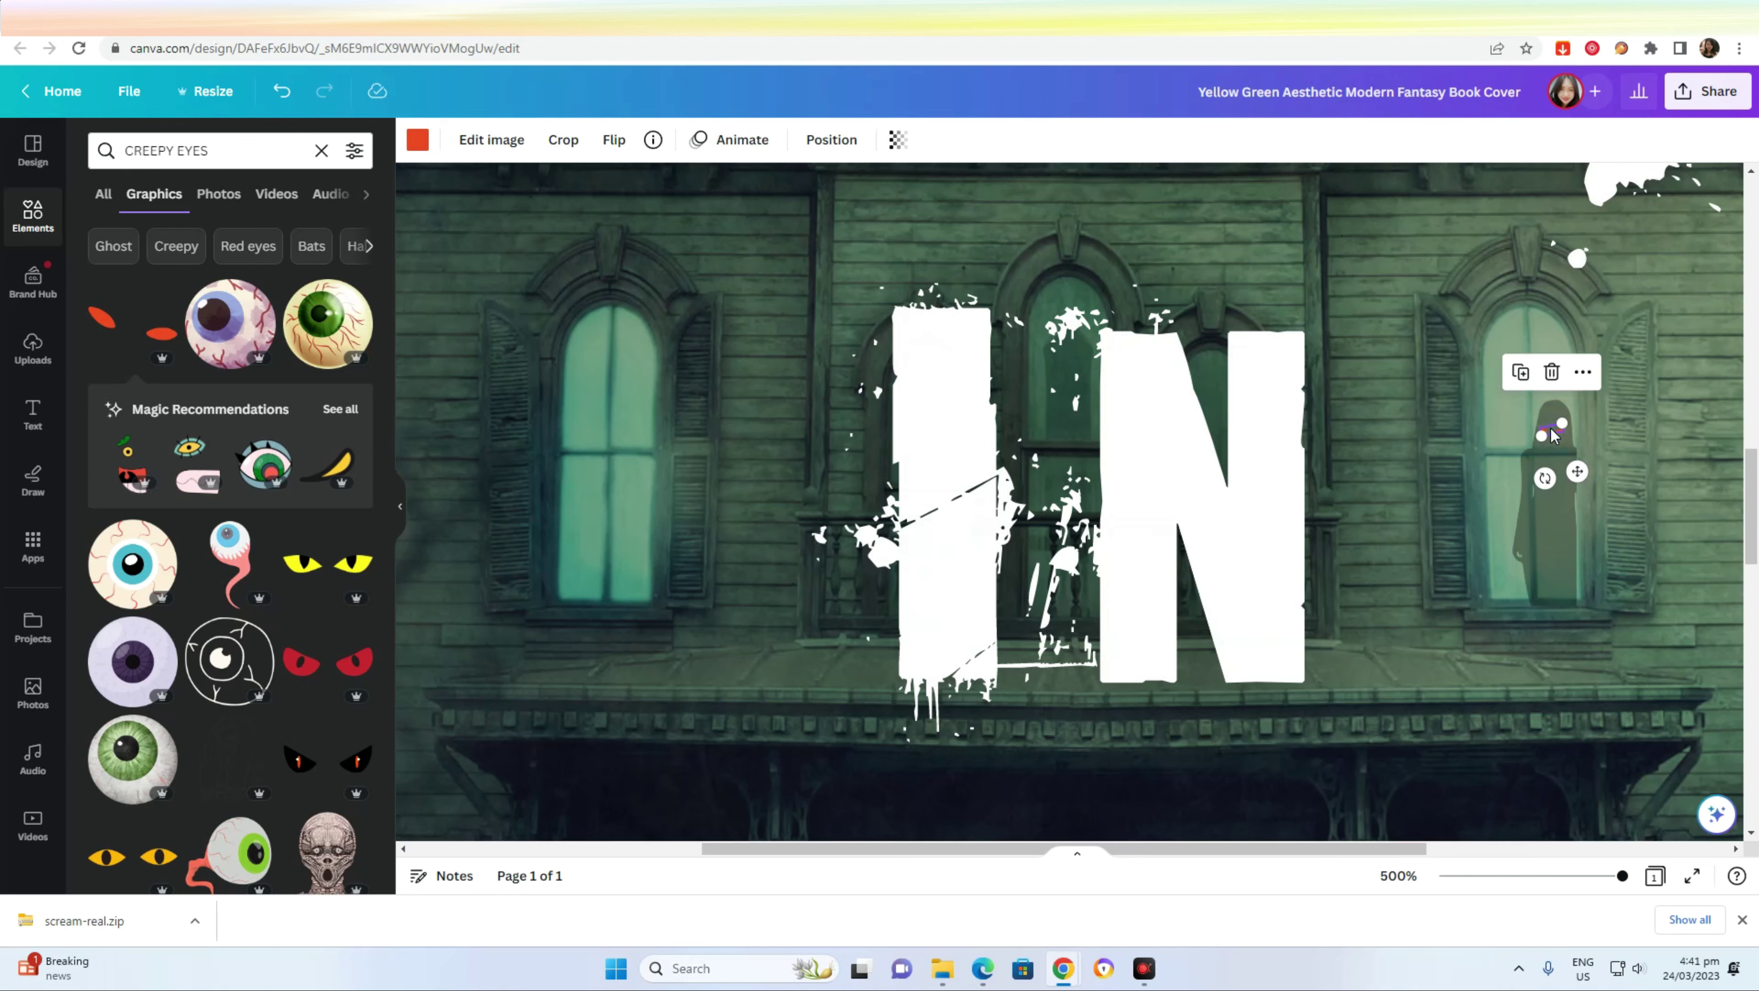
scroll(184, 744, "down", 10)
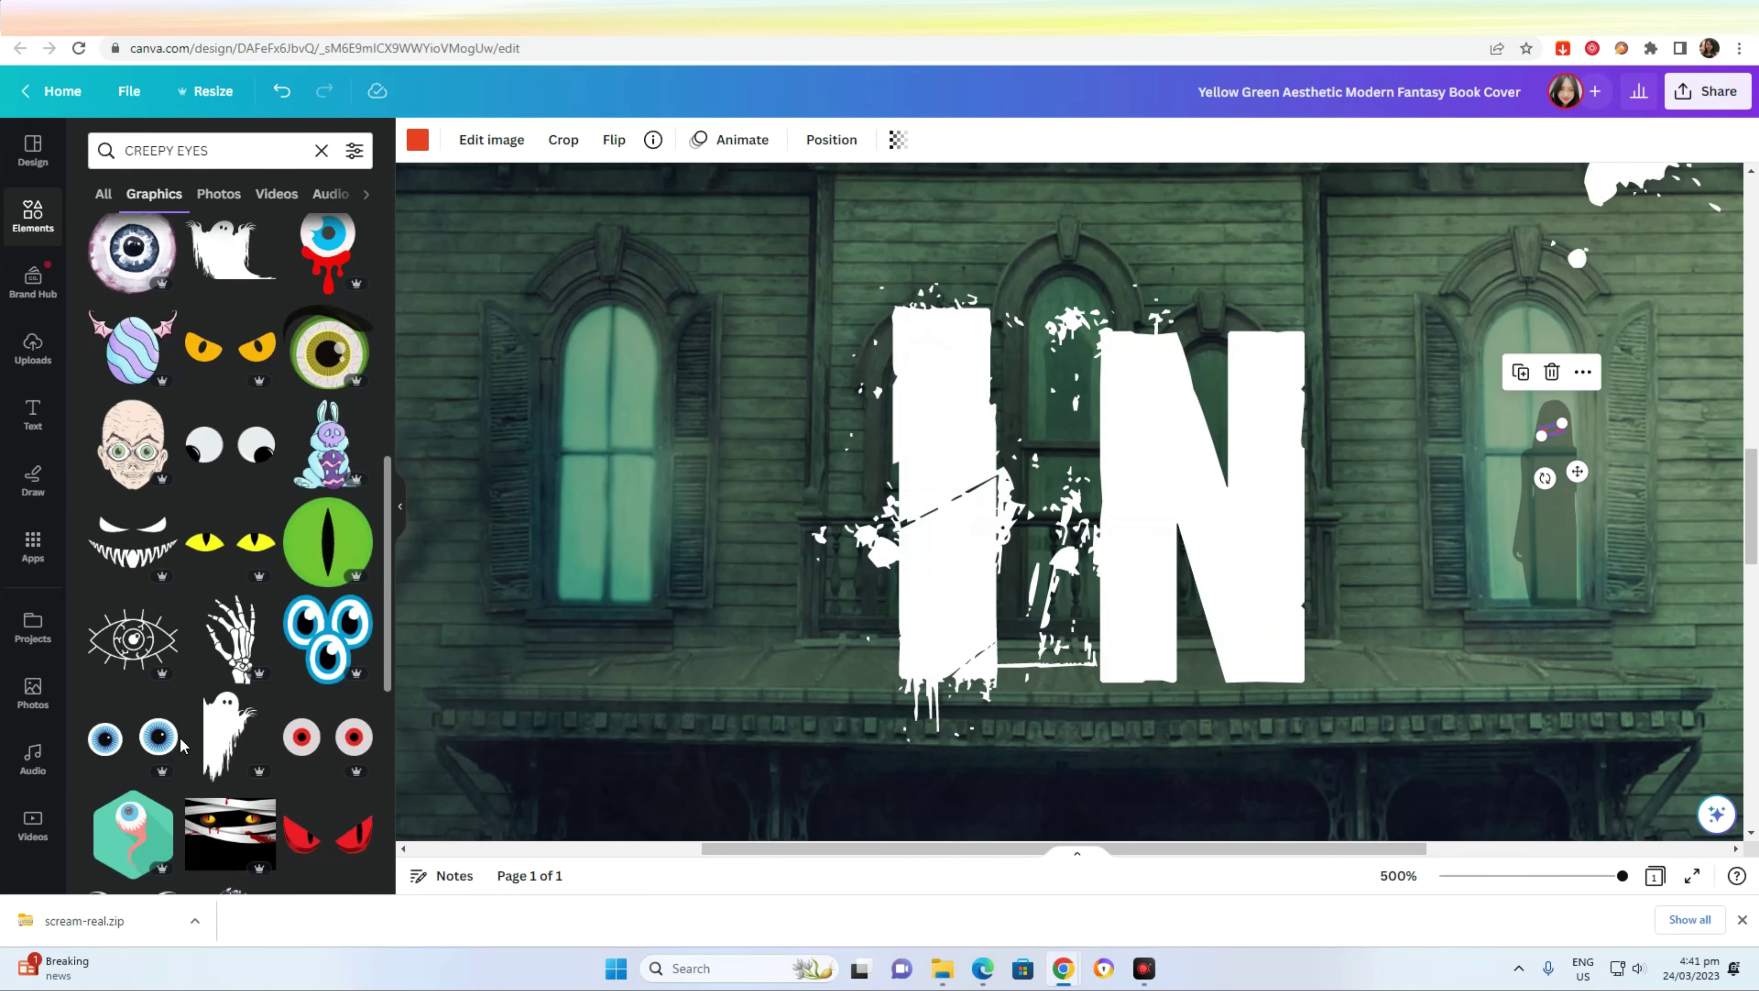
left_click(418, 139)
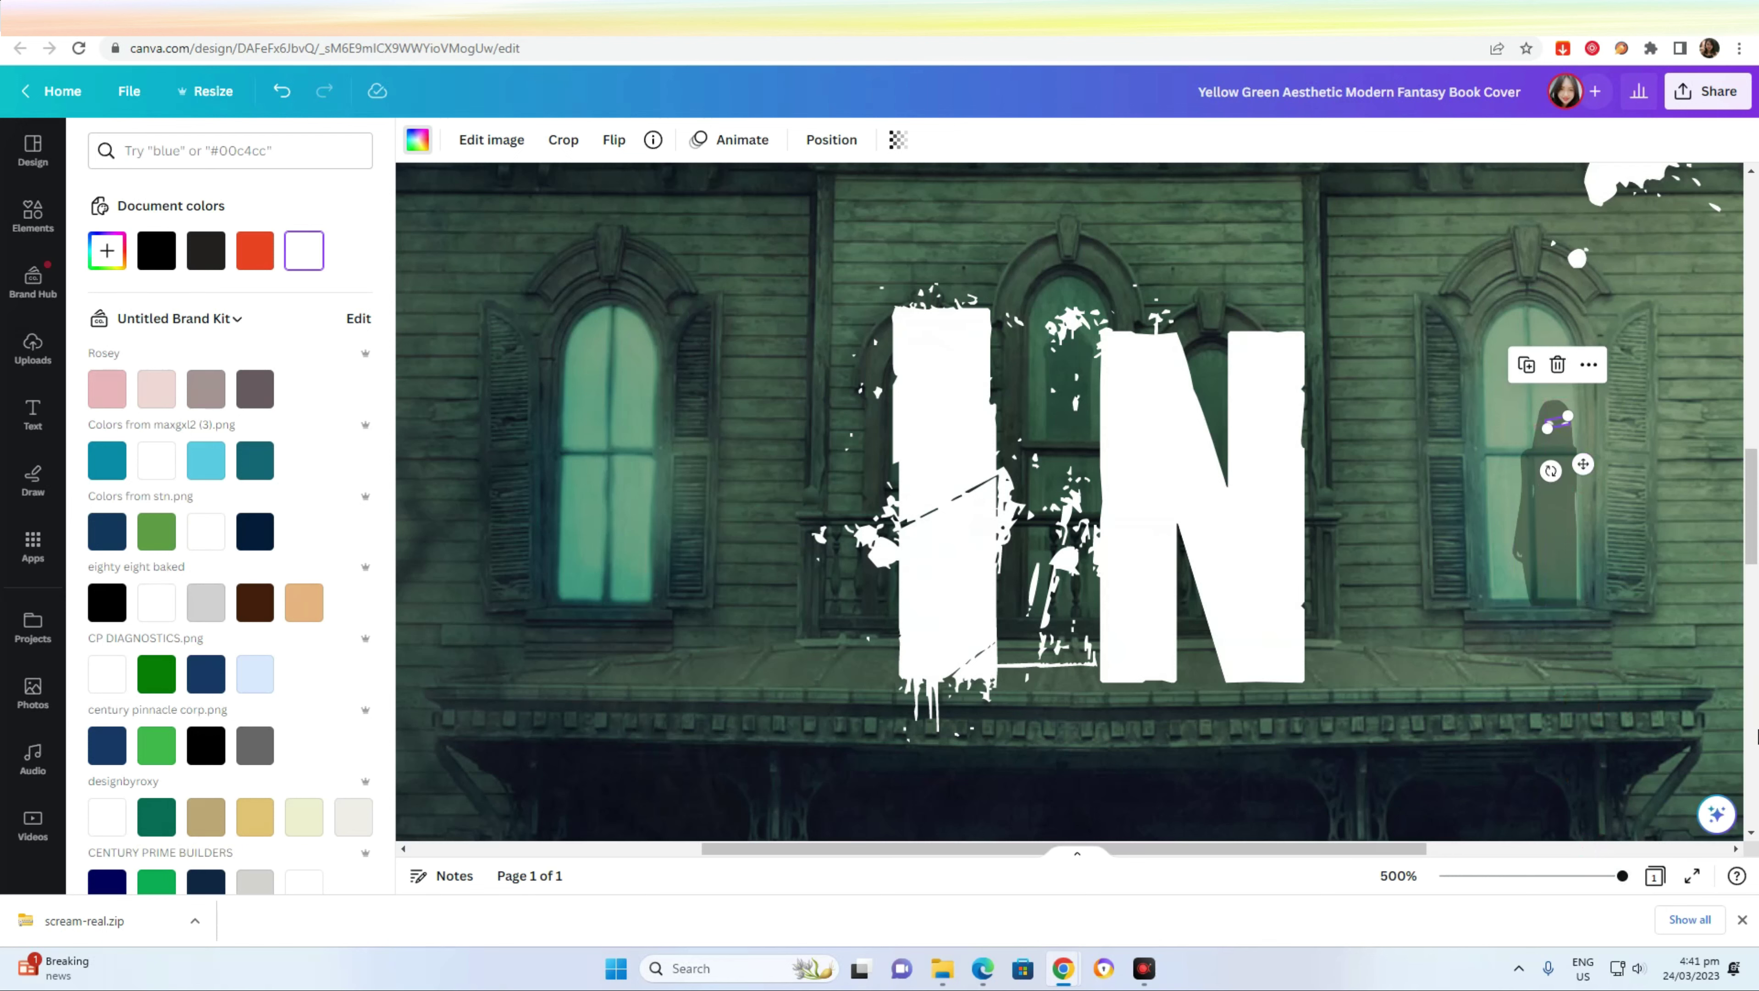
scroll(1561, 520, "up", 2)
left_click(1561, 519)
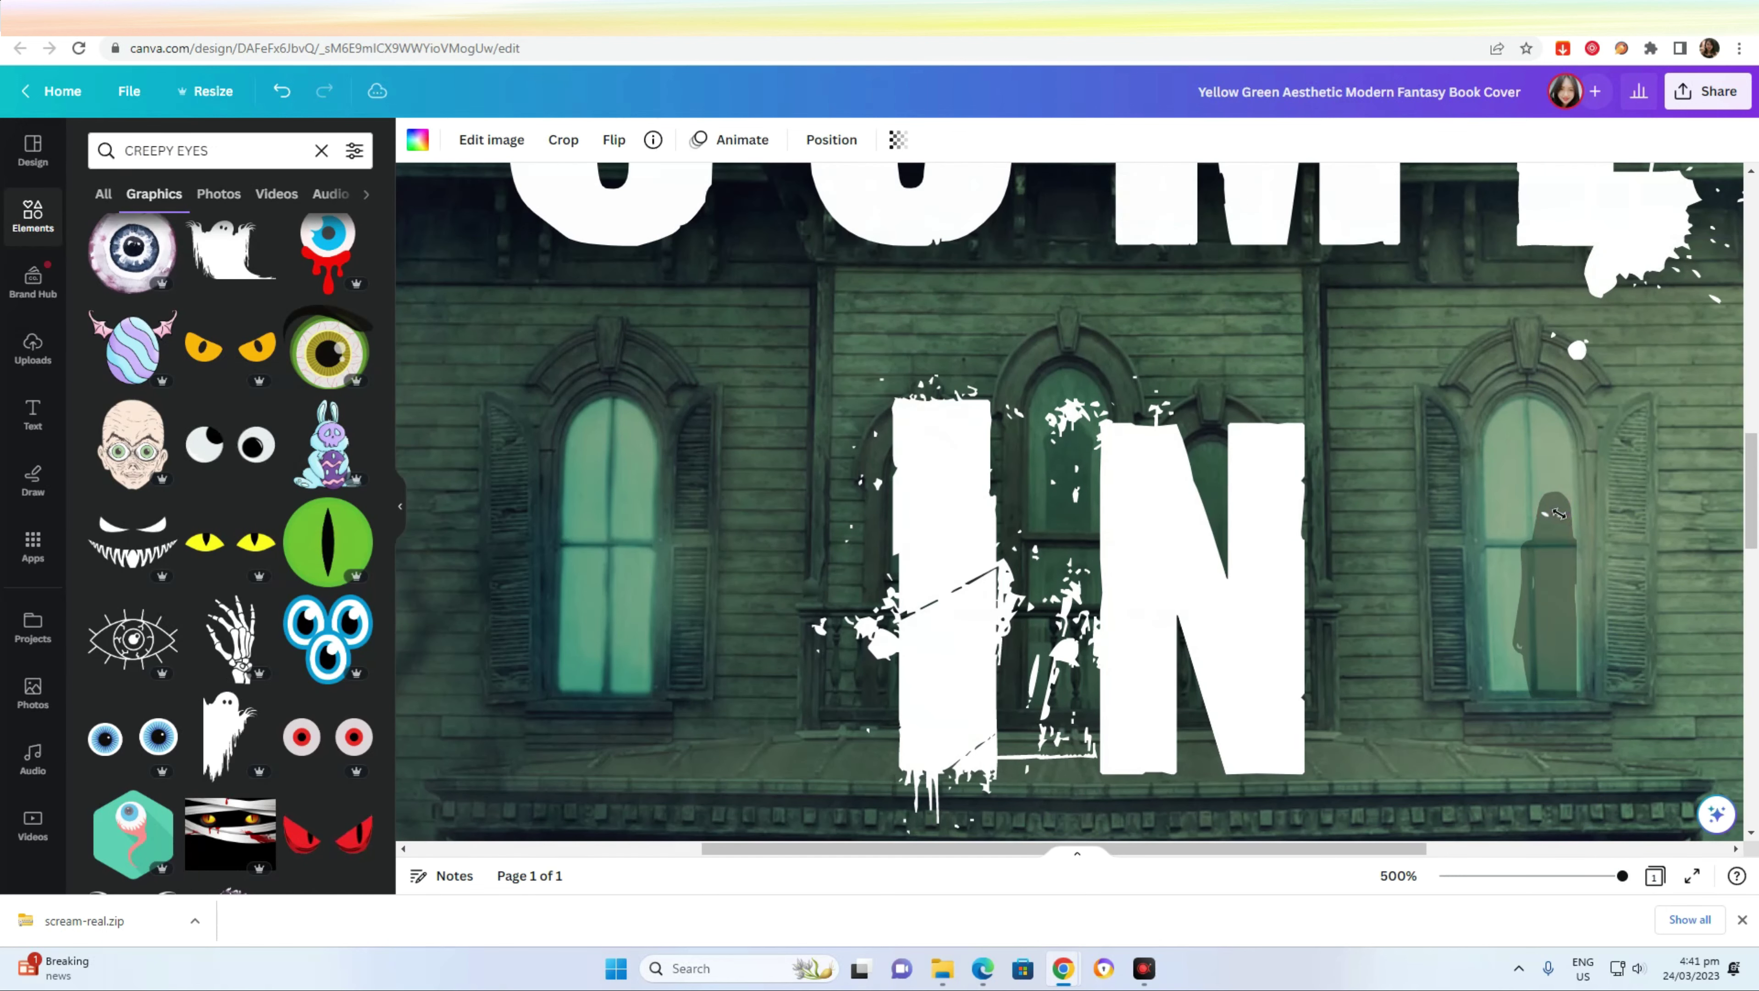
- Resize the ghost figure to fill the window, then zoom out to view the whole cover
left_click(1542, 604)
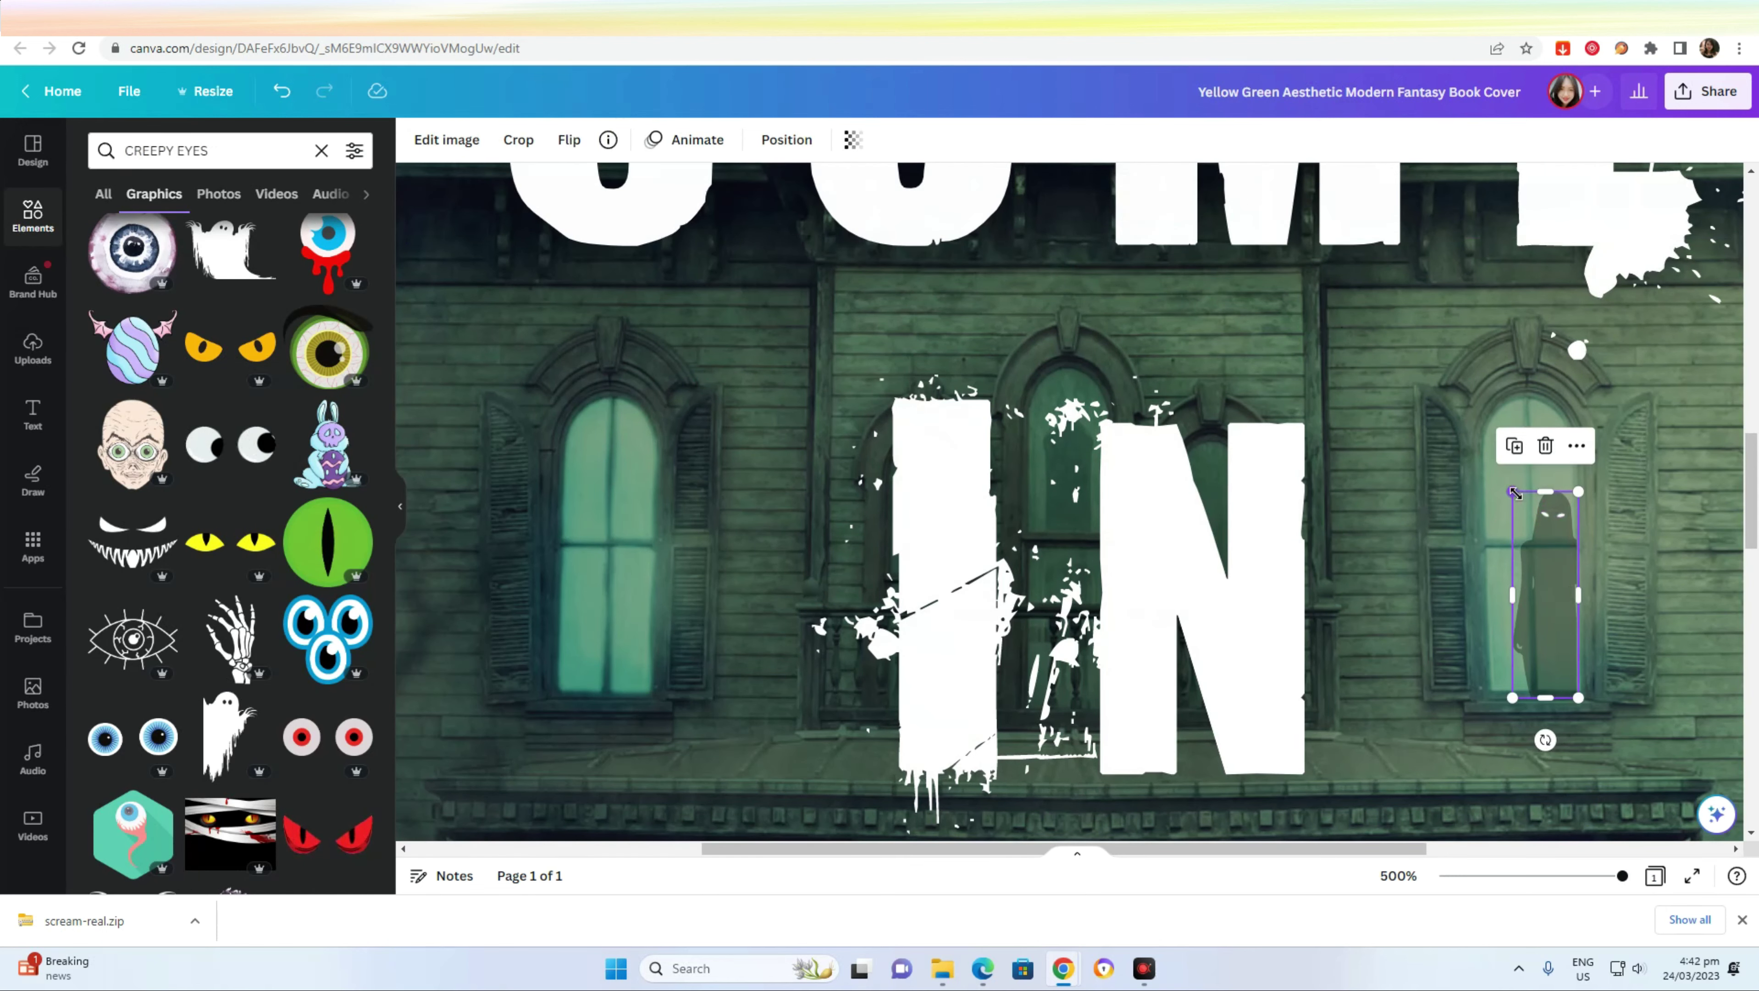
left_click_drag(1515, 493, 1513, 489)
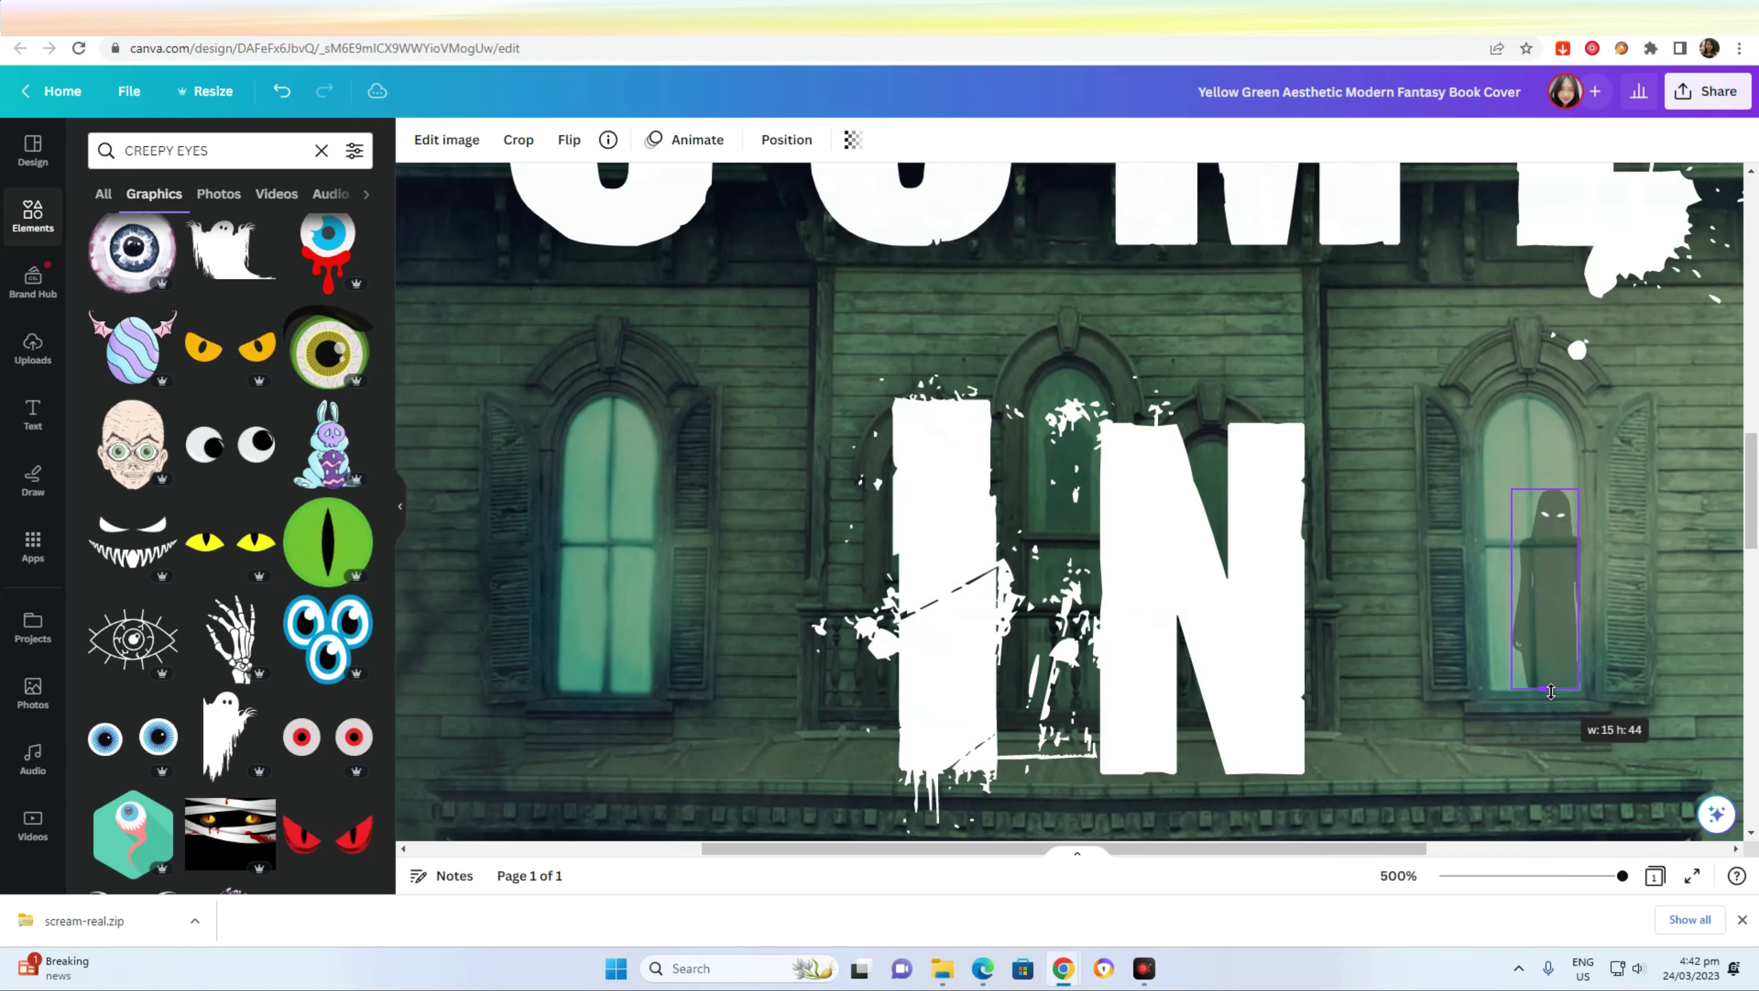
left_click_drag(1551, 692, 1551, 690)
left_click_drag(1579, 583, 1578, 582)
left_click(1593, 764)
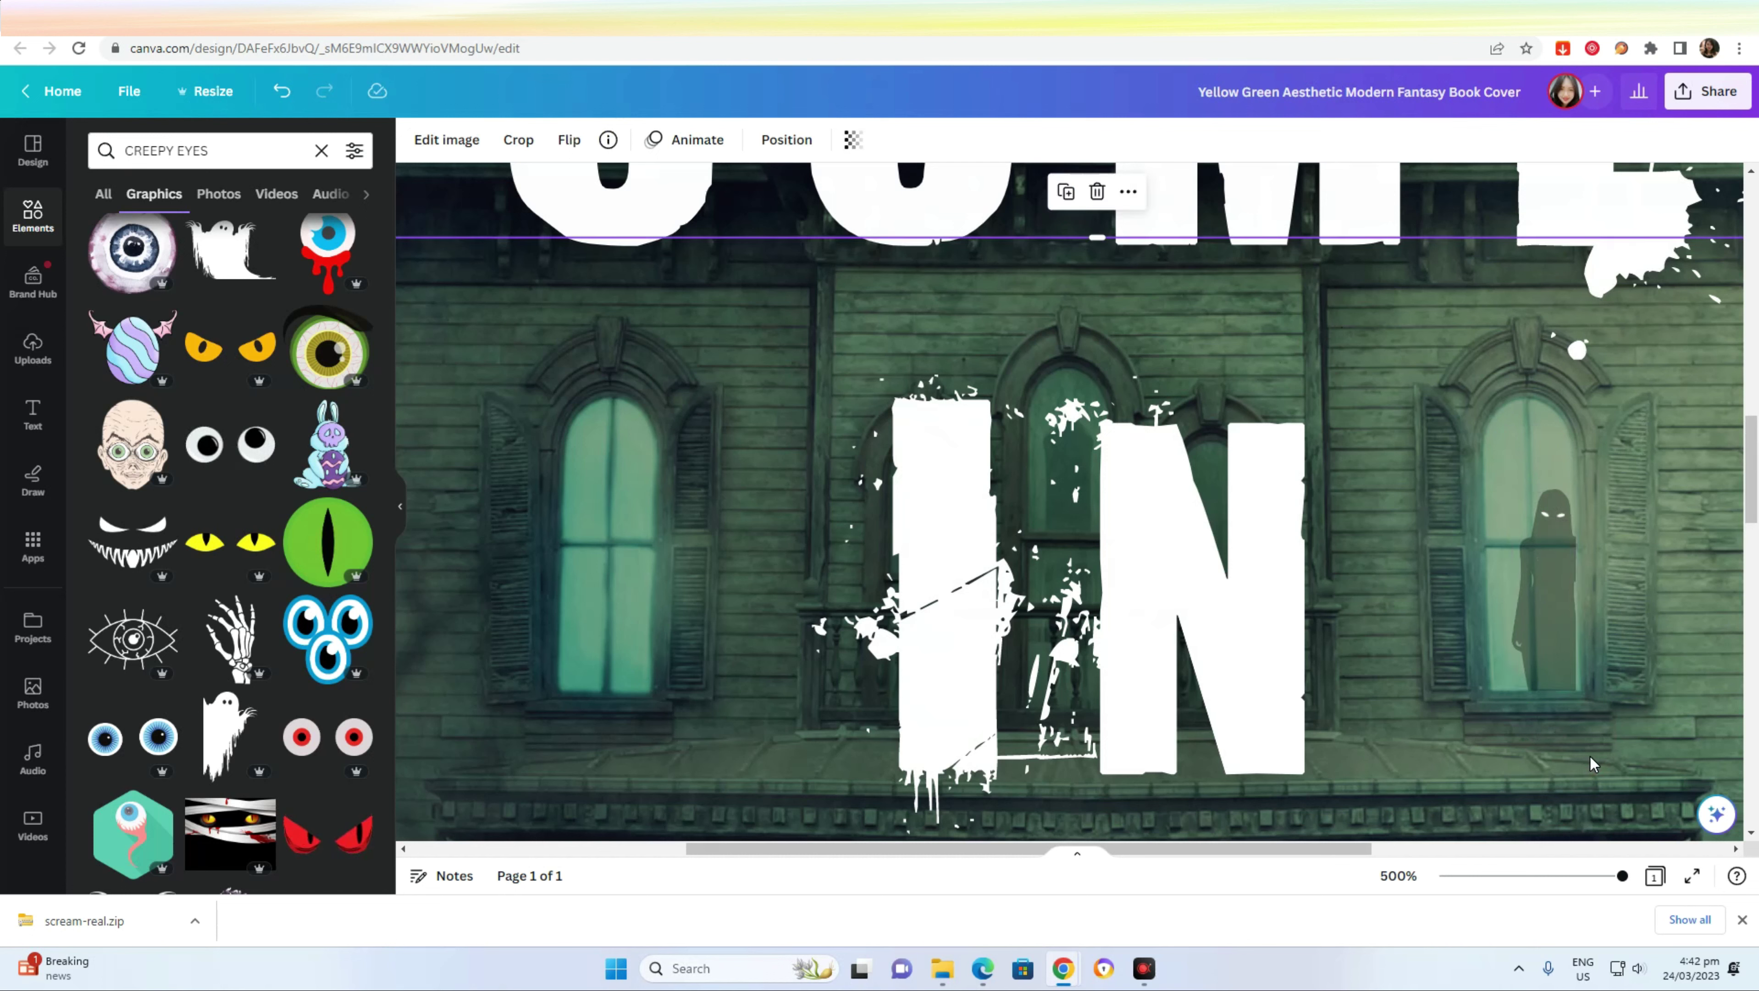
left_click(1569, 644)
left_click(1551, 693)
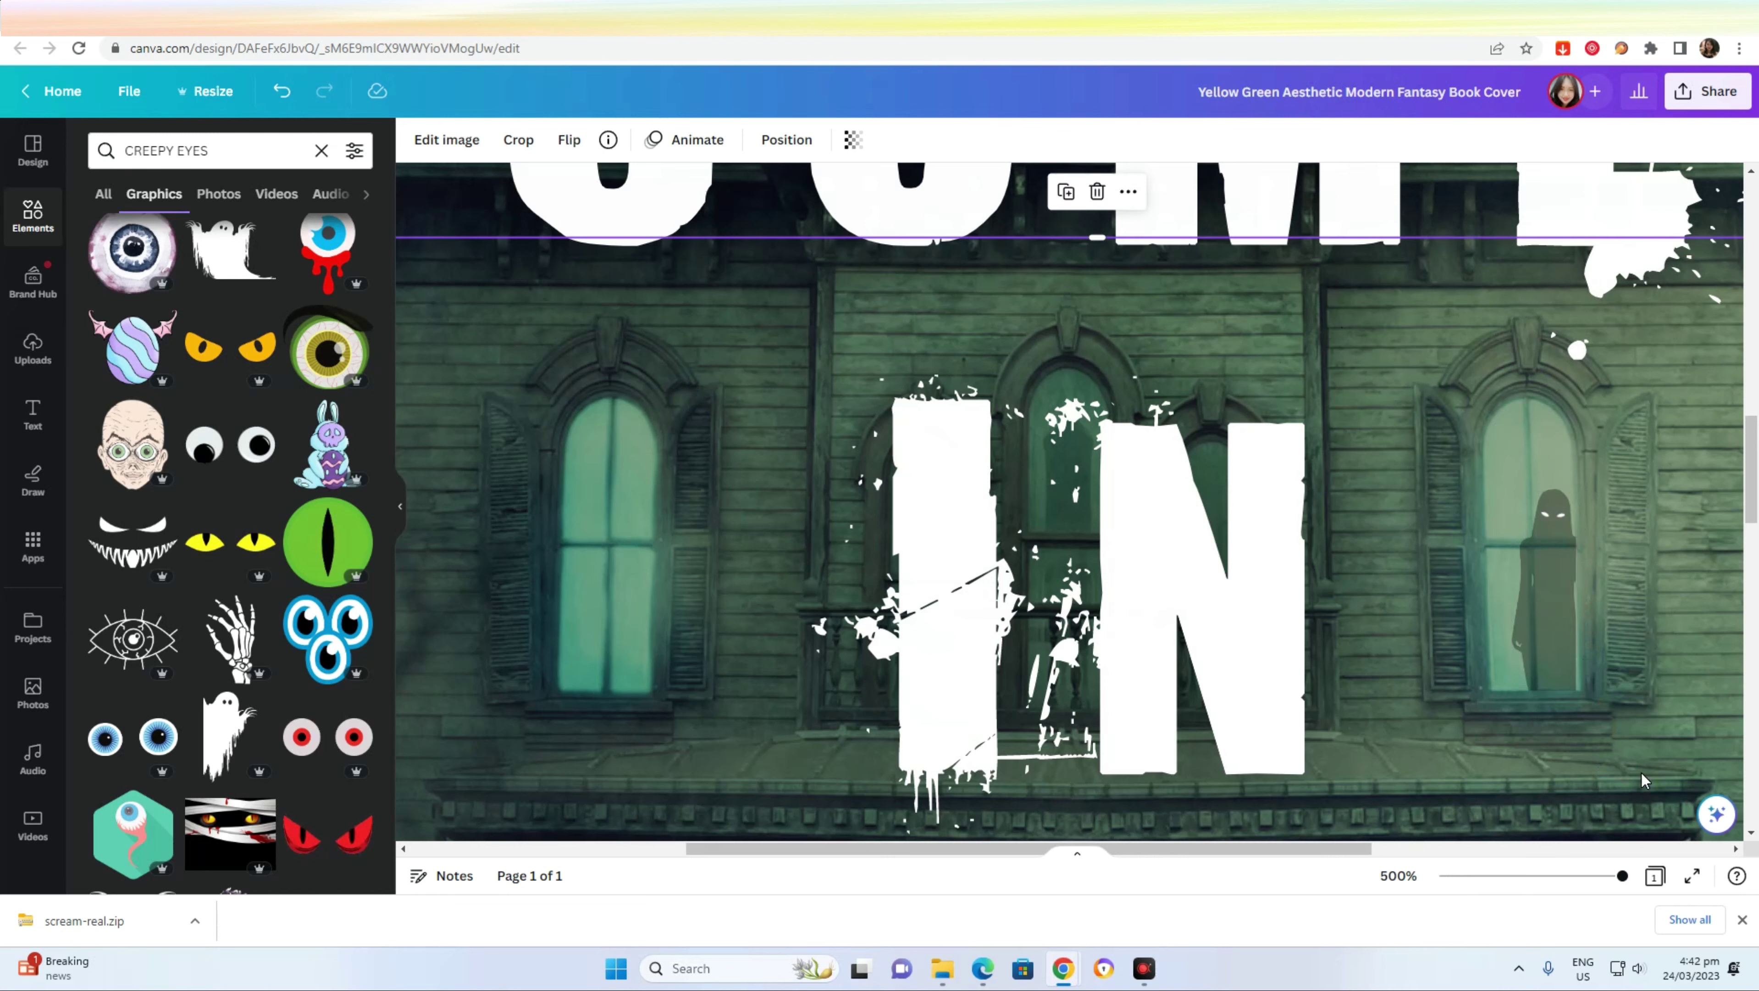
left_click(1550, 691)
left_click_drag(1549, 692, 1549, 692)
left_click(1650, 755)
left_click_drag(1623, 878, 1570, 878)
left_click(1531, 763)
key("ctrl+alt+p")
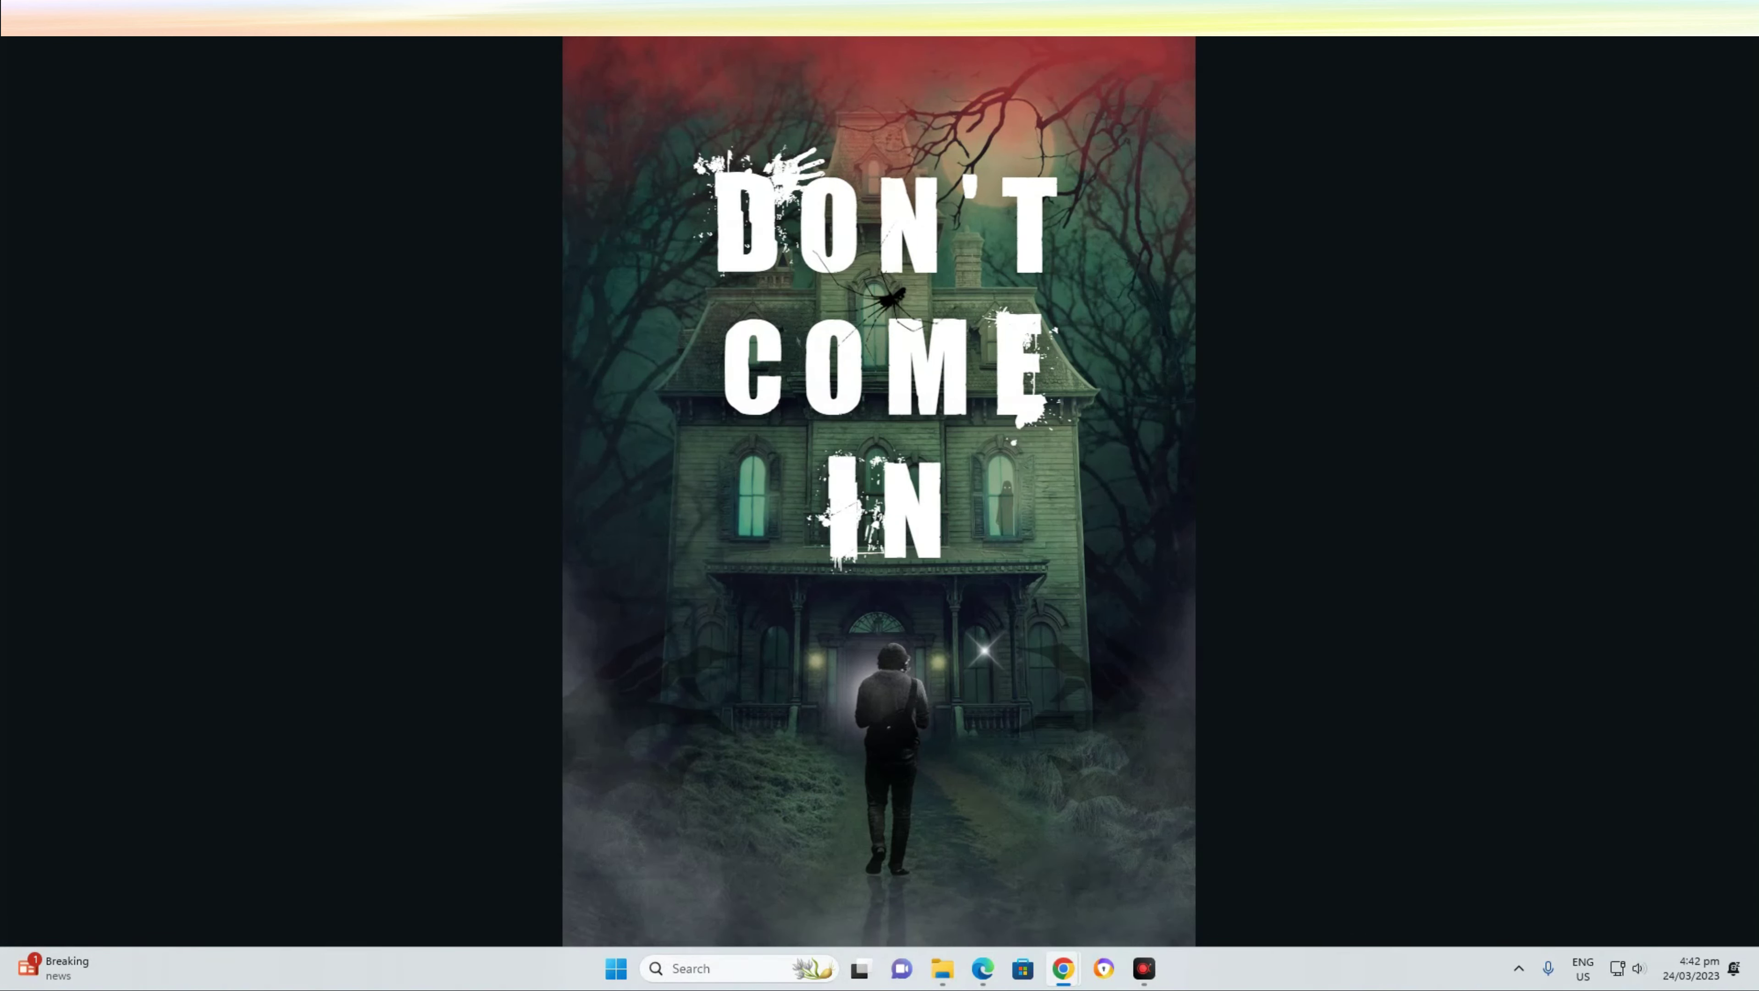
key("Escape")
left_click_drag(1569, 877, 1539, 880)
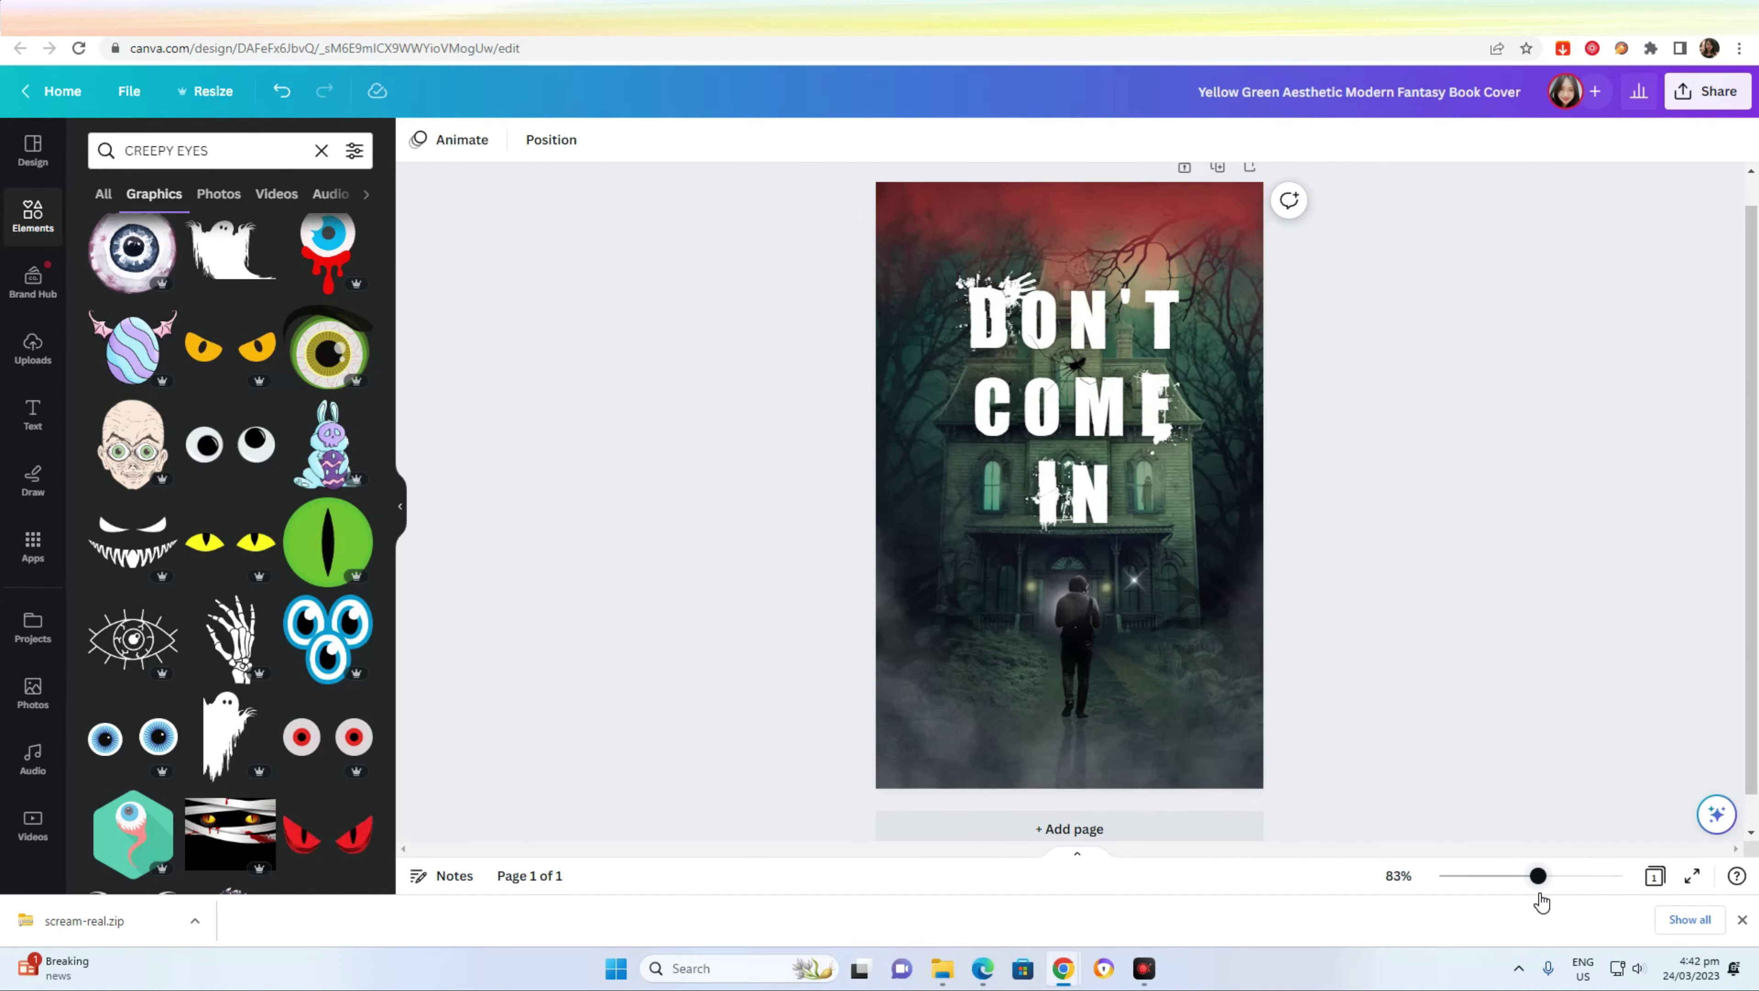
- Add a heading text box at the cover's bottom, set in the Open Sauce font
left_click(33, 415)
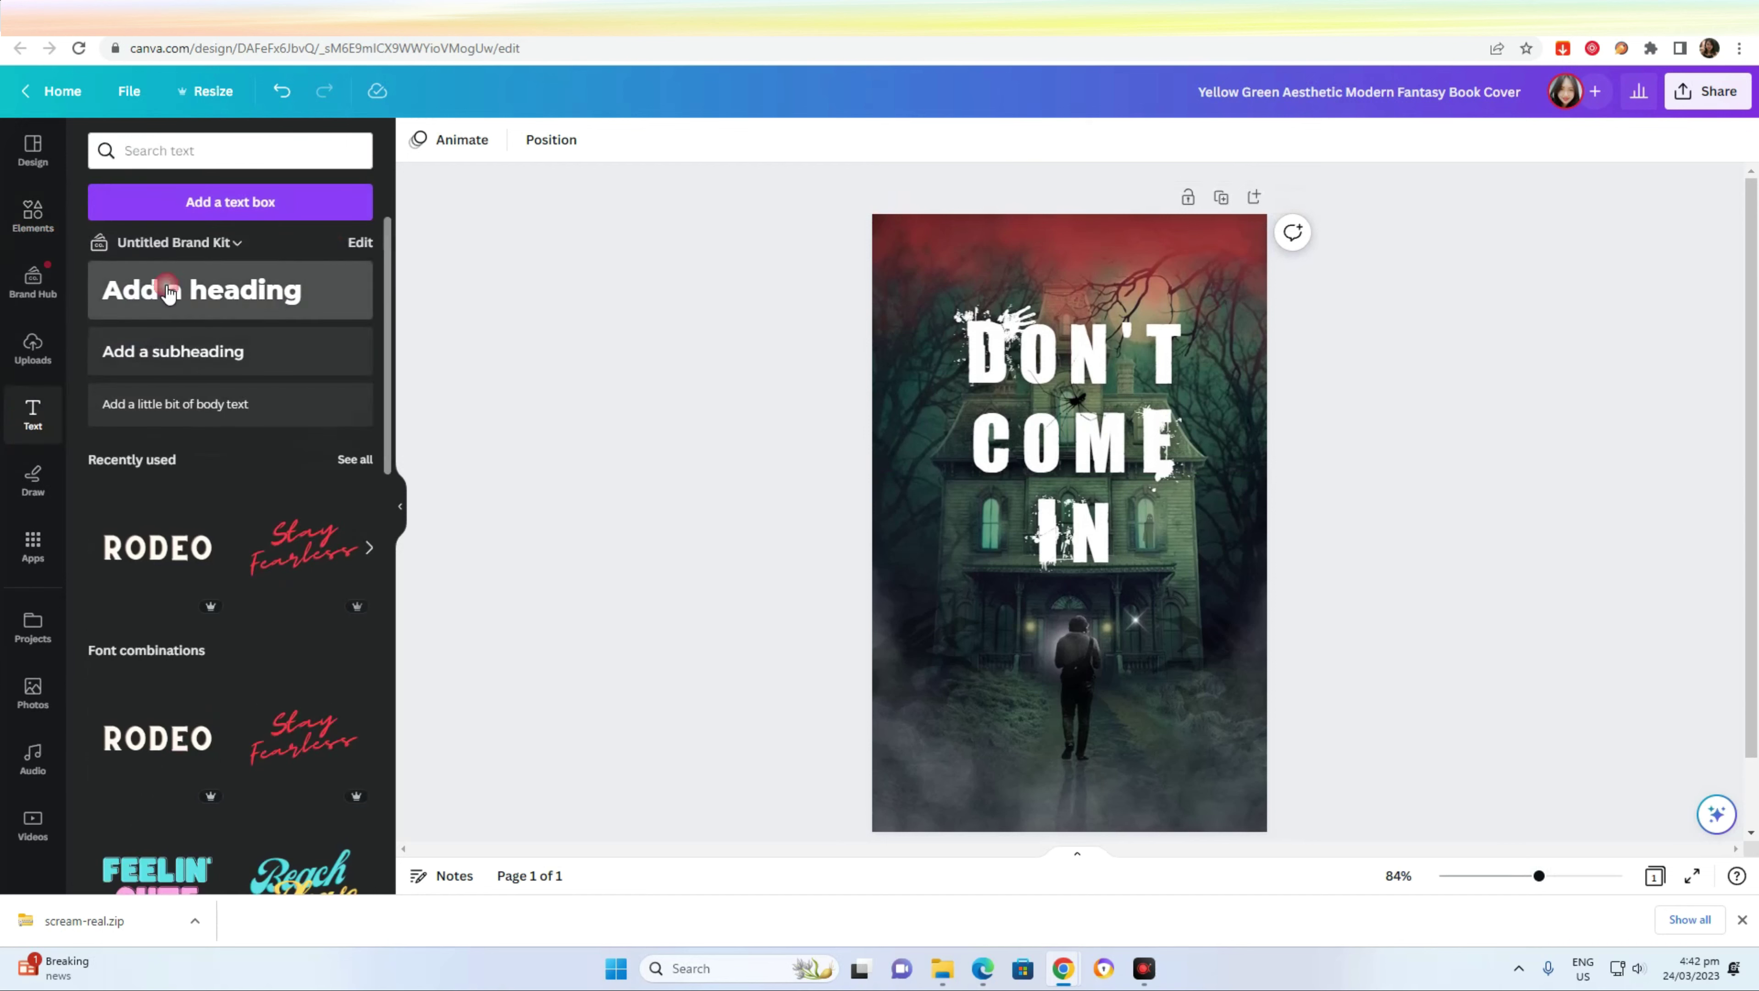
left_click(201, 289)
left_click_drag(1072, 520, 1096, 849)
left_click(536, 142)
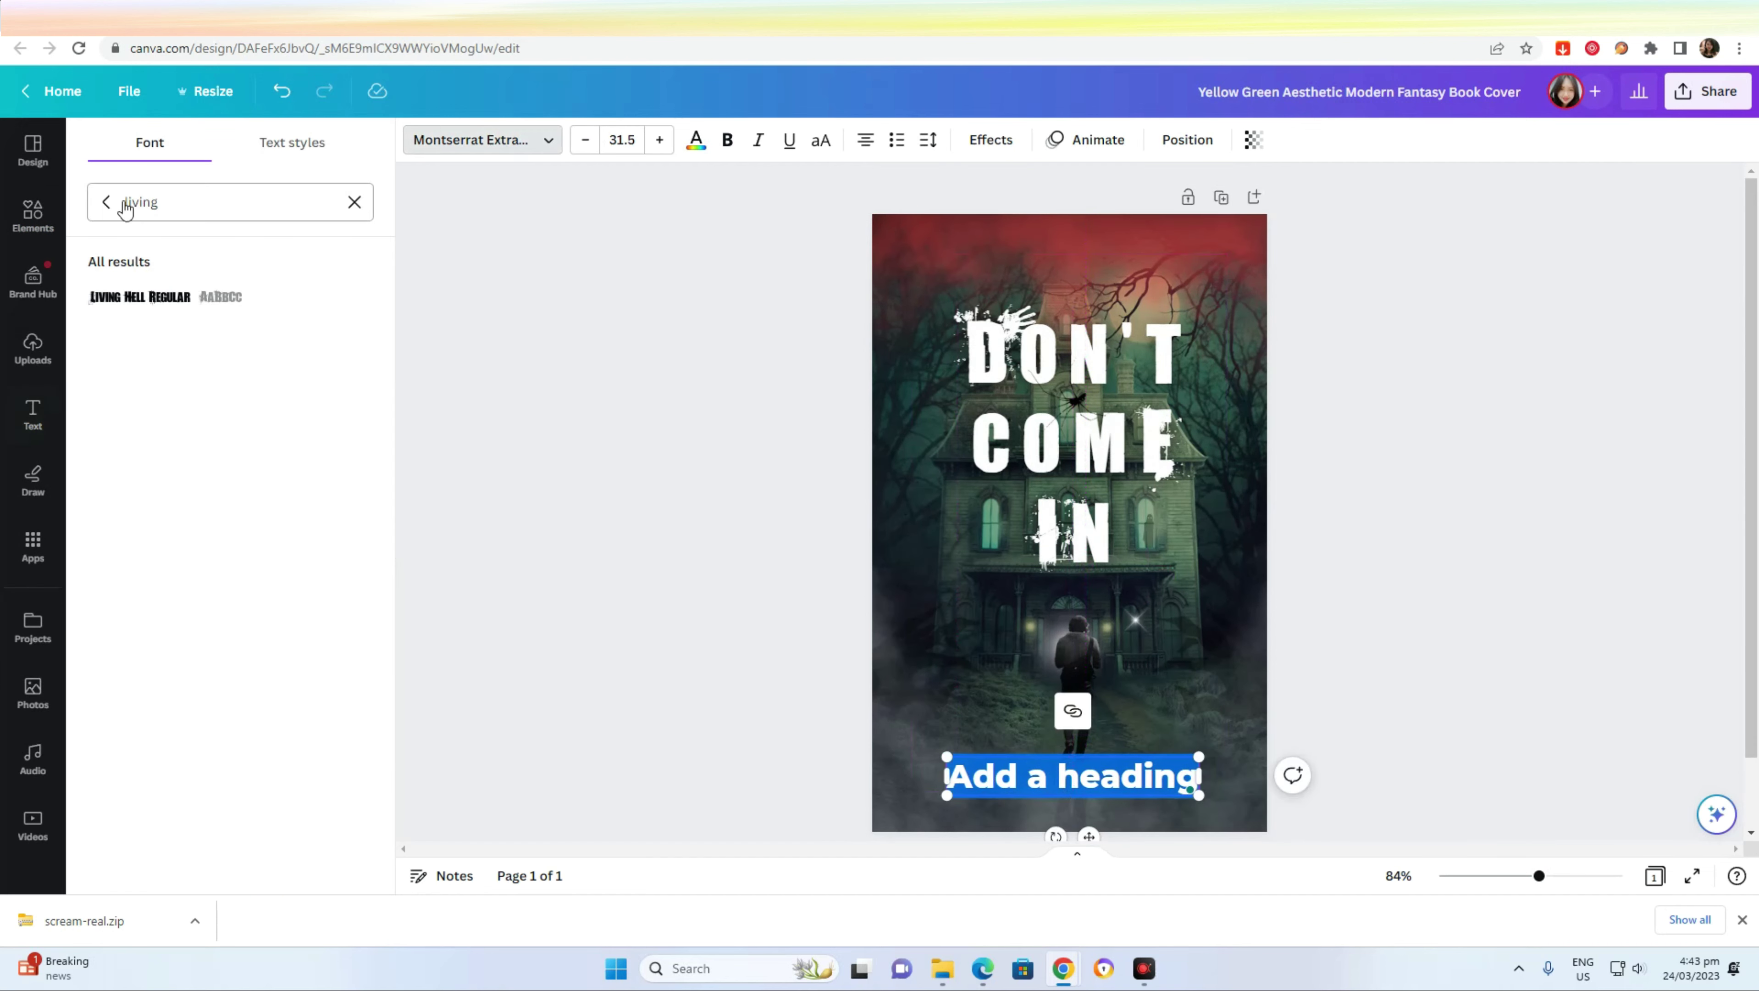
left_click(184, 544)
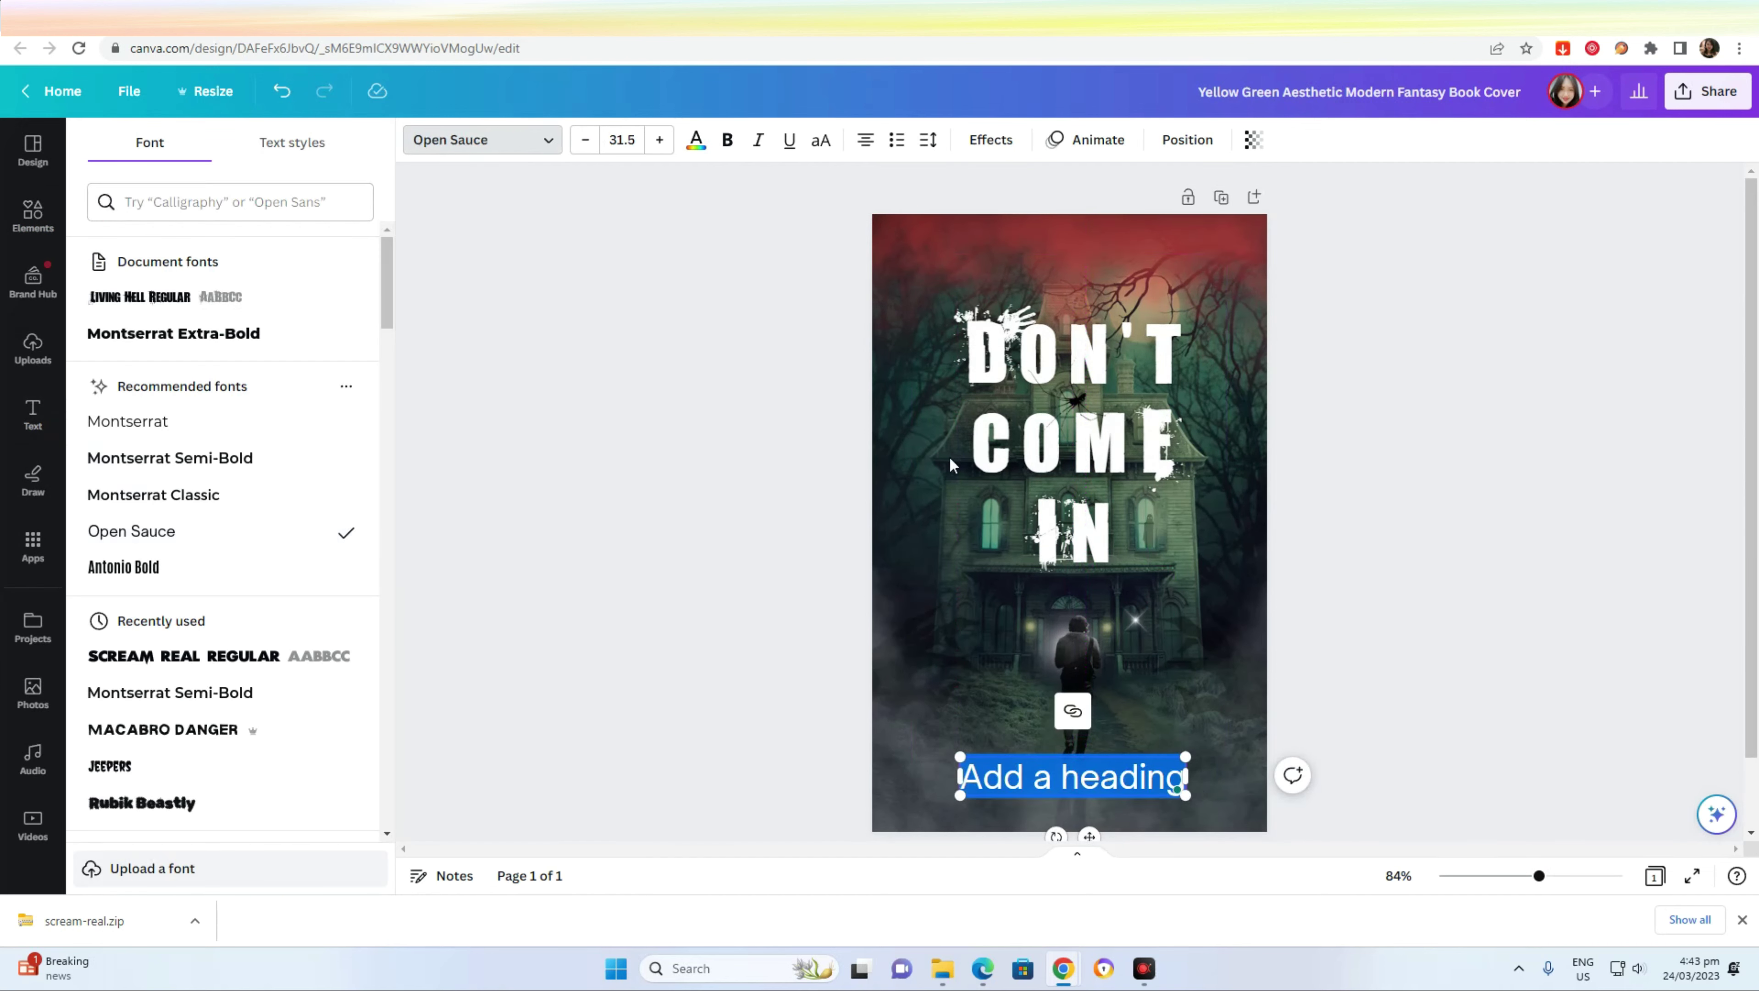
- Type 'FROM THE BOOK OF', shrink it and widen its letter spacing
type("FROM THE BOOK OF")
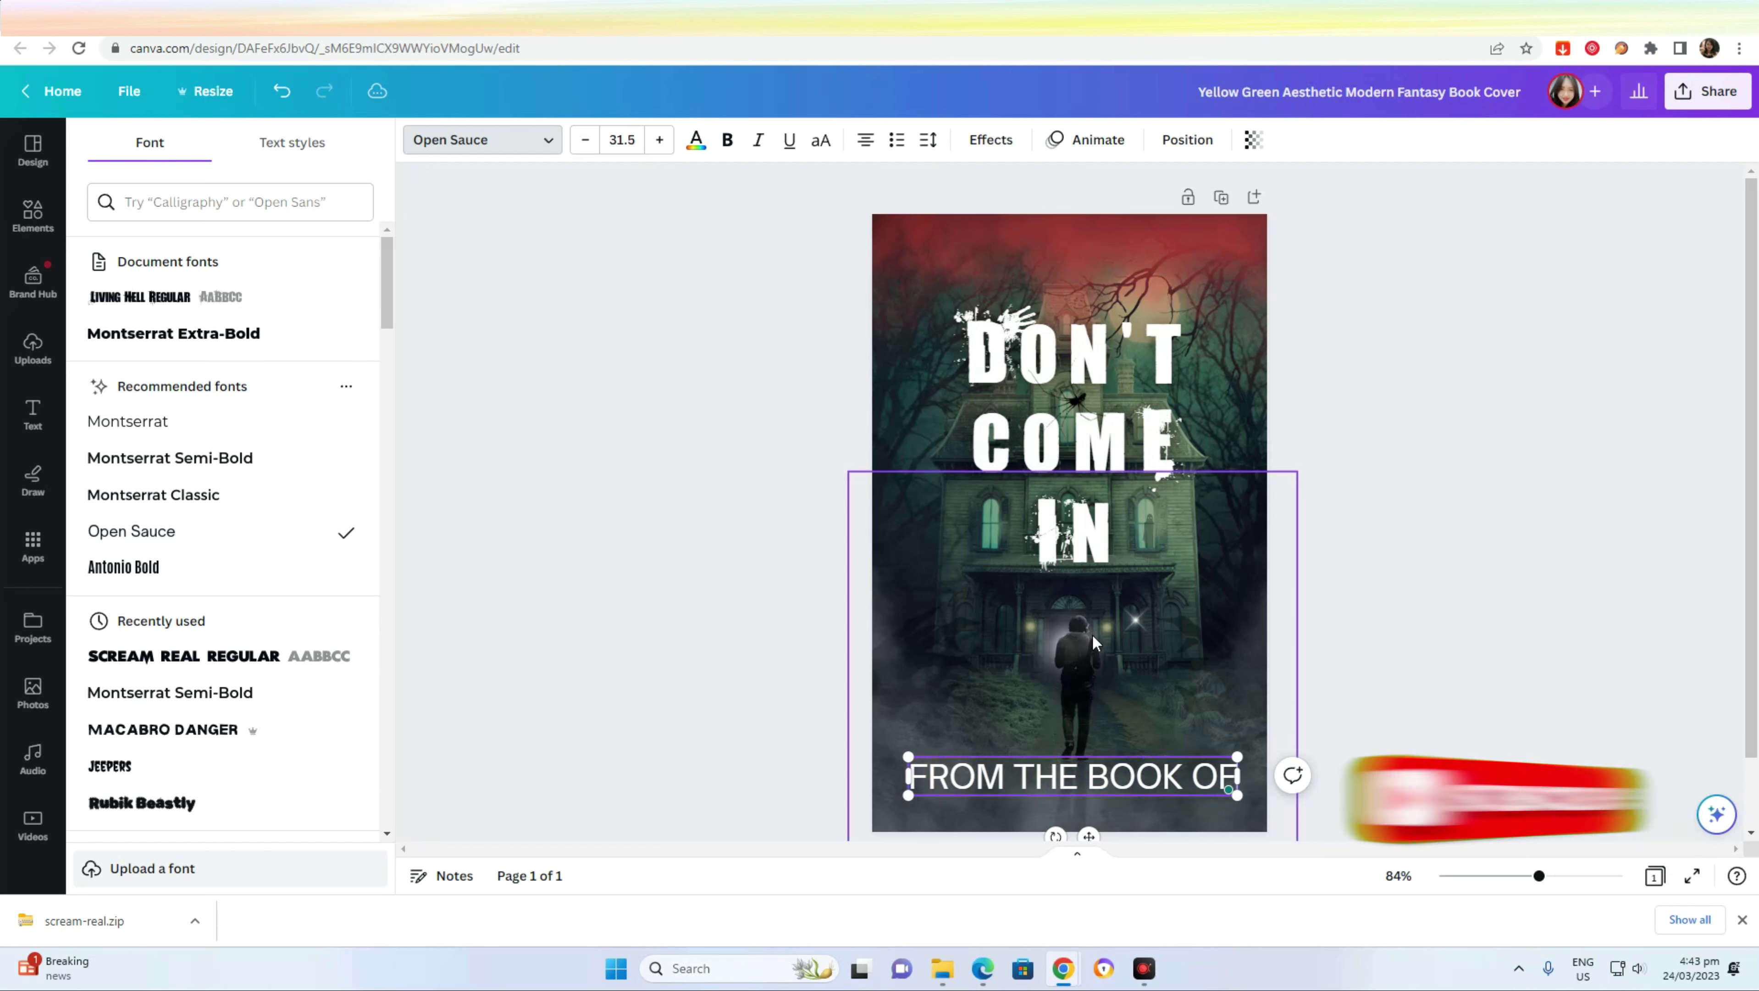
left_click_drag(1237, 795, 1005, 789)
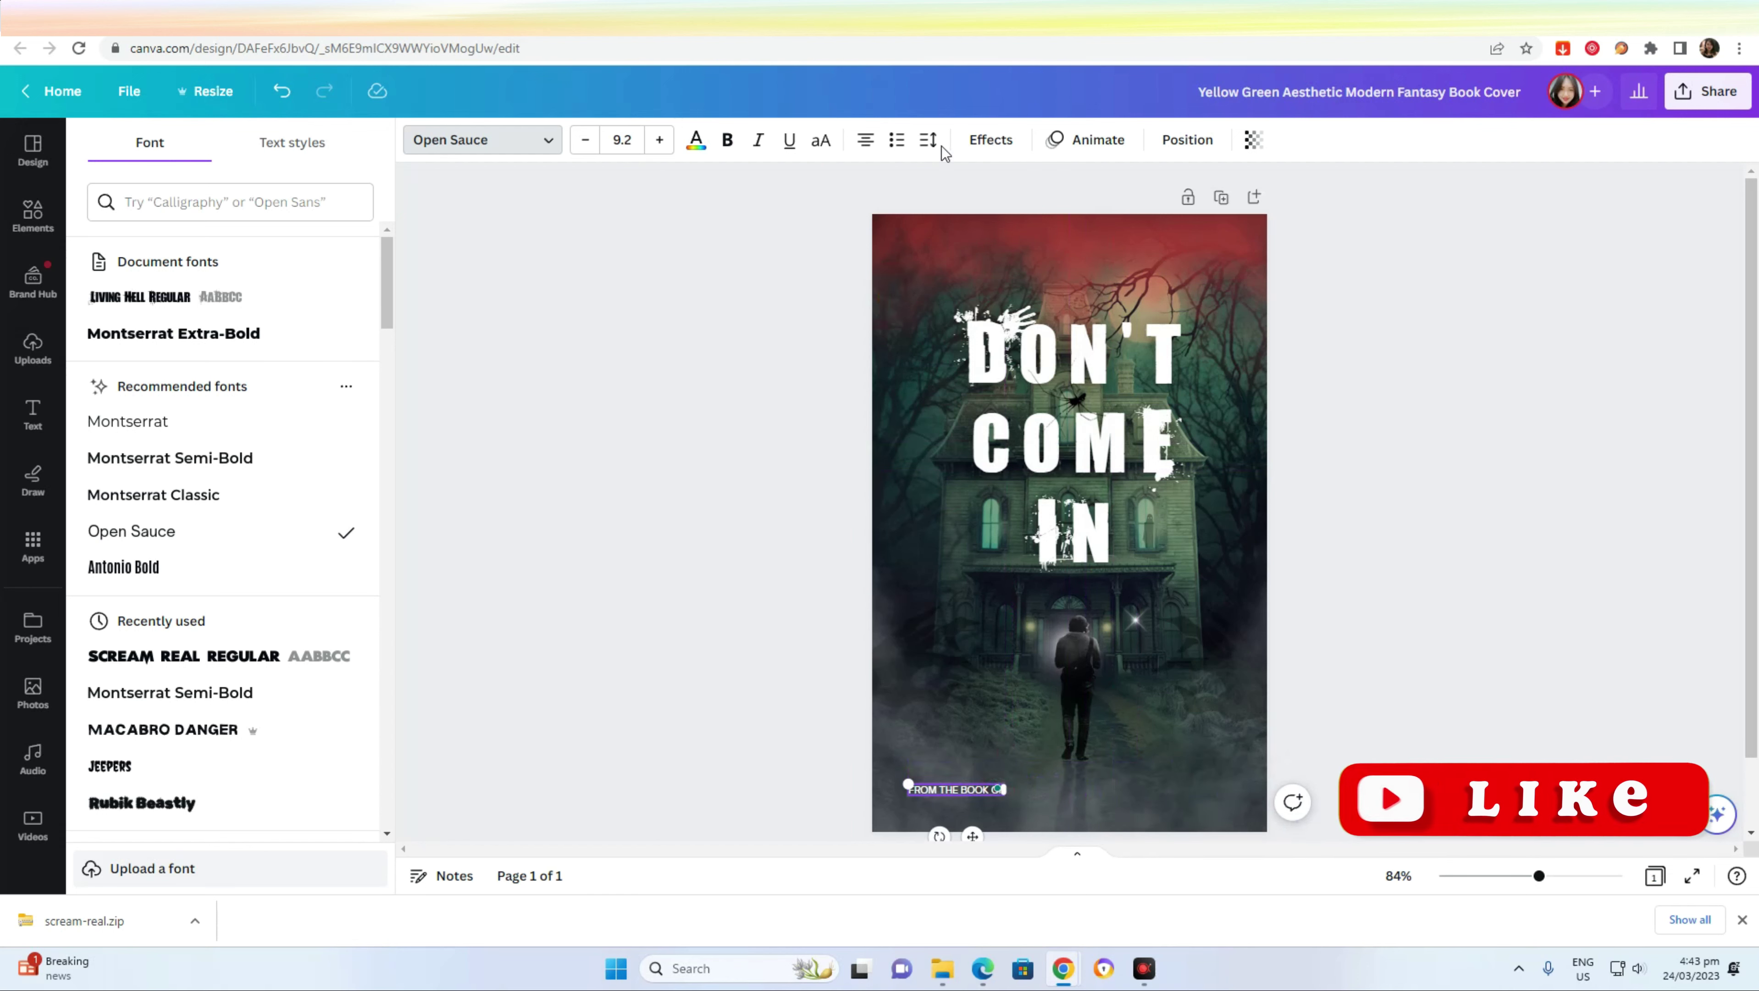
left_click(928, 139)
left_click_drag(1011, 222, 1033, 222)
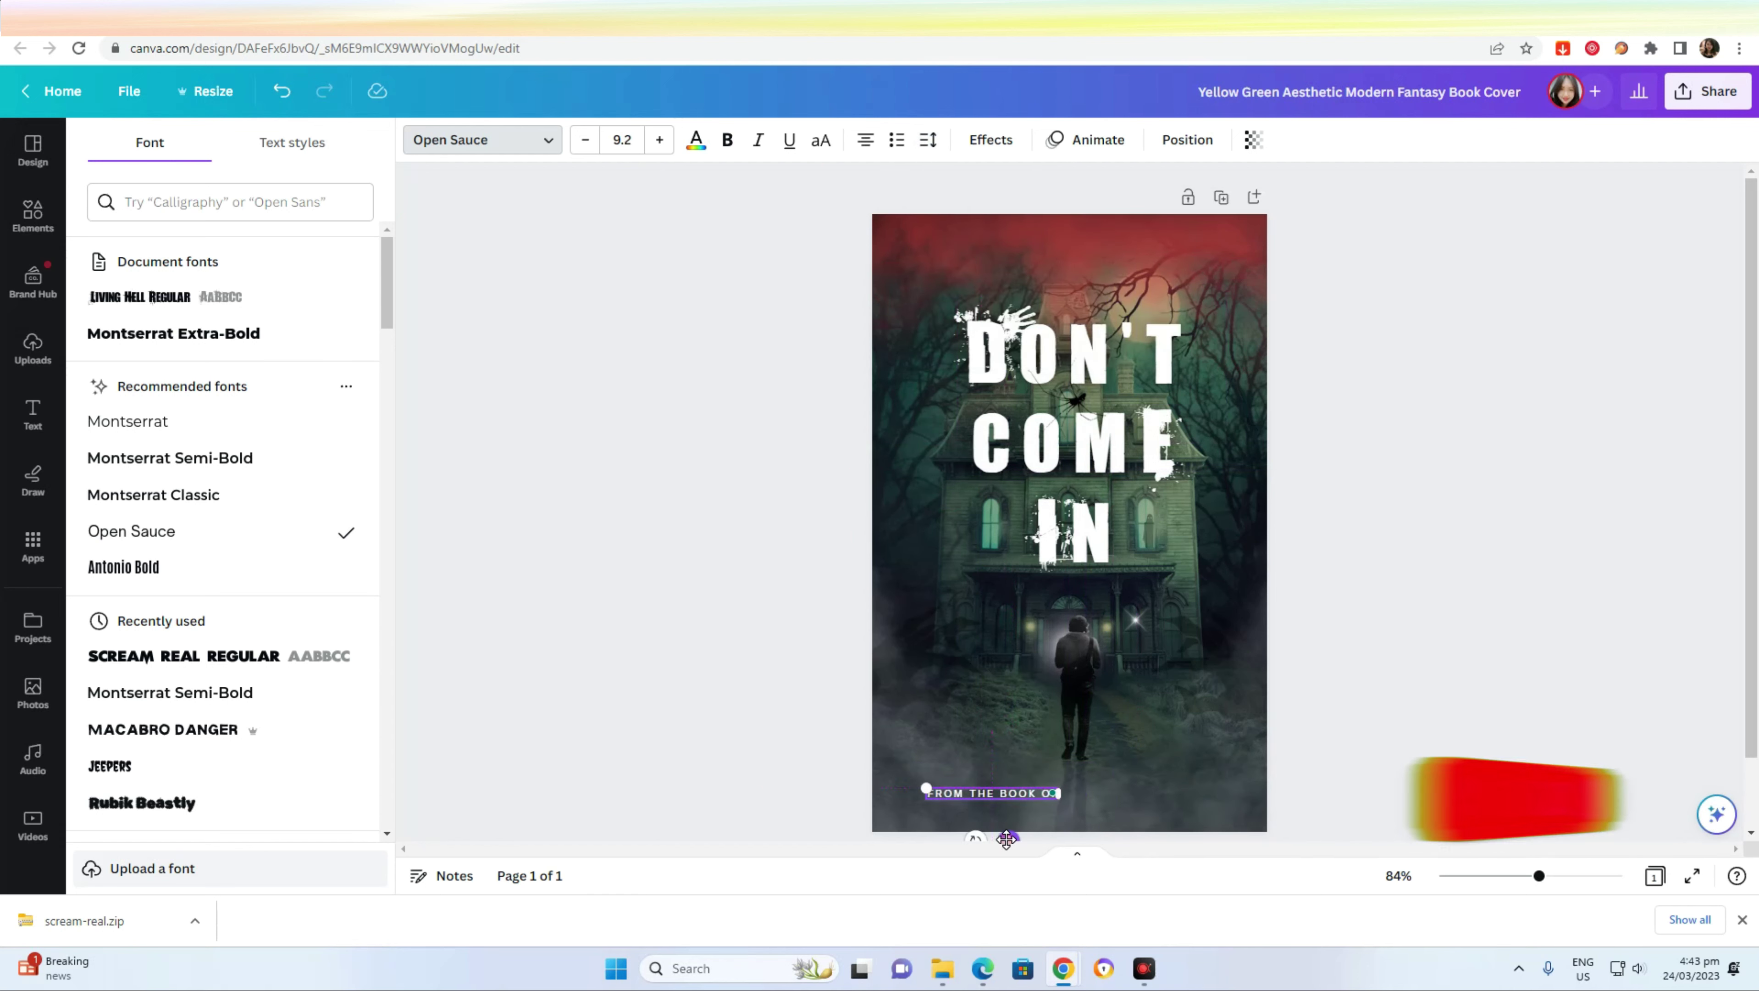
left_click(1425, 721)
- Duplicate the FROM THE BOOK OF line, place the copy beside it and select the copy's text
scroll(1425, 722, "up", 3)
left_click(942, 713)
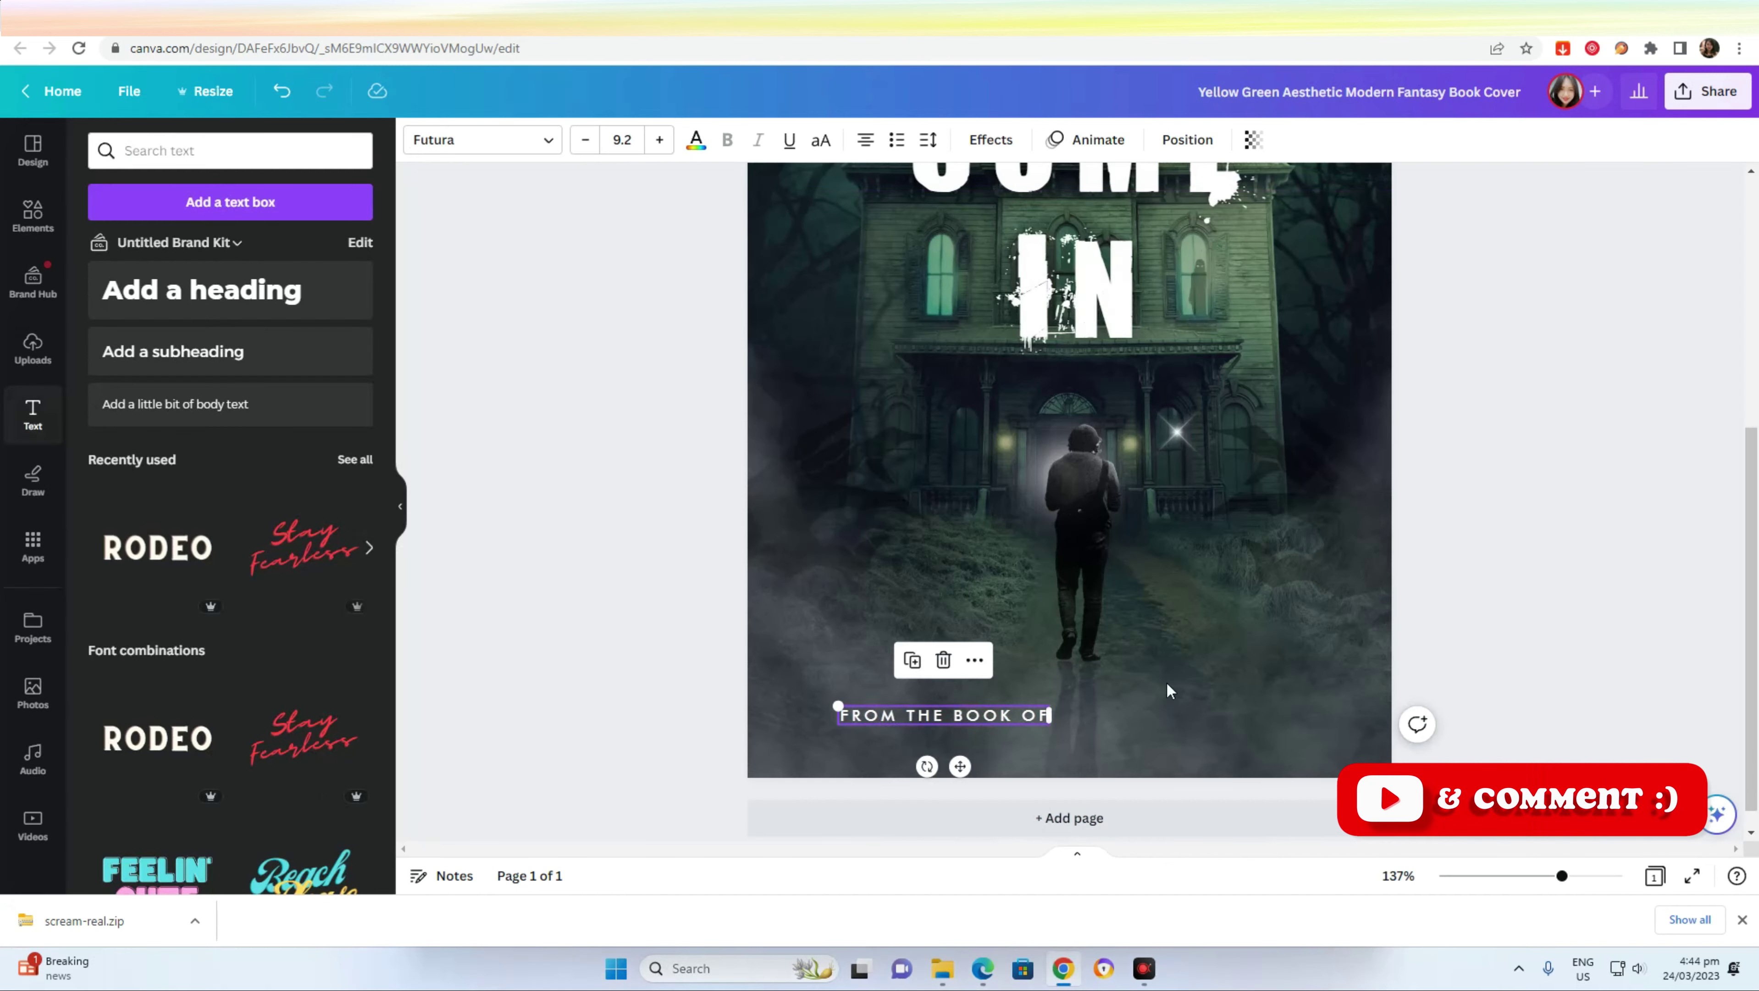
scroll(1488, 680, "up", 4)
scroll(1487, 682, "down", 4)
left_click(981, 696)
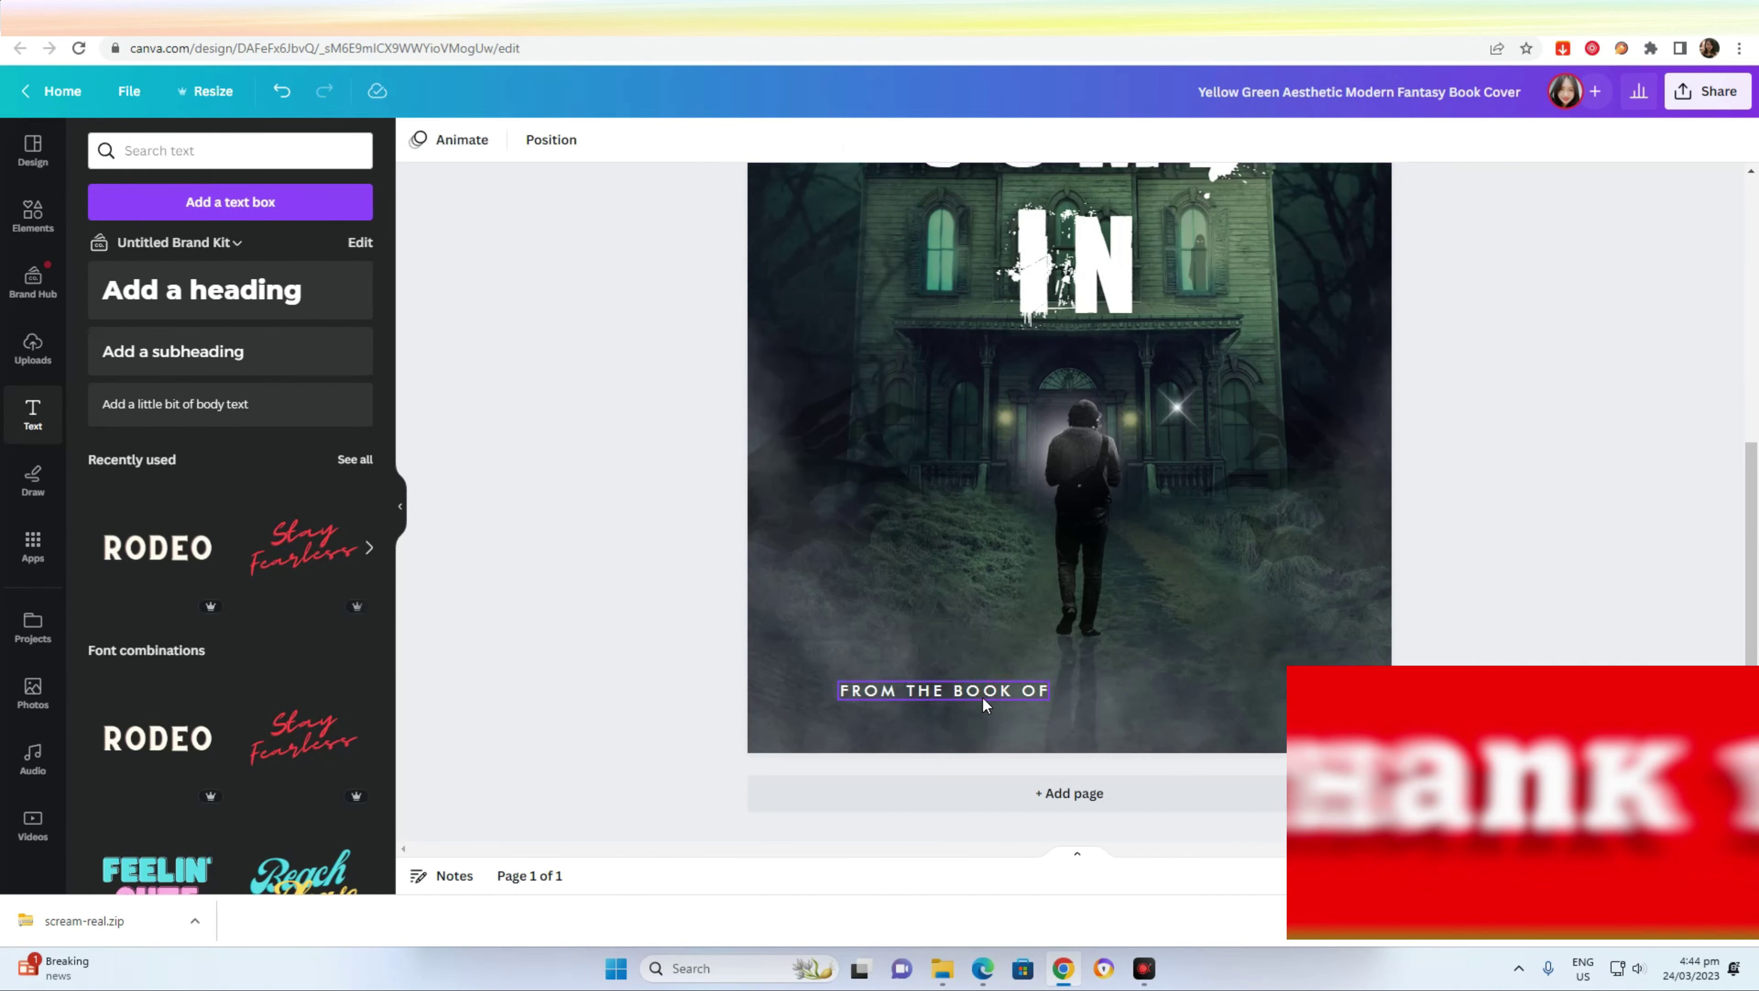
key("ctrl+d")
left_click_drag(1242, 741, 1174, 739)
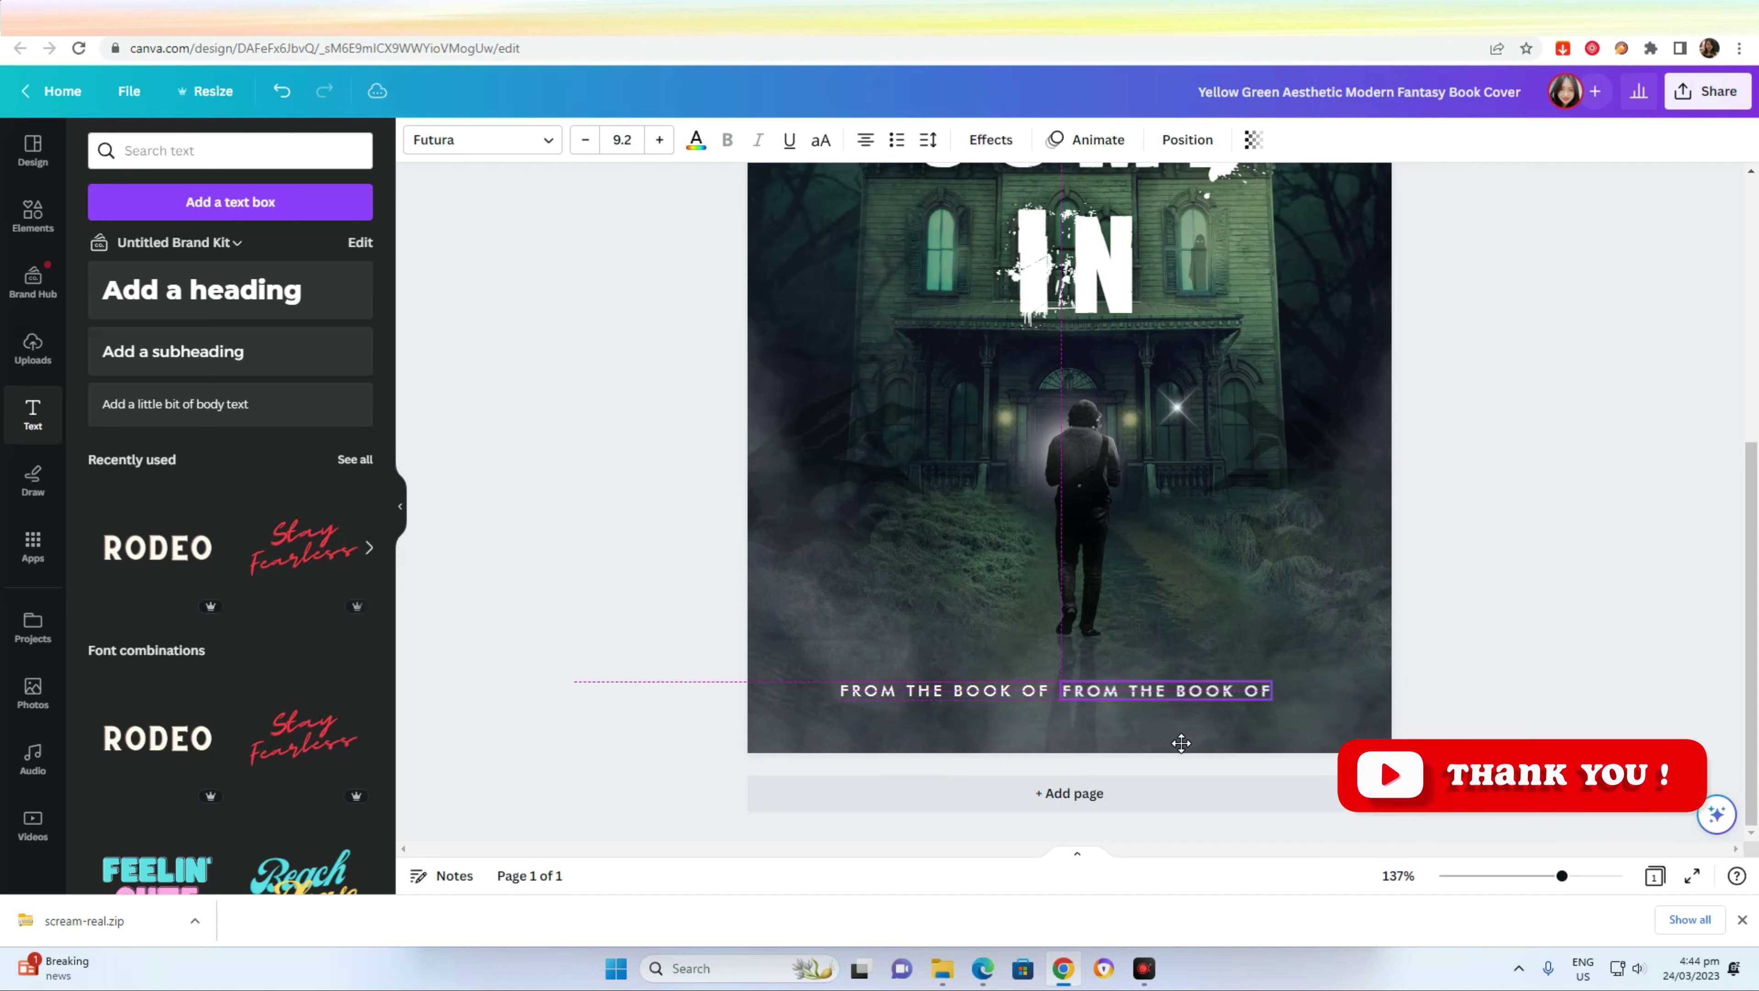
left_click(1164, 687)
key("ctrl+a")
- Type 'SLAUGH' in the copy and set it in Futura-Heavy beside the subtitle
type("SLAUGH")
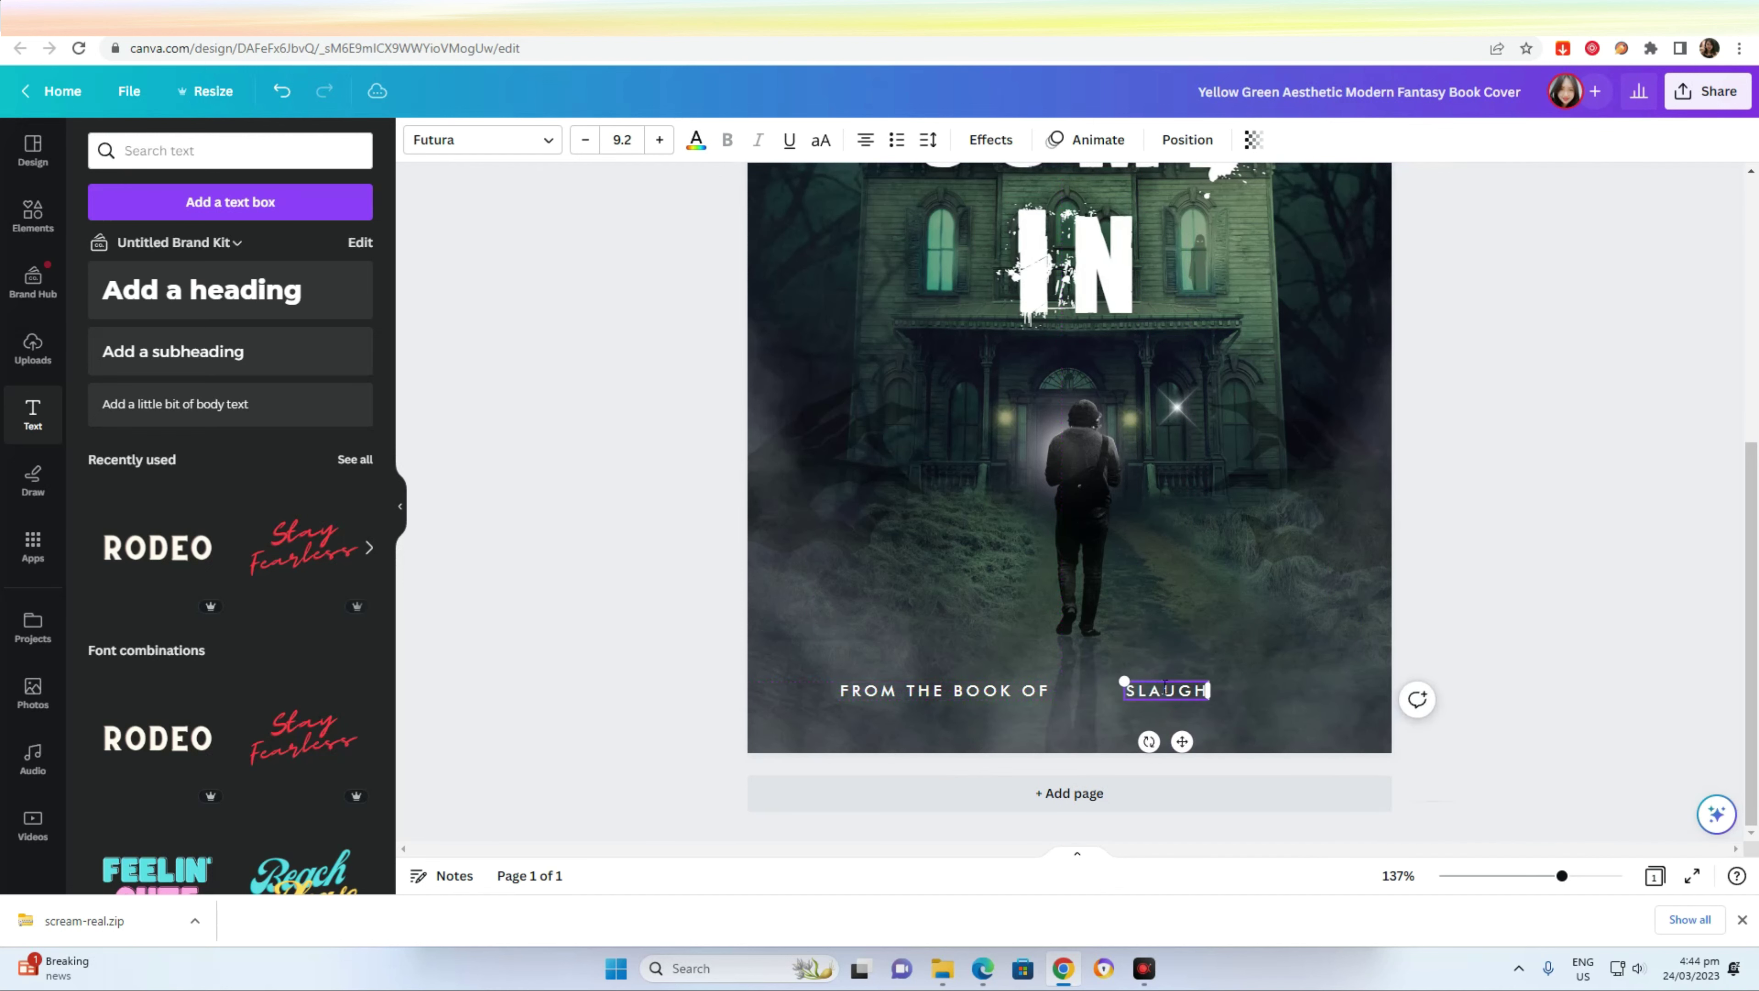
left_click(482, 139)
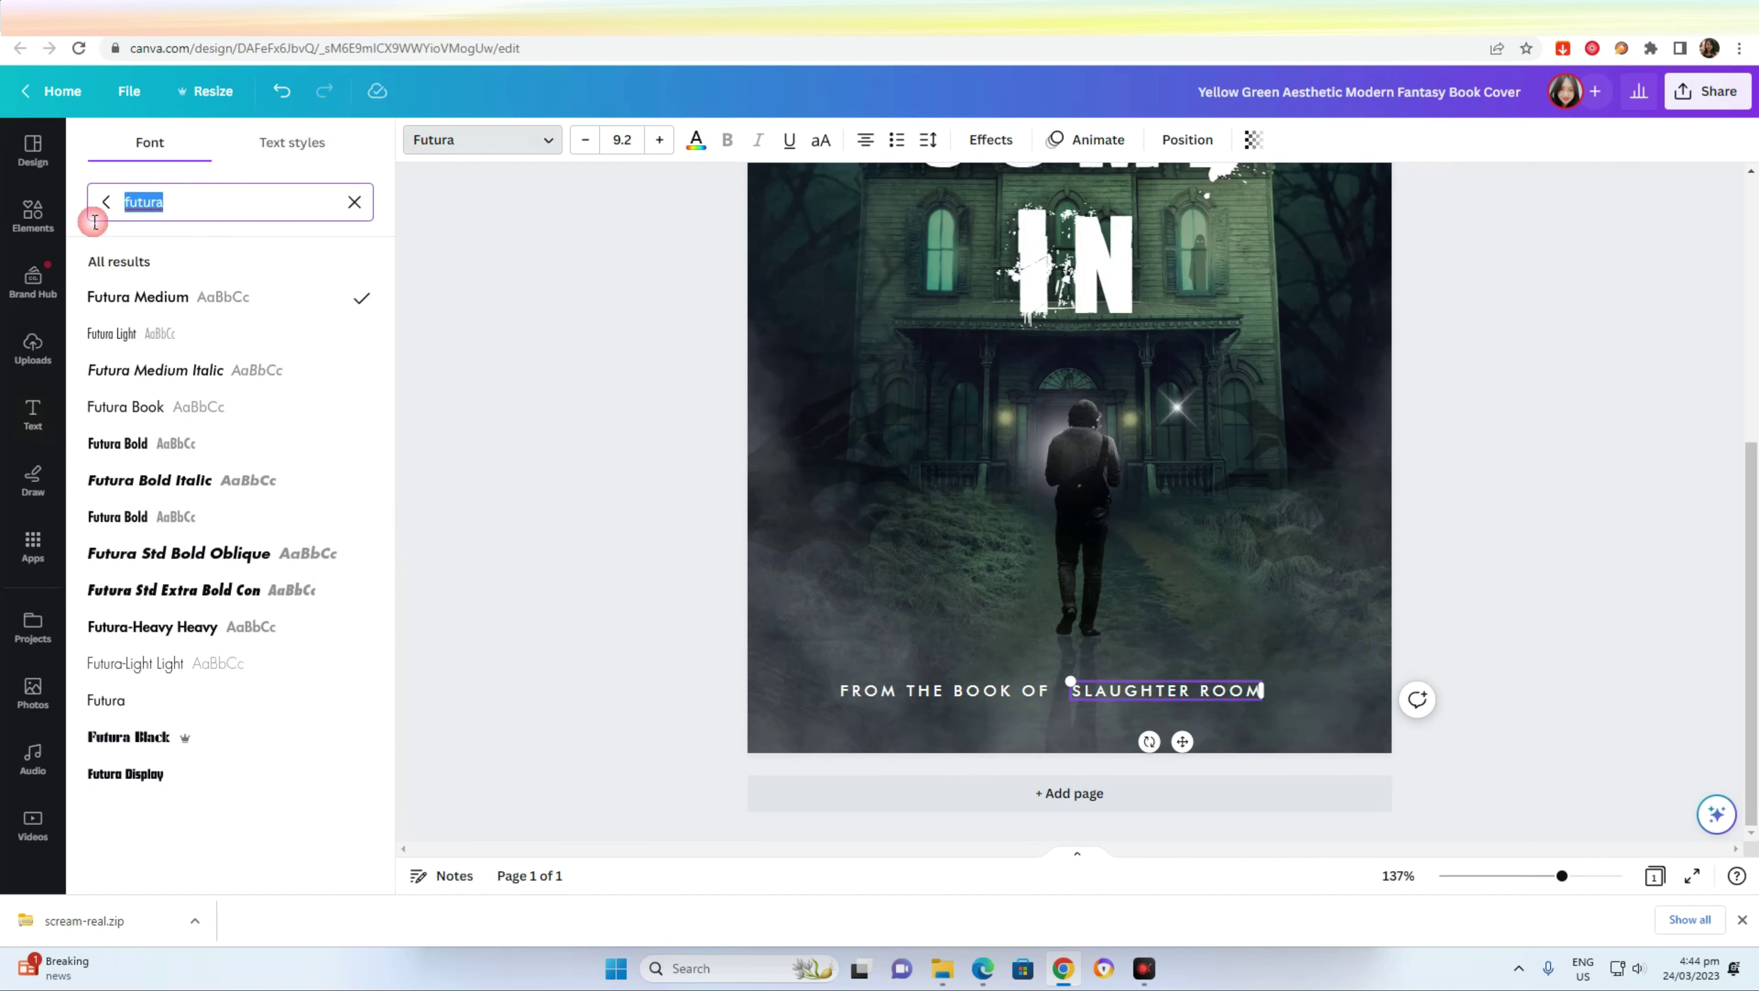
left_click(128, 444)
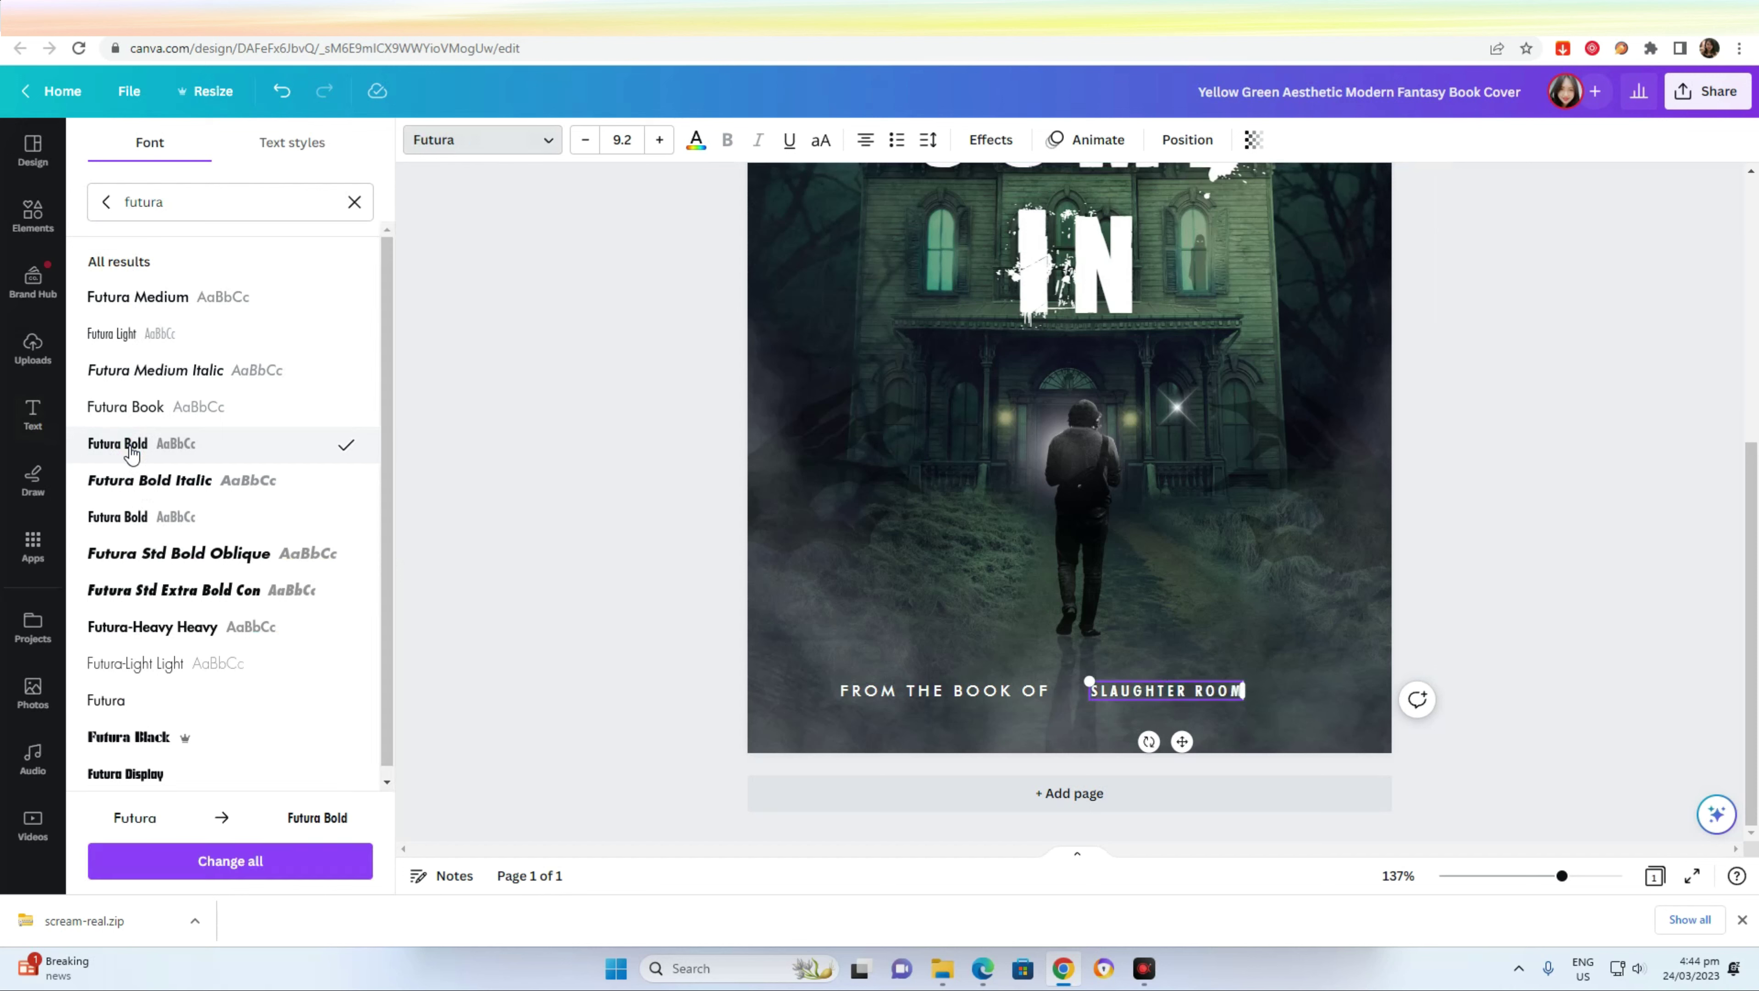
left_click(171, 628)
left_click_drag(1180, 741, 1160, 733)
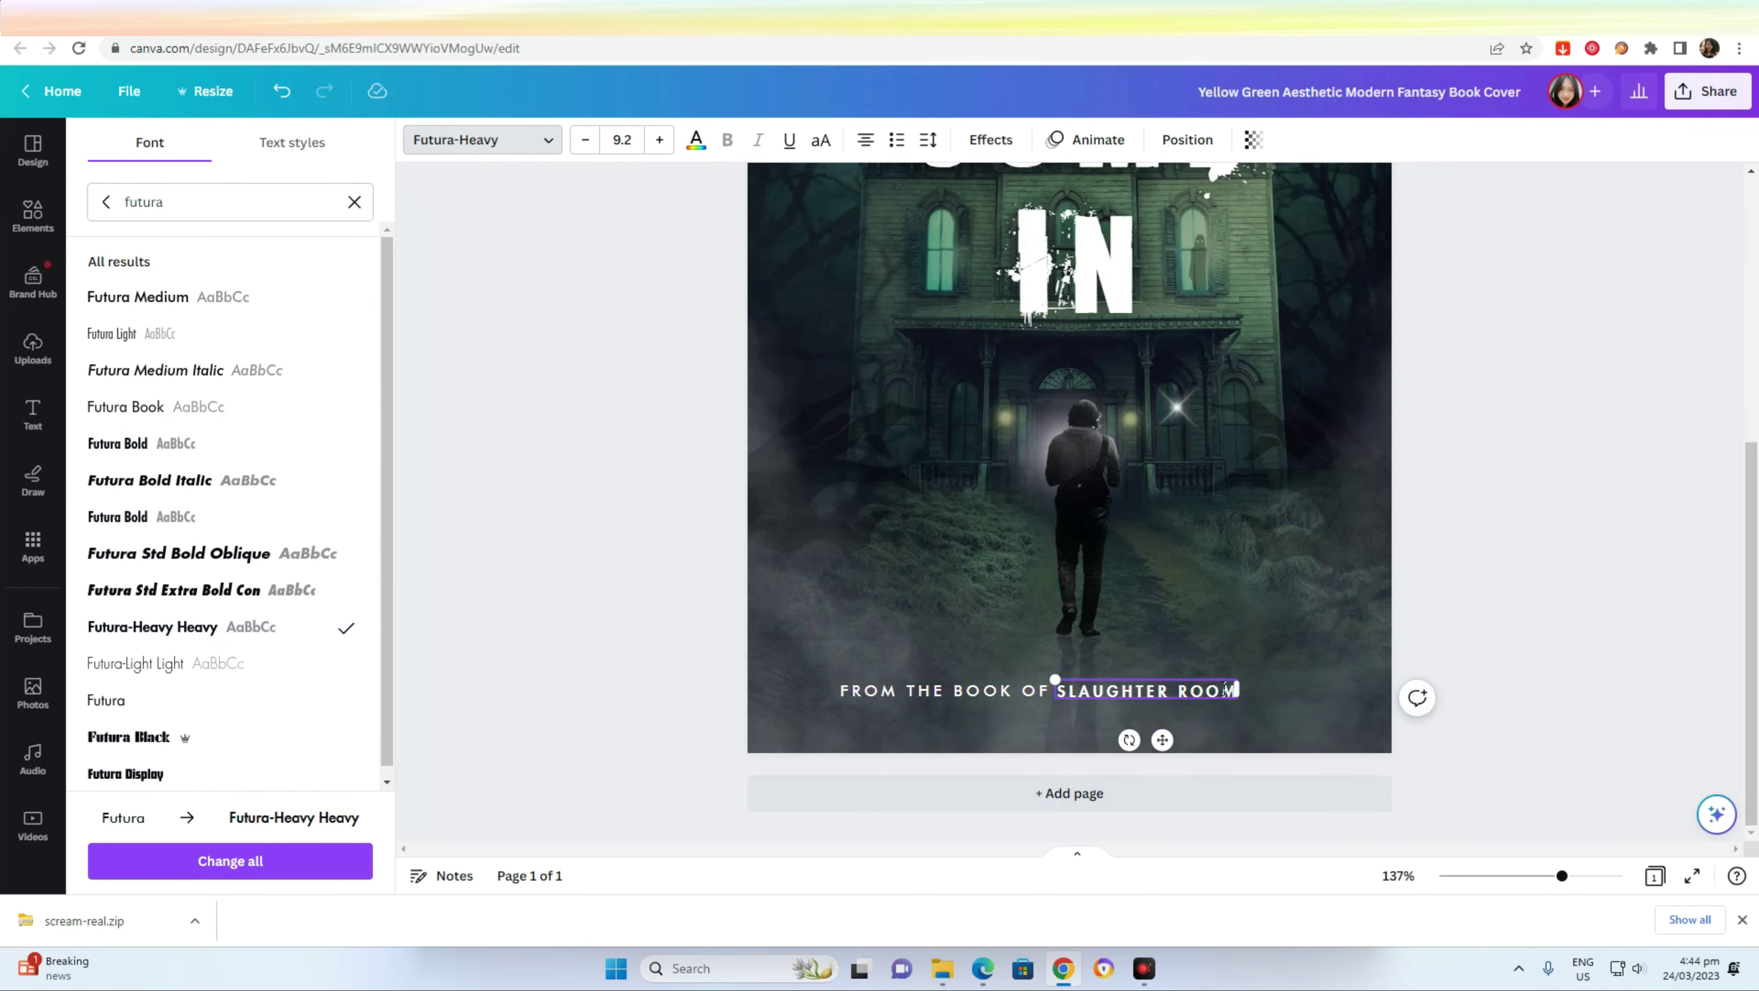
- Shift the FROM THE BOOK OF line slightly to the right
left_click(1484, 672)
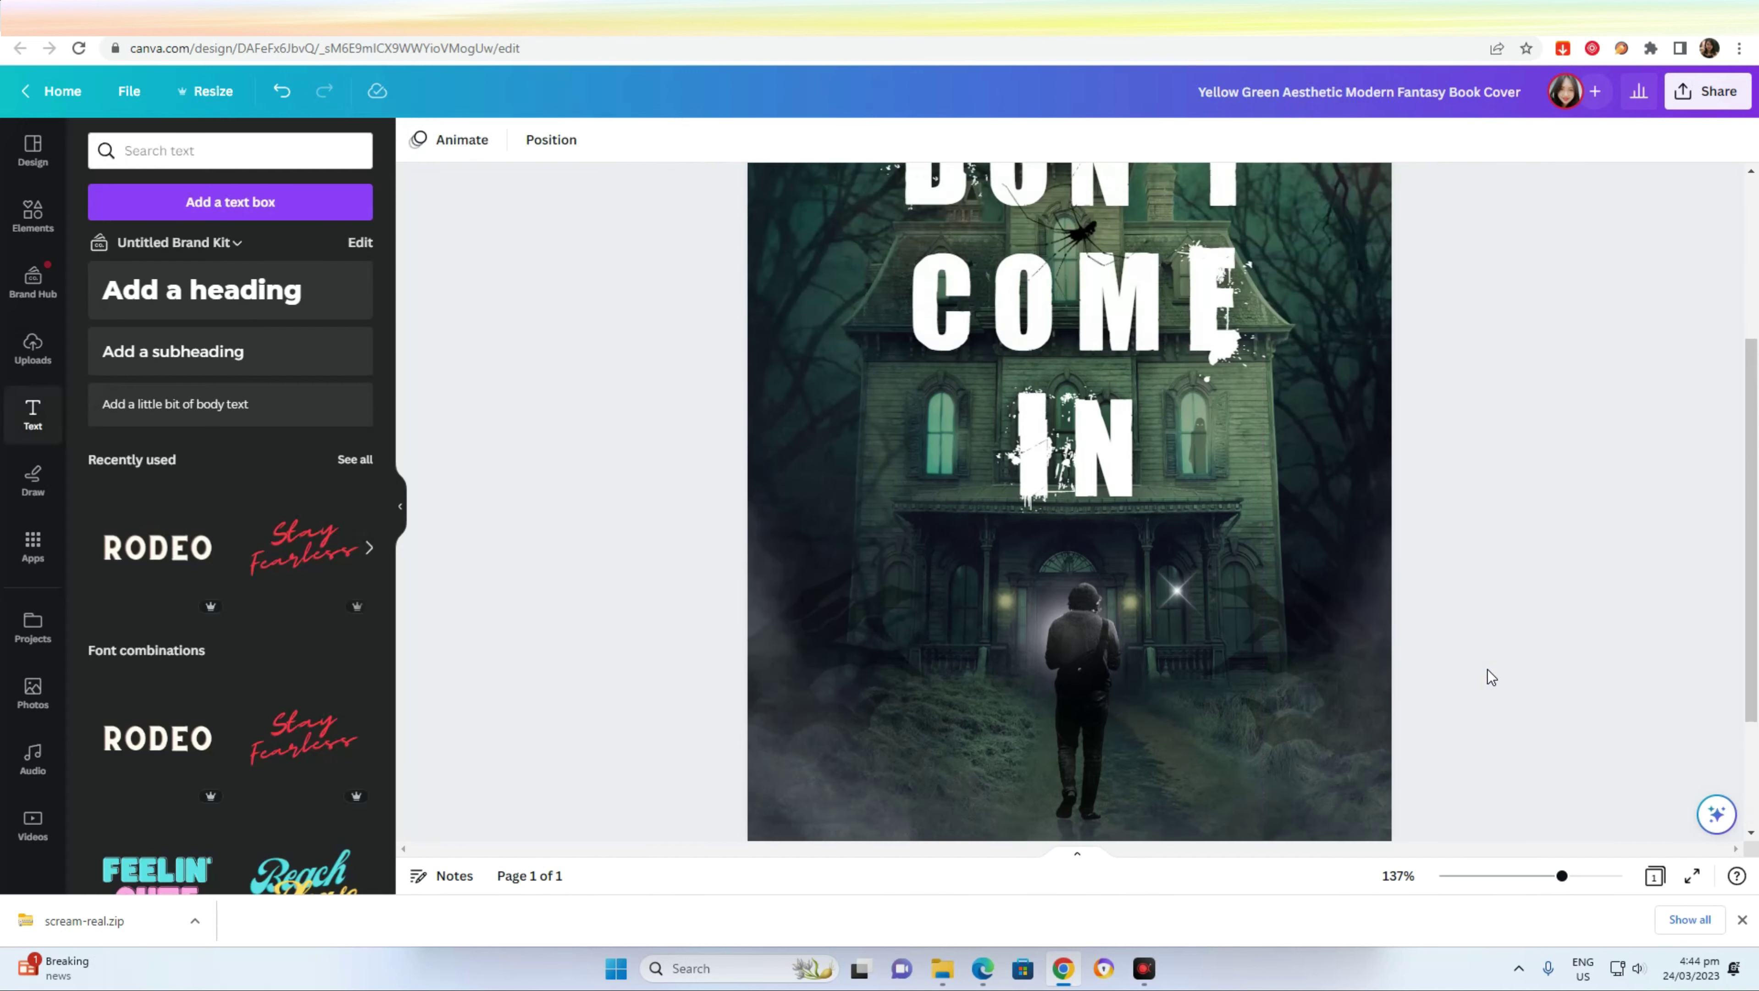
left_click(1026, 691)
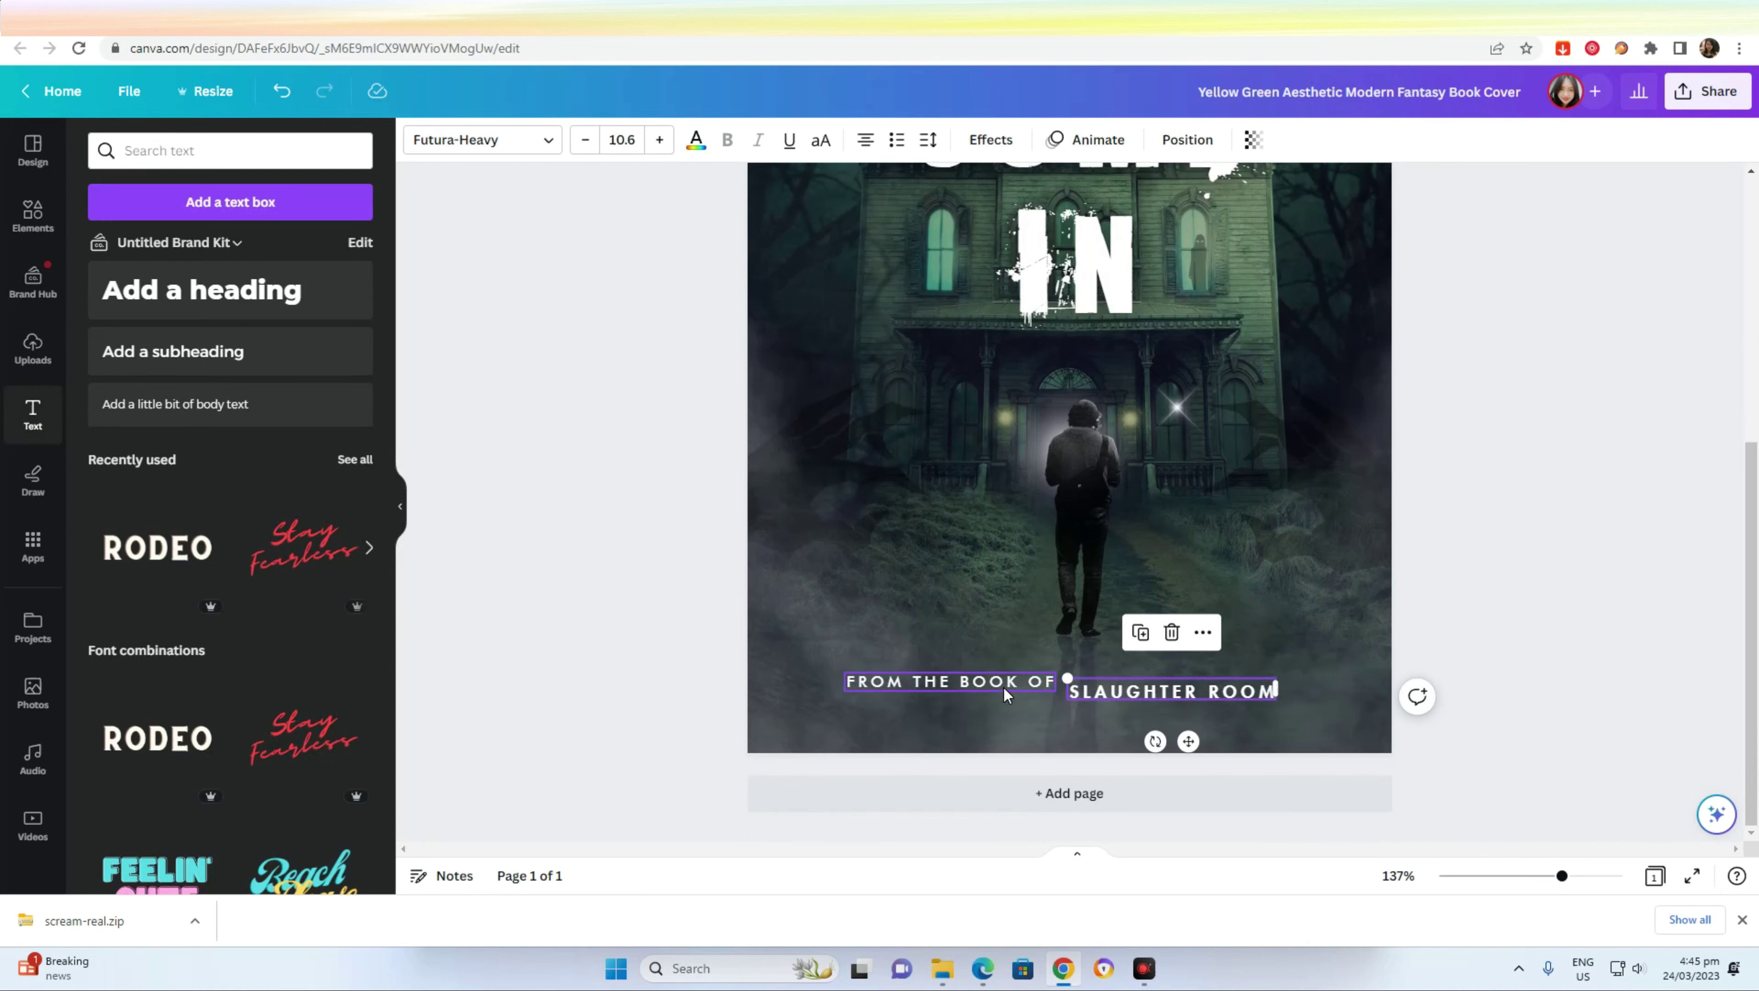
left_click_drag(996, 694, 1005, 695)
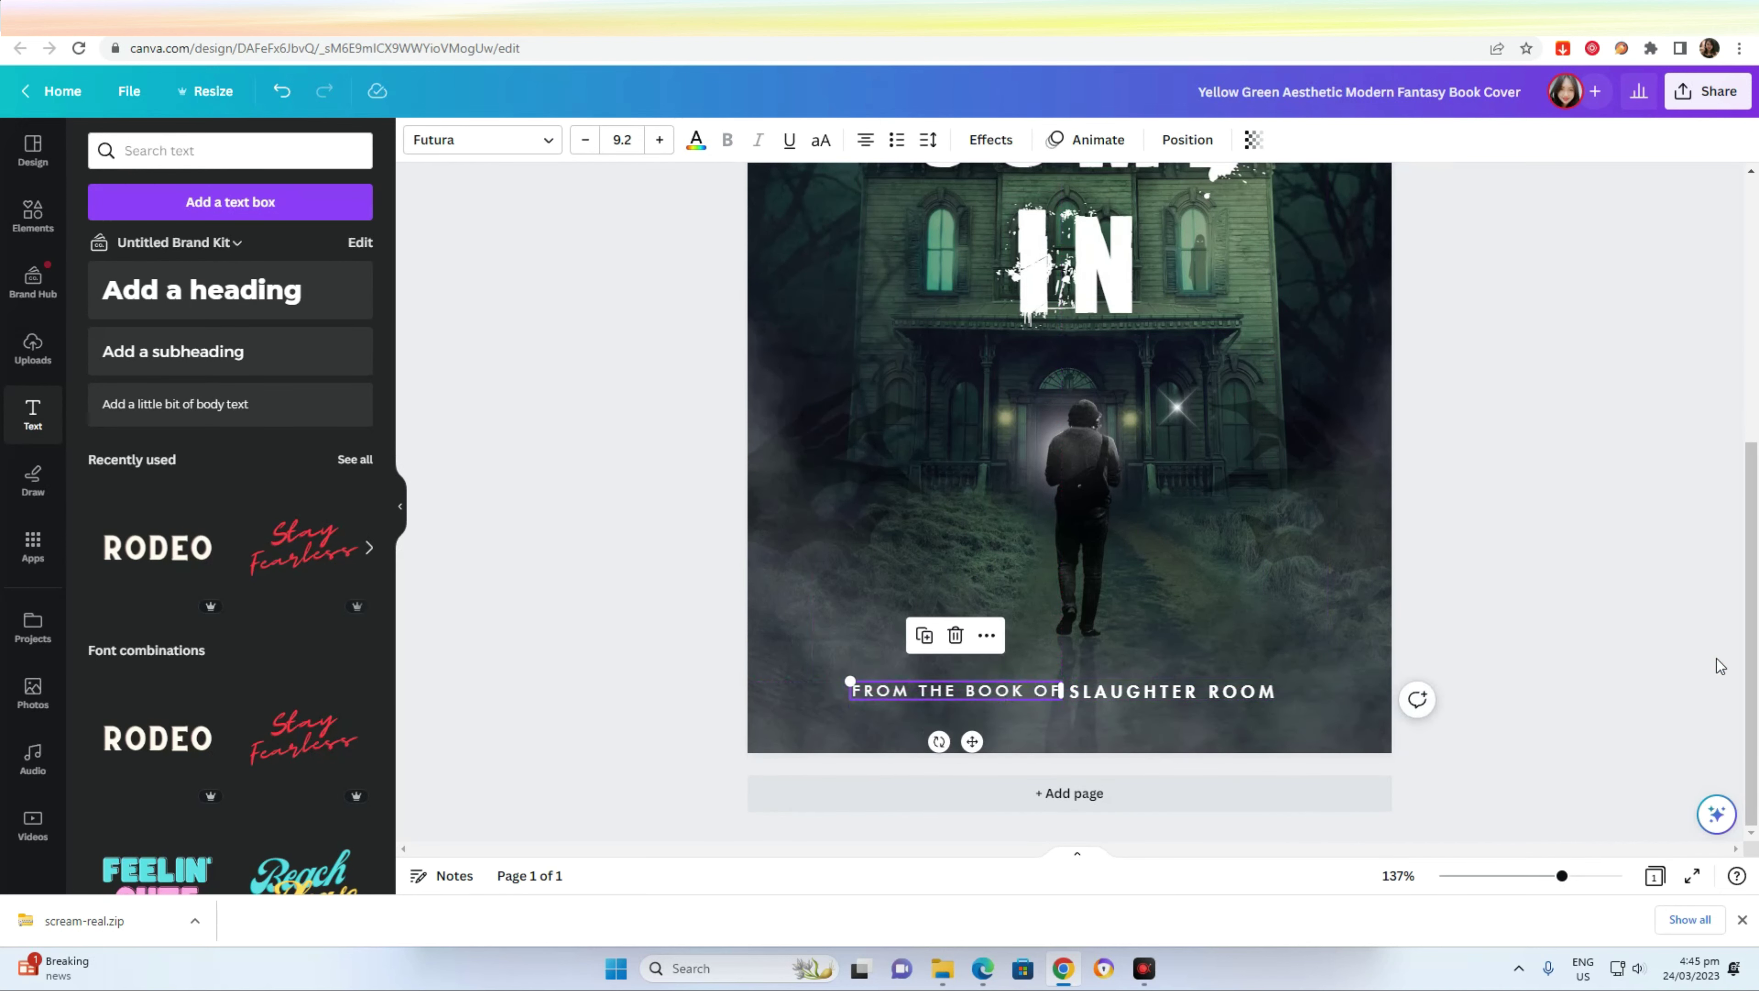
left_click(1686, 583)
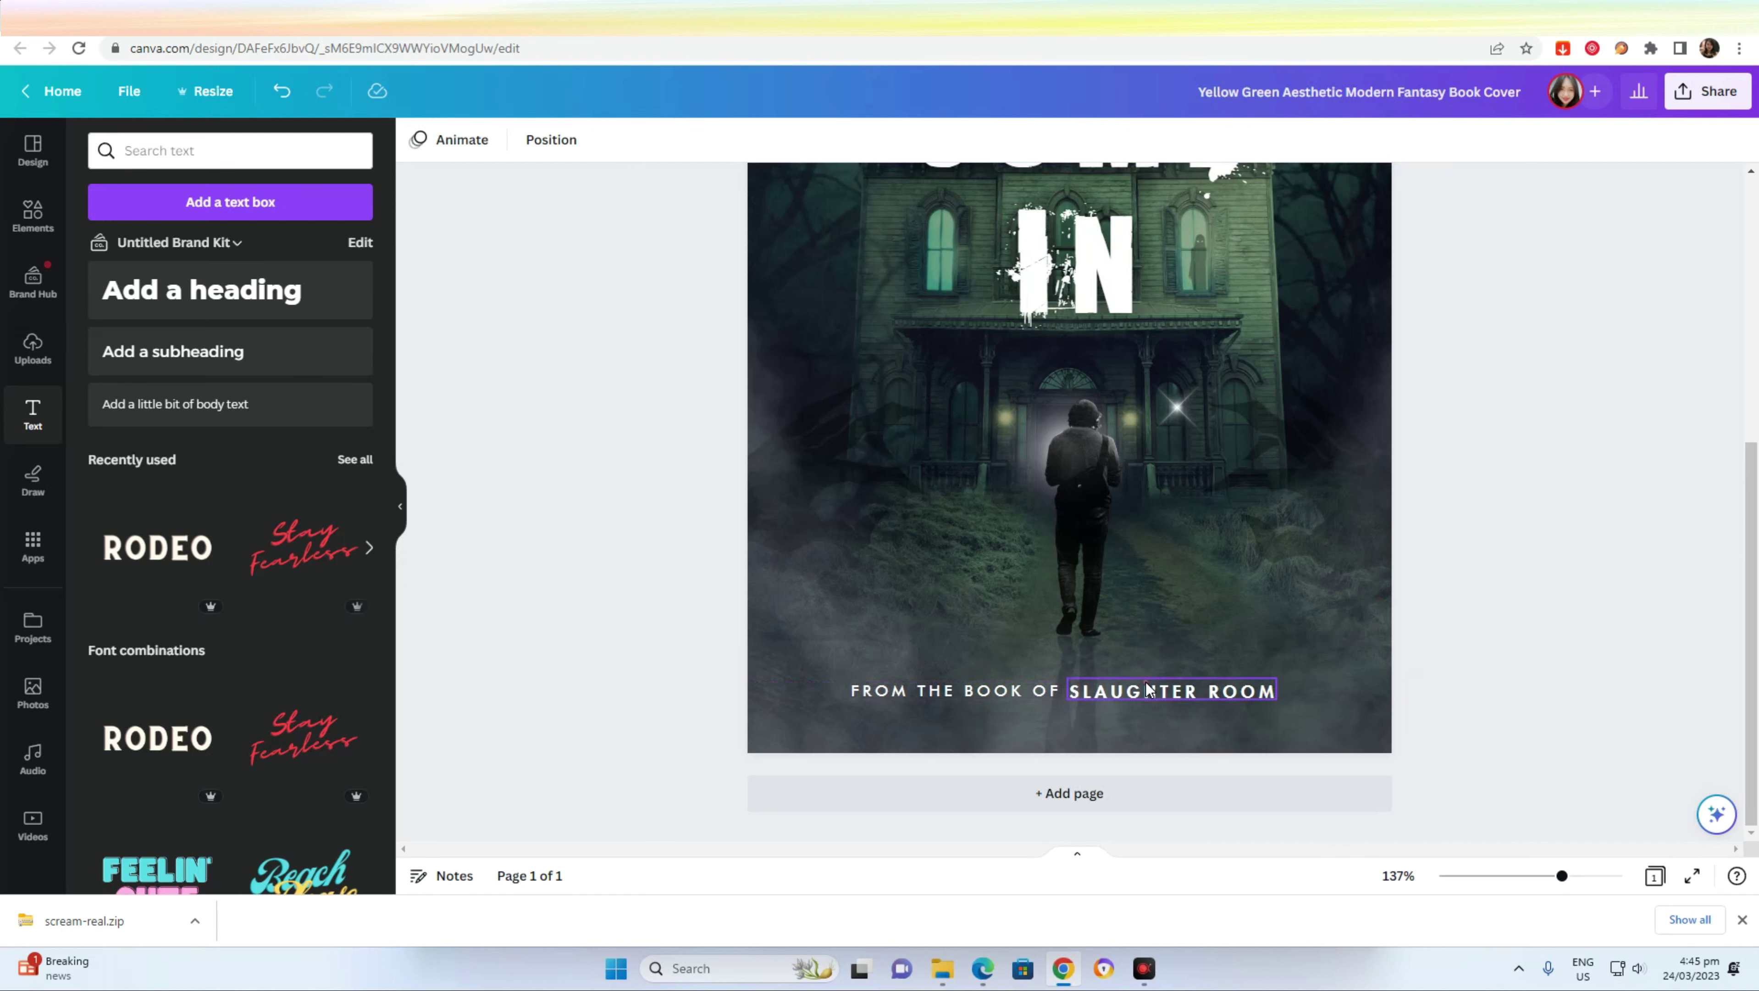
- Append 'SLAUGHTER ROOM' to the original line, move the spare copy up, and centre the subtitle
left_click(1096, 691)
left_click(1056, 690)
type("SLAUGHTER ROOM")
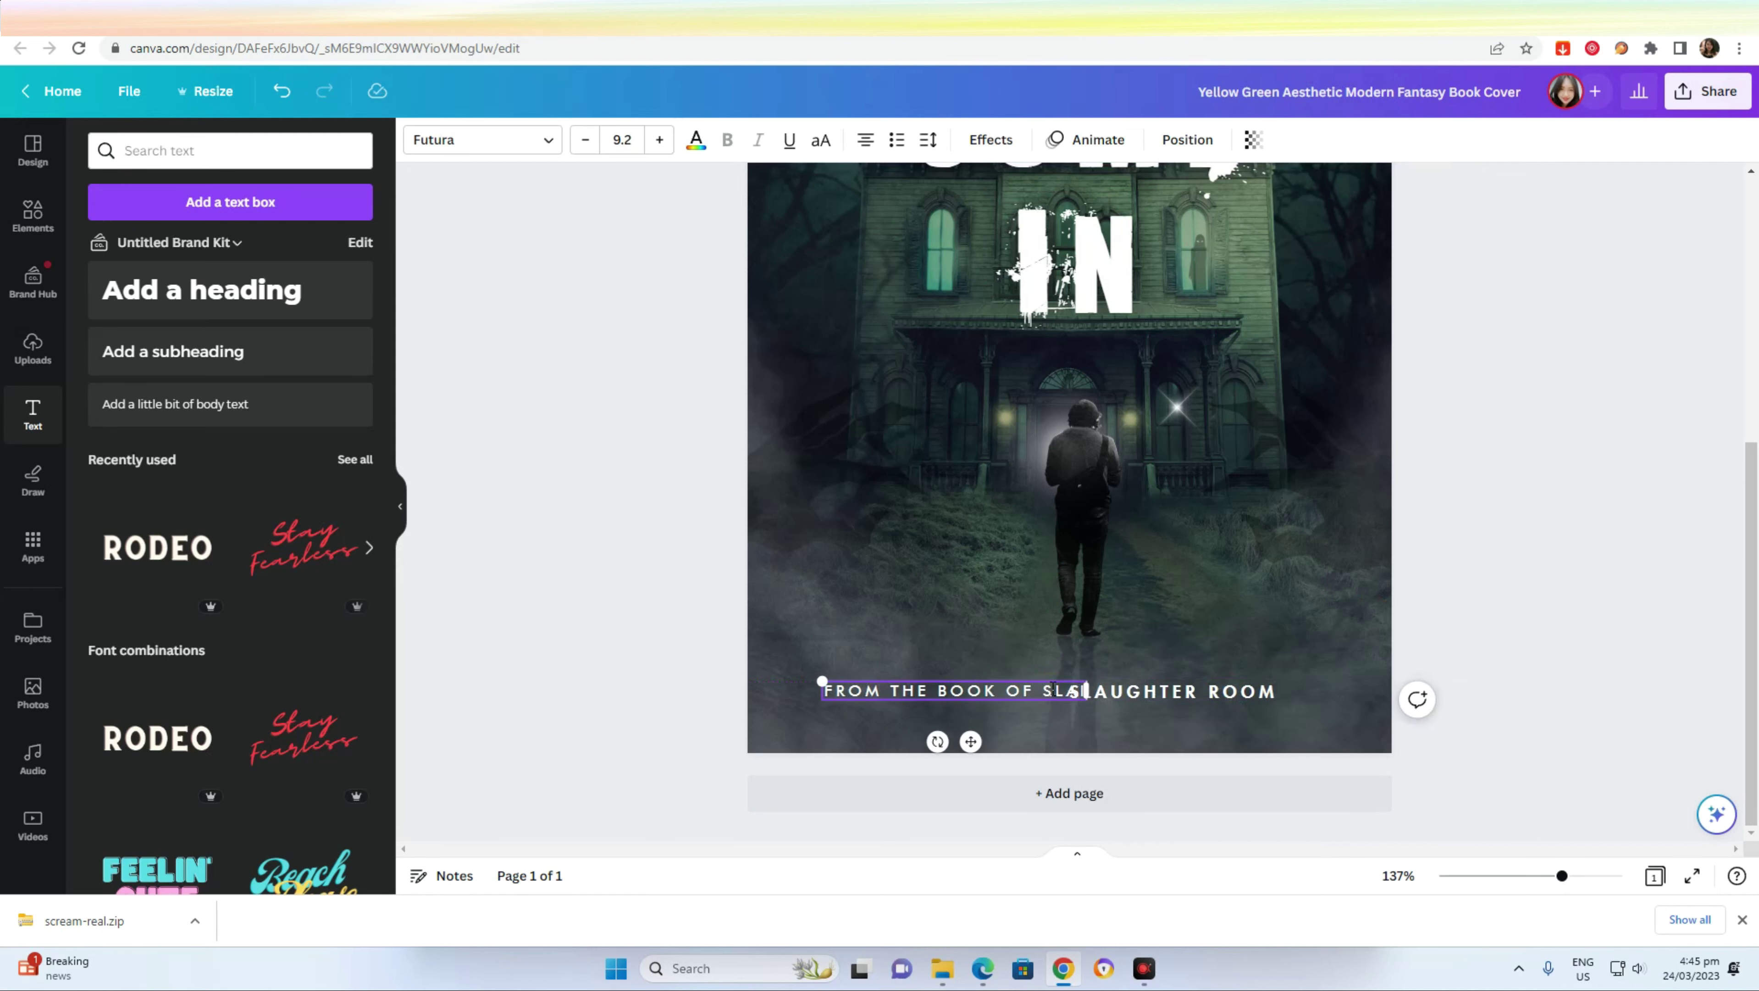
scroll(1266, 771, "up", 1)
left_click_drag(1266, 771, 1295, 621)
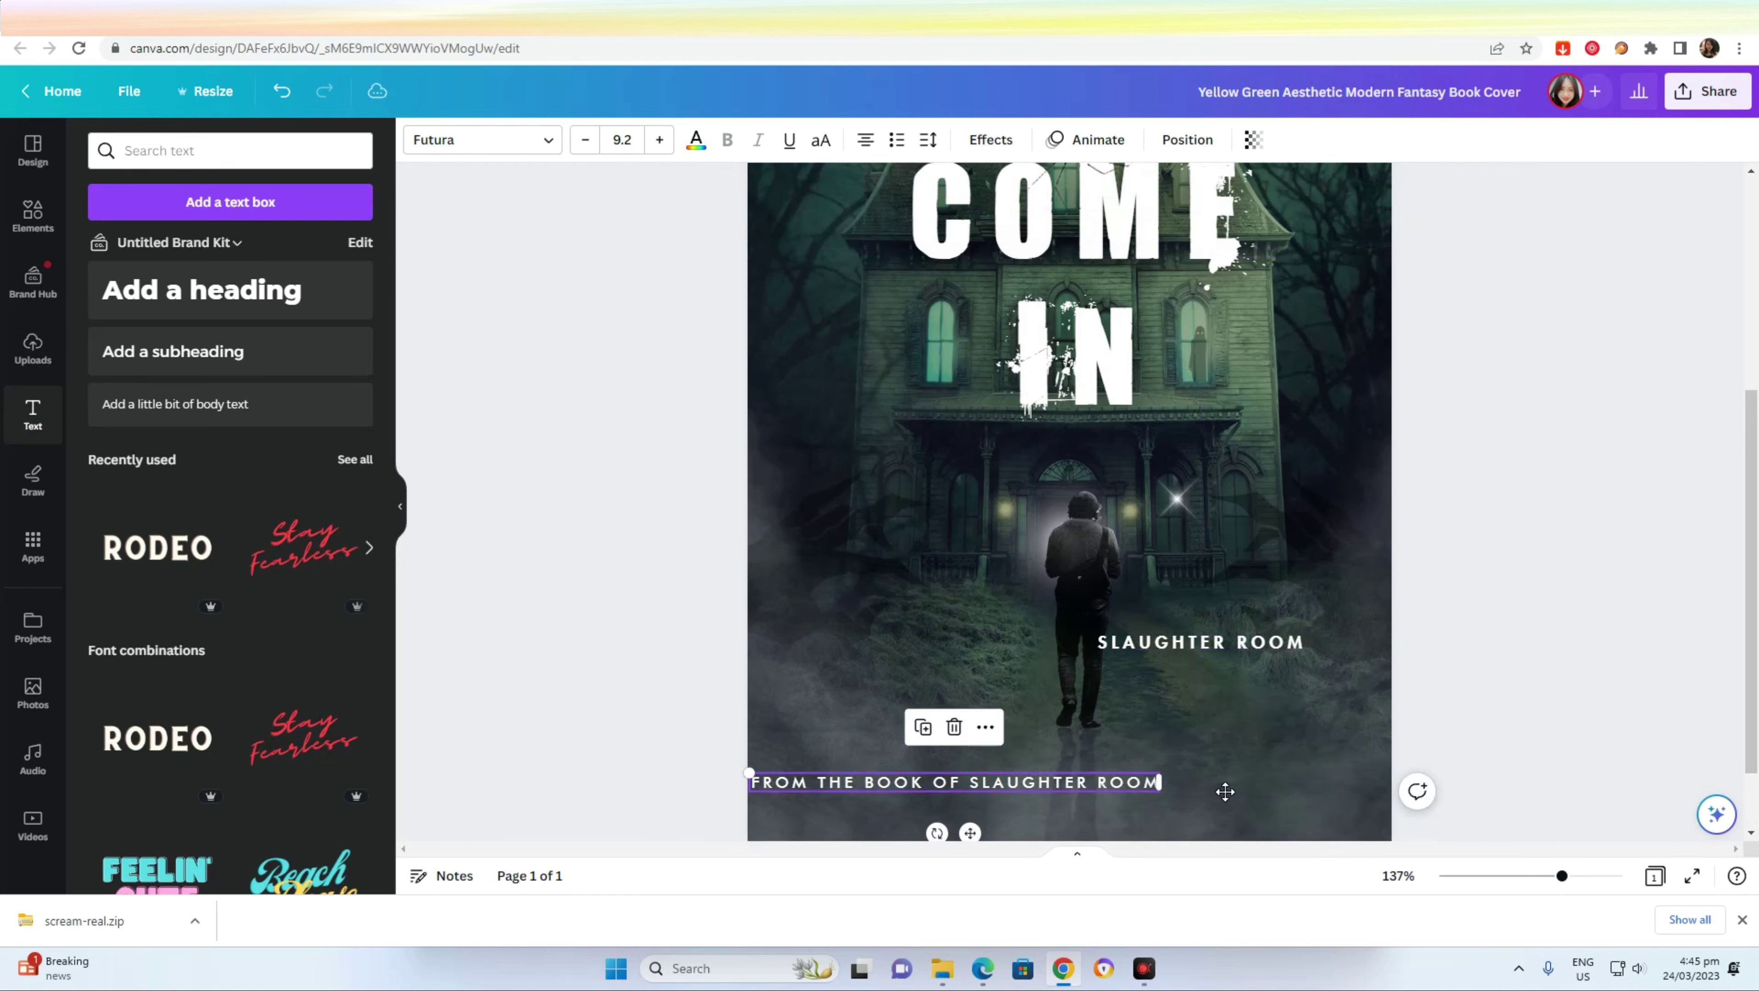
scroll(1172, 702, "down", 1)
left_click(1172, 702)
left_click_drag(1172, 702, 1172, 677)
- Move the spare text below the subtitle and replace it with the author's name in Futura Display
left_click_drag(1195, 555, 1088, 758)
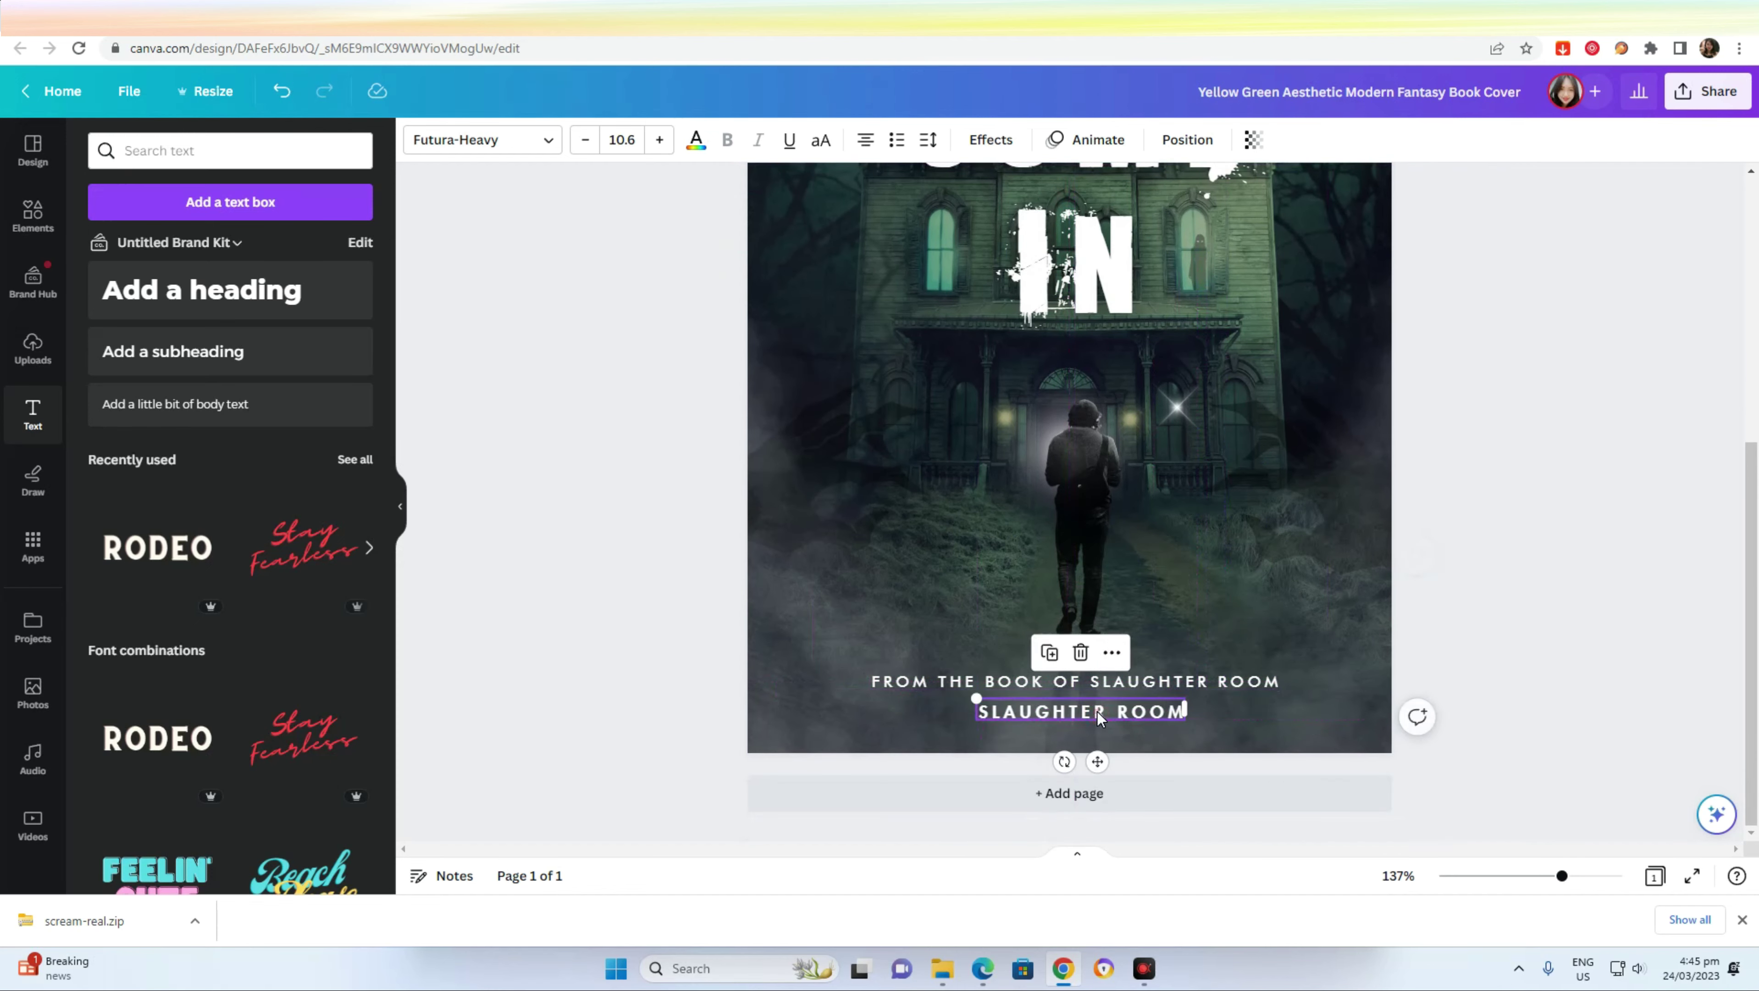
double_click(1082, 711)
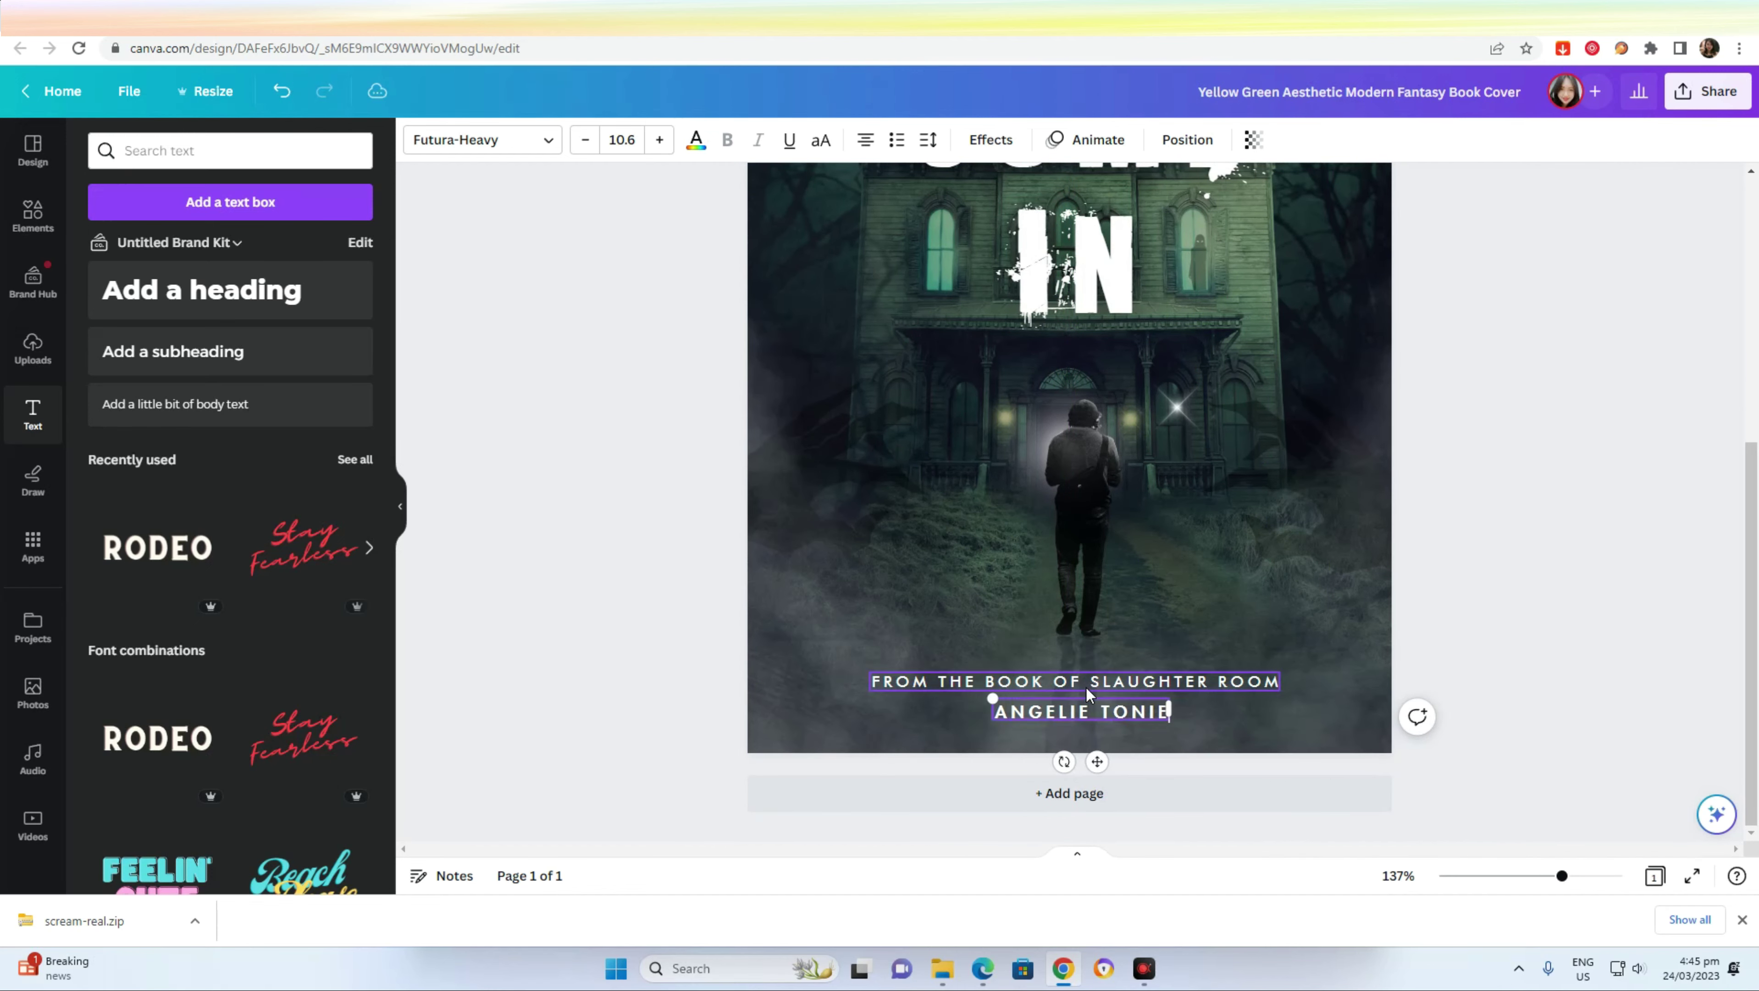
left_click(1186, 715)
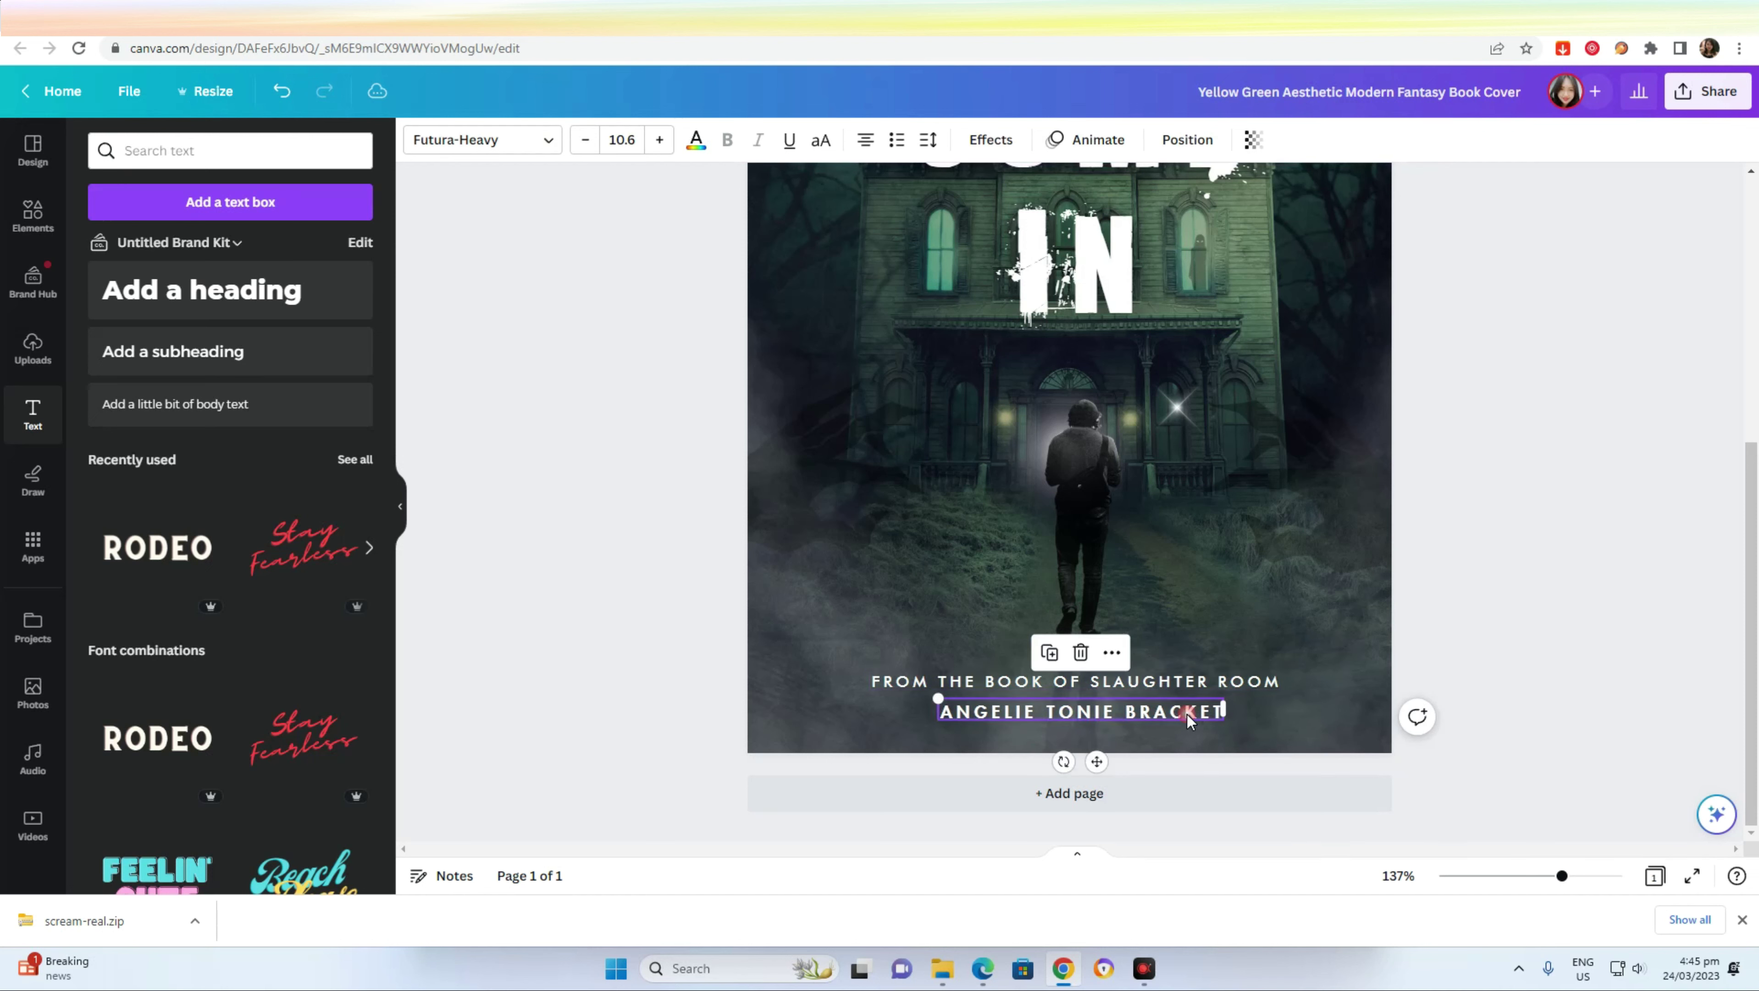
left_click(567, 142)
left_click(127, 775)
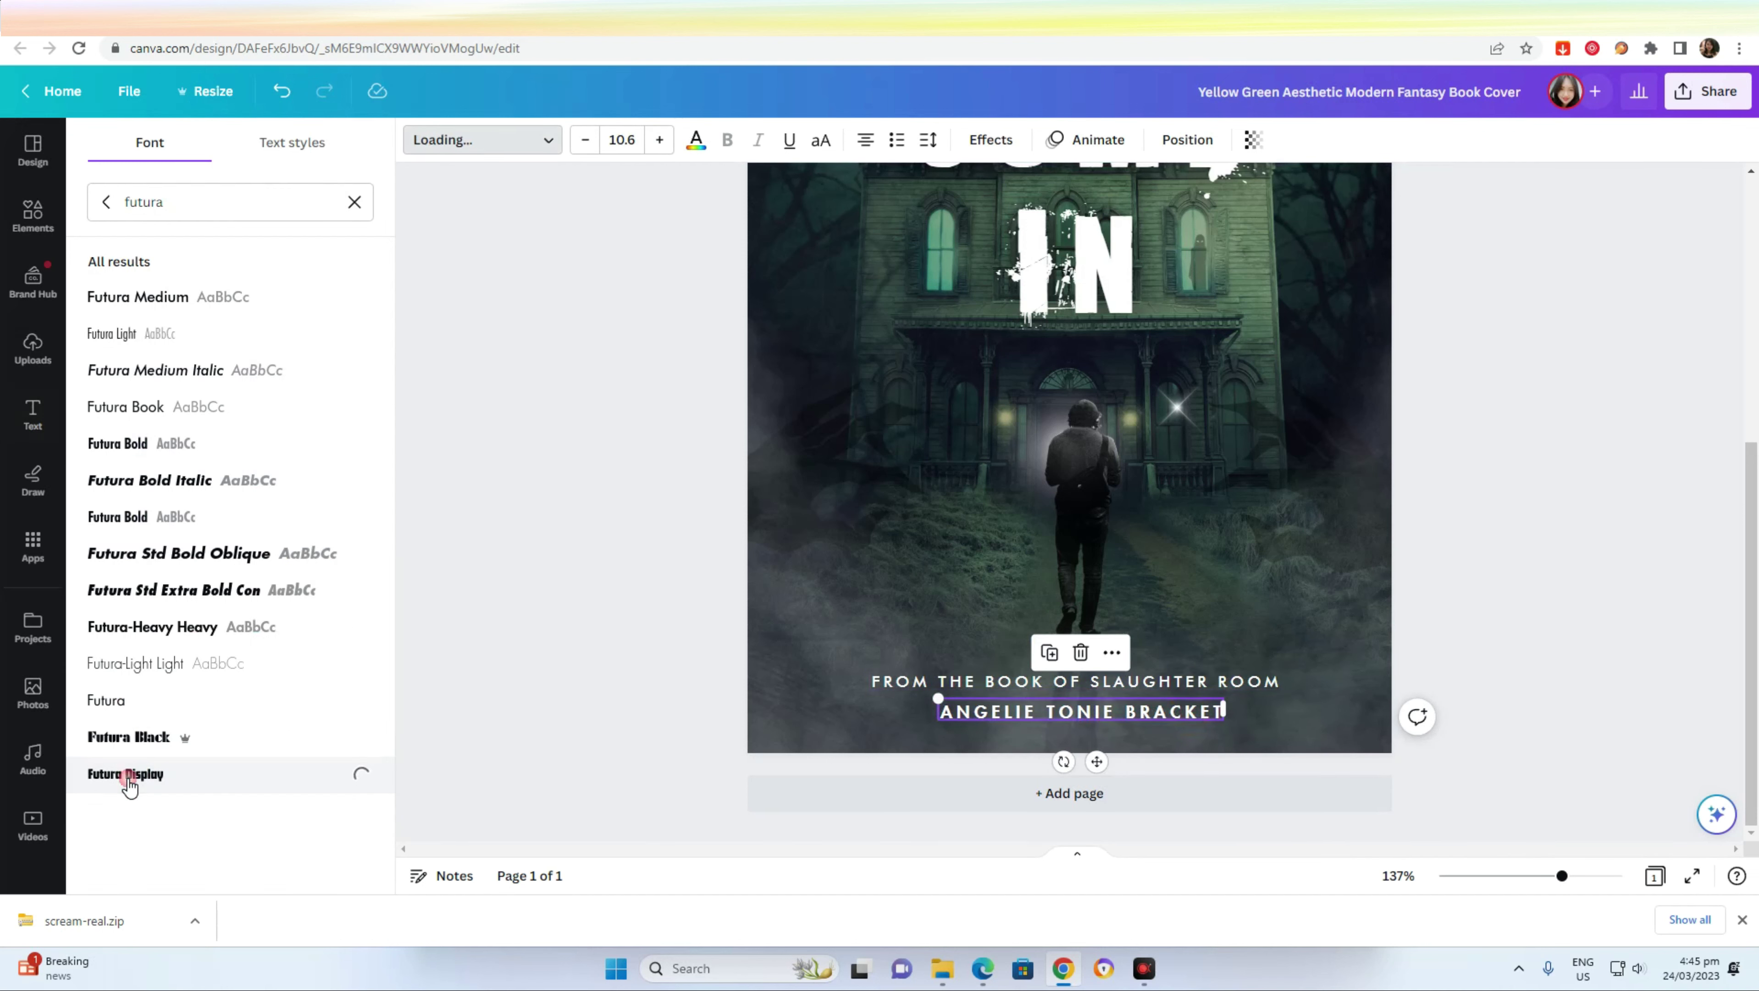
left_click(1476, 605)
- Try the Living Hell and Scream Real fonts on the author's name
left_click(1172, 709)
left_click(534, 139)
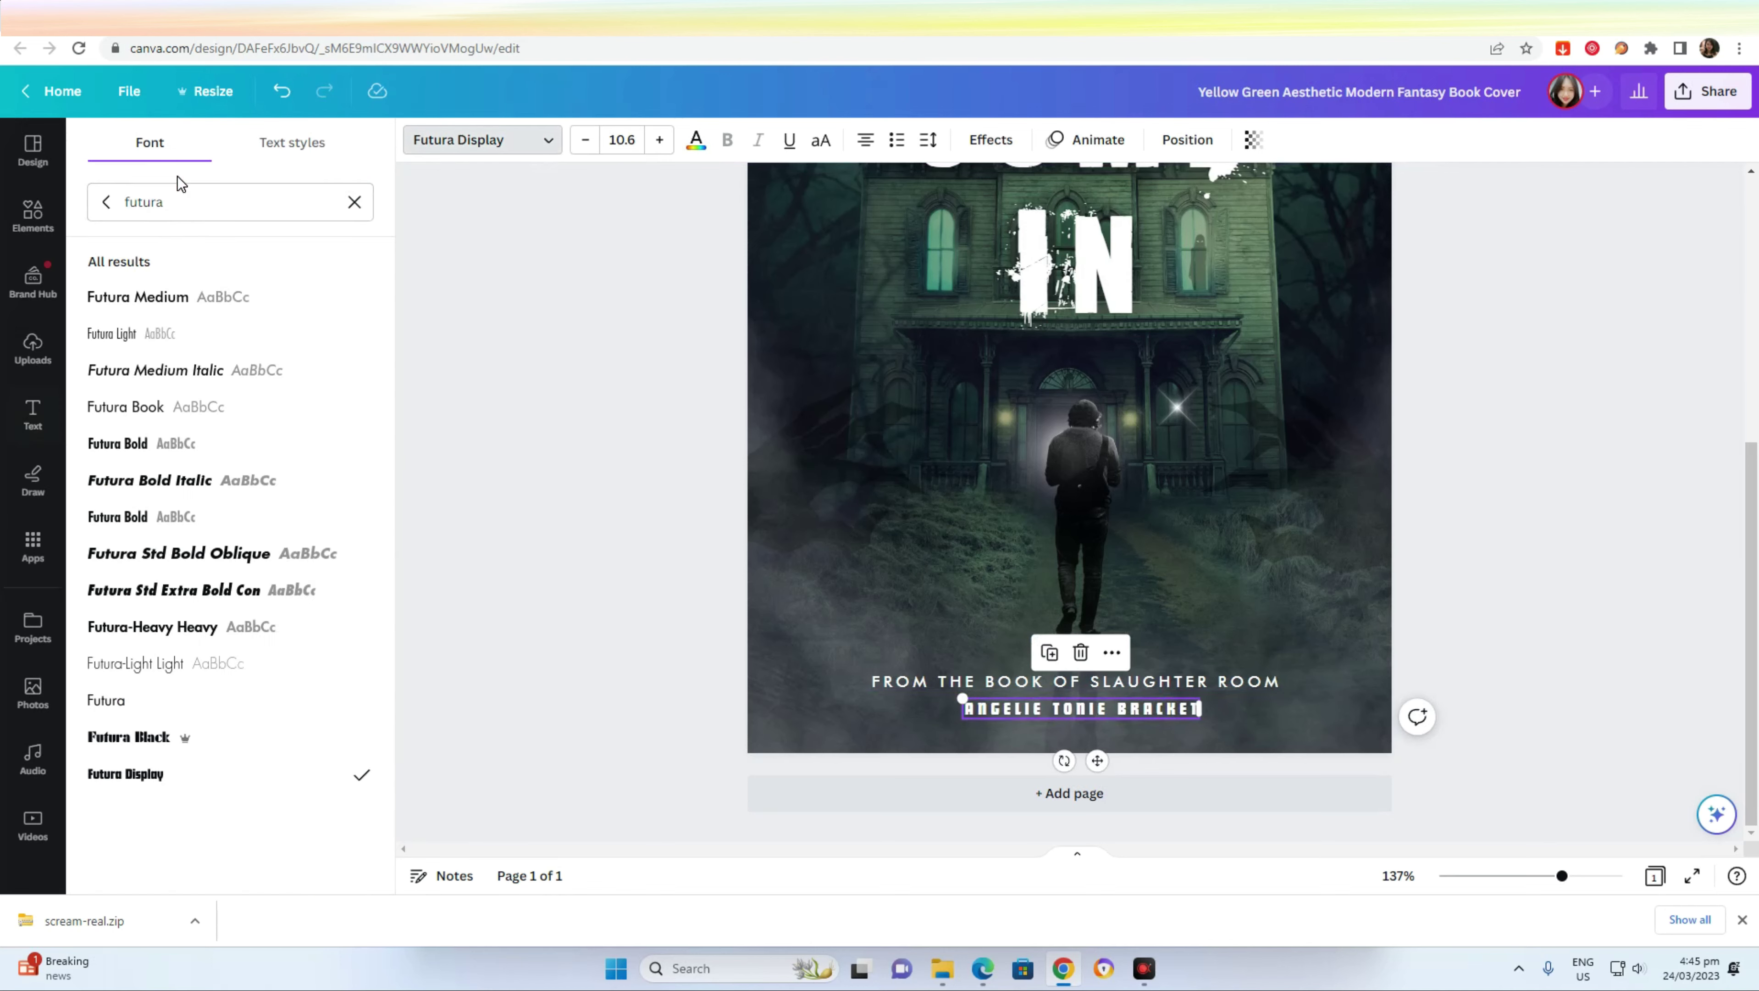
left_click(104, 210)
left_click(141, 373)
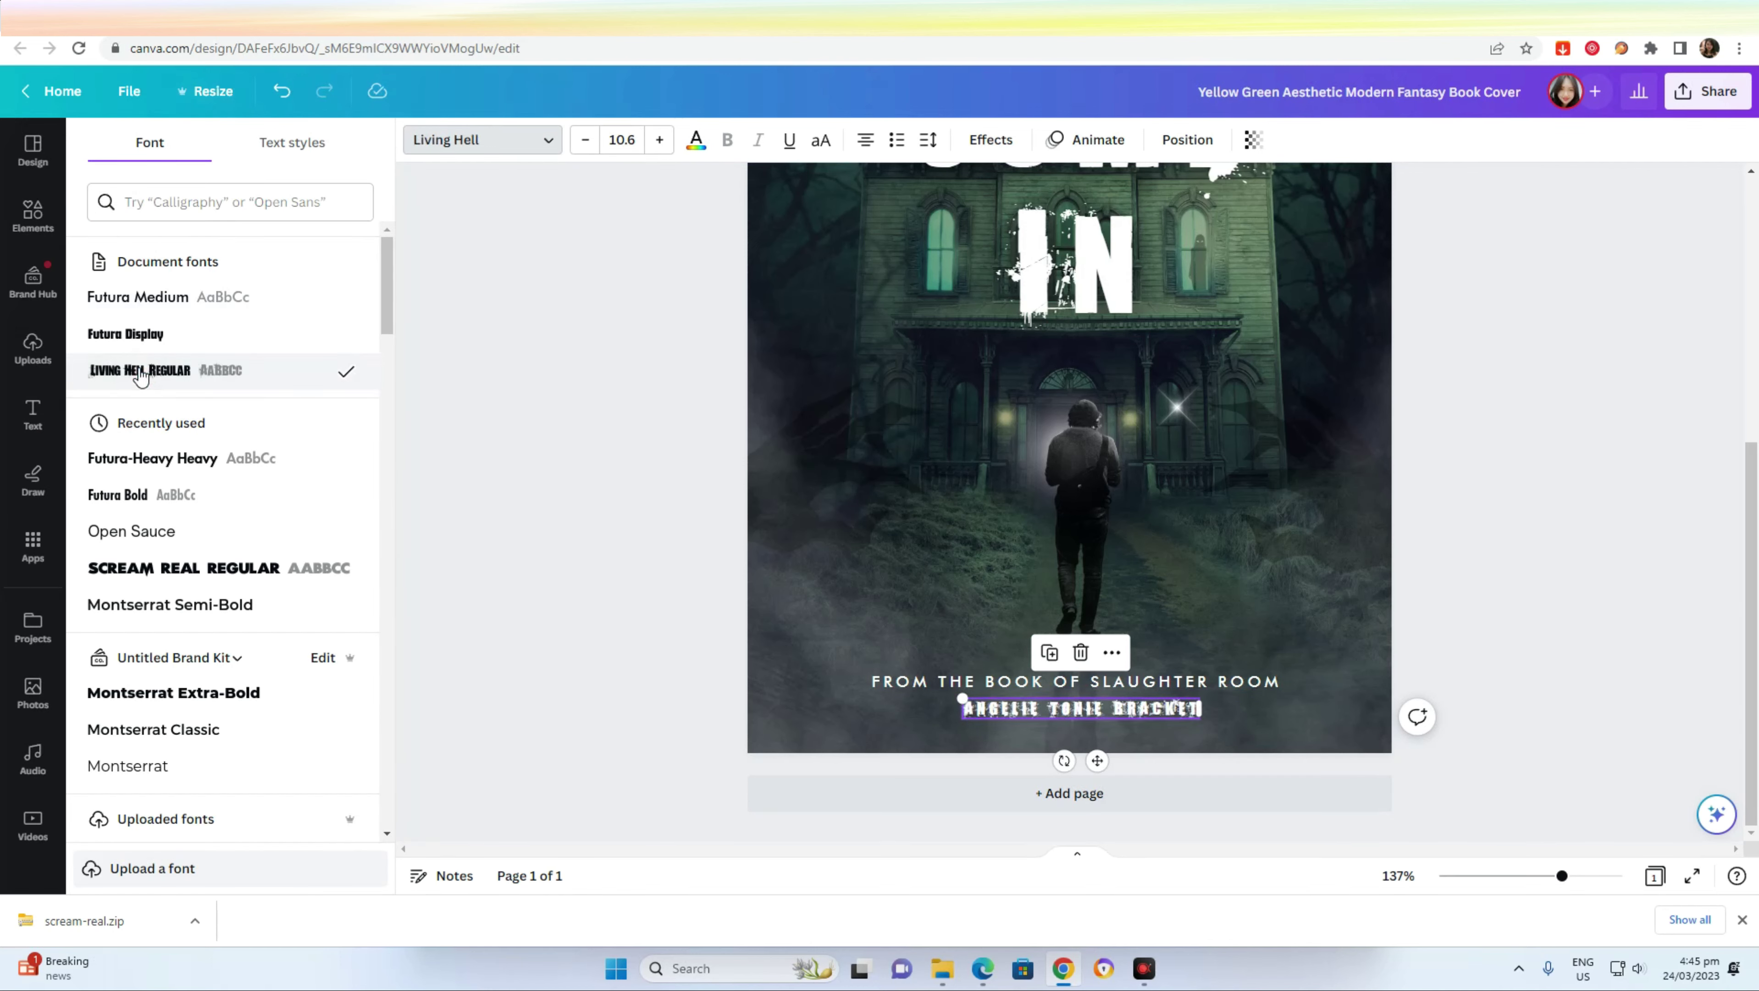
left_click(208, 567)
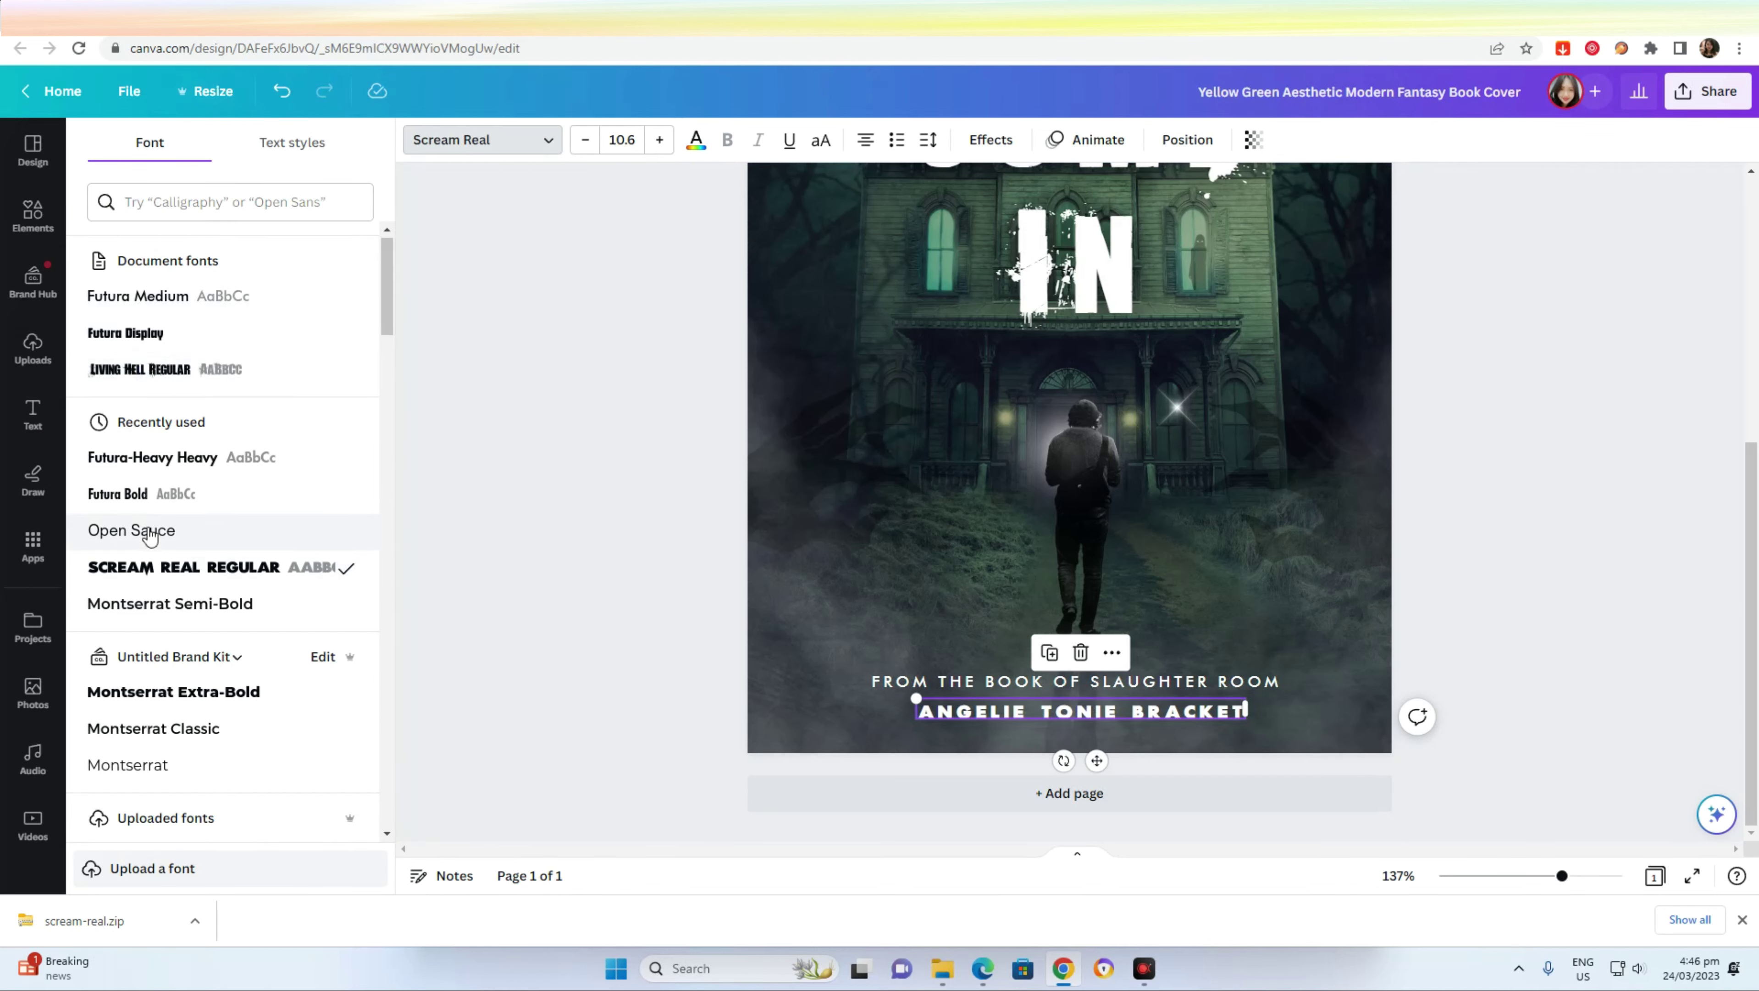
scroll(149, 532, "down", 5)
scroll(154, 532, "down", 8)
- Try Cupcake Factory, Tasty Burger and Archivo Black, then set the author's name in Architype Aubette
left_click(160, 486)
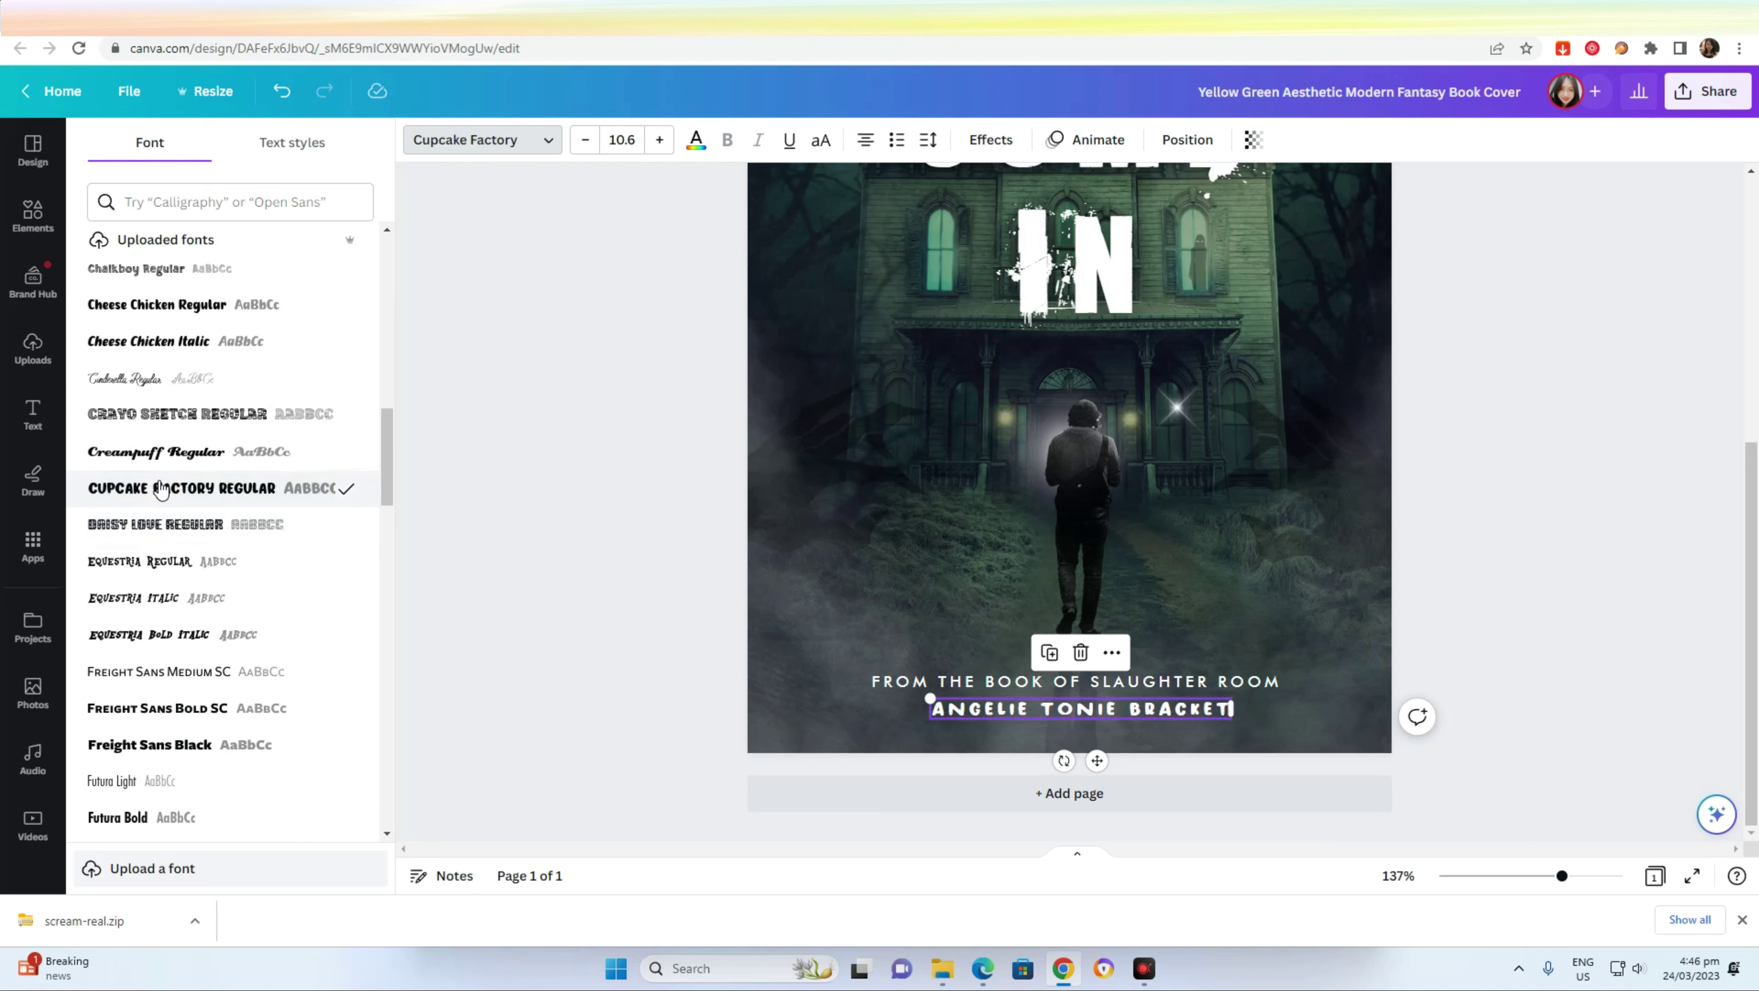
scroll(161, 500, "down", 20)
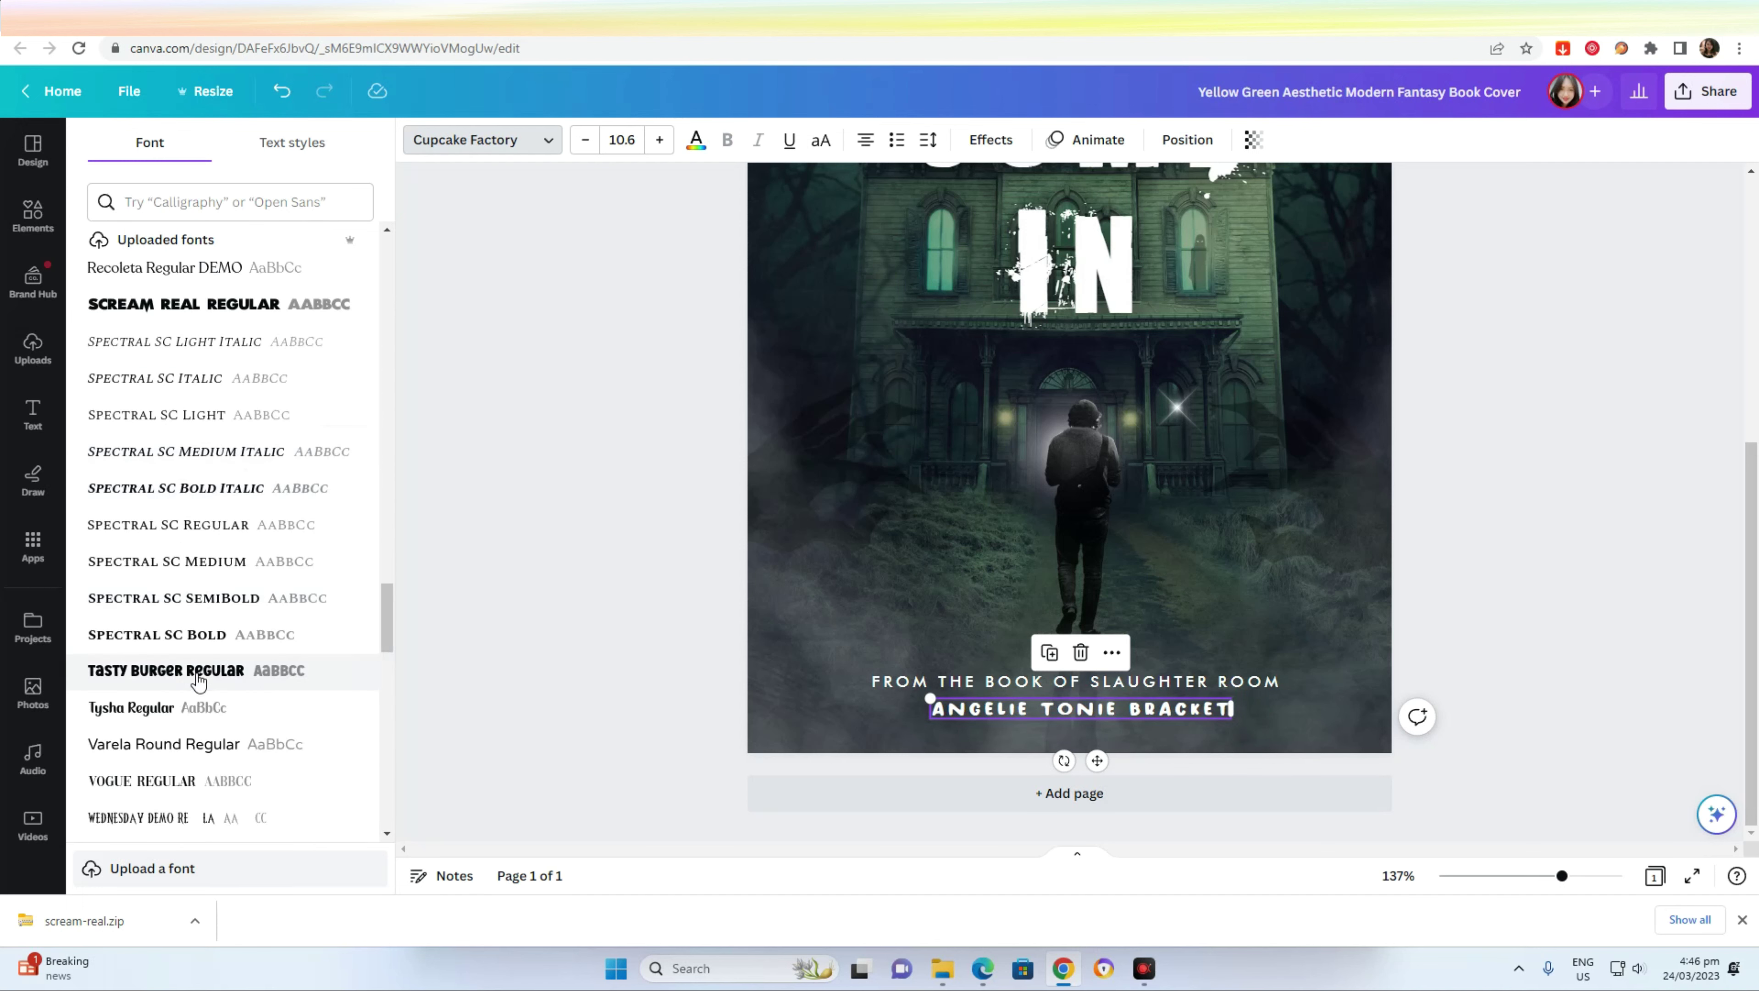
left_click(187, 671)
scroll(182, 659, "down", 10)
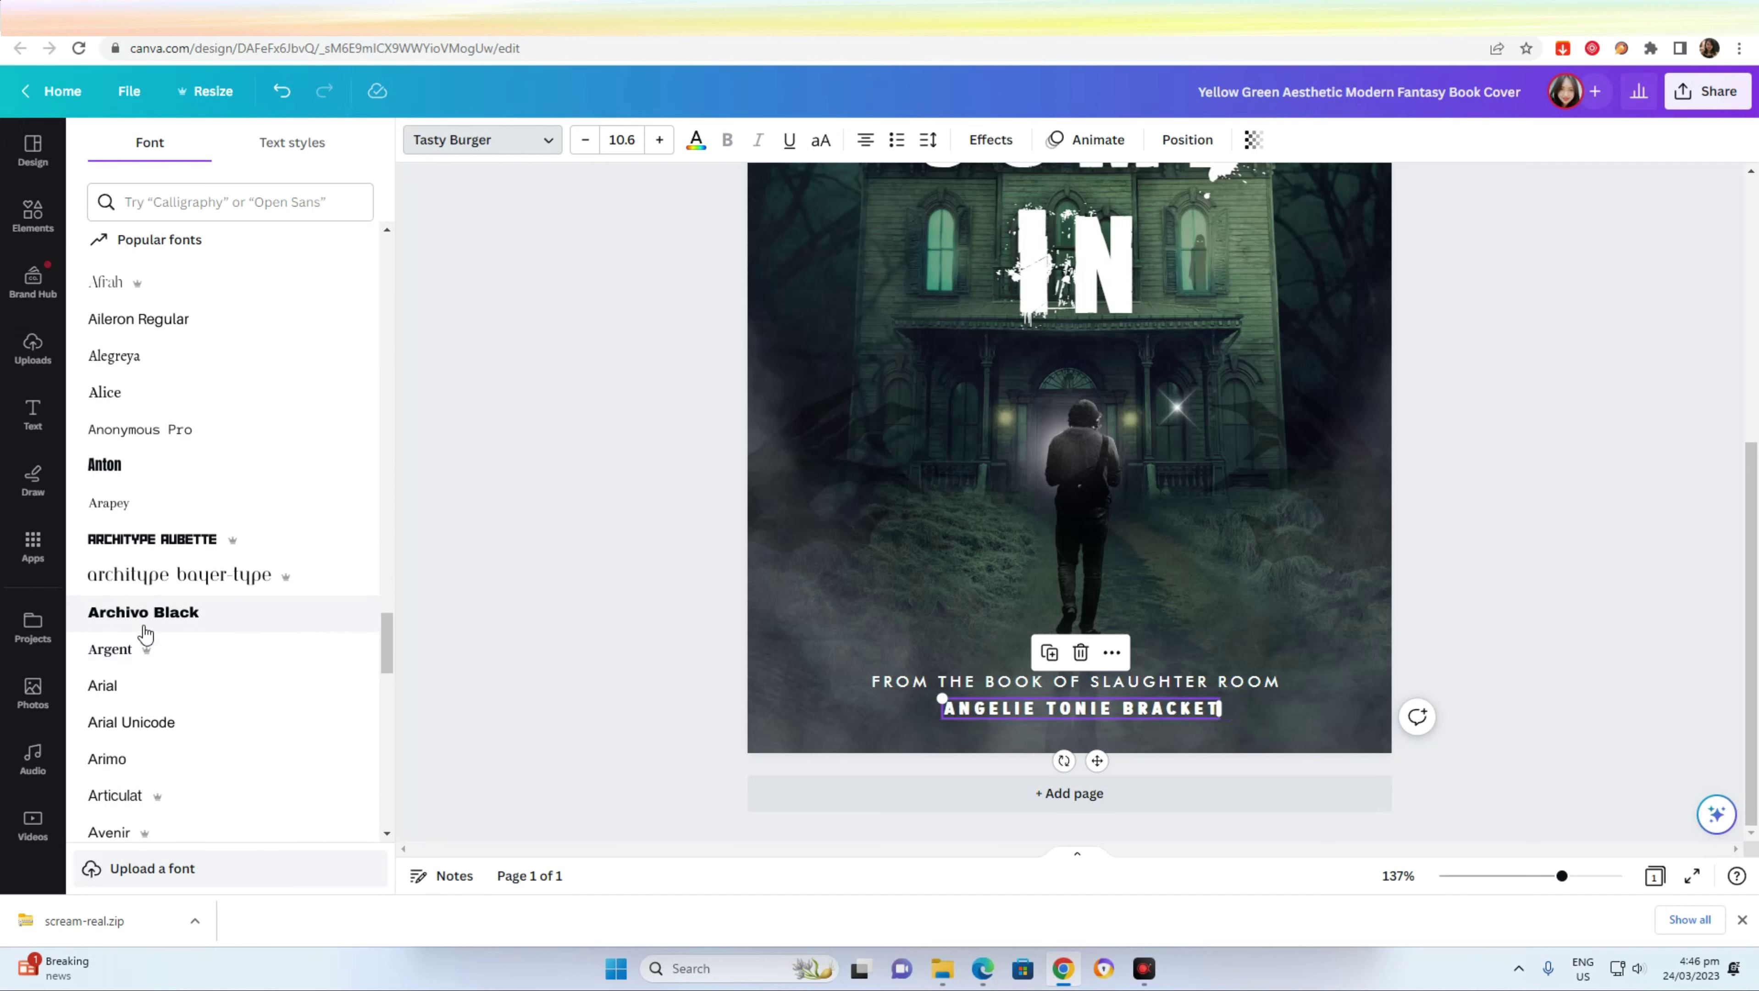
left_click(149, 613)
left_click(124, 548)
left_click(1689, 577)
scroll(1688, 577, "up", 2)
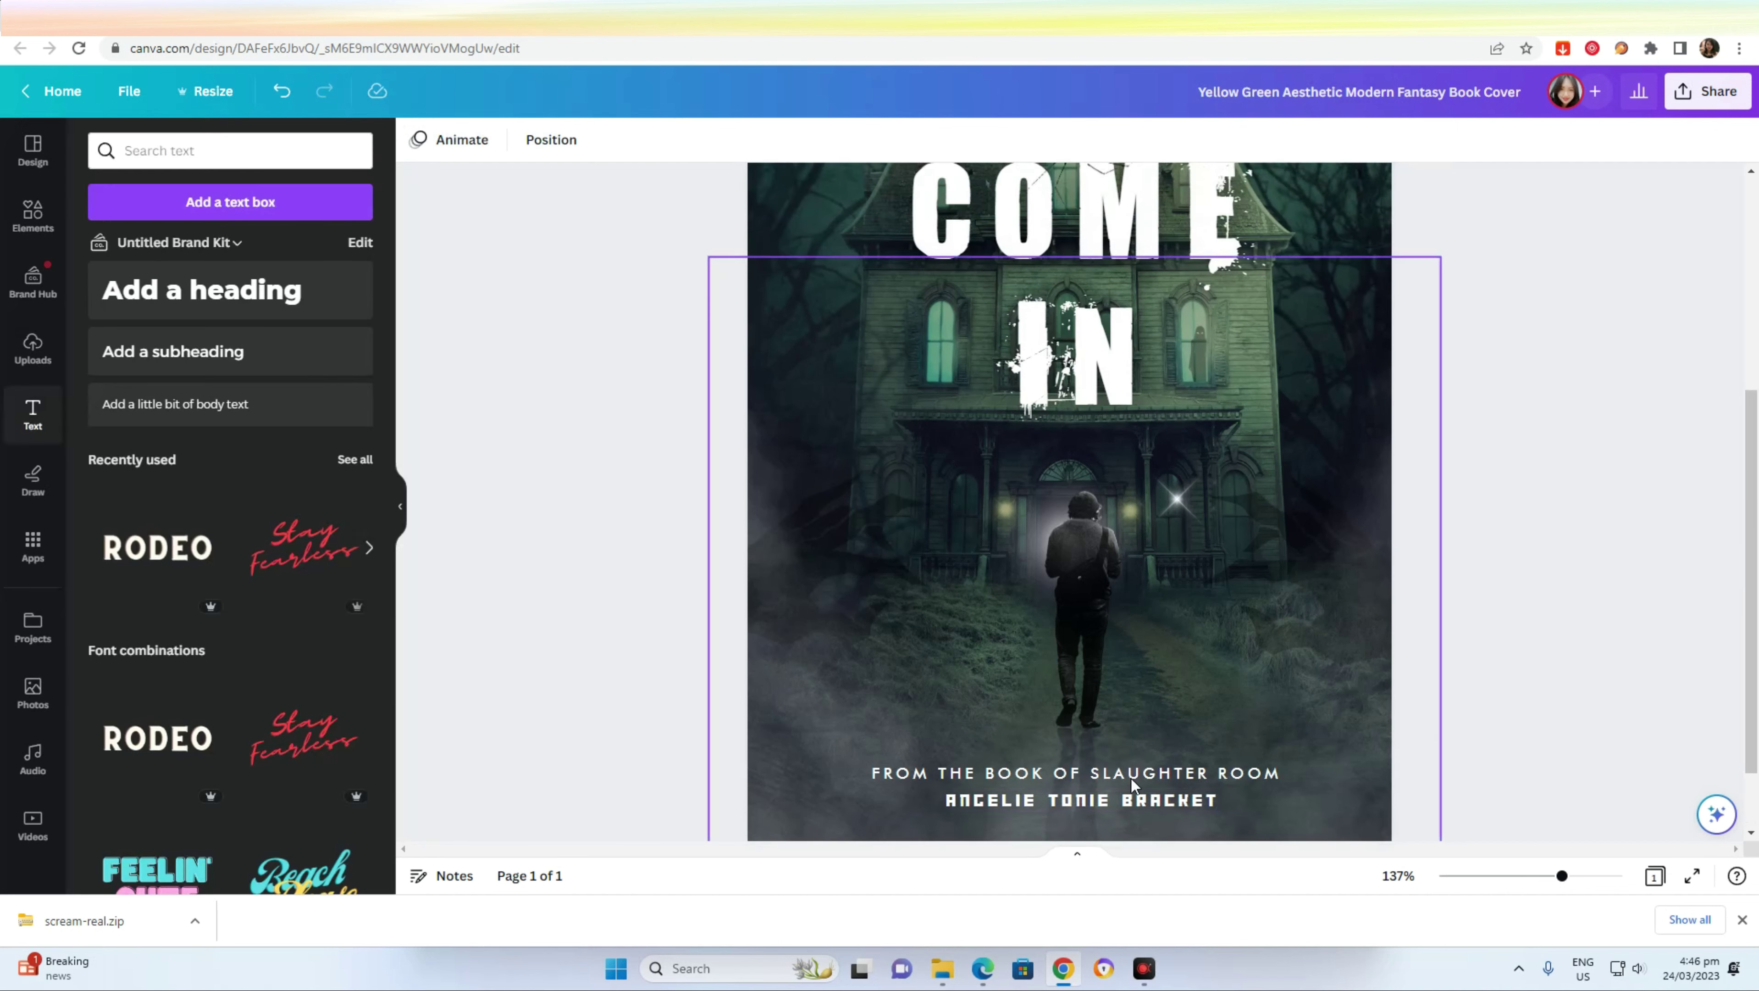
left_click(1083, 799)
- Tint the author's name olive #9B9D71, sampled with the eyedropper from the house image
left_click(697, 140)
left_click(106, 250)
left_click(339, 438)
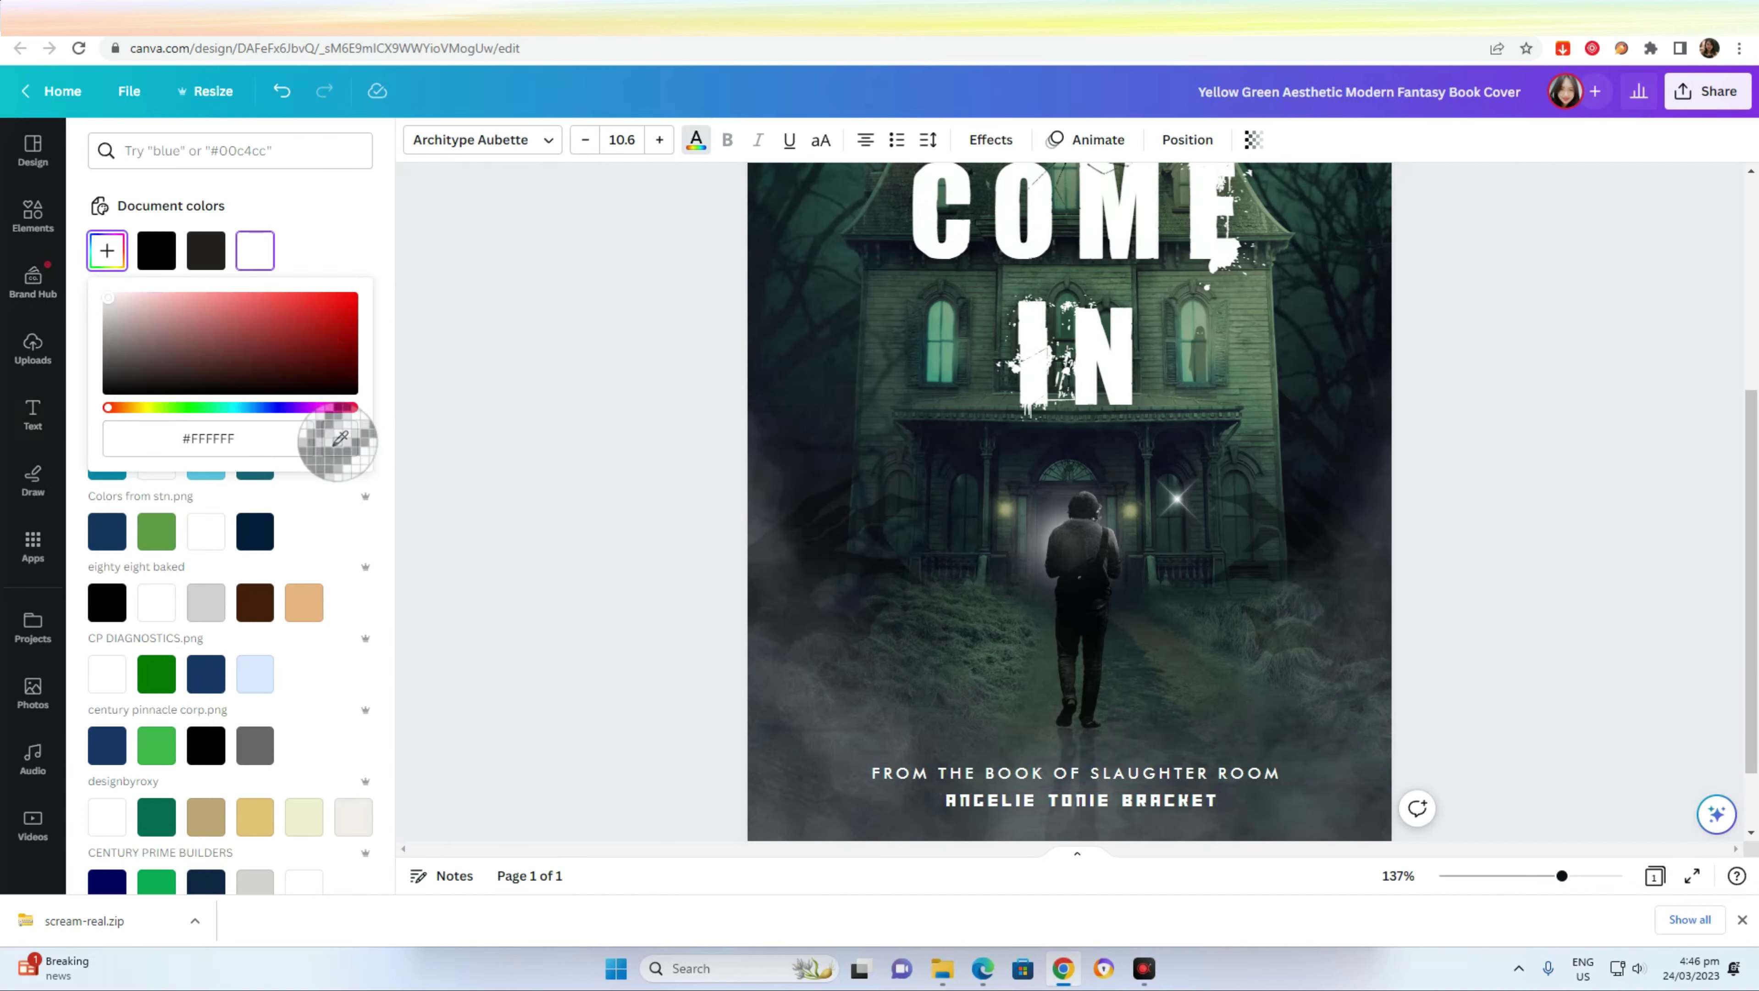
left_click(1135, 517)
left_click(340, 438)
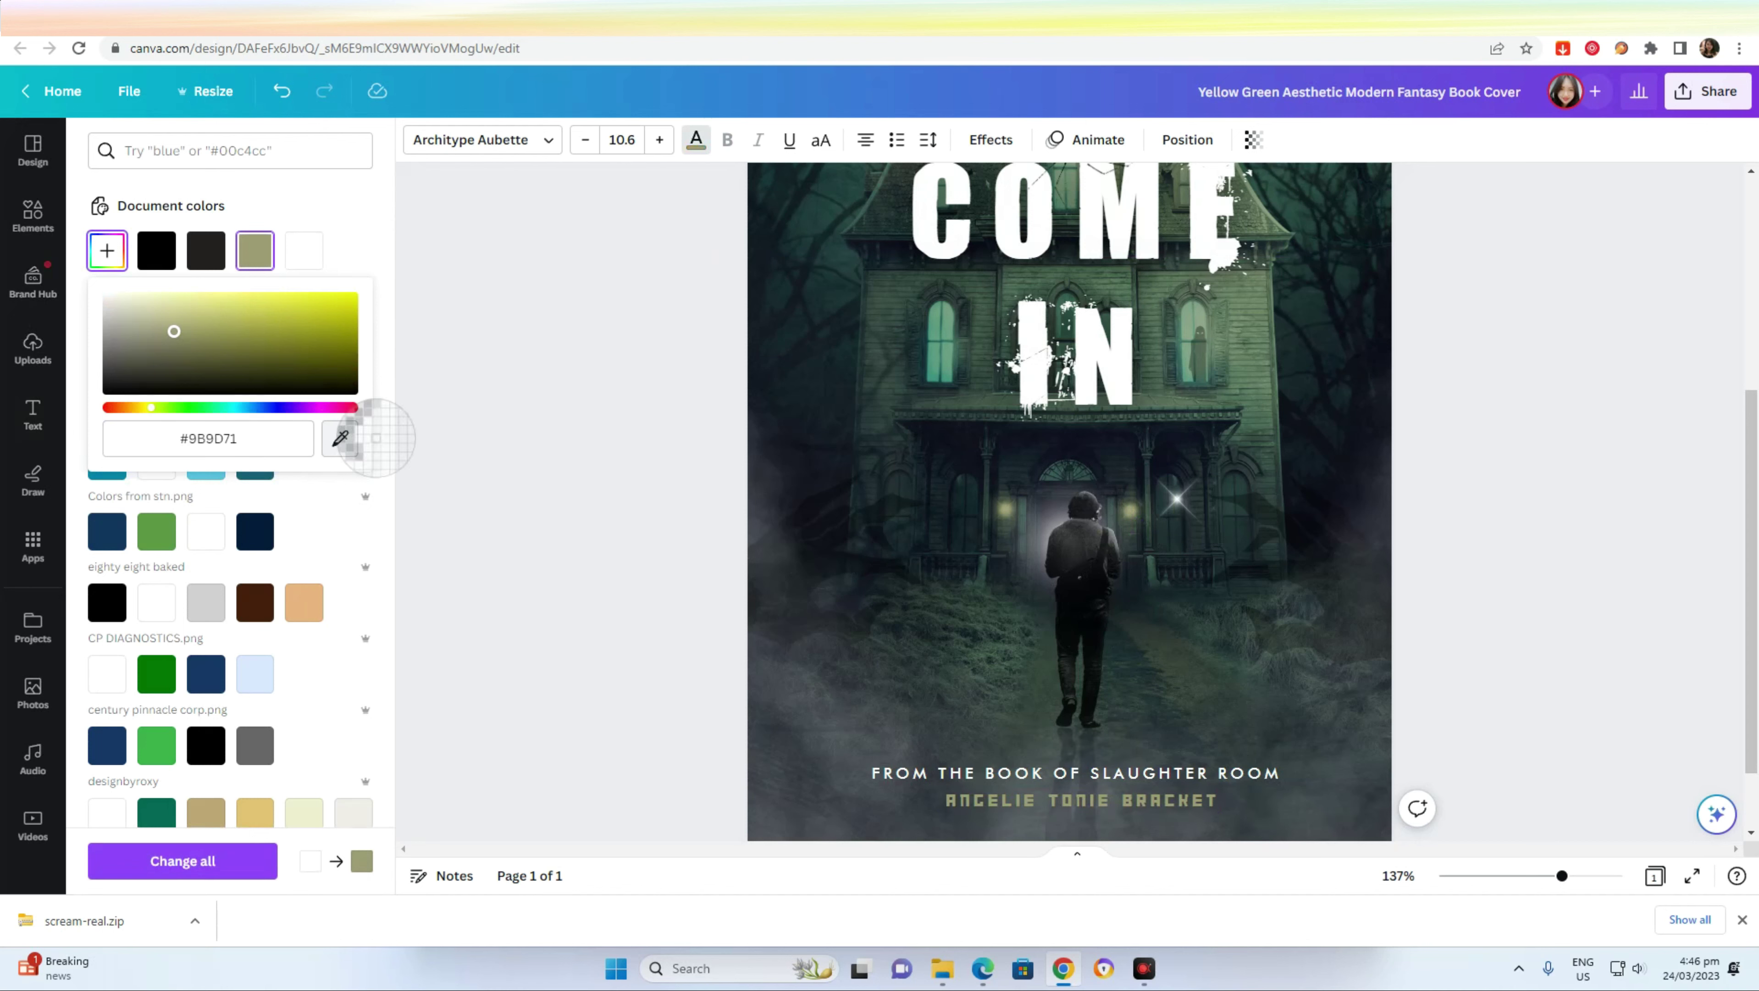
left_click(1006, 513)
- Zoom out to the whole cover and present it full screen
left_click(1618, 562)
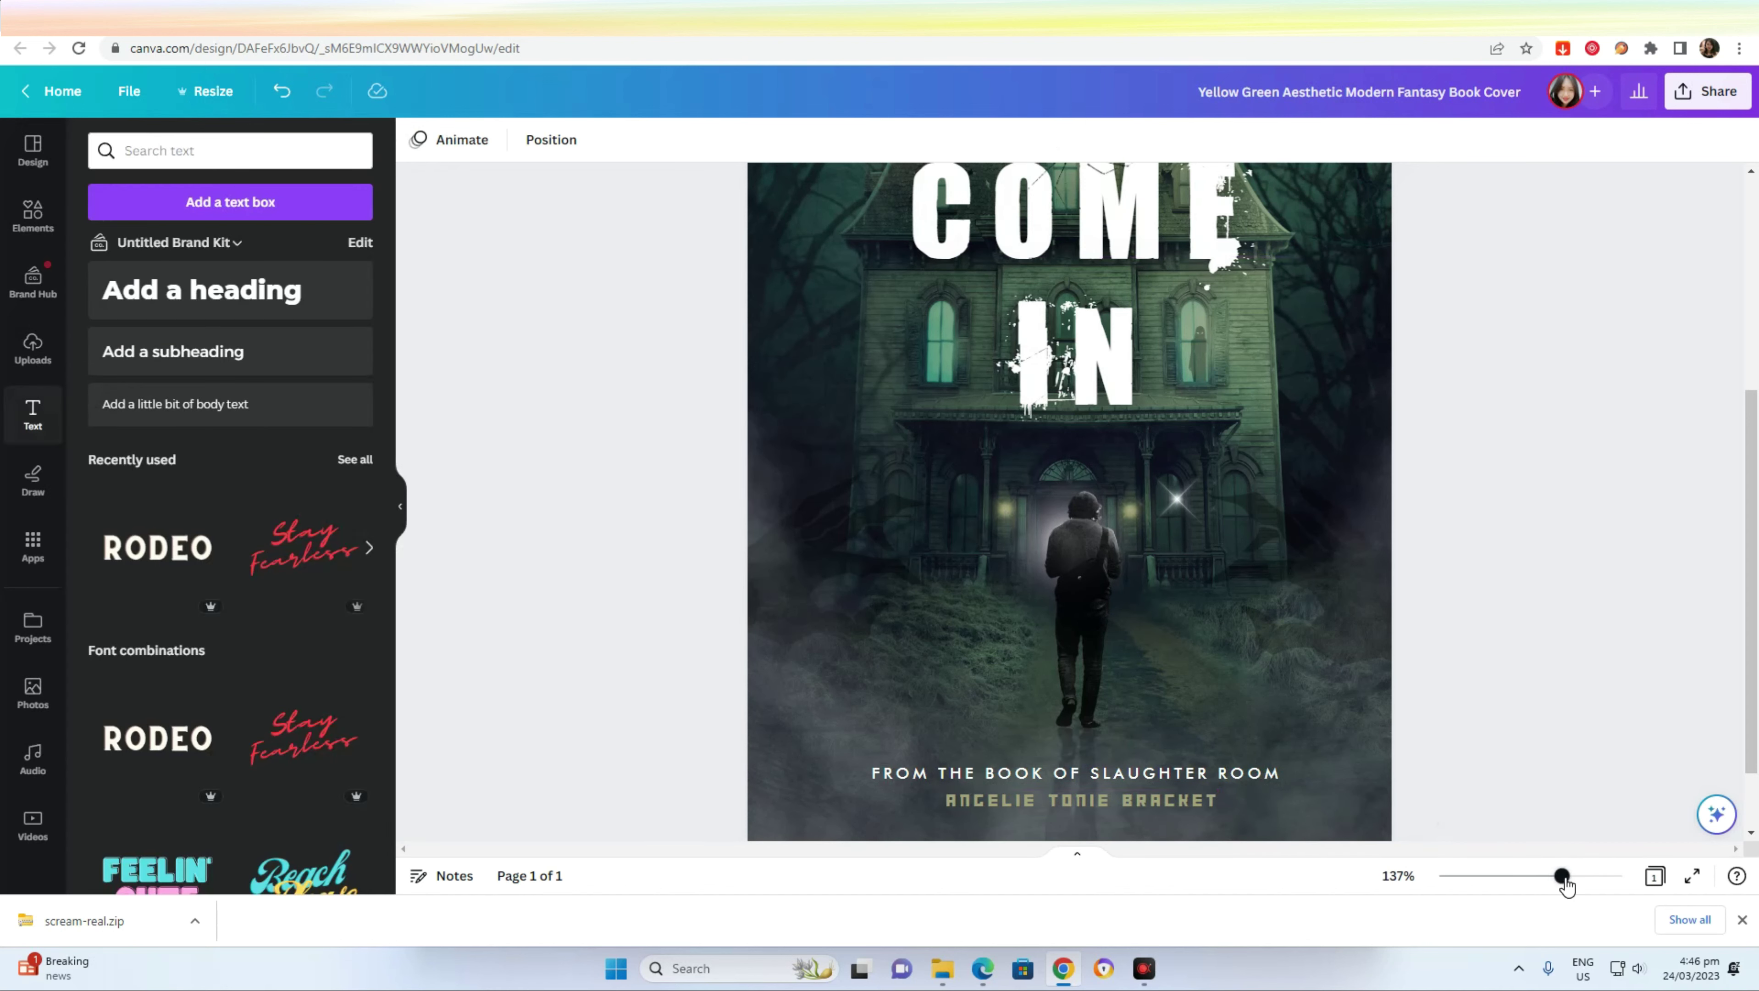
left_click_drag(1561, 875, 1540, 900)
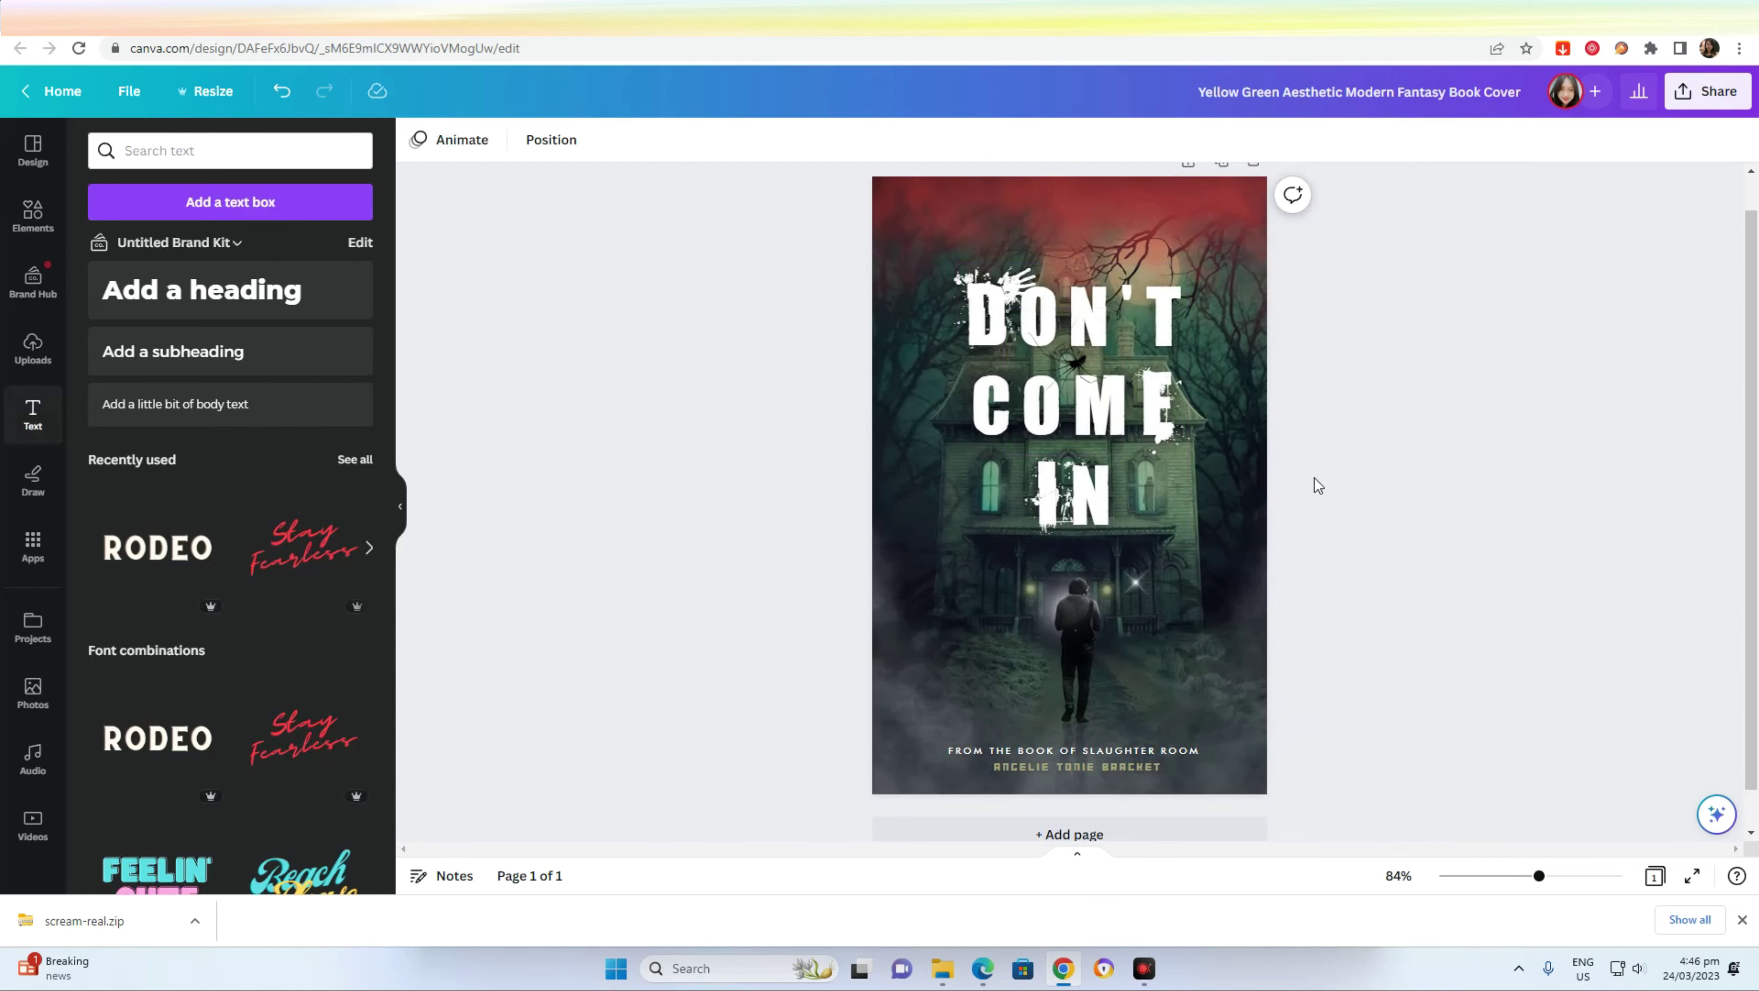
left_click(1692, 876)
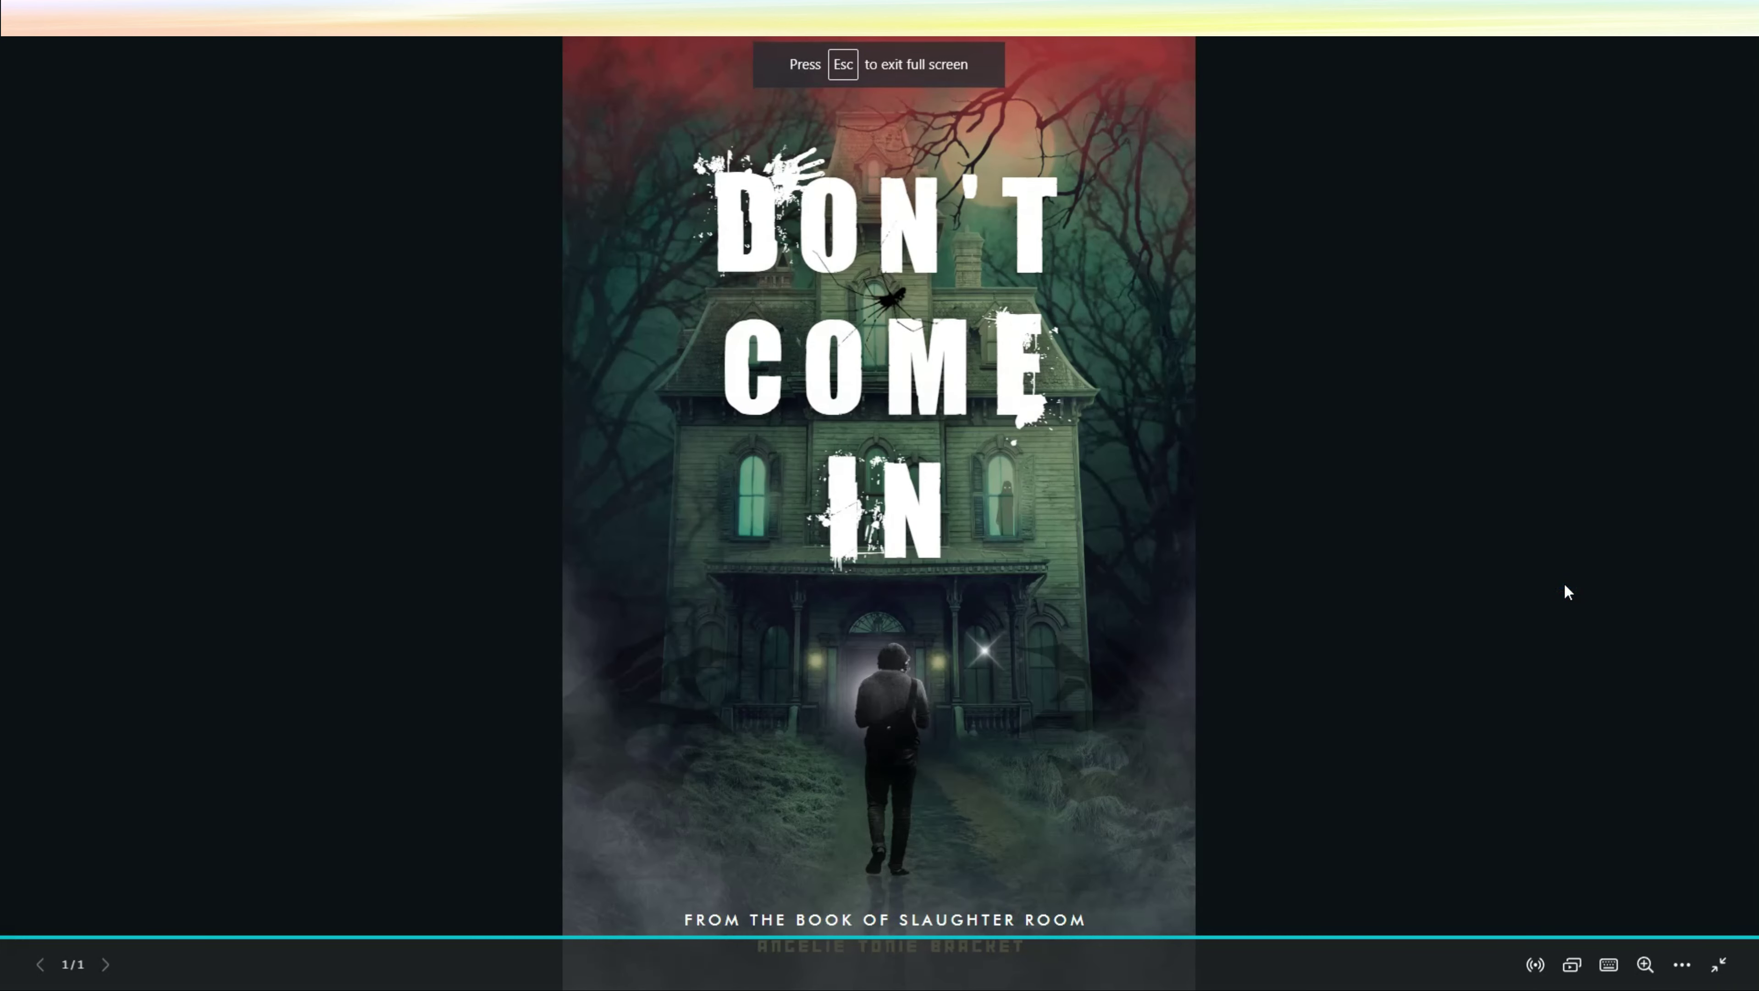